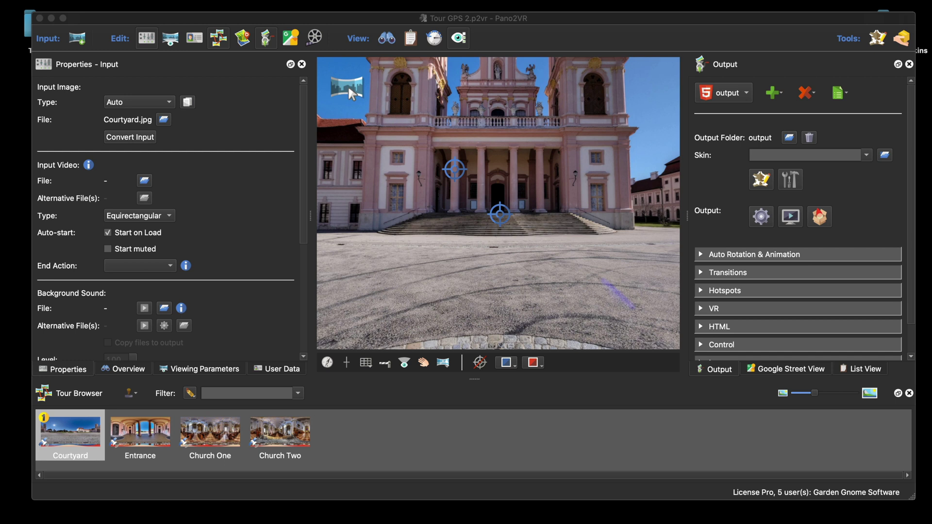
# Step: Set the project window aside, view the Q&A tab in the QandA.png image, and close the image
pyautogui.click(40, 18)
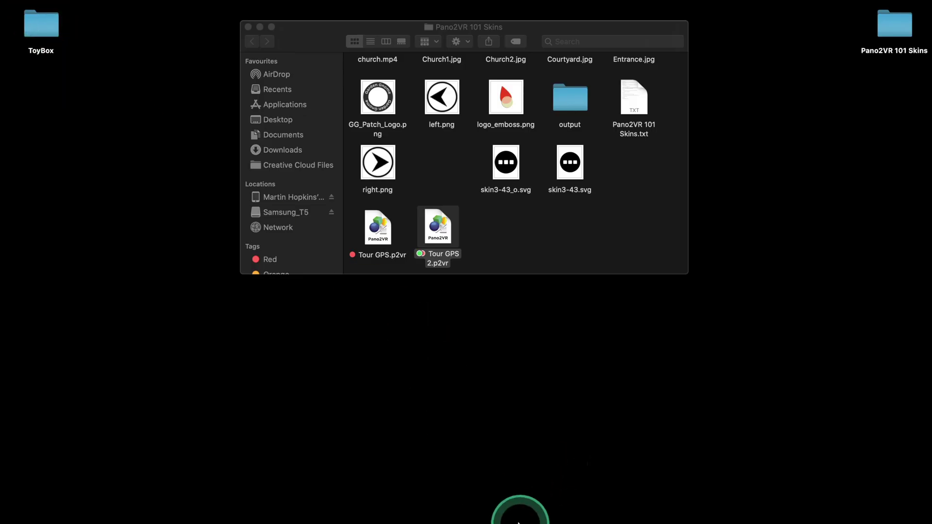
pyautogui.moveTo(518, 521)
pyautogui.click(562, 493)
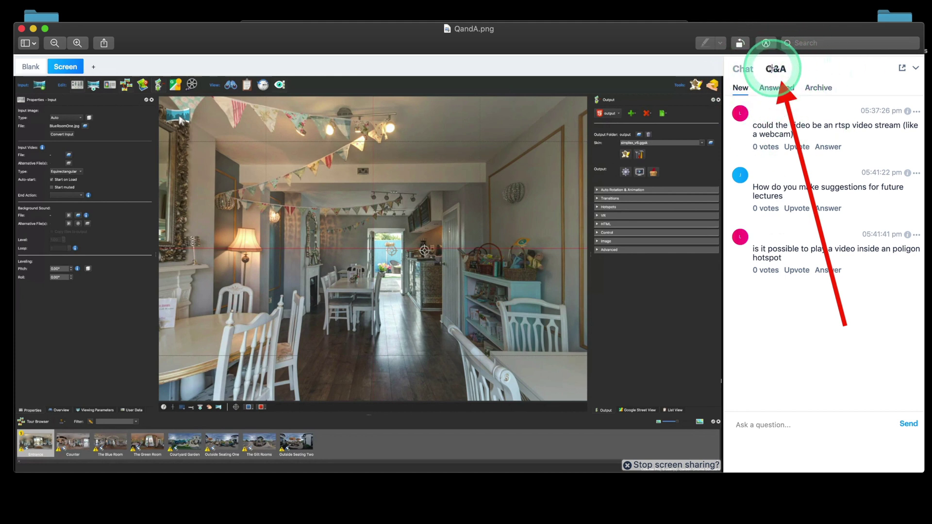
pyautogui.moveTo(746, 57); pyautogui.dragTo(797, 87)
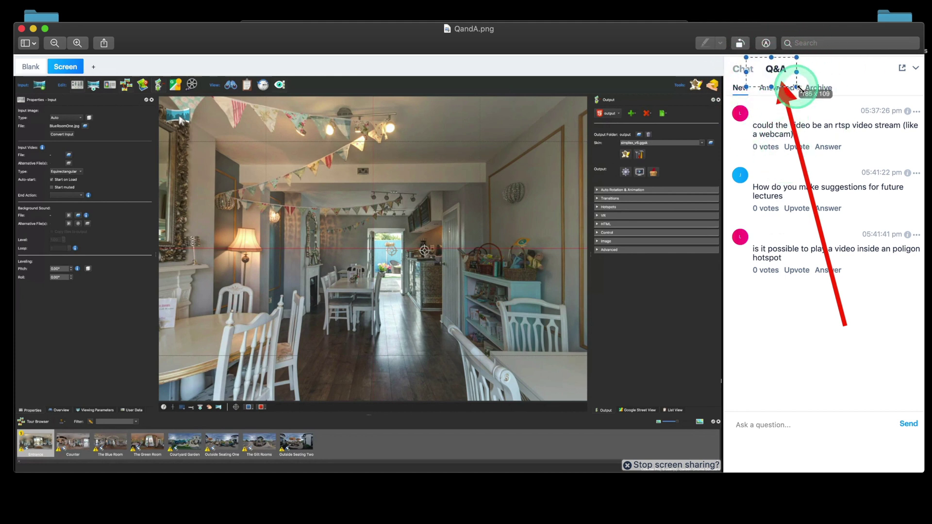
pyautogui.click(847, 183)
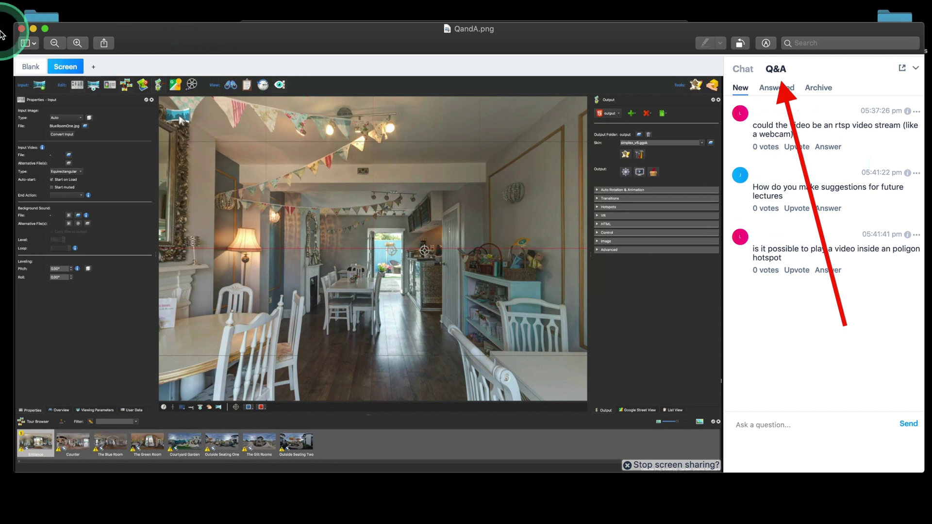
pyautogui.click(21, 28)
pyautogui.click(542, 225)
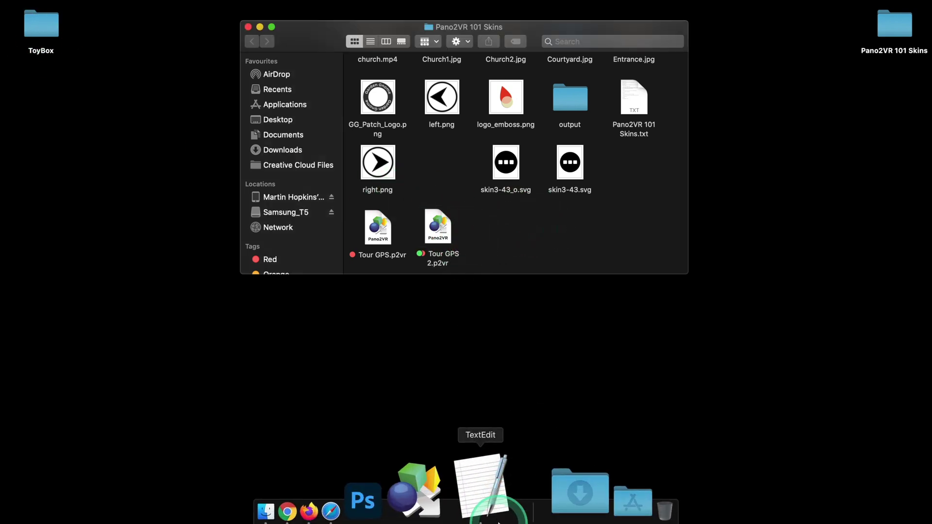
# Step: Open the project file Tour GPS 2.p2vr from the Pano2VR 101 Skins folder
pyautogui.doubleClick(436, 226)
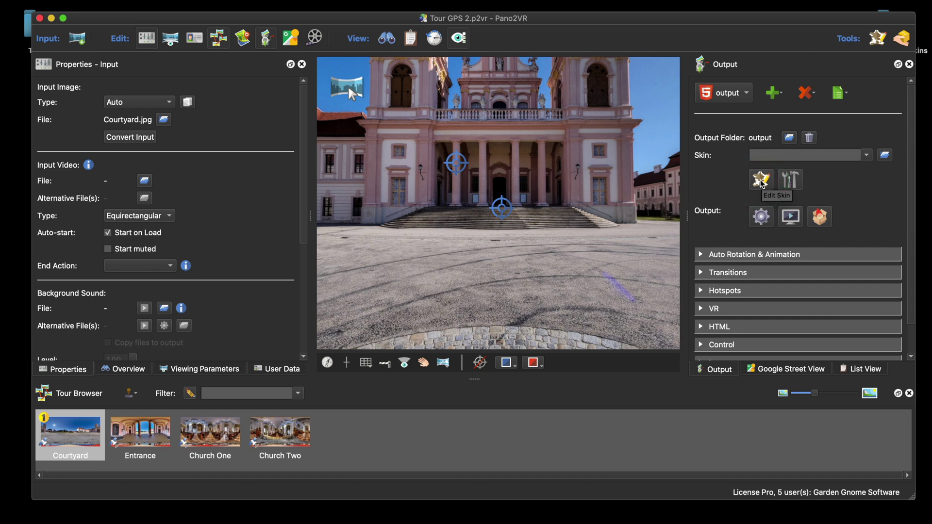
pyautogui.keyDown('super'); pyautogui.click(619, 25); pyautogui.keyUp('super')
pyautogui.keyDown('alt'); pyautogui.click(618, 25); pyautogui.keyUp('alt')
# Step: Leave the output's skin selection blank and open the Skin Editor with an empty skin
pyautogui.click(867, 155)
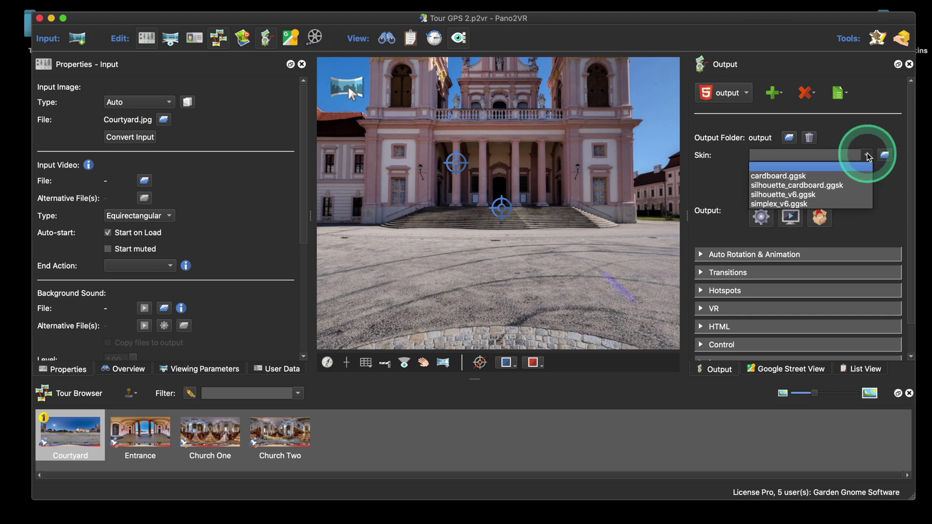
pyautogui.click(839, 167)
pyautogui.click(762, 180)
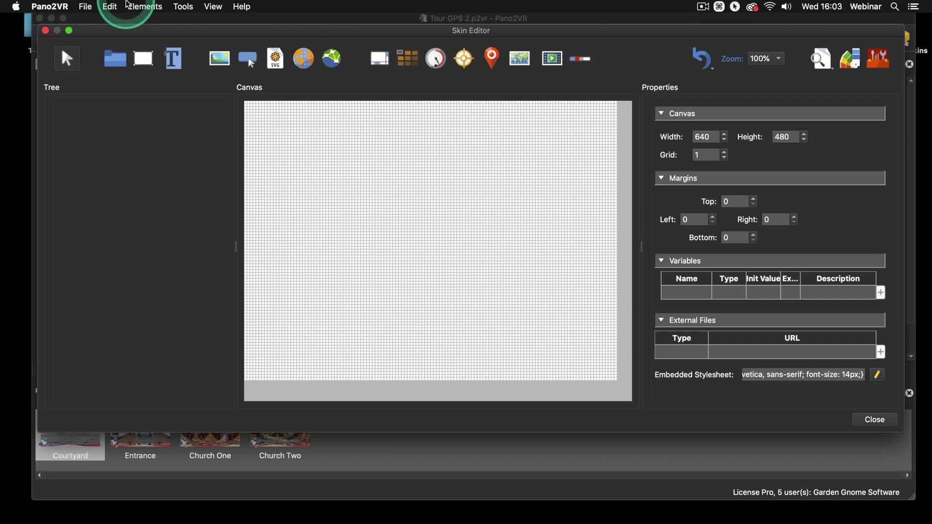
# Step: Save the empty skin as Skin in the Pano2VR 101 Skins folder on the Desktop
pyautogui.click(86, 6)
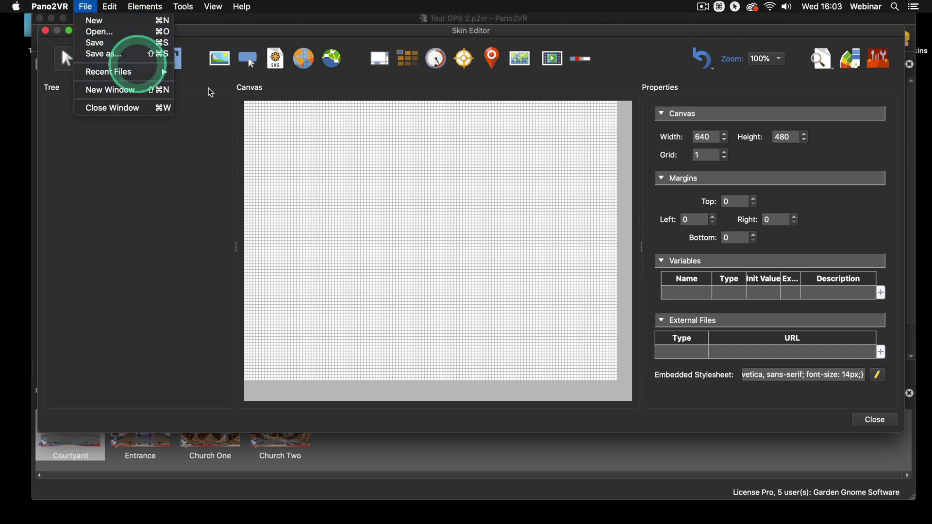
pyautogui.click(302, 138)
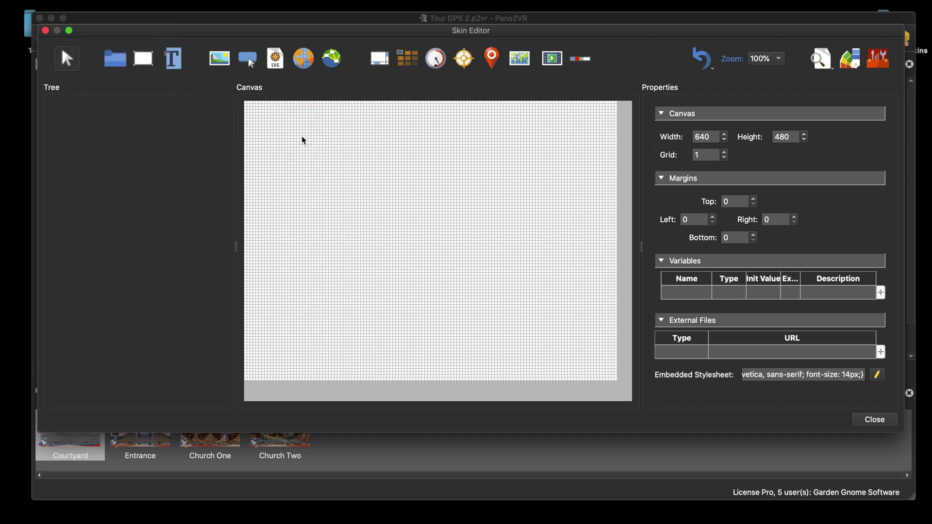
pyautogui.press('super+s')
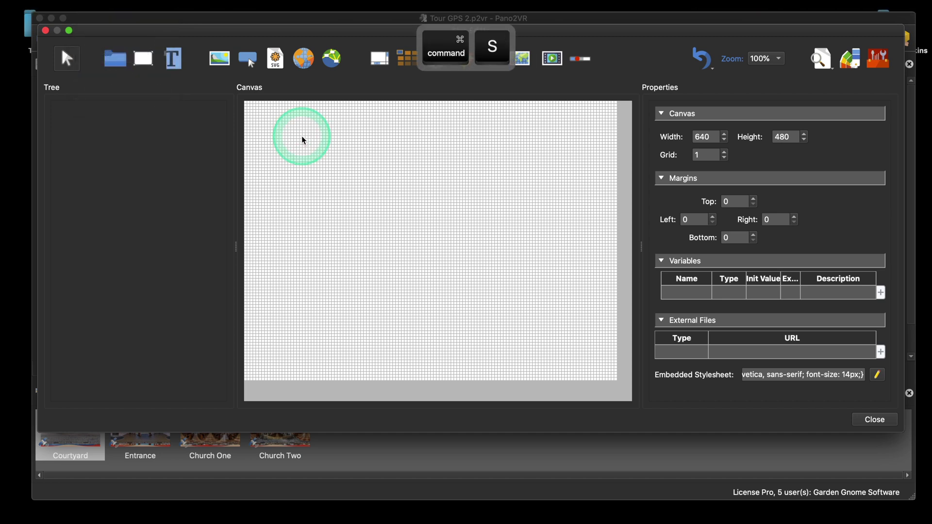
pyautogui.click(361, 229)
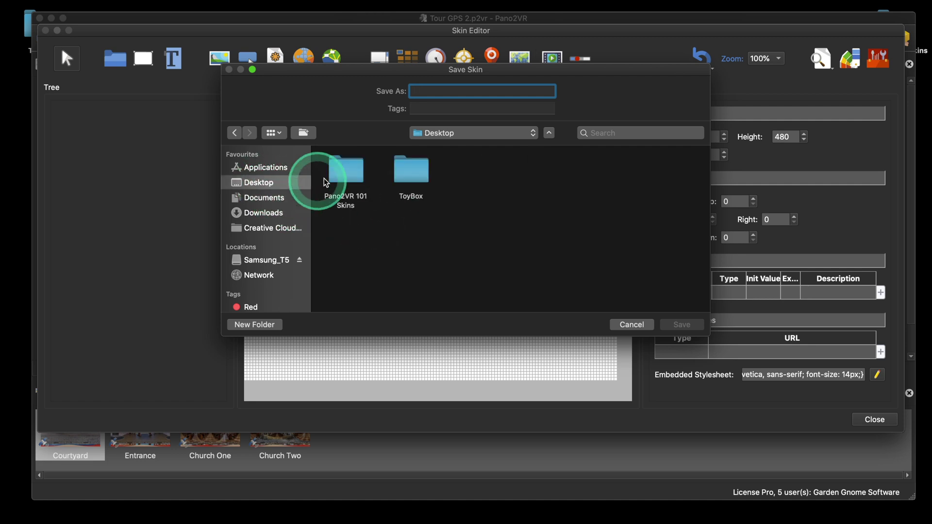
pyautogui.doubleClick(341, 172)
pyautogui.click(440, 92)
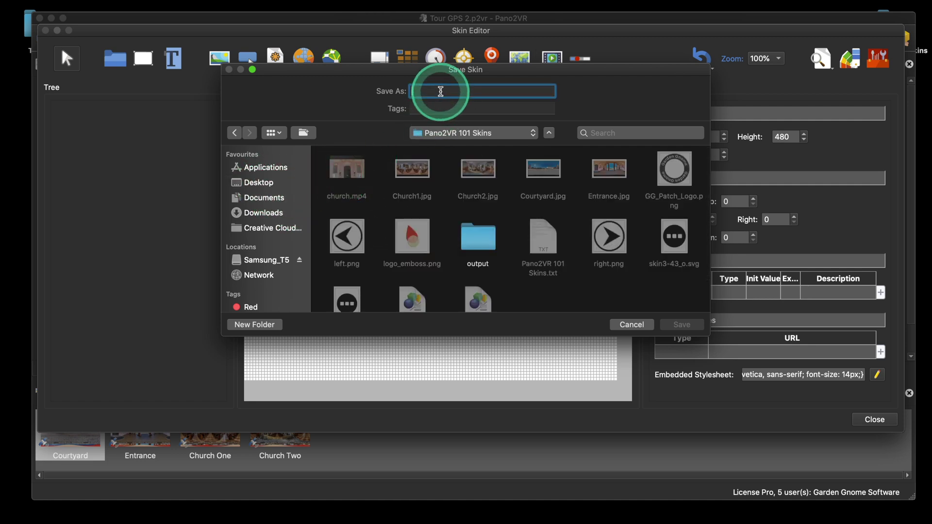
pyautogui.write('Skin')
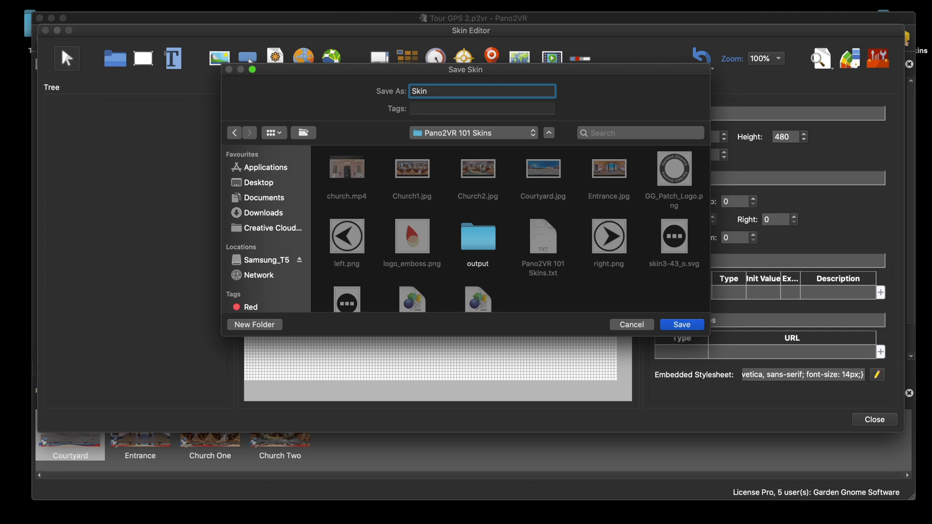
pyautogui.click(682, 325)
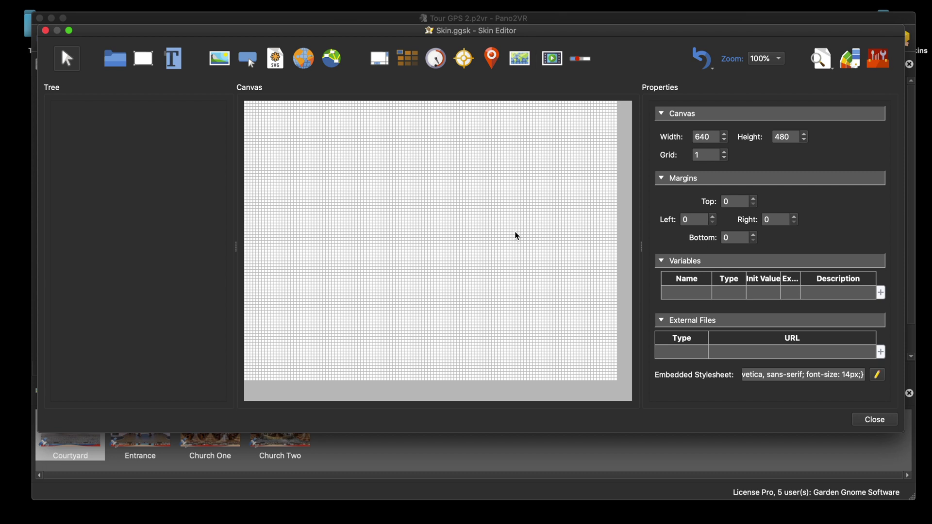
# Step: Open the Components Toolbox and look through the Built-In components
pyautogui.click(879, 61)
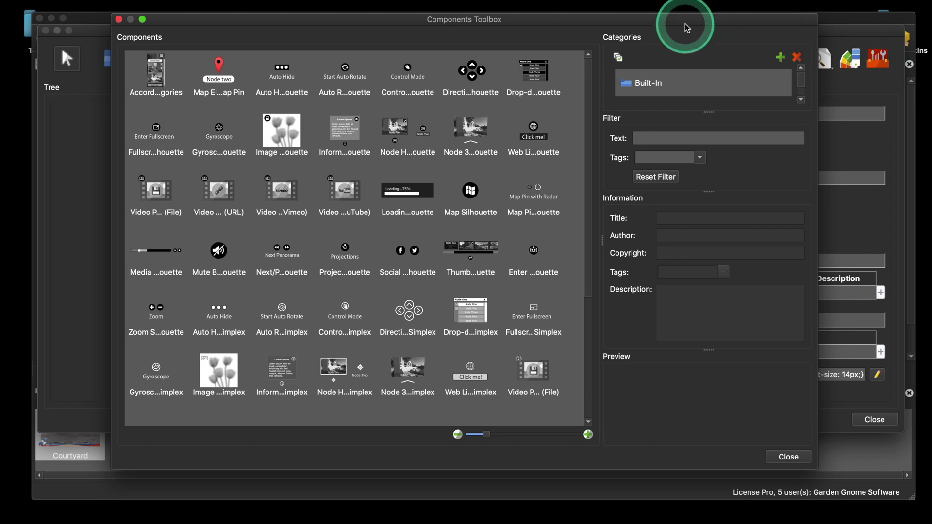
pyautogui.moveTo(688, 28); pyautogui.dragTo(704, 25)
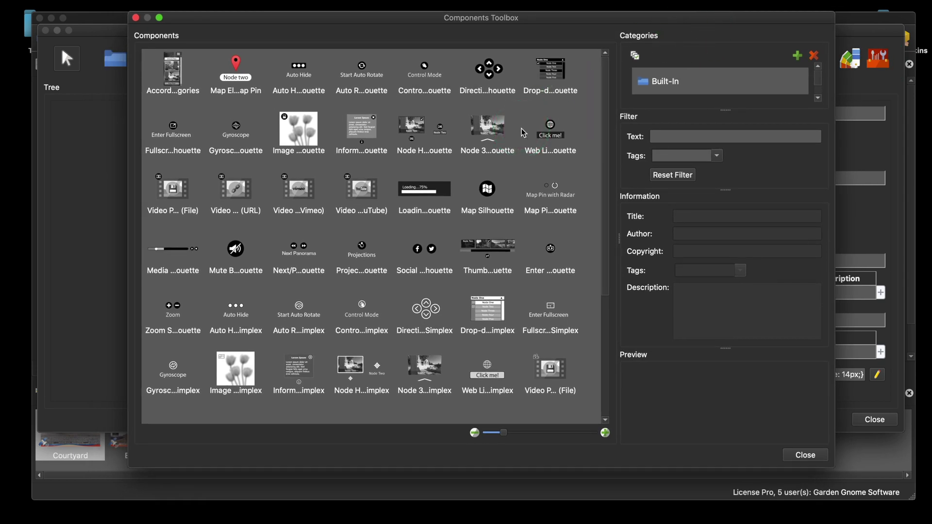
pyautogui.scroll(-3, 523, 133)
pyautogui.scroll(3, 523, 132)
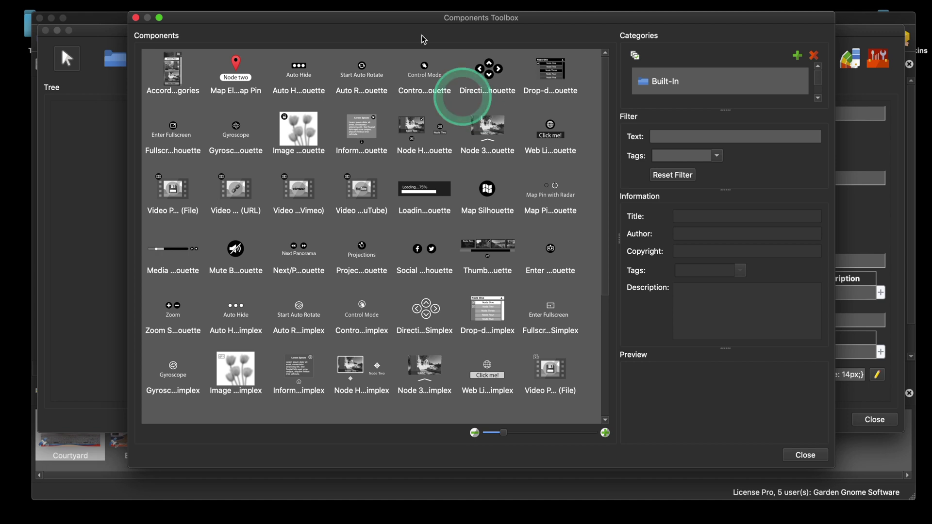
pyautogui.click(362, 79)
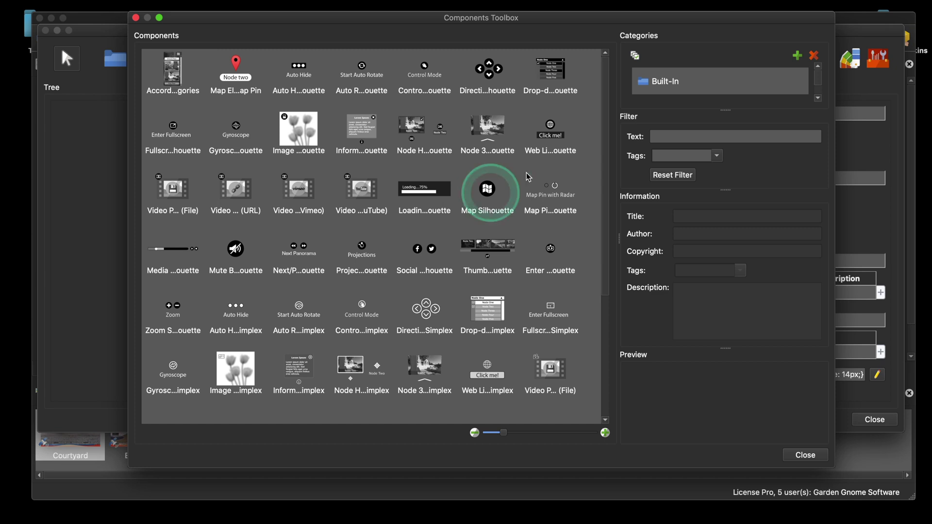
pyautogui.scroll(-5, 380, 165)
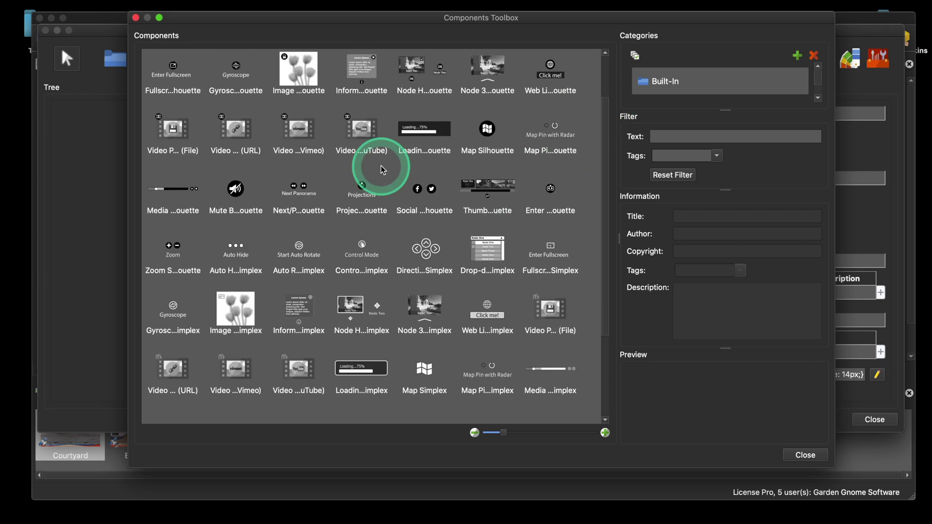
pyautogui.scroll(5, 380, 165)
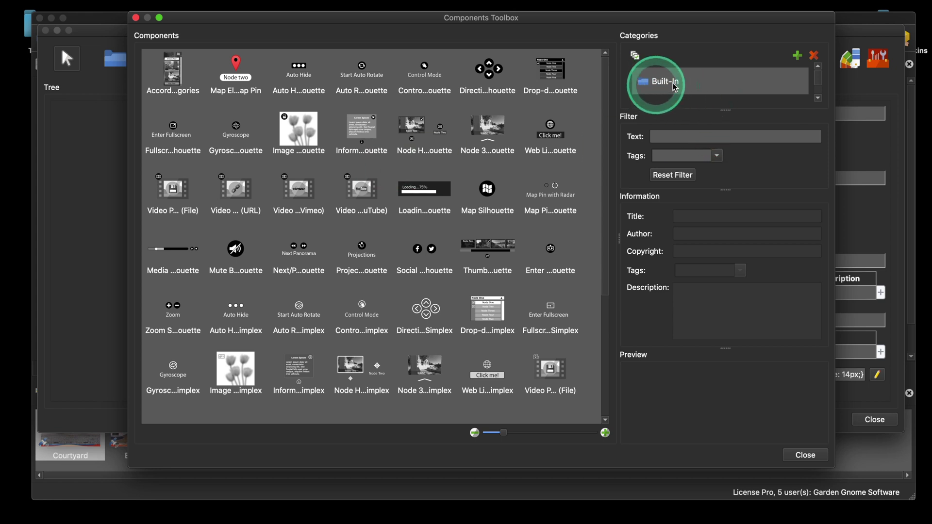
# Step: Delete the Copy View to Clipboard Silhouette and Thumbnail Grid Menu components from the User-Defined category
pyautogui.scroll(-1, 711, 86)
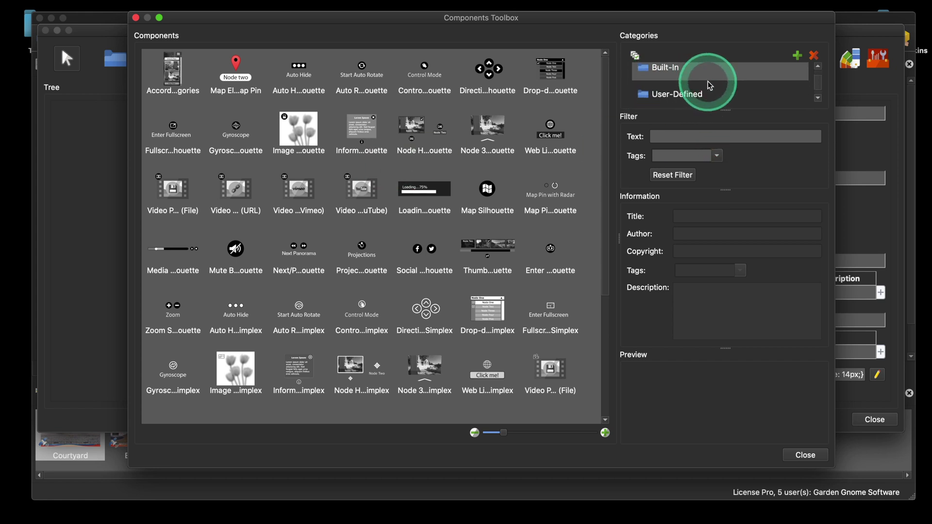
pyautogui.scroll(-1, 710, 86)
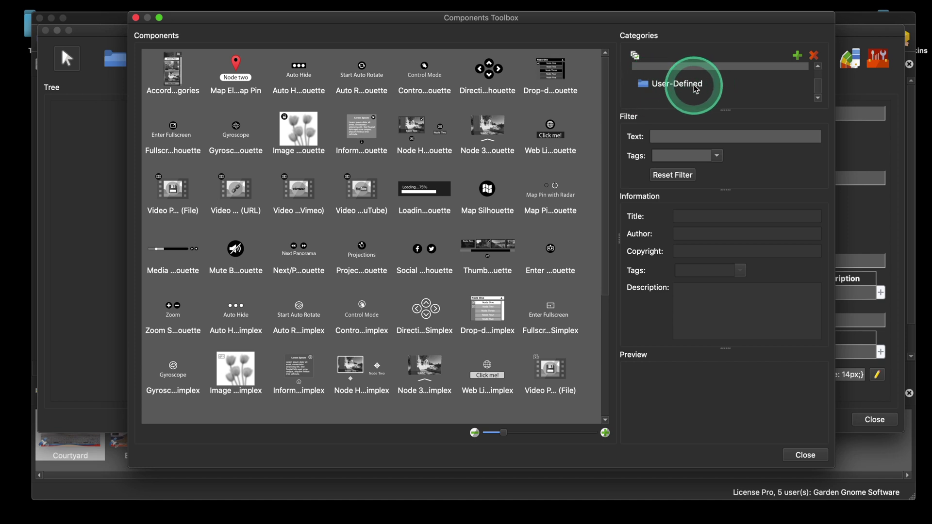
pyautogui.click(669, 86)
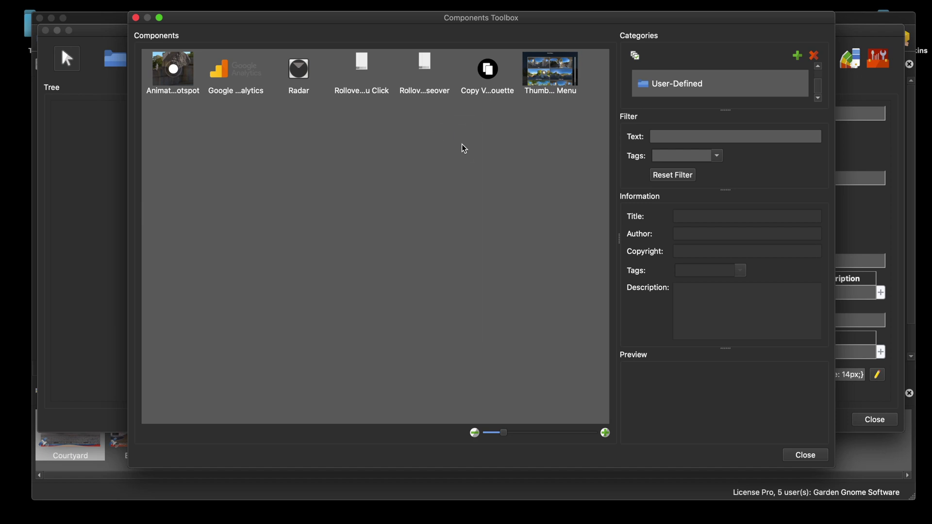
pyautogui.rightClick(490, 75)
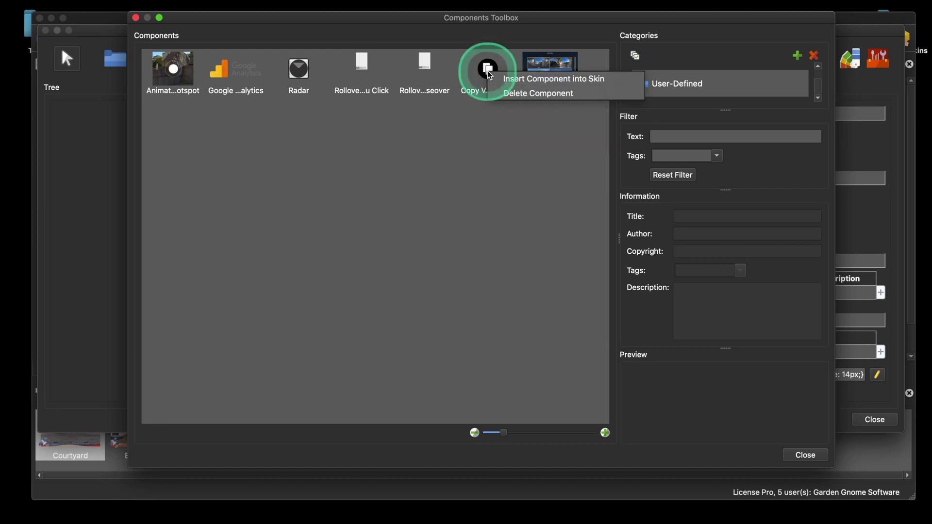
pyautogui.click(517, 95)
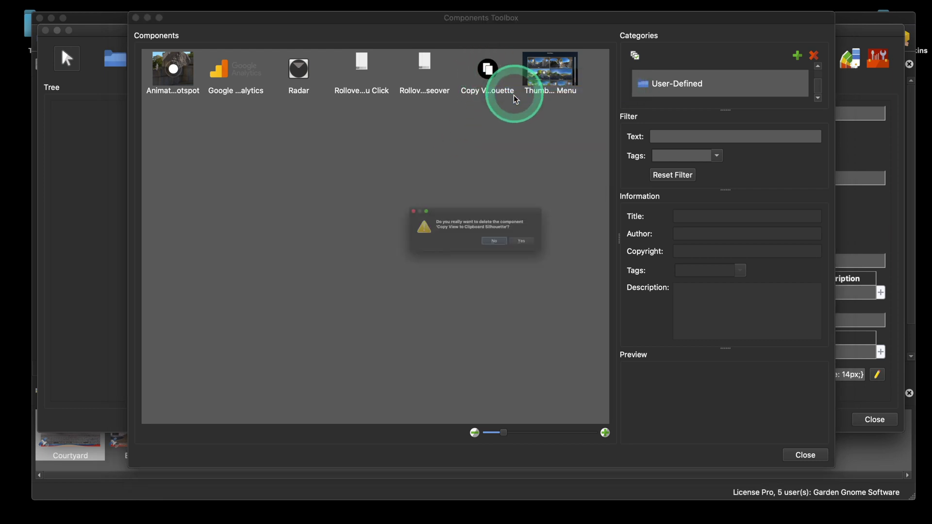
pyautogui.click(557, 250)
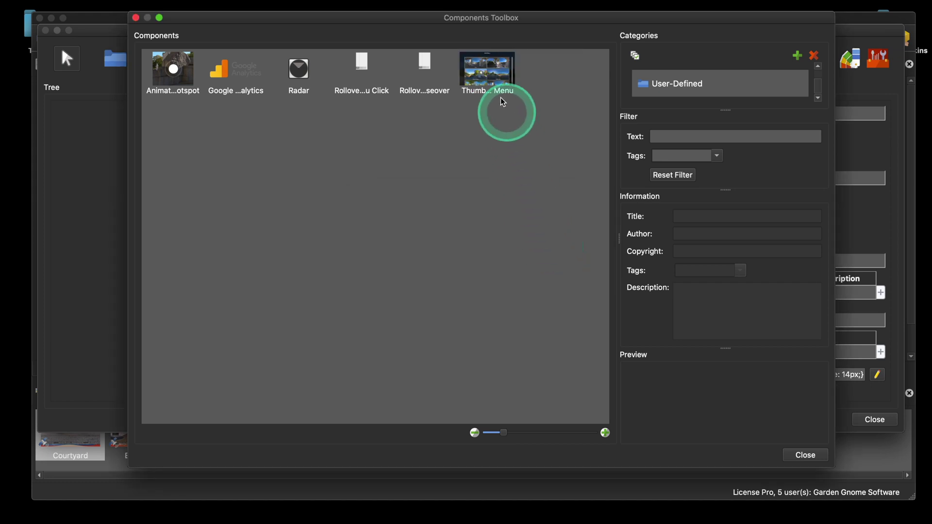
pyautogui.rightClick(500, 77)
pyautogui.click(517, 96)
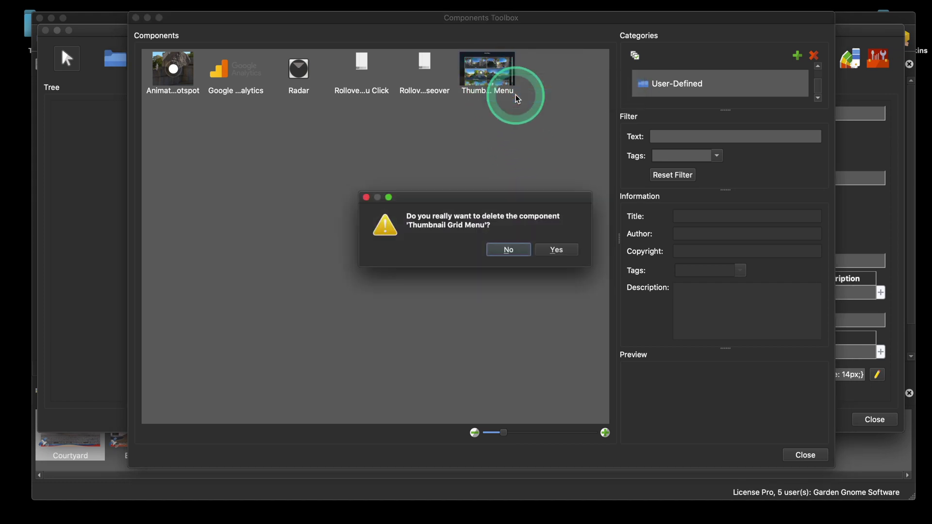
pyautogui.click(557, 250)
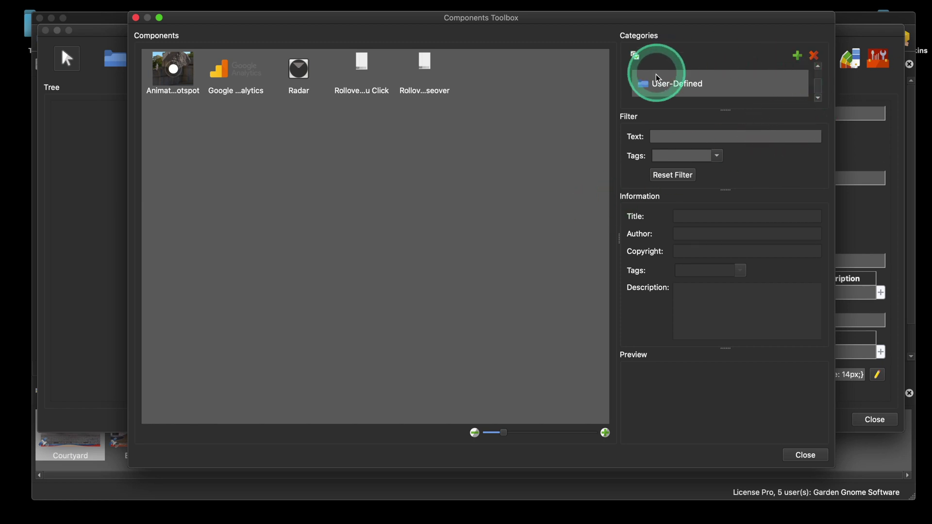
# Step: Add a component category named New Cat and return to the User-Defined category
pyautogui.scroll(2, 682, 87)
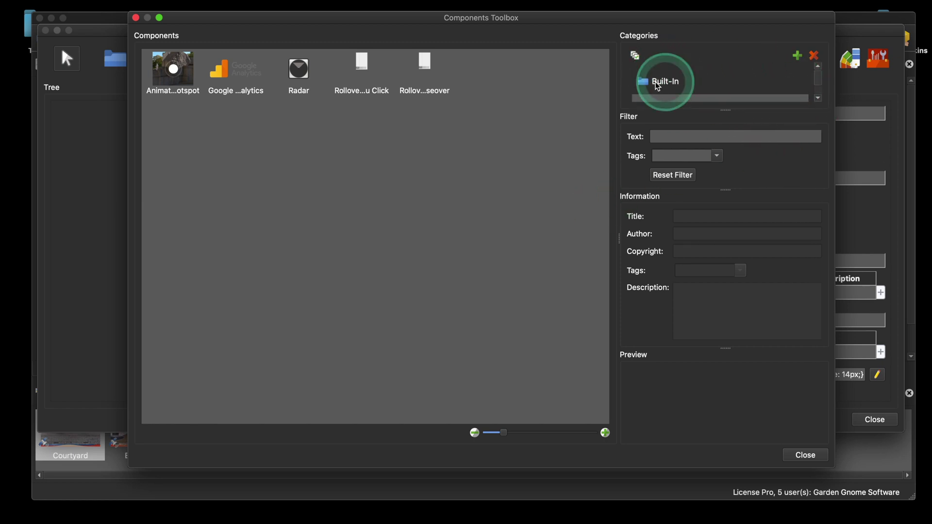
pyautogui.scroll(-2, 677, 85)
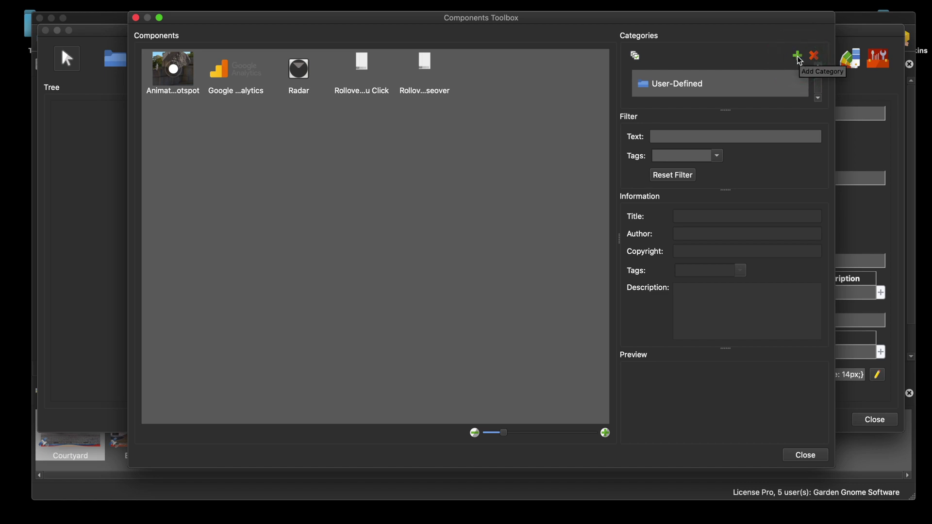
pyautogui.click(797, 56)
pyautogui.click(689, 86)
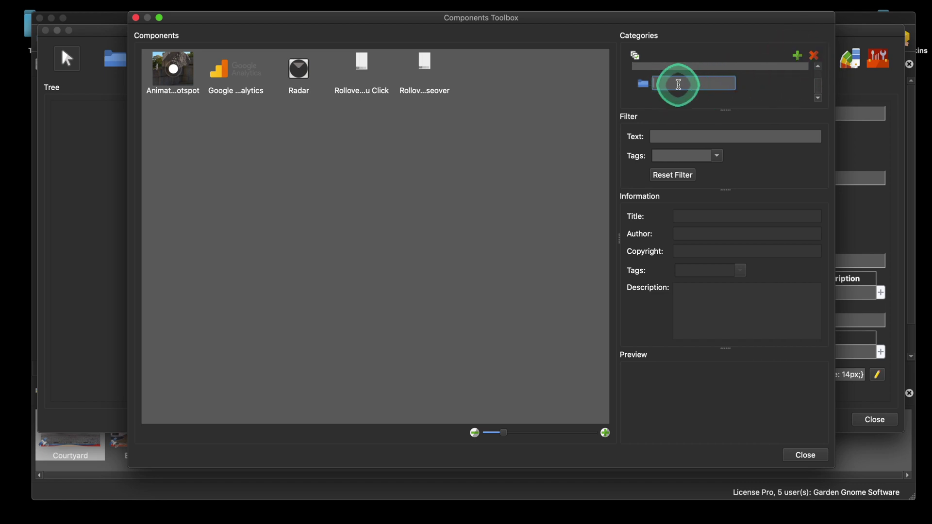
pyautogui.click(678, 85)
pyautogui.write('New Cat')
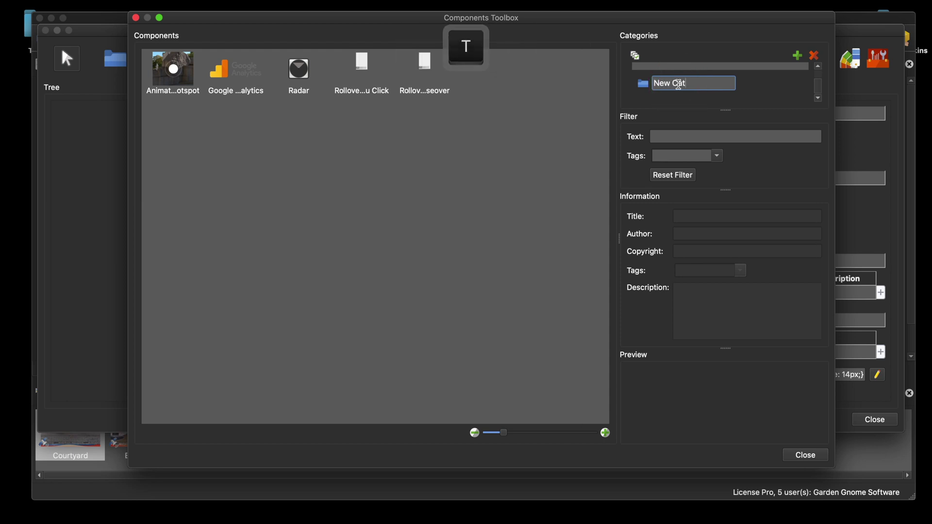
pyautogui.click(732, 84)
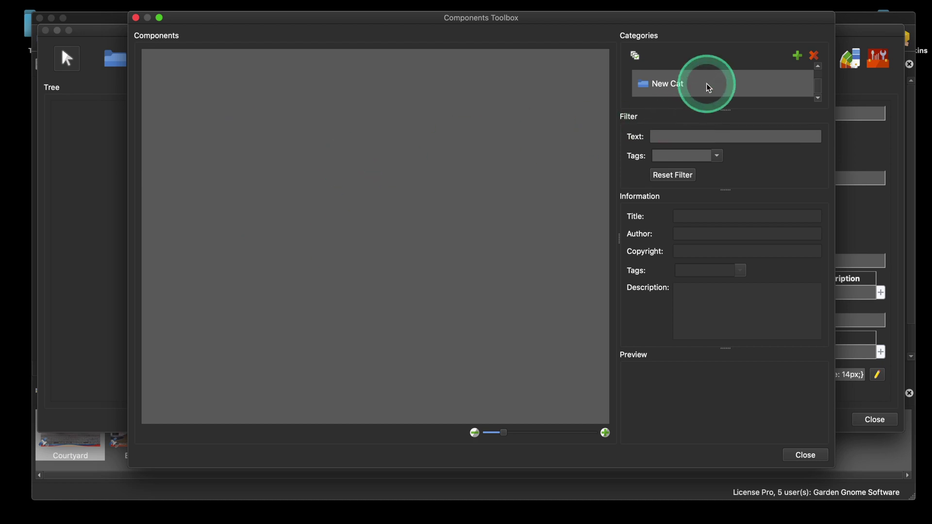
pyautogui.scroll(2, 706, 84)
pyautogui.click(676, 88)
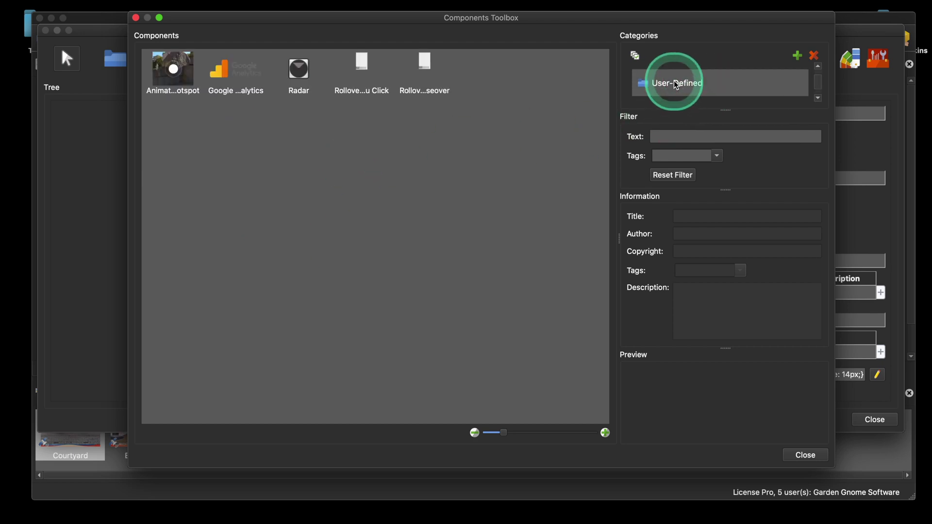
# Step: Move the Radar component from the User-Defined category into New Cat and open New Cat
pyautogui.scroll(-2, 711, 85)
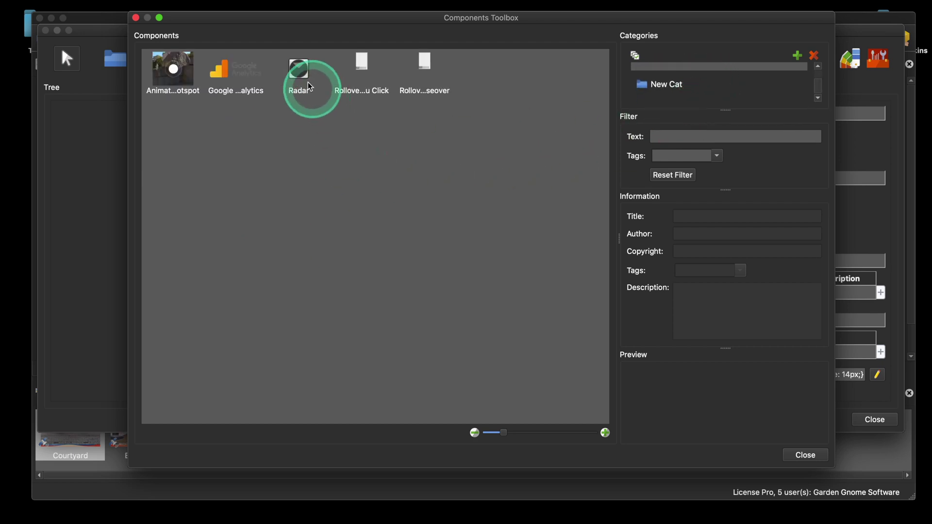
pyautogui.moveTo(306, 78); pyautogui.dragTo(664, 88)
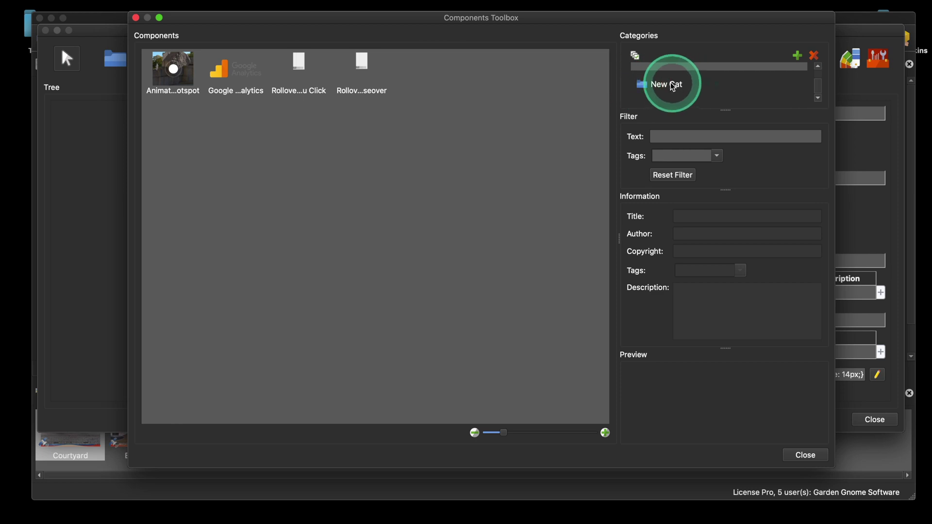
pyautogui.click(673, 87)
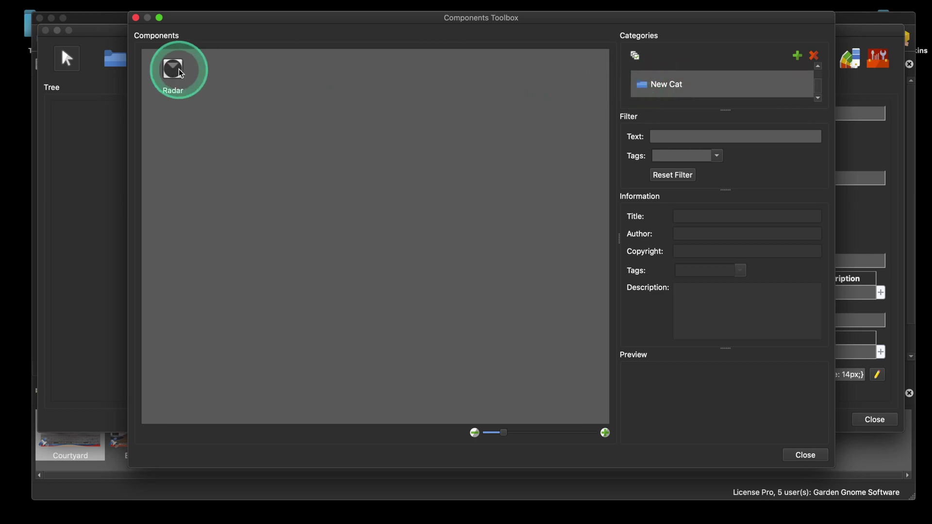
# Step: Move the Radar component from New Cat back into the User-Defined category
pyautogui.scroll(1, 676, 85)
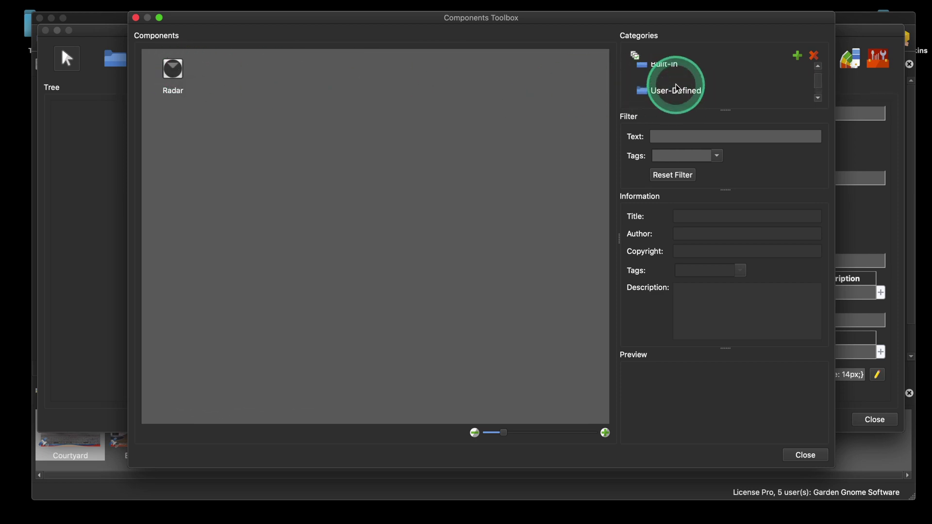
pyautogui.scroll(-1, 678, 88)
pyautogui.moveTo(173, 73); pyautogui.dragTo(663, 79)
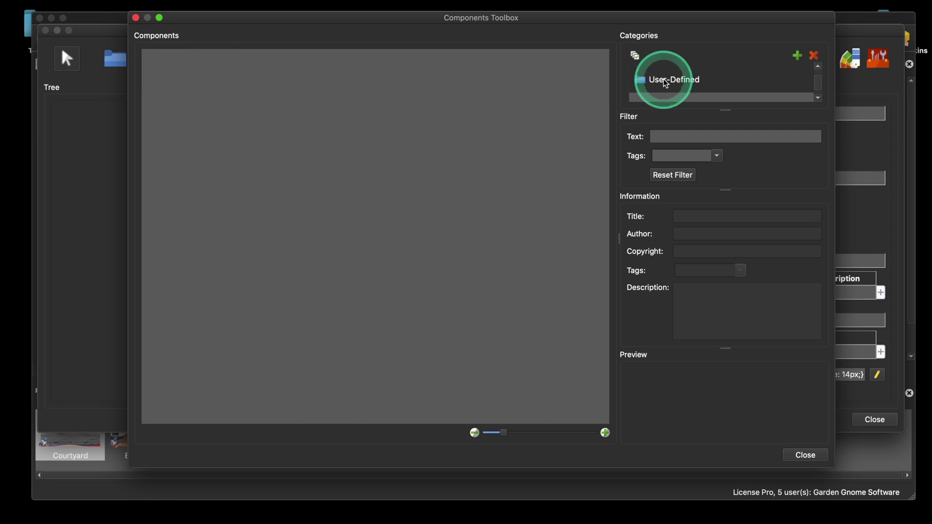
# Step: Delete the New Cat category from the component categories
pyautogui.scroll(-1, 716, 77)
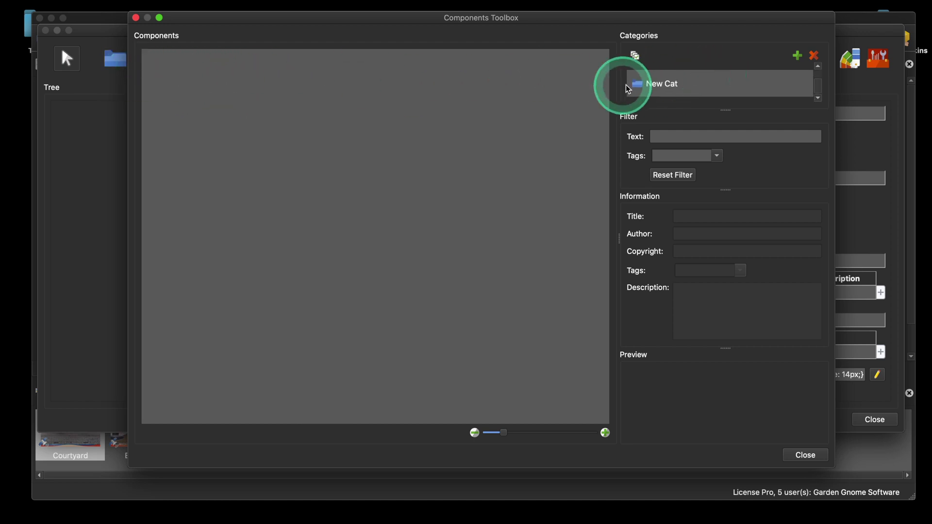
pyautogui.click(815, 56)
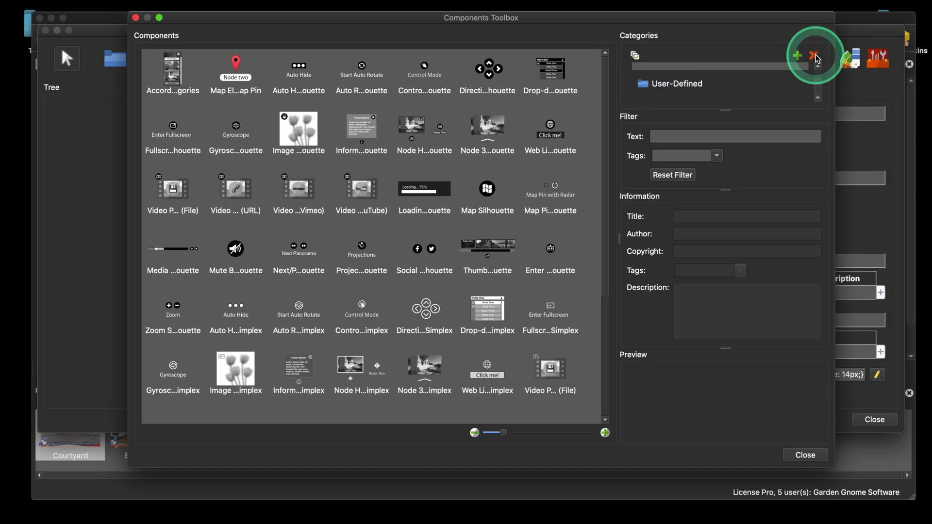
pyautogui.scroll(1, 738, 80)
pyautogui.scroll(-1, 738, 80)
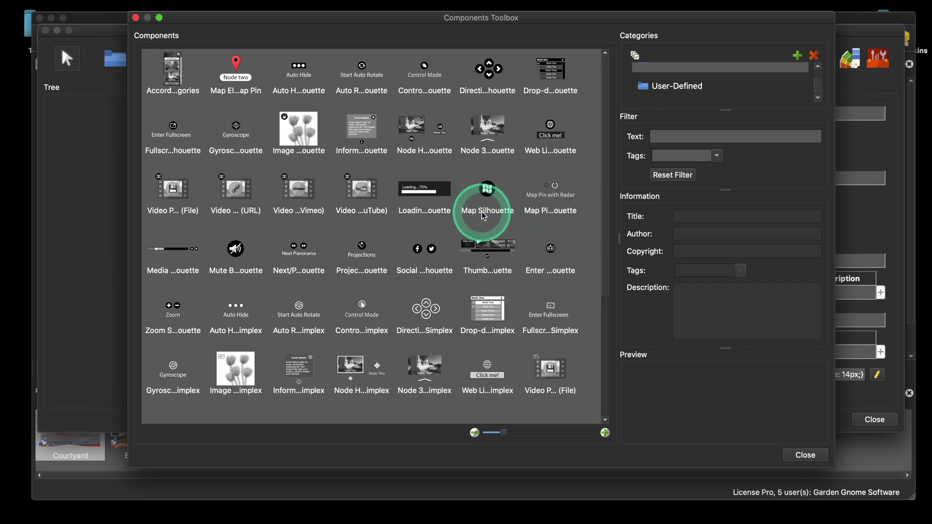
# Step: Browse the Built-In components and view the information of Auto Rotate Silhouette and Map Pin with Radar Silhouette
pyautogui.scroll(-5, 484, 217)
pyautogui.scroll(5, 483, 217)
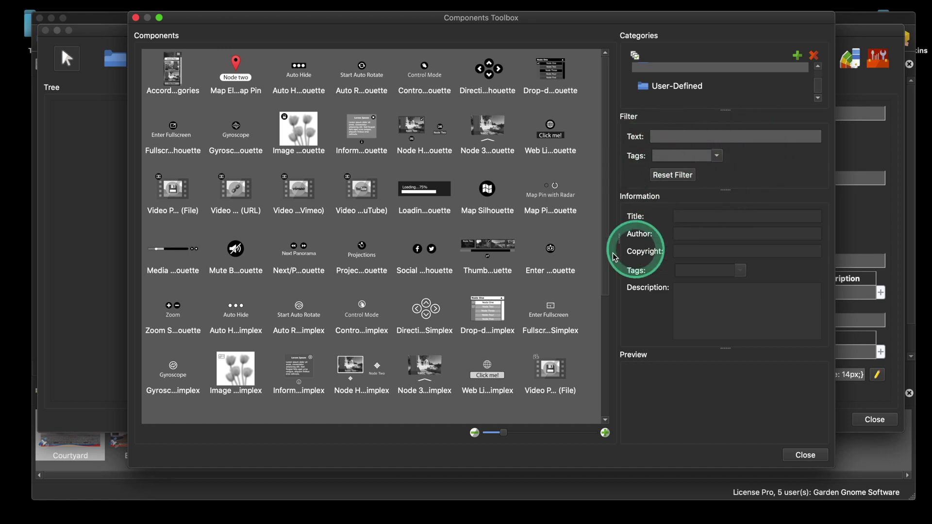
pyautogui.click(369, 79)
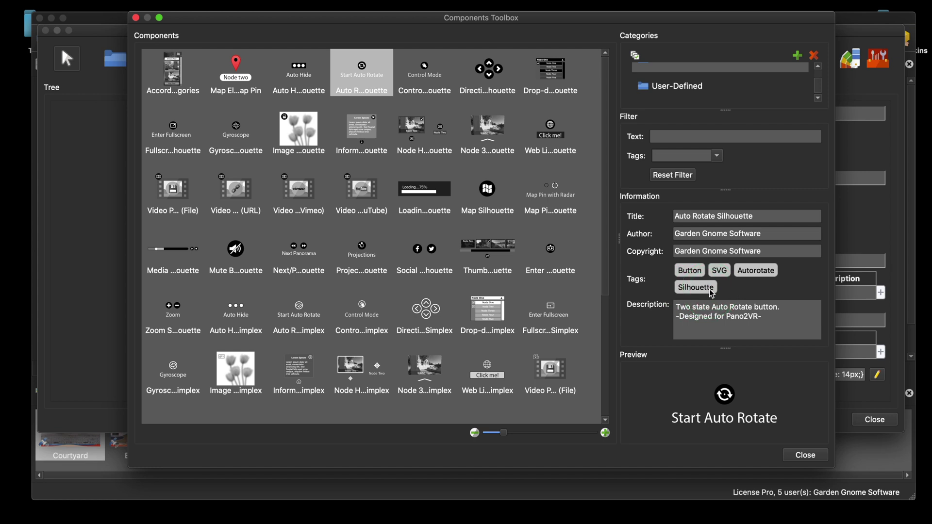
pyautogui.click(529, 189)
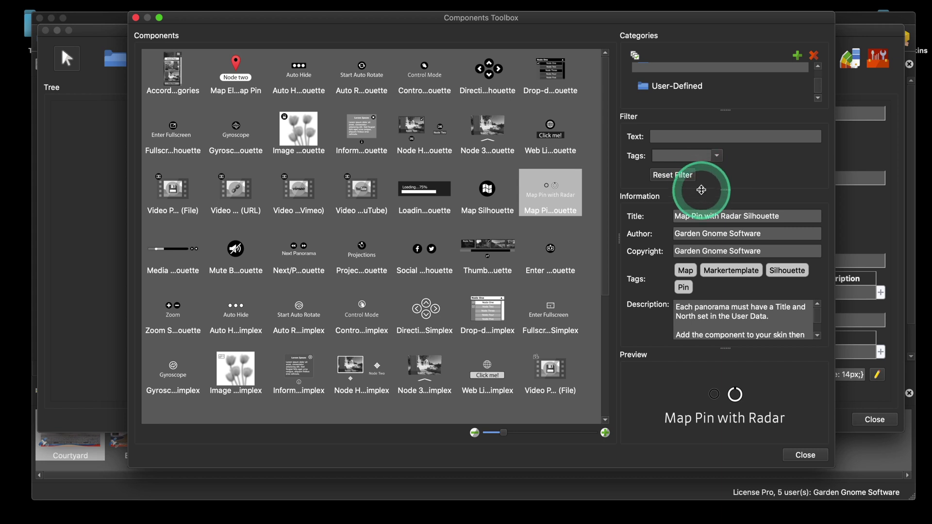
# Step: Filter the Built-In components by the Silhouette and Autorotate tags, and clear both tags again
pyautogui.click(717, 155)
pyautogui.scroll(-6, 663, 215)
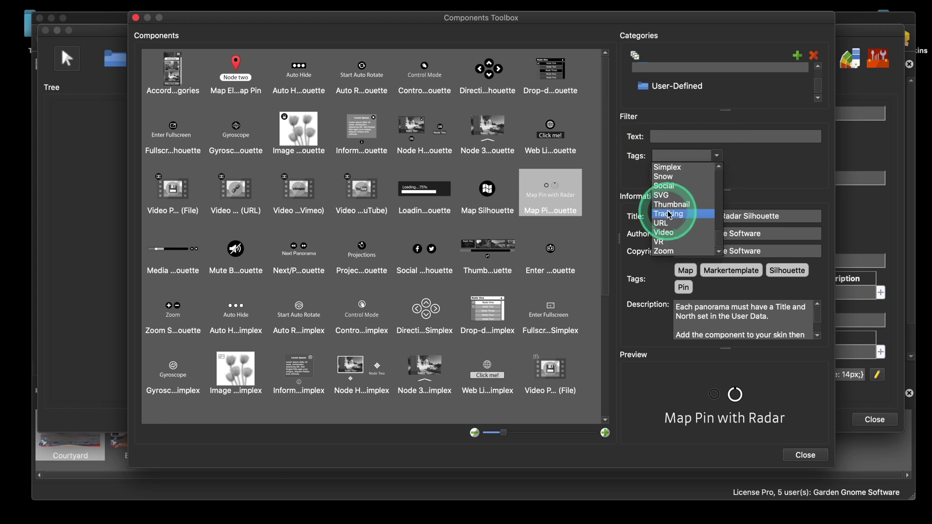
pyautogui.click(673, 167)
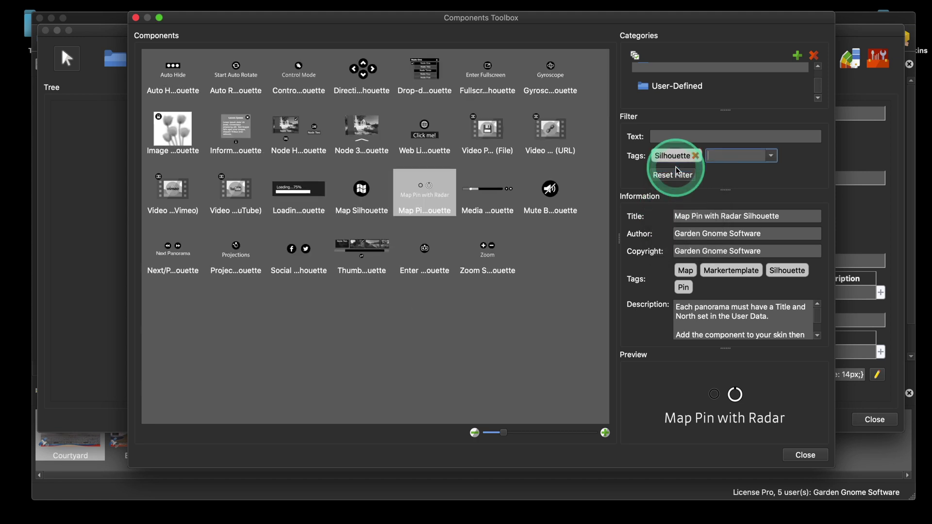
pyautogui.click(770, 156)
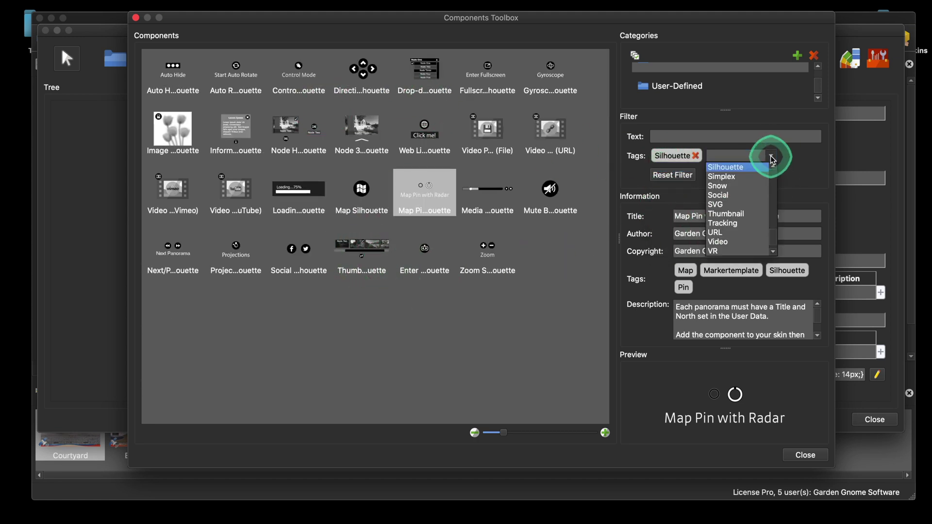
pyautogui.scroll(6, 749, 183)
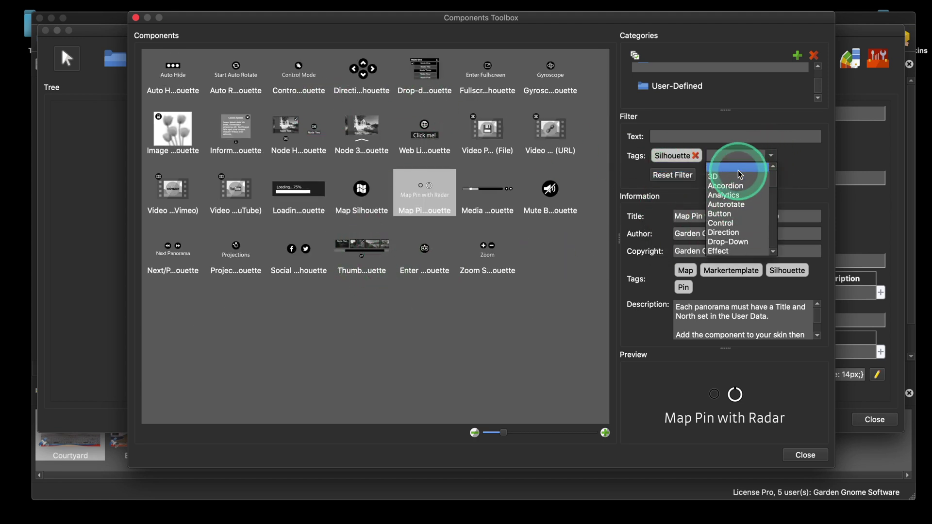
pyautogui.click(740, 205)
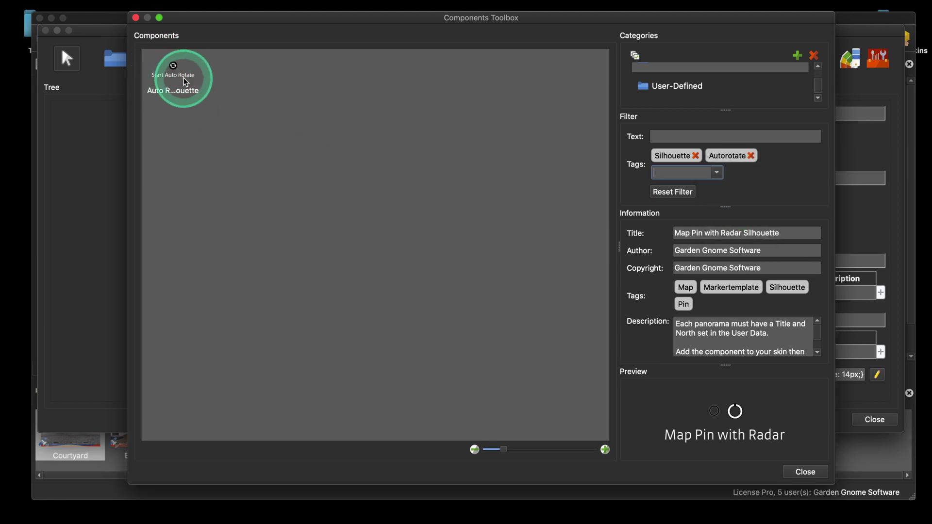
pyautogui.moveTo(183, 80)
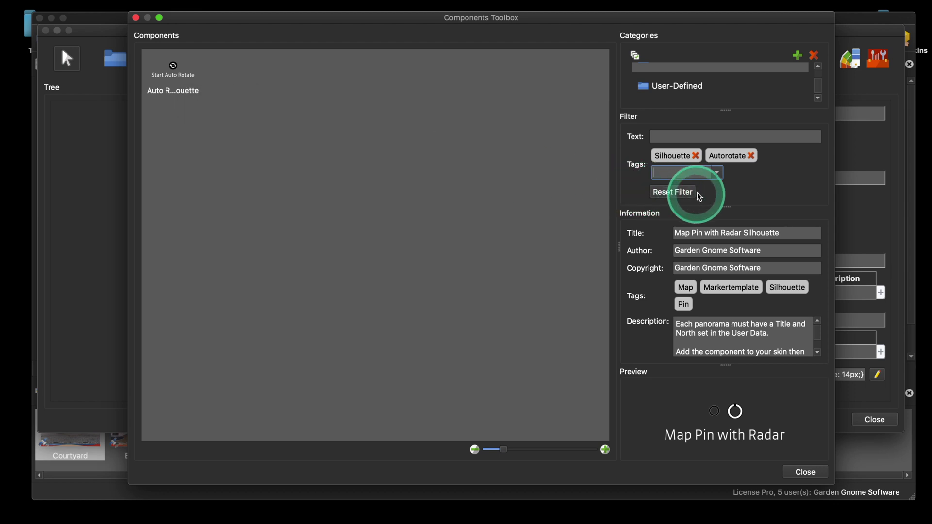
pyautogui.click(696, 156)
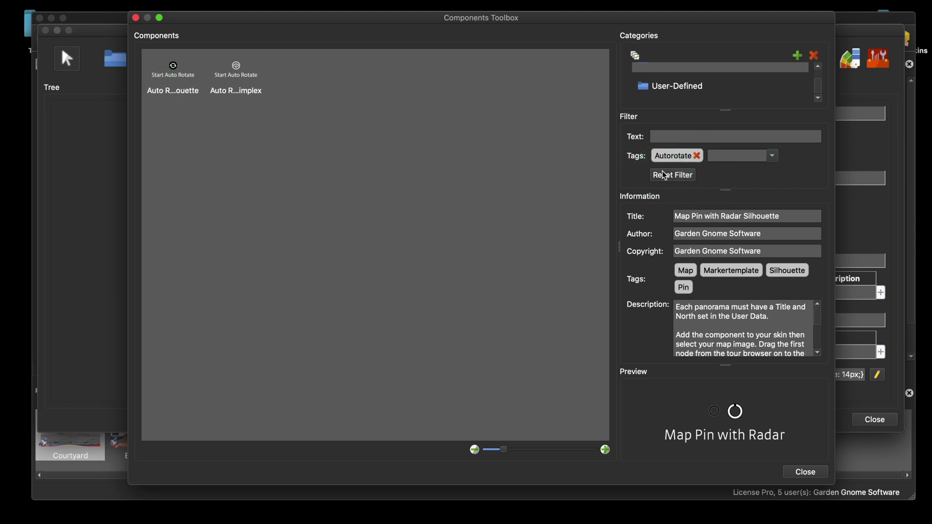
pyautogui.click(697, 156)
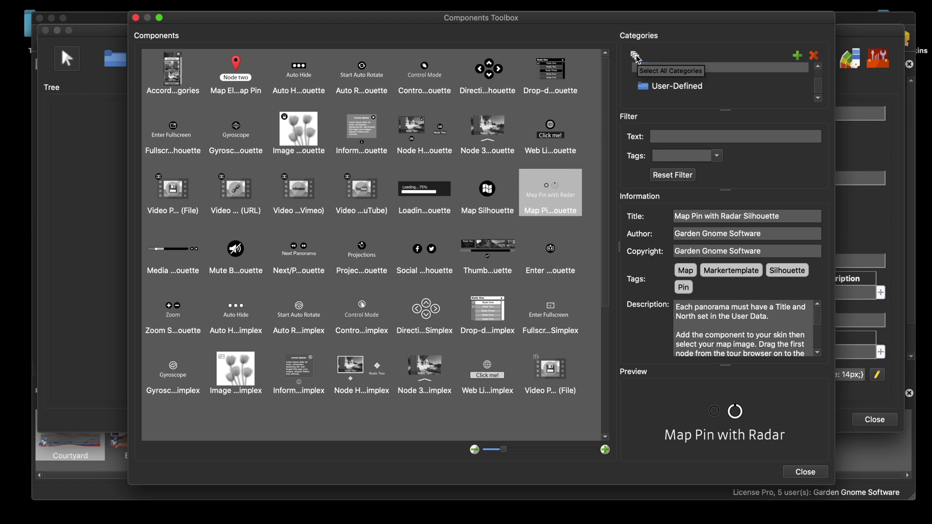
# Step: Show the components of all categories together and look through them, including the Thumbnail Menu Simplex description
pyautogui.click(716, 82)
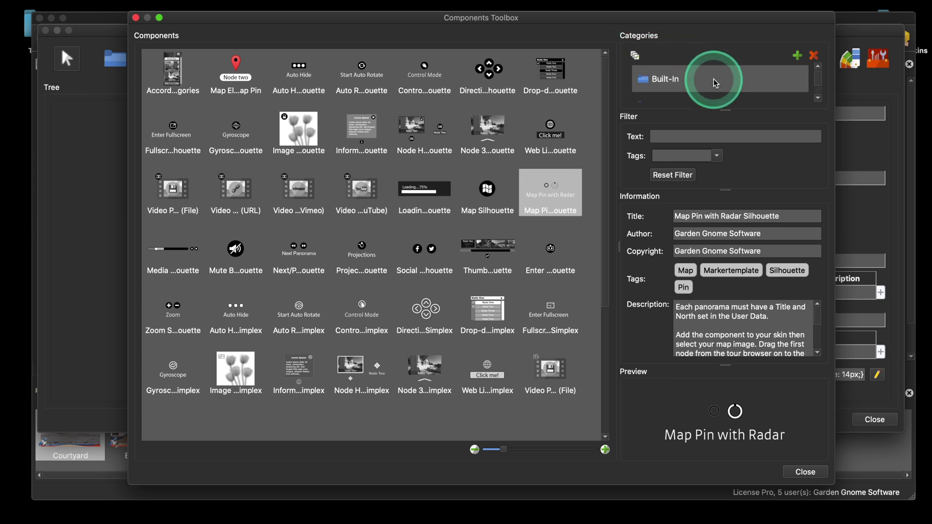
pyautogui.click(635, 55)
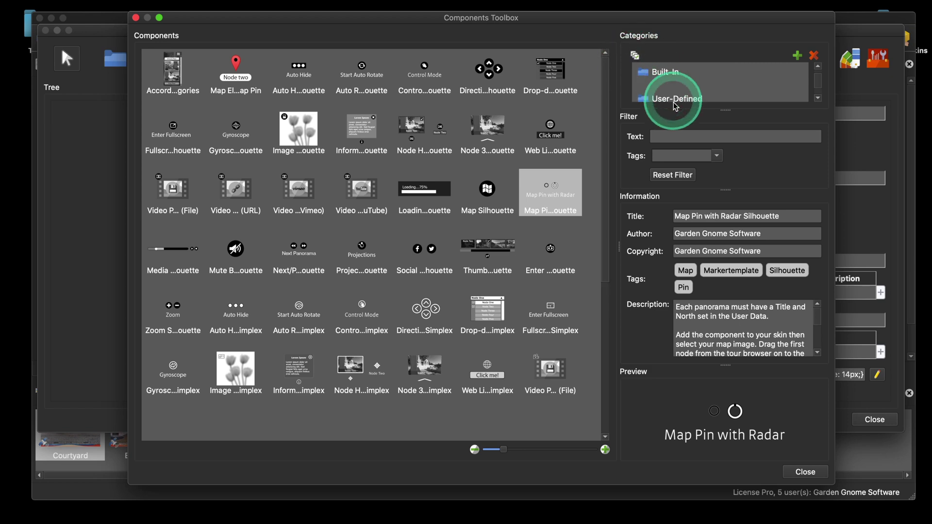
pyautogui.scroll(-5, 476, 192)
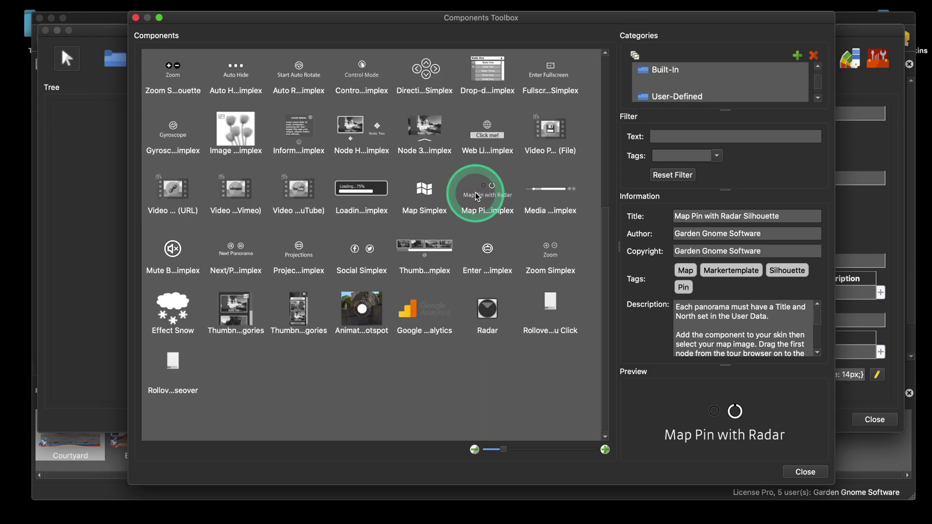
pyautogui.click(673, 175)
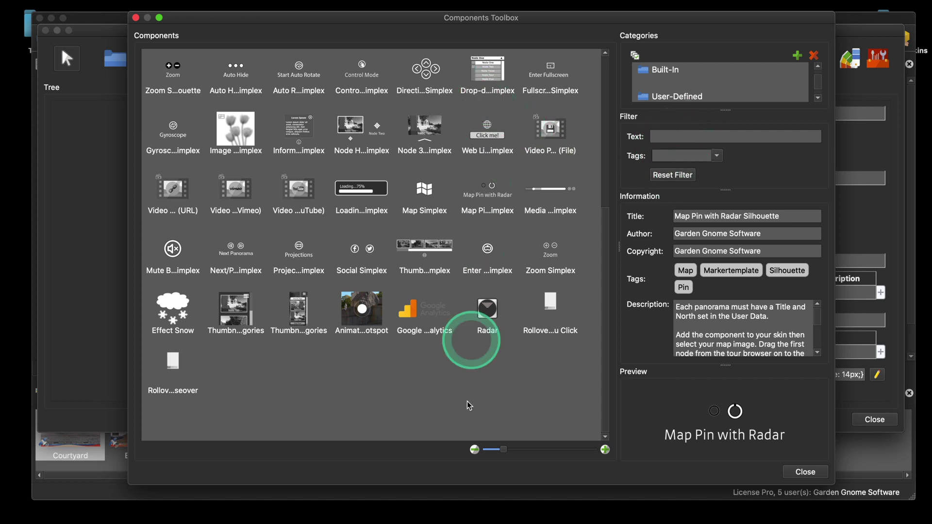
pyautogui.moveTo(449, 266)
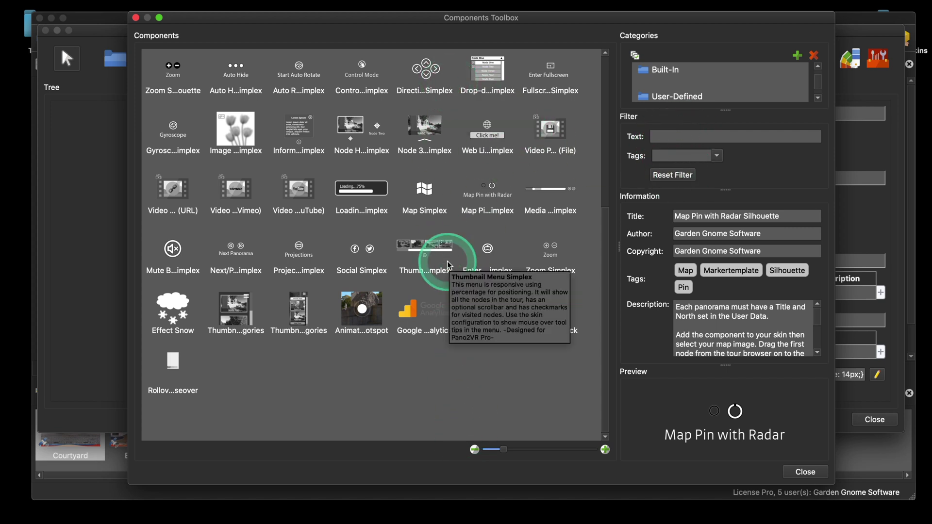
pyautogui.click(404, 389)
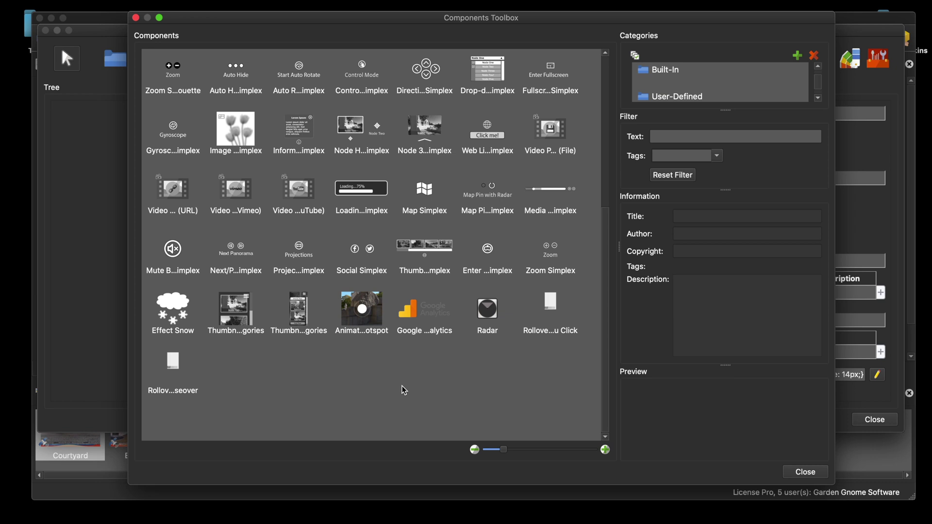
pyautogui.click(427, 339)
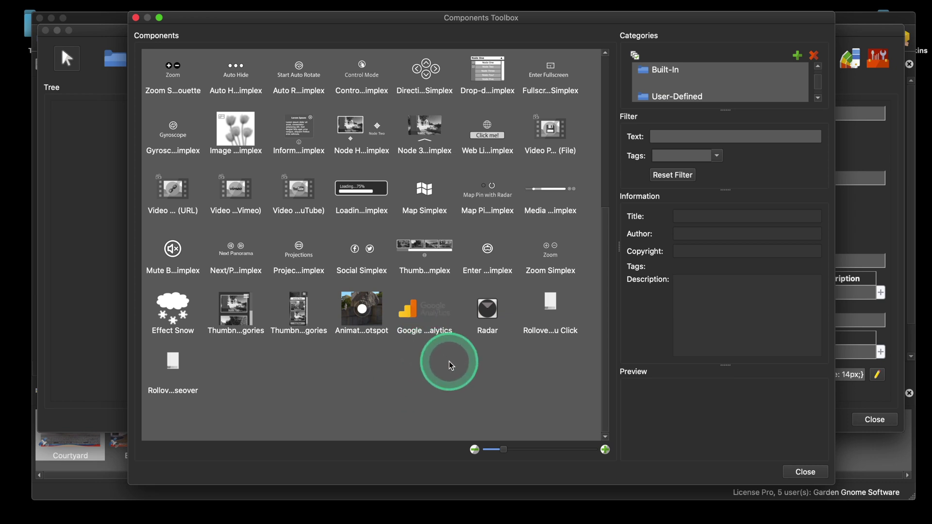
# Step: Close the Components Toolbox, the Skin Editor and the Tour GPS 2 project window
pyautogui.click(806, 472)
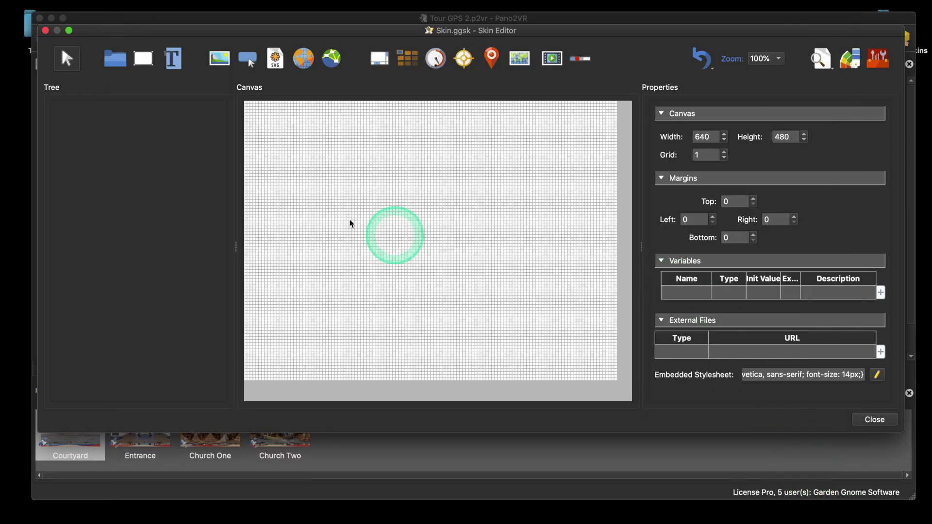
pyautogui.click(874, 419)
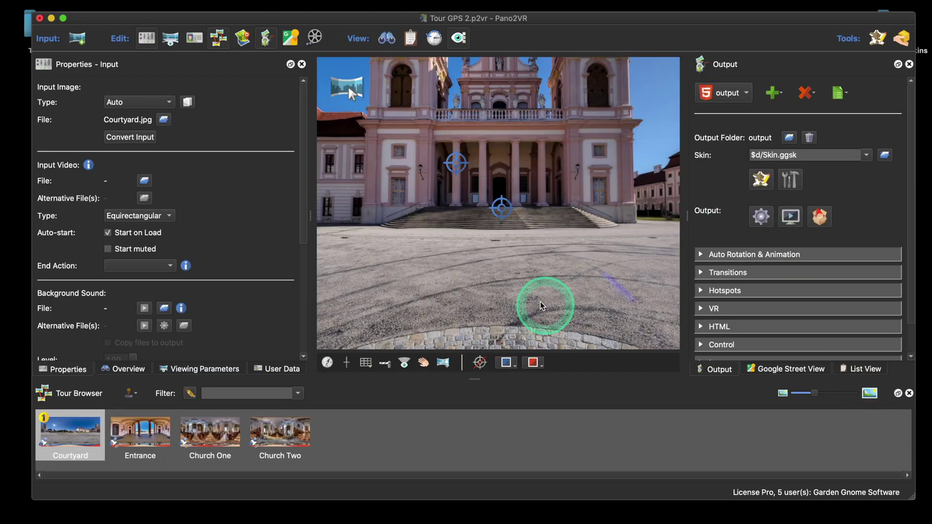
pyautogui.click(39, 18)
# Step: Switch to Safari and open the Garden Gnome Forum from the favourites
pyautogui.moveTo(461, 520)
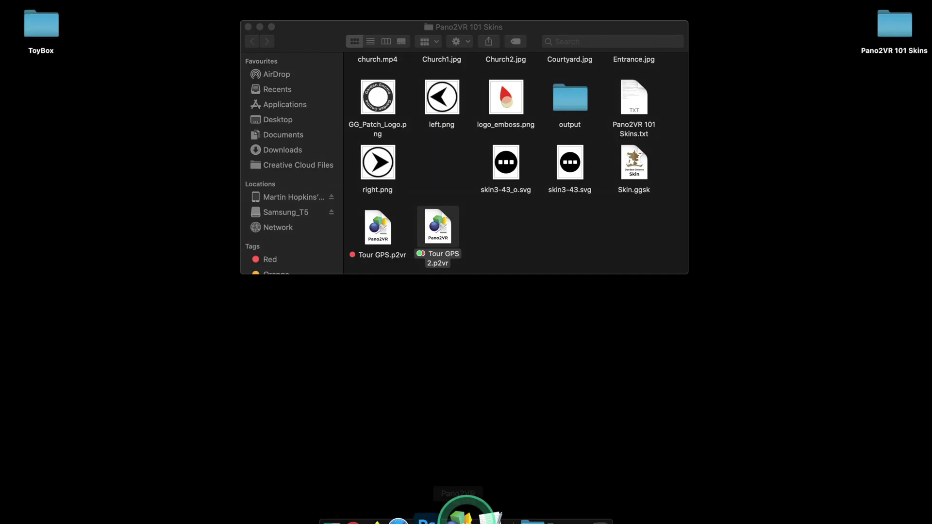
pyautogui.click(421, 493)
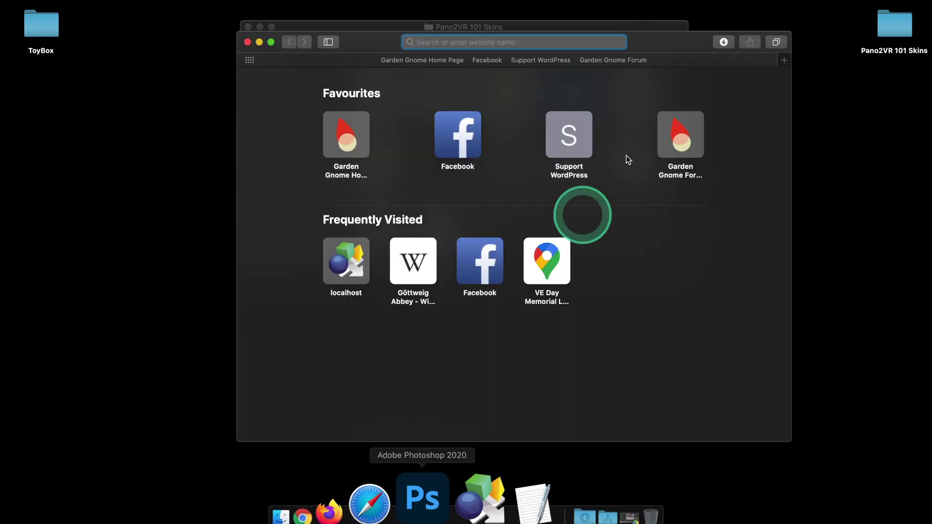
pyautogui.click(681, 139)
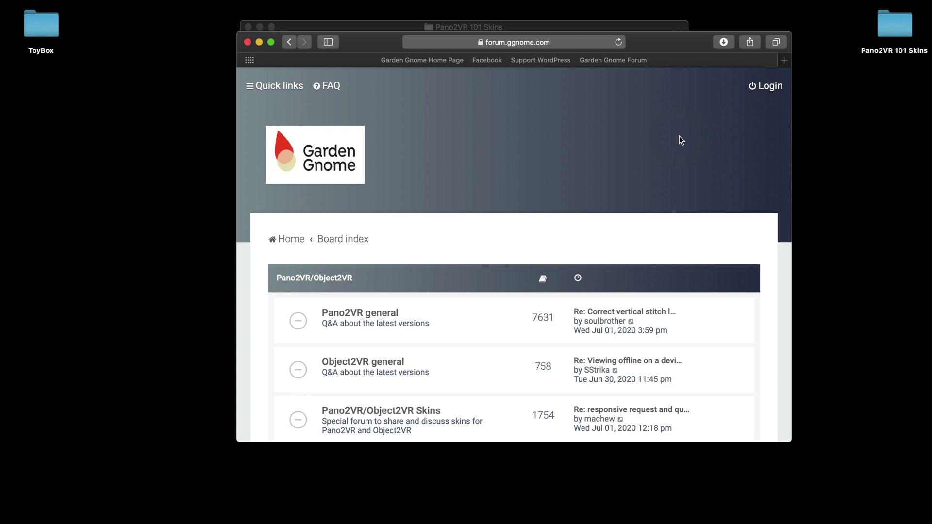
# Step: Look through the forum's board index, from the Pano2VR/Object2VR boards down to the end of the page
pyautogui.scroll(-3, 532, 280)
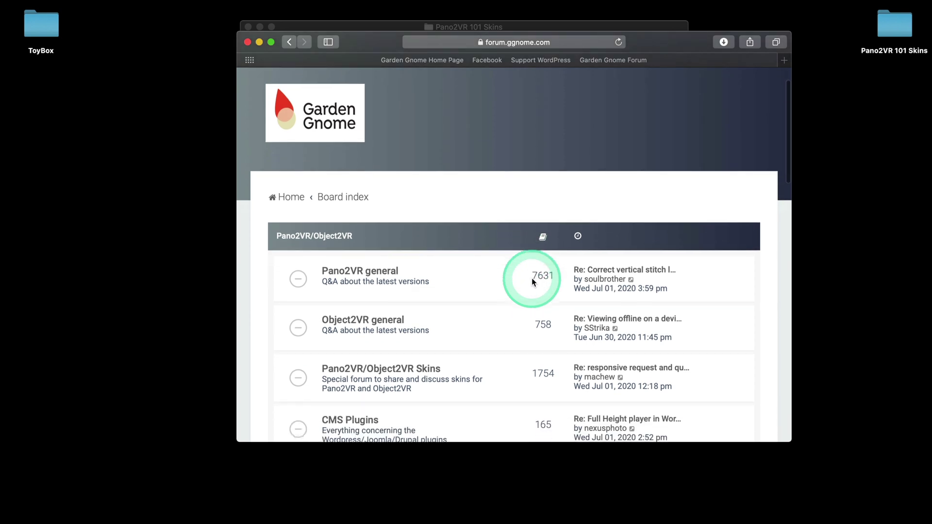
pyautogui.scroll(-2, 531, 277)
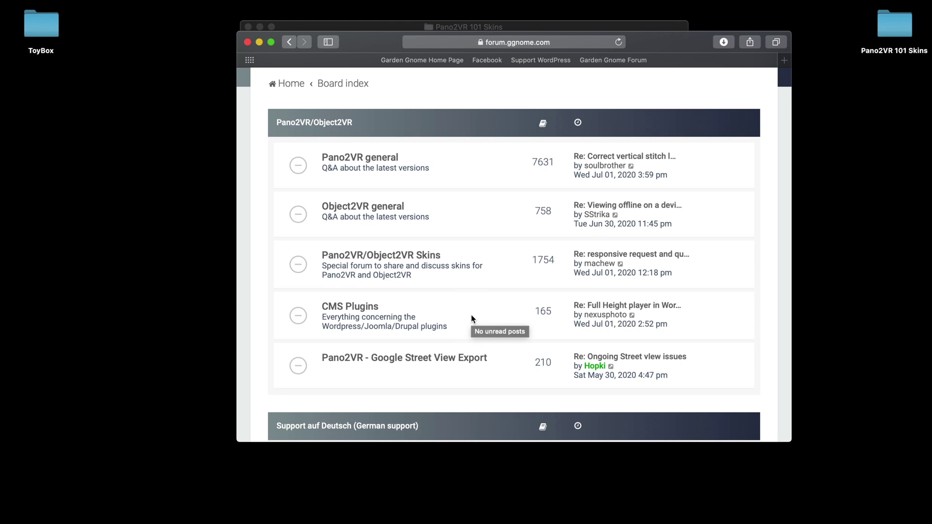
pyautogui.scroll(-15, 471, 318)
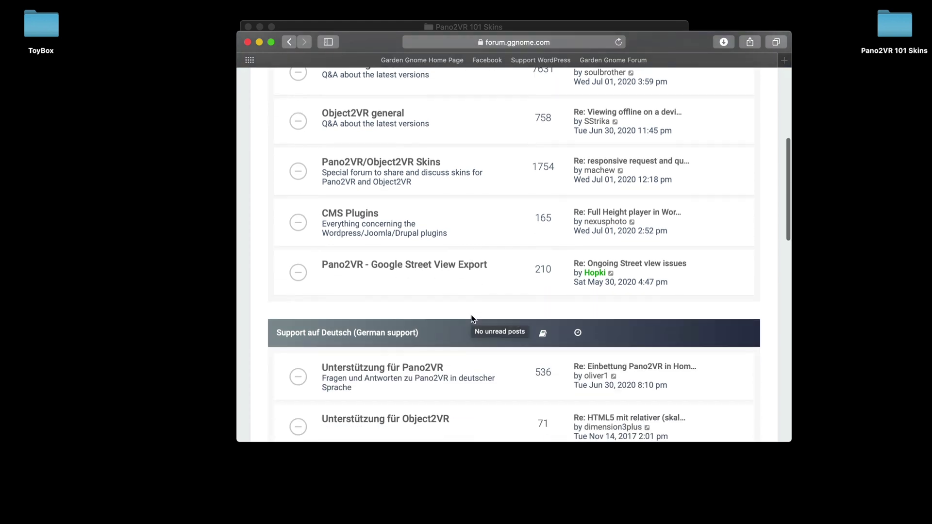
pyautogui.click(470, 320)
pyautogui.scroll(-10, 469, 320)
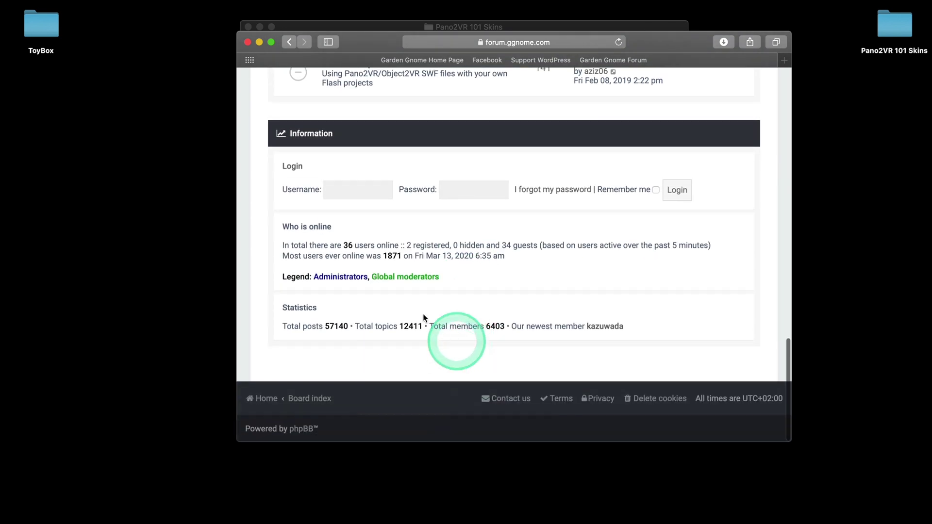
# Step: Return to the Pano2VR/Object2VR section of the board index and open the Pano2VR/Object2VR Skins forum
pyautogui.scroll(20, 572, 289)
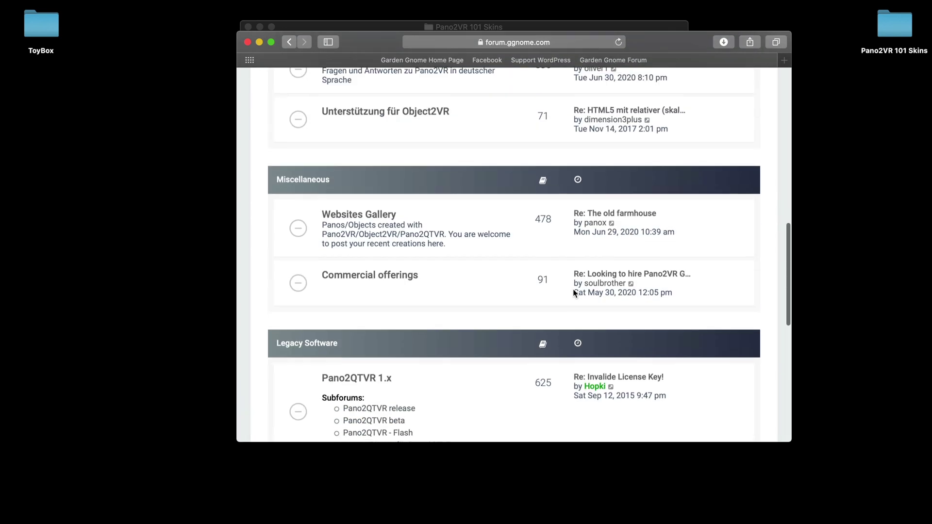
pyautogui.scroll(-2, 494, 247)
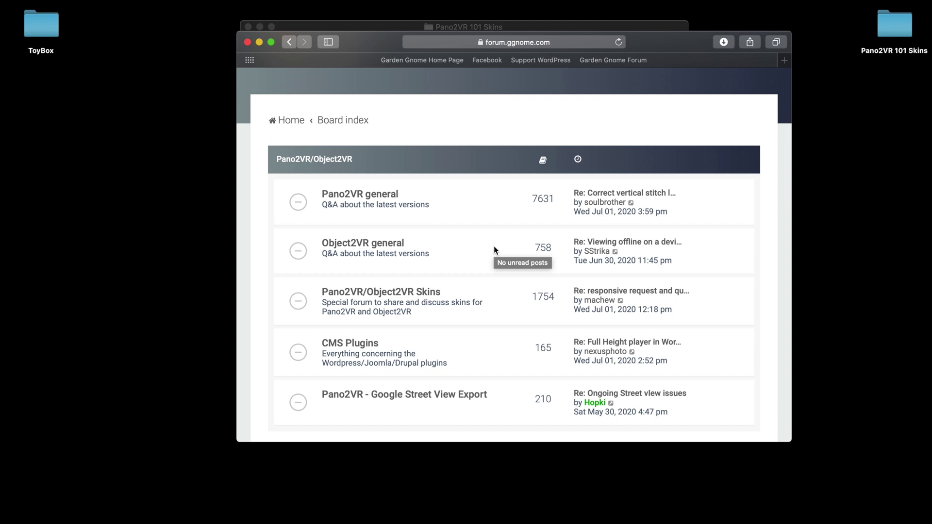
pyautogui.scroll(-2, 494, 248)
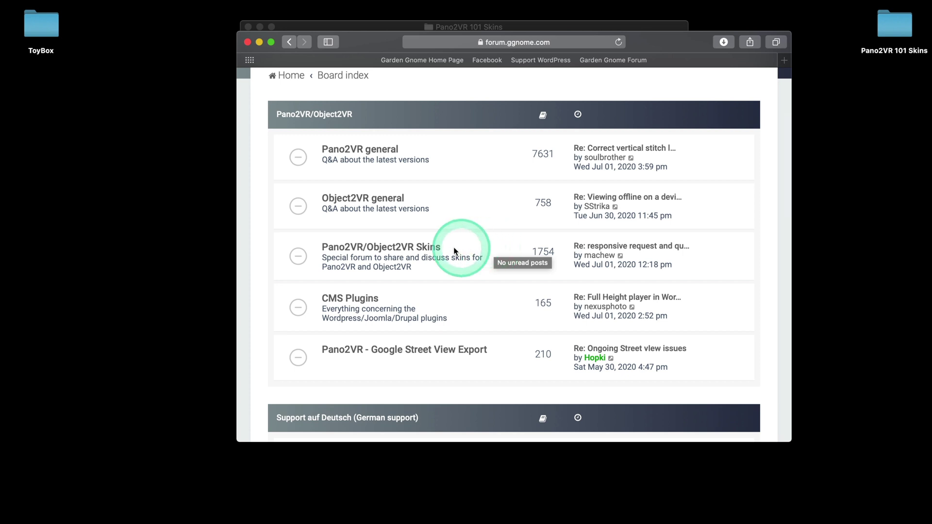
pyautogui.click(428, 250)
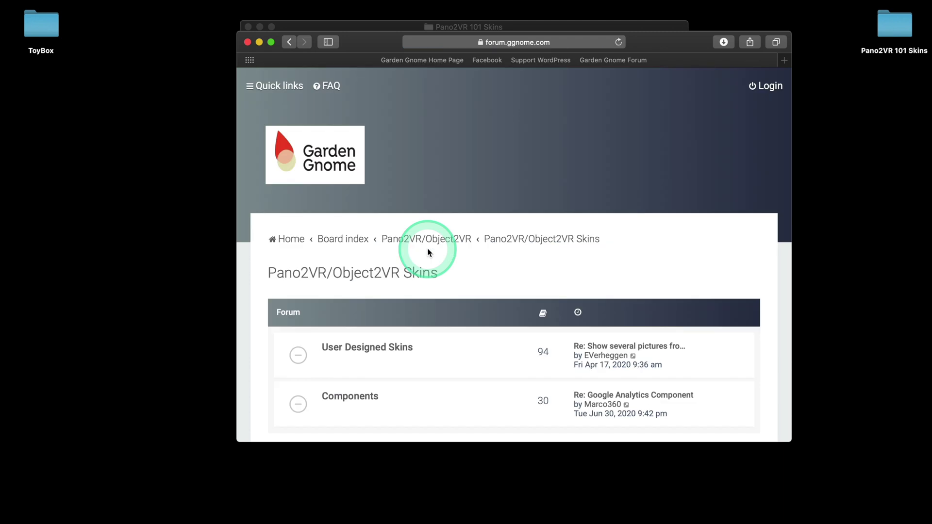
# Step: Look through the announcements and topics of the Skins forum, and open its Components subforum
pyautogui.scroll(-5, 427, 248)
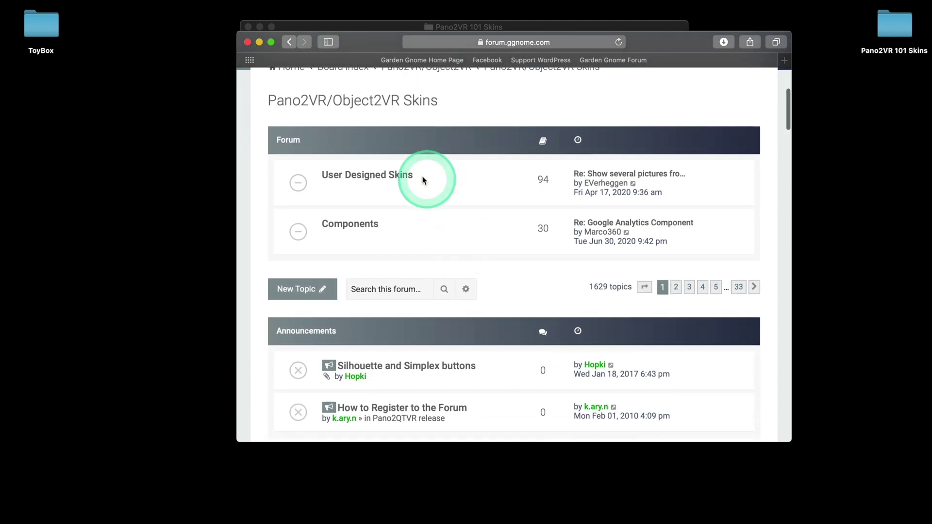
pyautogui.scroll(-9, 493, 216)
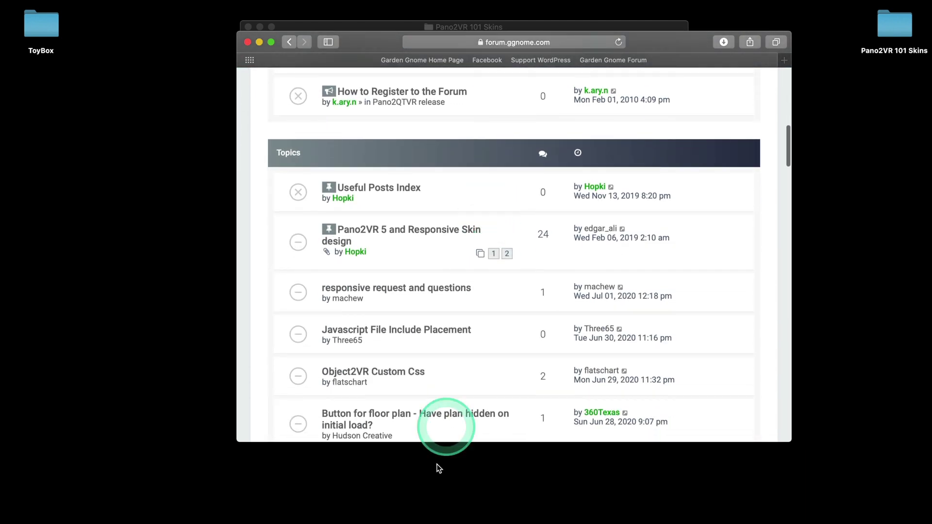
pyautogui.scroll(5, 432, 335)
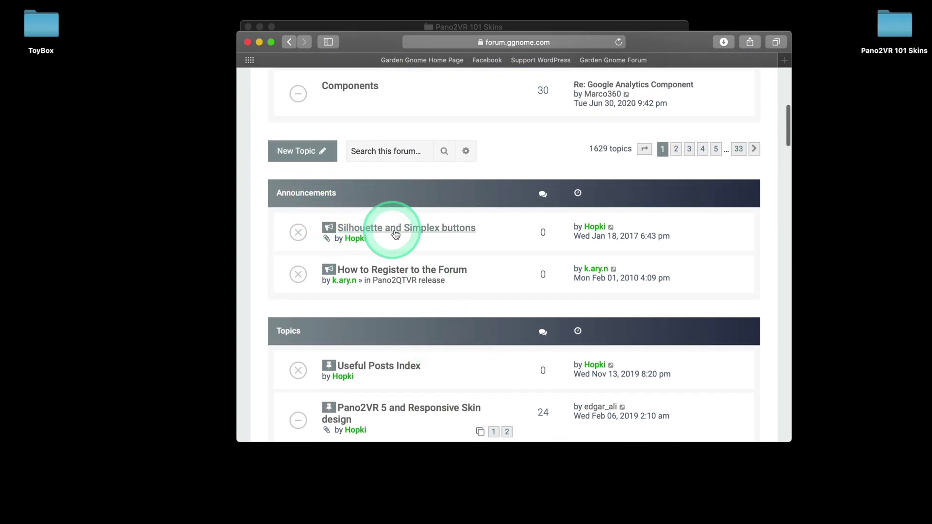
pyautogui.scroll(5, 469, 215)
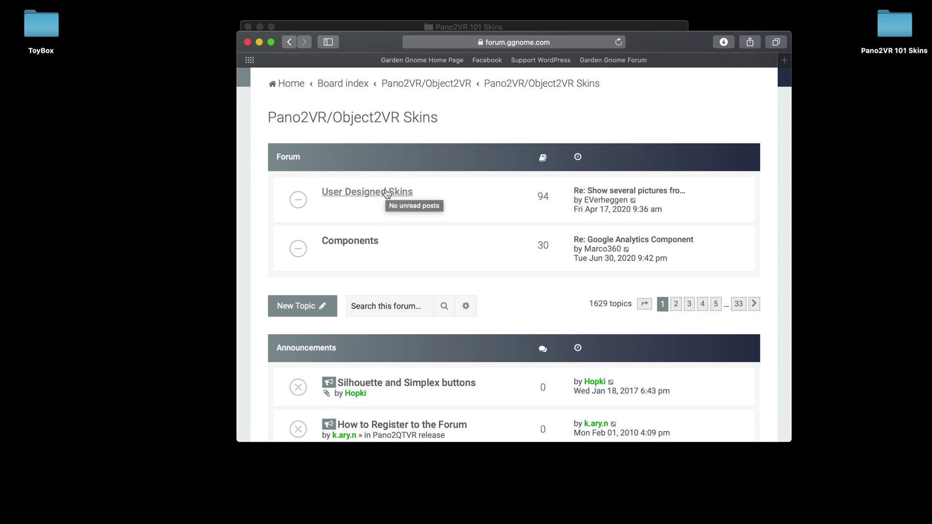
pyautogui.click(362, 243)
# Step: Look over the Components subforum's topics and open the pinned Components Index topic
pyautogui.scroll(-6, 435, 251)
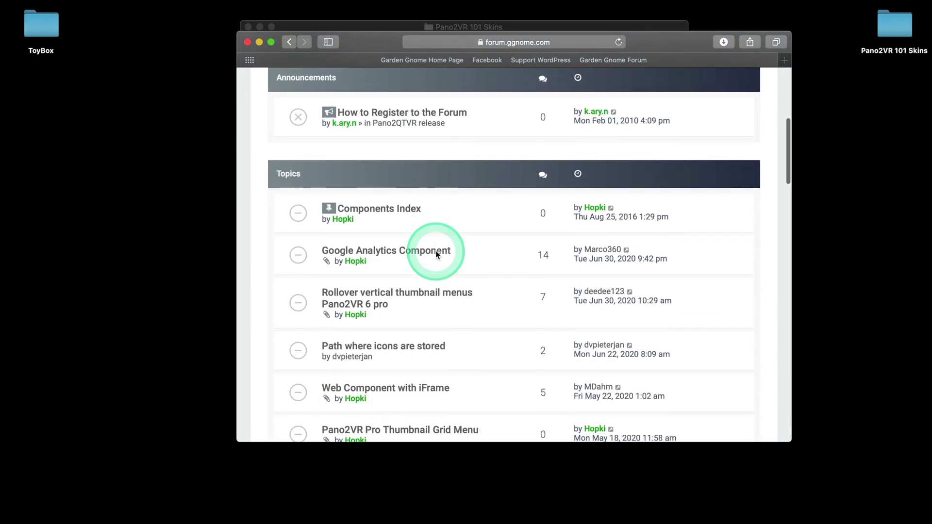
pyautogui.scroll(-2, 435, 251)
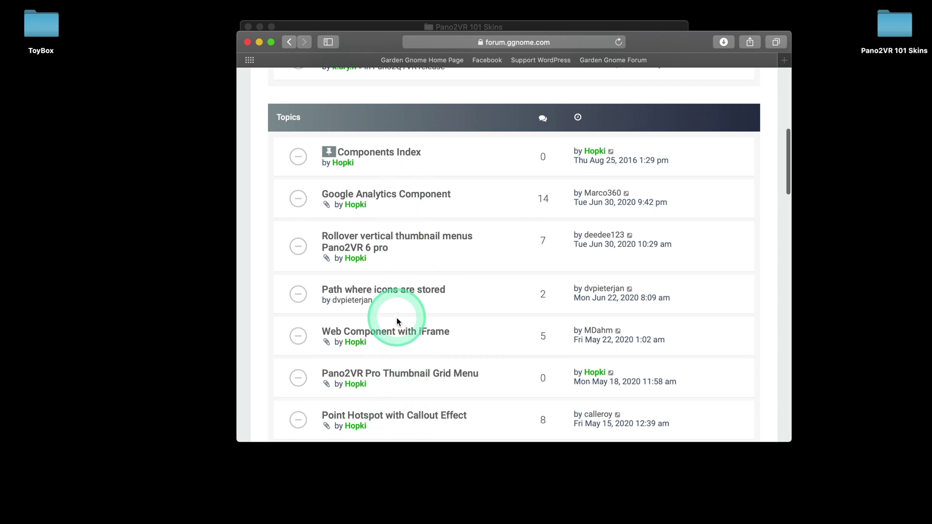
pyautogui.scroll(1, 397, 314)
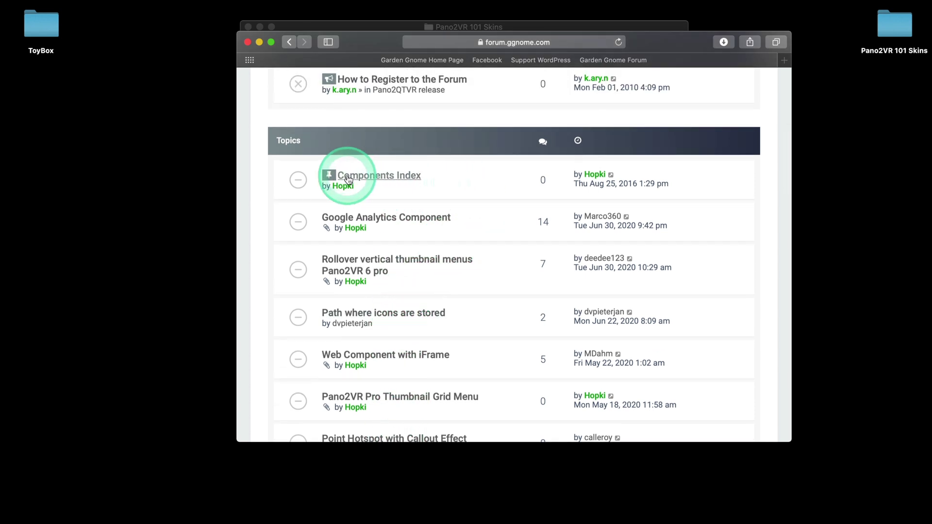
pyautogui.click(409, 175)
# Step: Review the component lists in the index and open the Thumbnail Grid Menu for Pano2VR 6 Pro topic
pyautogui.scroll(-1, 485, 233)
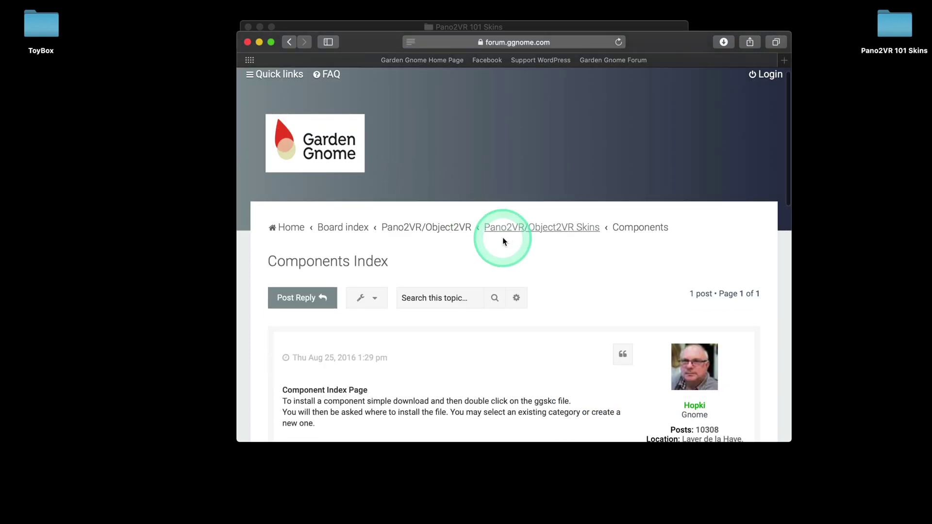
pyautogui.scroll(-10, 502, 239)
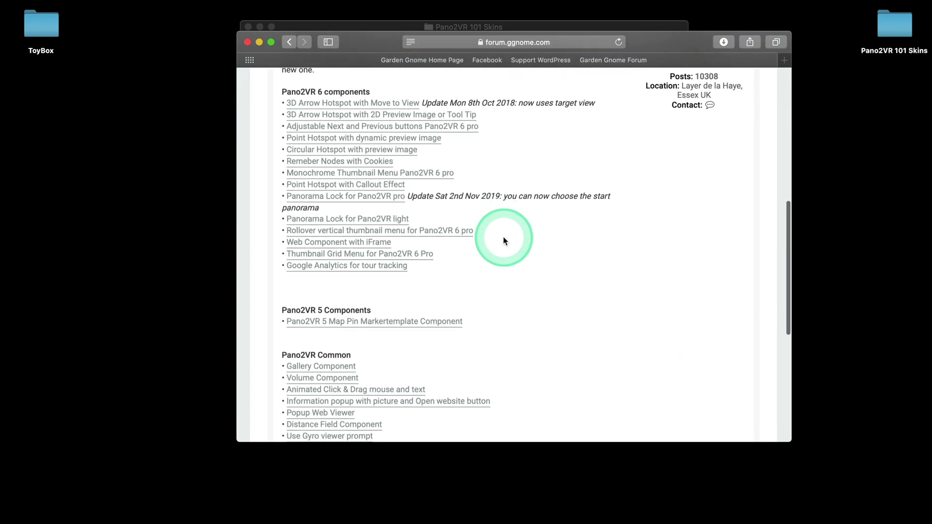
pyautogui.scroll(-1, 440, 342)
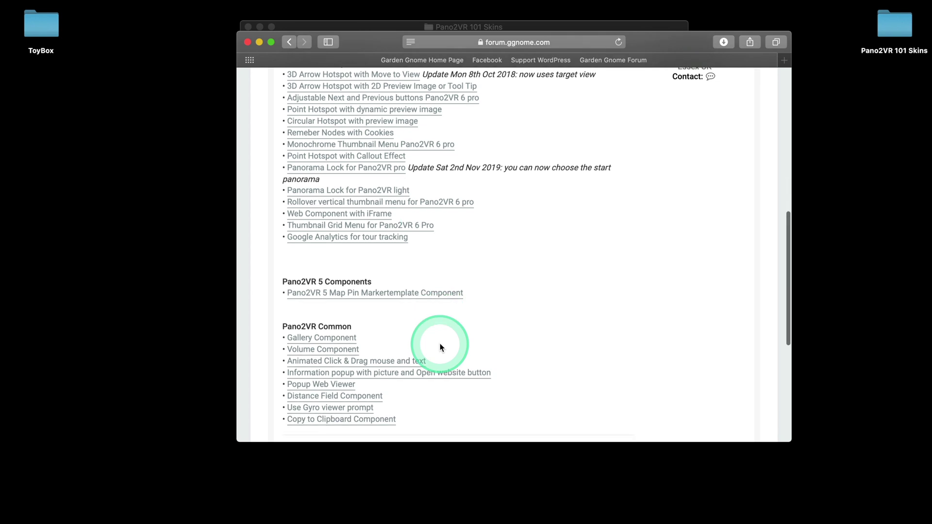
pyautogui.scroll(1, 440, 347)
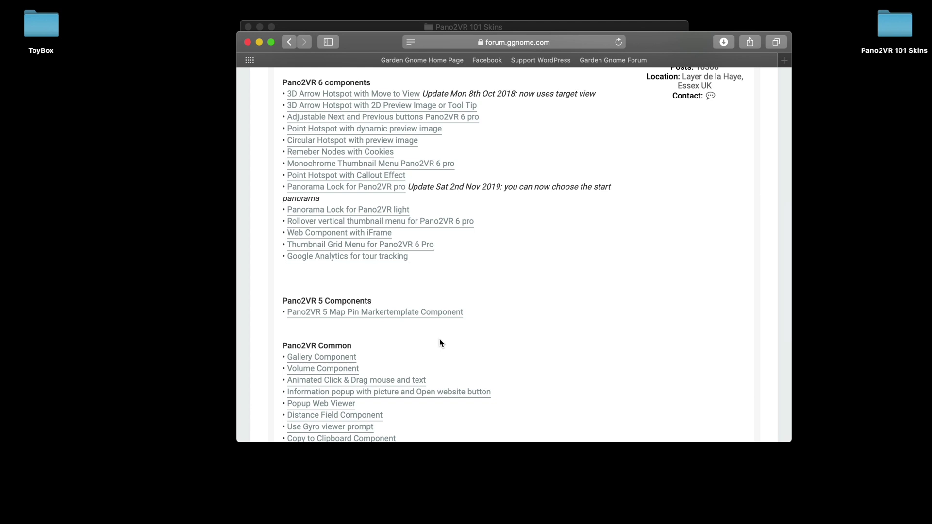
pyautogui.scroll(-2, 603, 238)
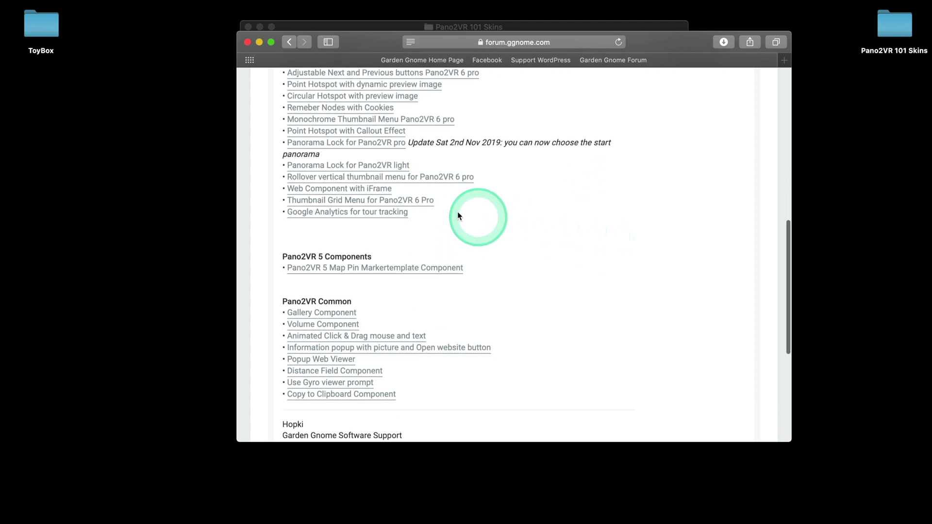
pyautogui.click(413, 201)
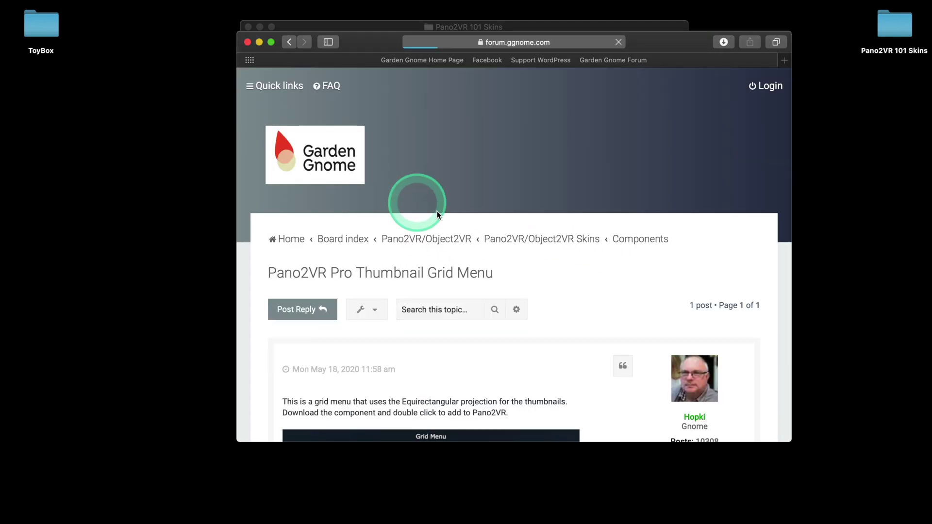
# Step: Read through the Thumbnail Grid Menu post and download its ThumbnailGridMenu.ggskc attachment
pyautogui.scroll(-10, 461, 228)
pyautogui.scroll(2, 461, 237)
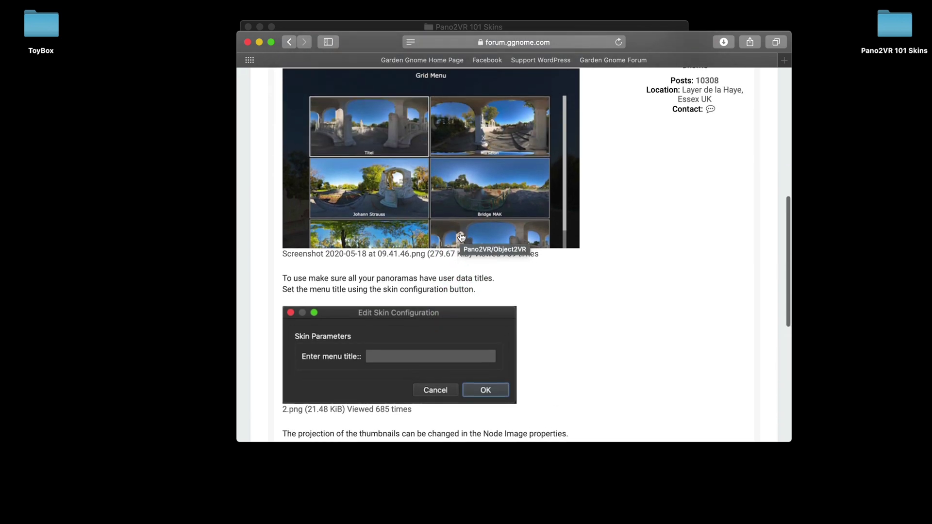
pyautogui.scroll(1, 461, 237)
pyautogui.scroll(-5, 462, 237)
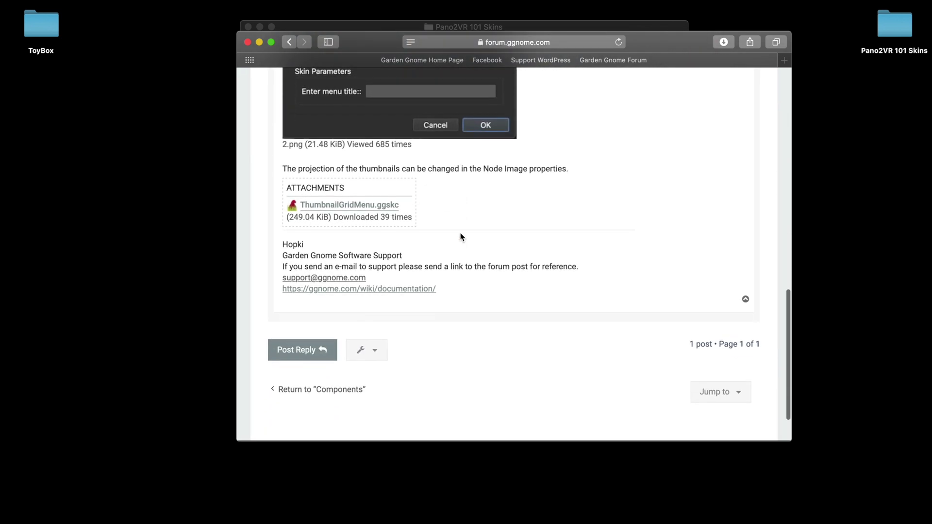
pyautogui.click(359, 199)
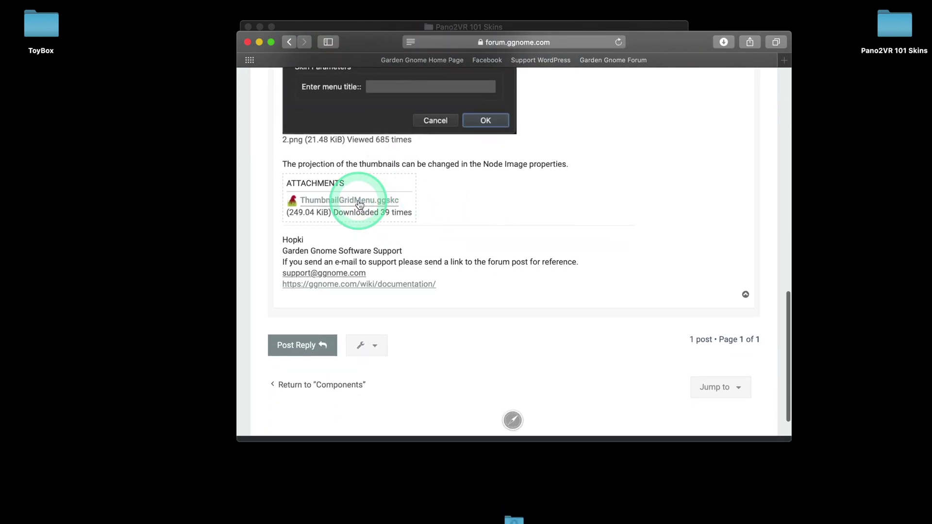
# Step: Go back to the Components Index and open the Copy to Clipboard Component topic under Pano2VR Common
pyautogui.scroll(4, 360, 203)
pyautogui.scroll(2, 361, 203)
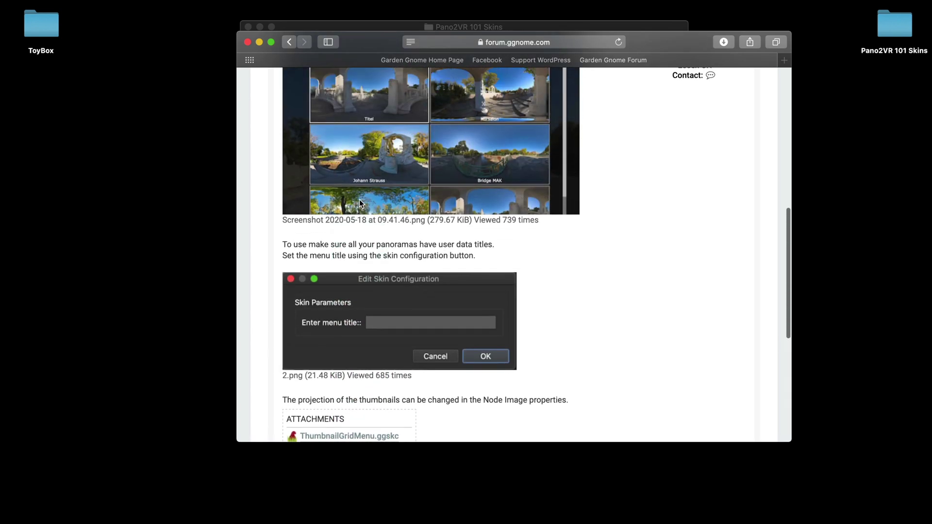
pyautogui.click(289, 86)
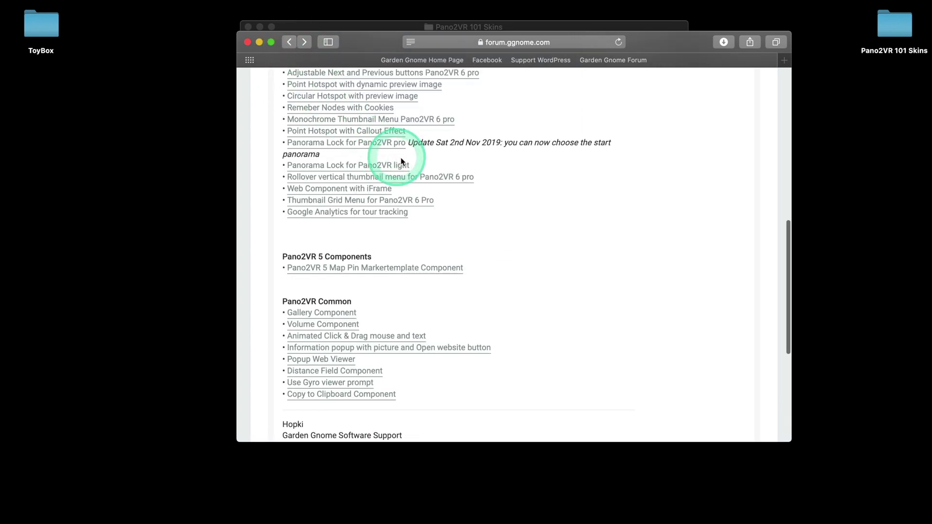
pyautogui.scroll(-3, 421, 170)
pyautogui.scroll(-2, 422, 171)
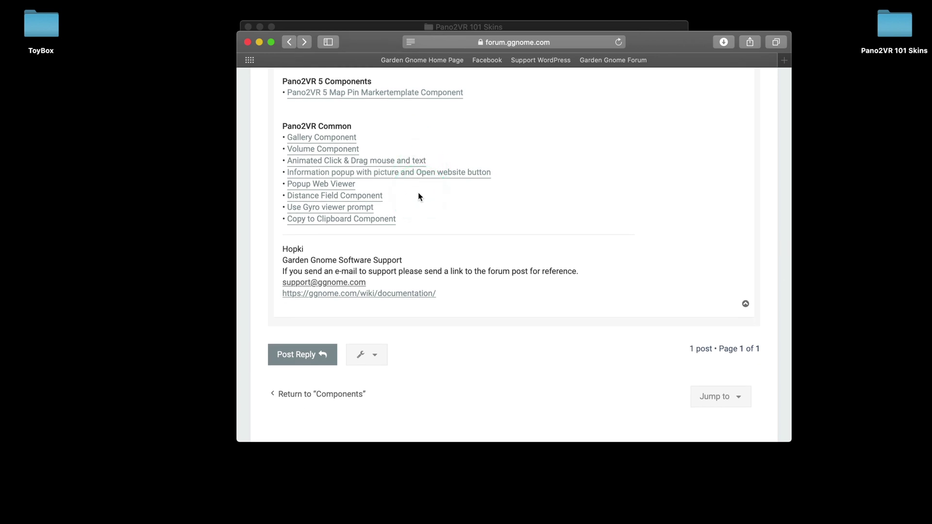
pyautogui.click(418, 195)
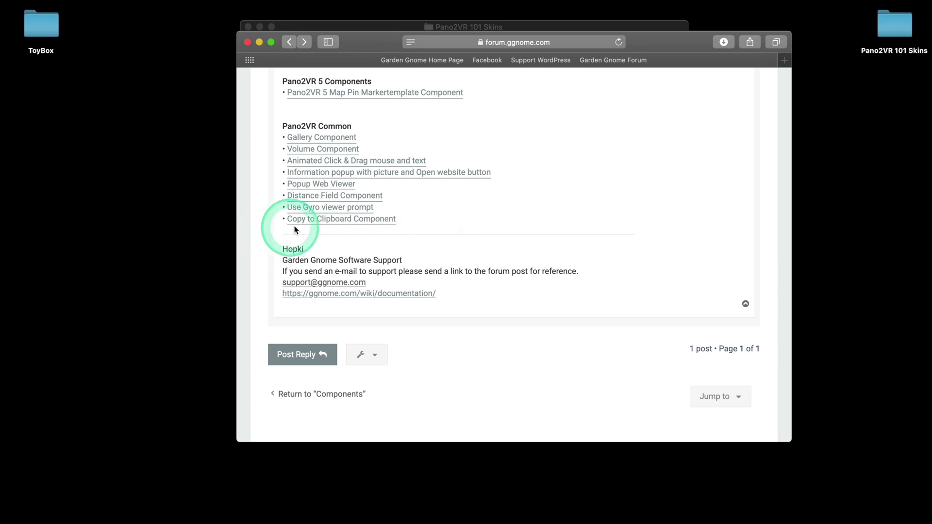
pyautogui.click(353, 219)
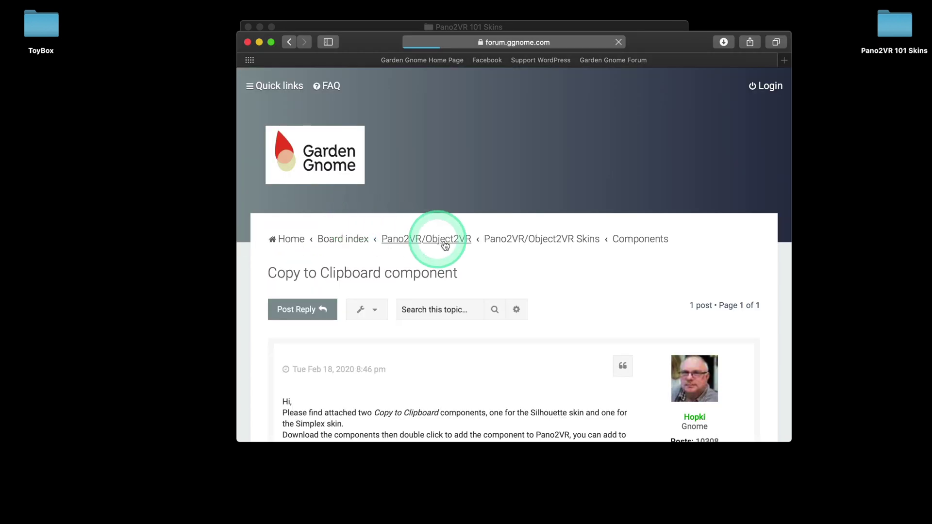
# Step: Download the silhouette_copy_view_to_clipboard.ggskc attachment from the end of the Copy to Clipboard post
pyautogui.scroll(-20, 445, 245)
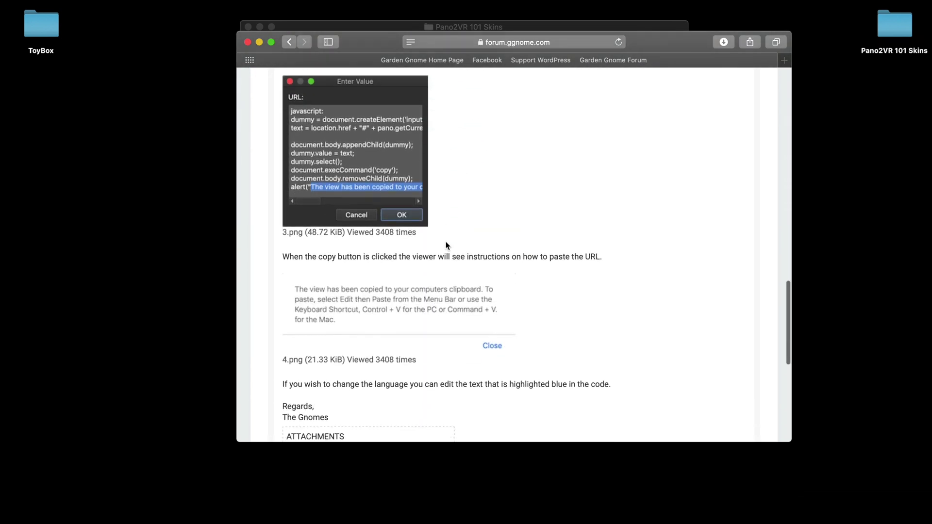
pyautogui.scroll(-5, 445, 241)
pyautogui.click(361, 228)
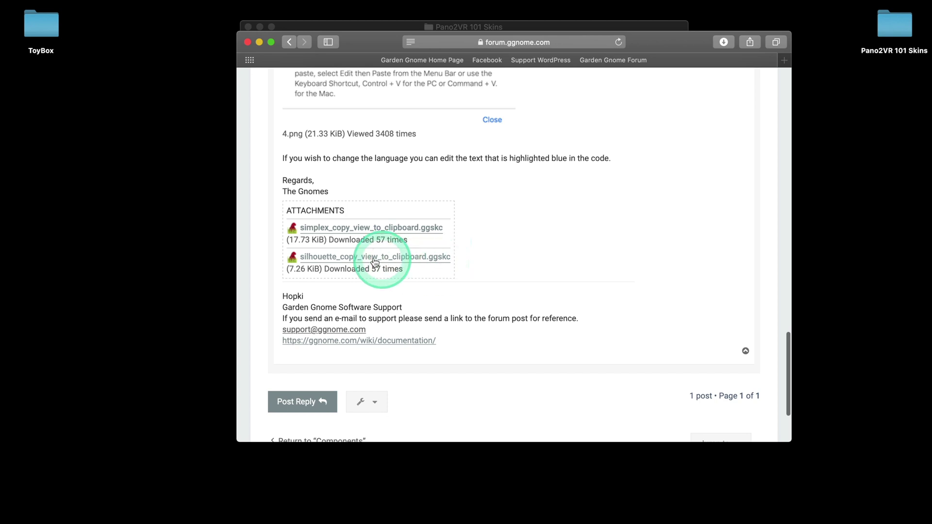
pyautogui.click(422, 257)
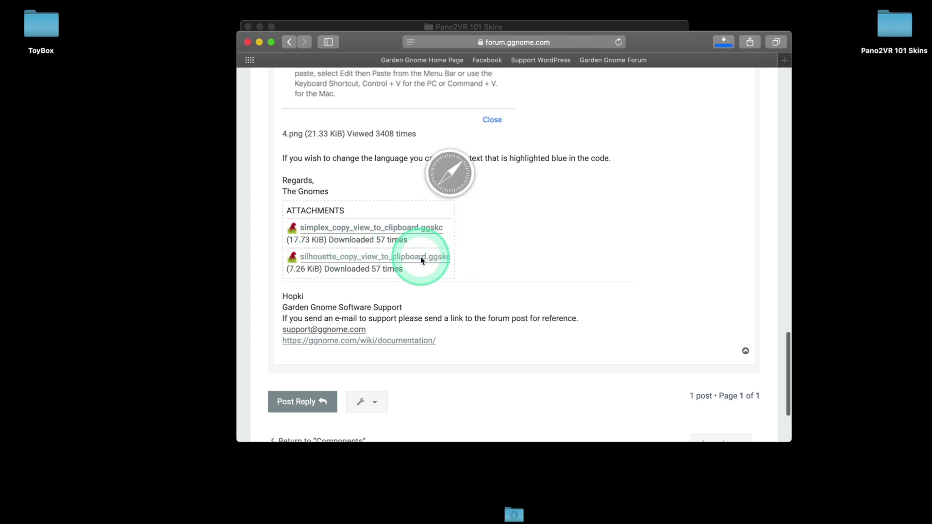
# Step: Close the Safari window, open the Downloads folder in Finder and move its window slightly lower
pyautogui.click(248, 45)
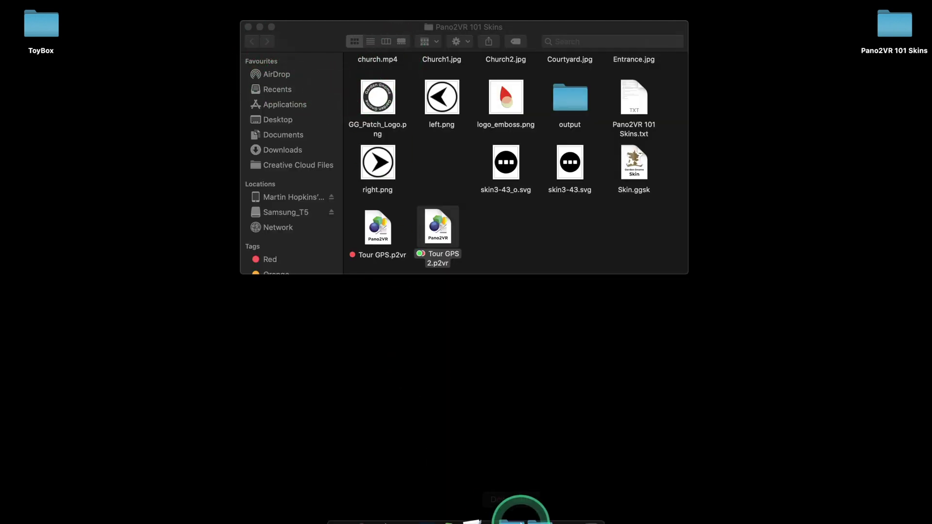
pyautogui.click(515, 491)
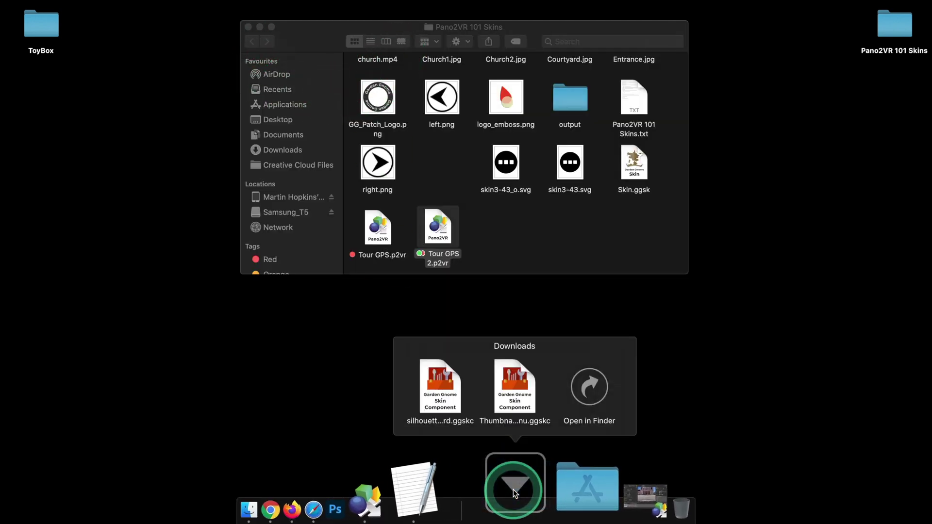
pyautogui.click(592, 387)
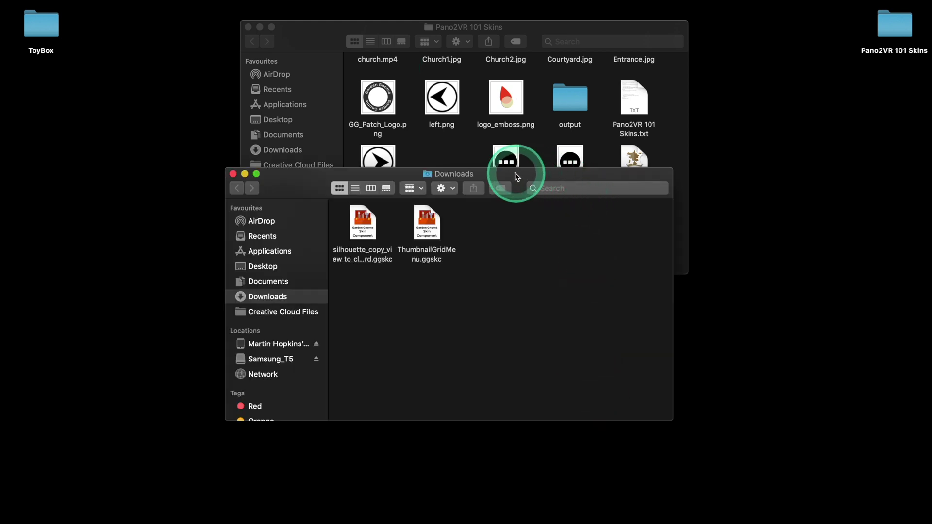
pyautogui.moveTo(517, 177); pyautogui.dragTo(544, 206)
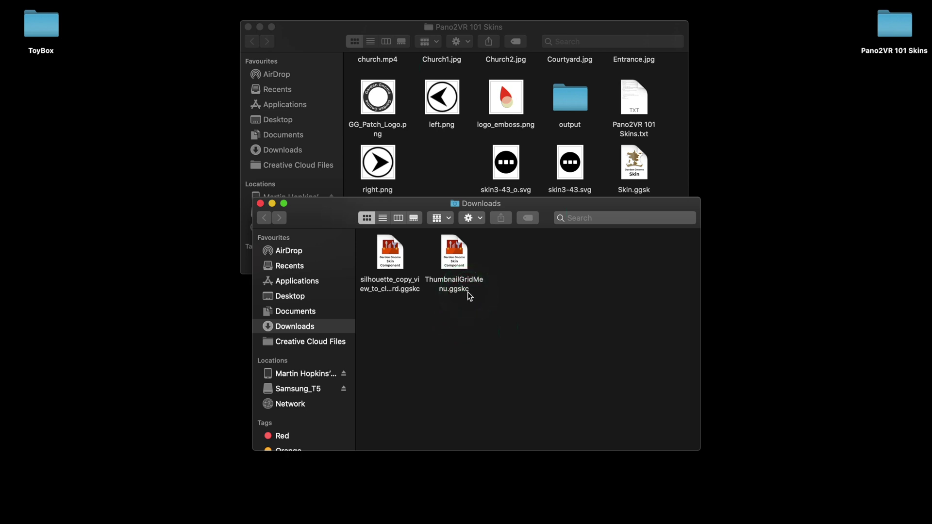
# Step: Install the downloaded ThumbnailGridMenu.ggskc component into the User Defined category
pyautogui.doubleClick(454, 254)
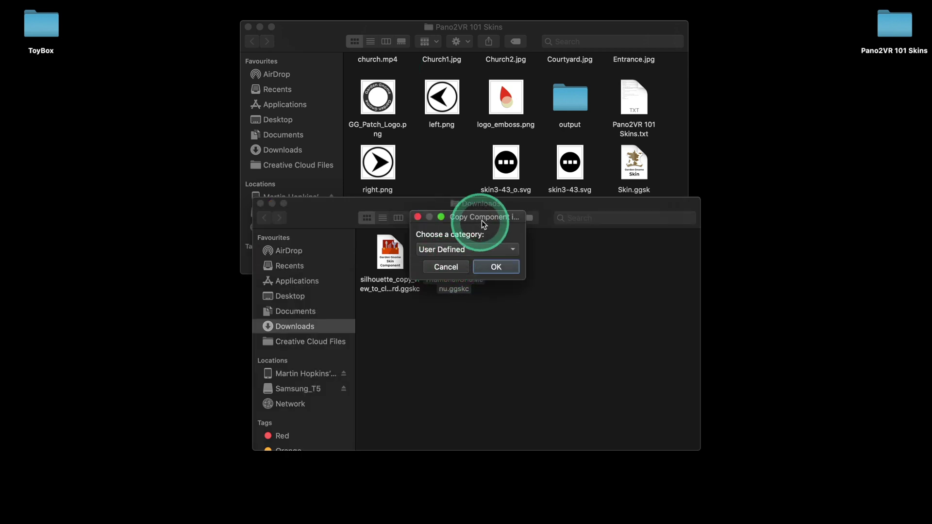
pyautogui.moveTo(491, 219); pyautogui.dragTo(500, 257)
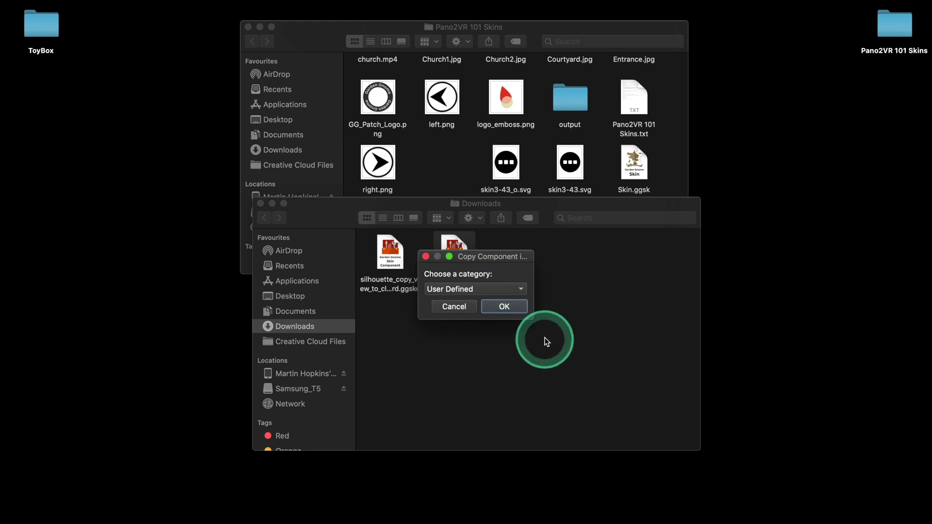
pyautogui.click(516, 292)
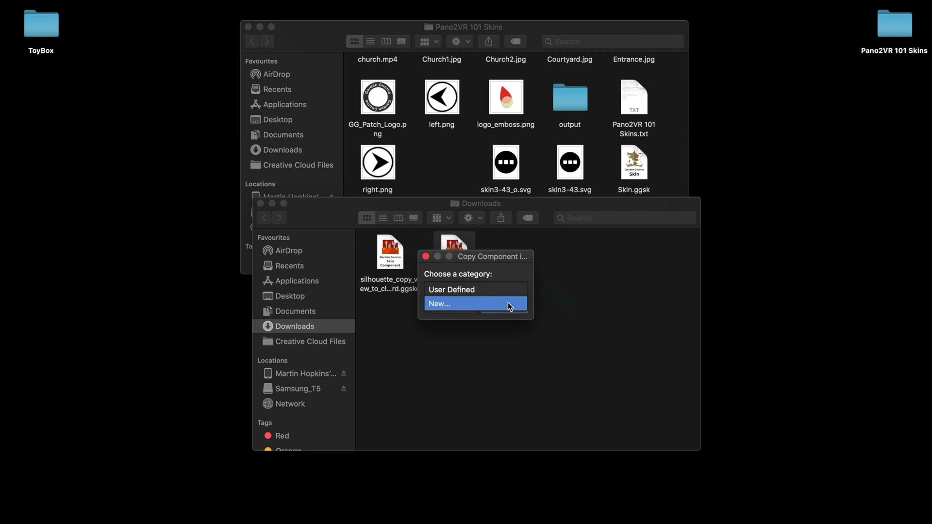
pyautogui.click(505, 290)
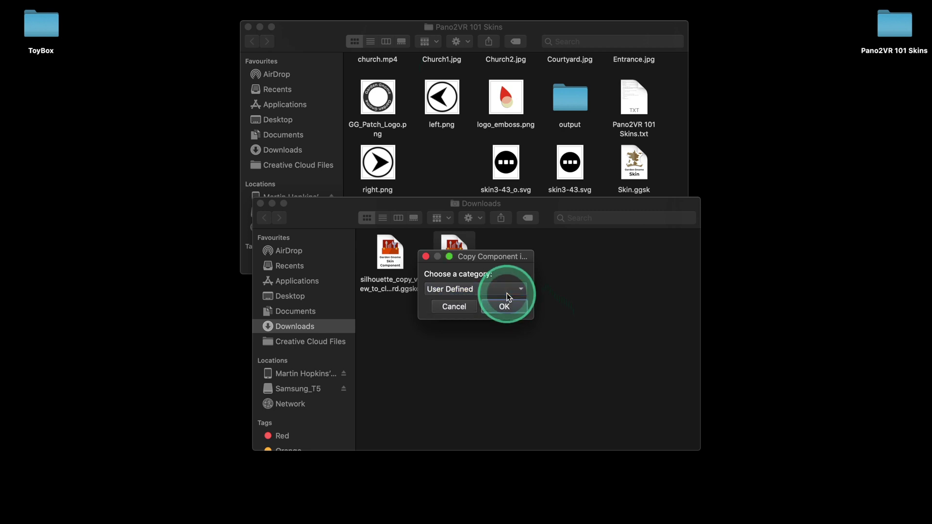
pyautogui.click(507, 307)
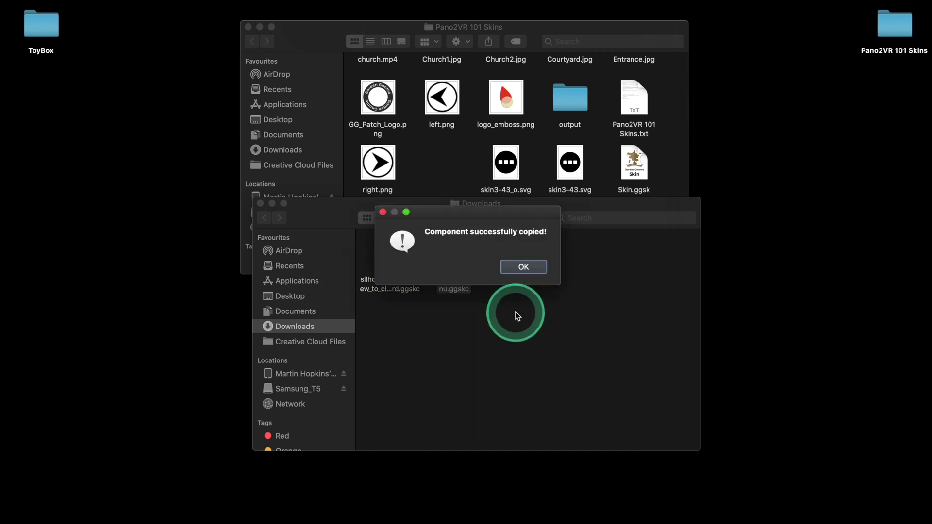
pyautogui.click(533, 267)
# Step: Install the downloaded silhouette_copy_view_to_clipboard.ggskc component into the User Defined category
pyautogui.doubleClick(388, 259)
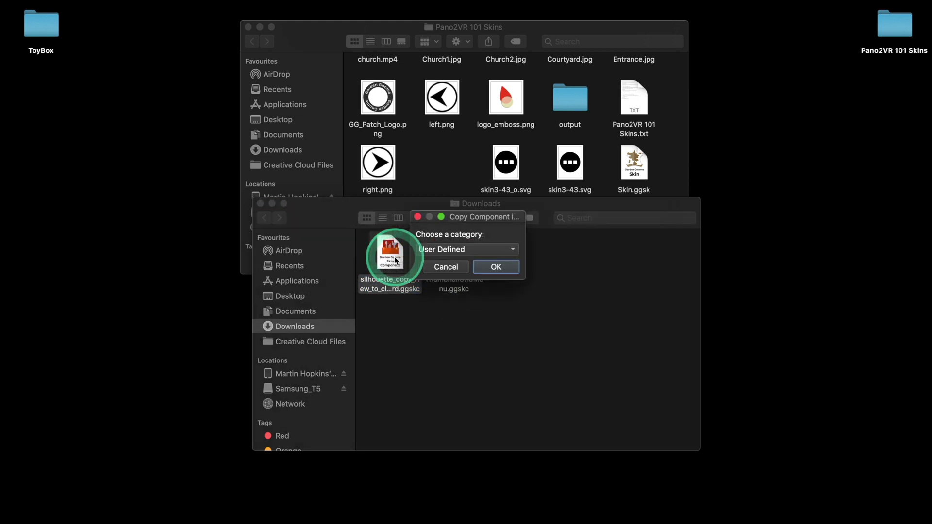
pyautogui.click(495, 266)
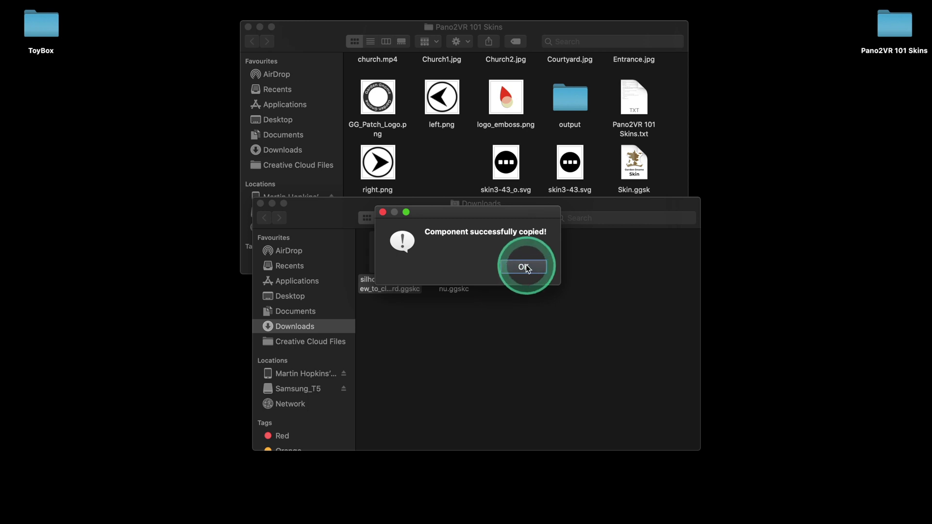
pyautogui.click(528, 269)
# Step: Move both downloaded component files to the Bin and close the Downloads window
pyautogui.moveTo(391, 313); pyautogui.dragTo(443, 260)
pyautogui.rightClick(451, 257)
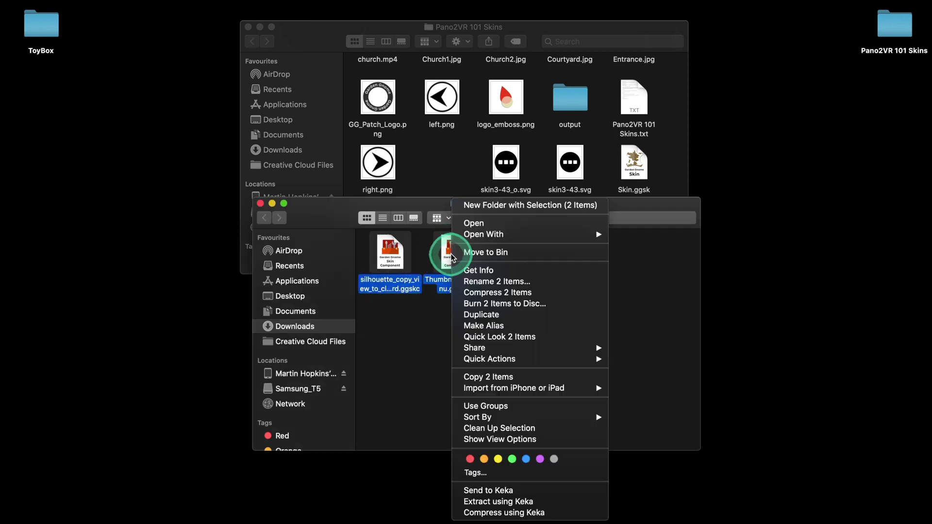
pyautogui.click(488, 252)
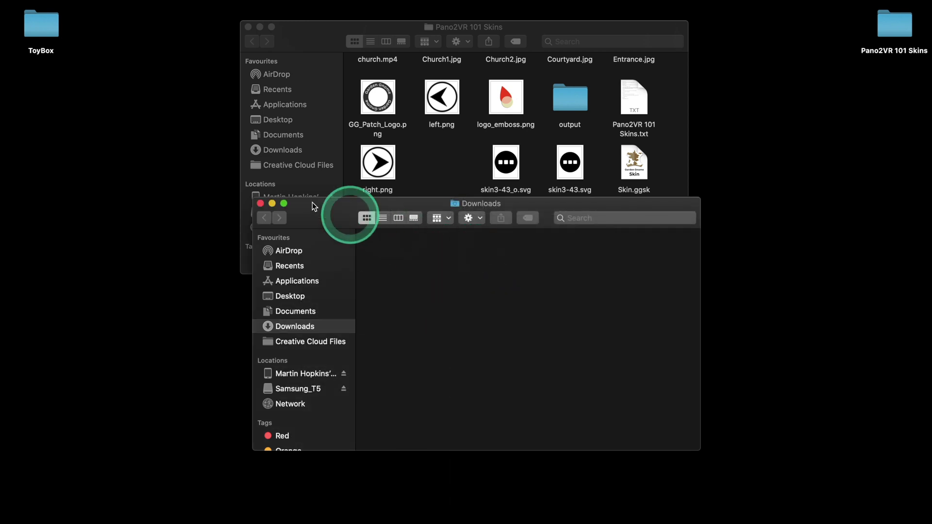
pyautogui.click(260, 204)
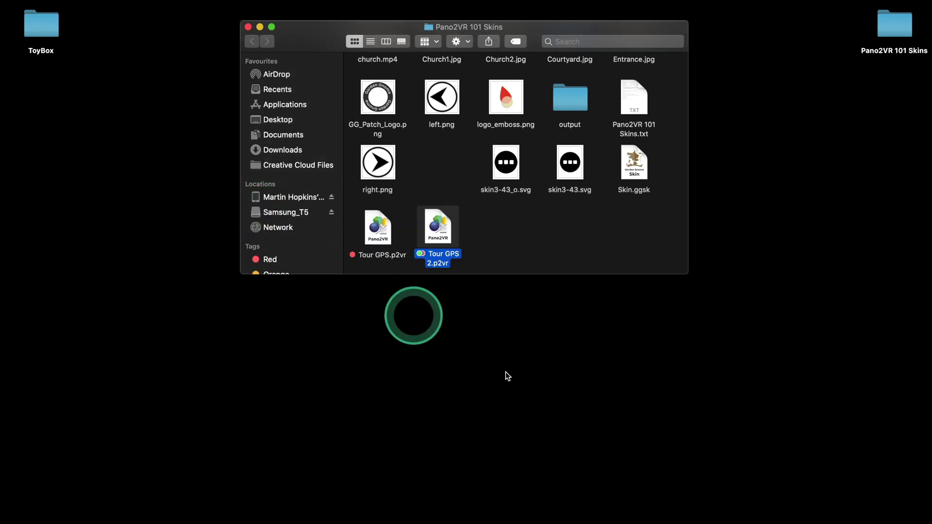
# Step: Switch to the minimized Tour GPS 2 project in Pano2VR and open its Skin.ggsk in the Skin Editor
pyautogui.click(557, 401)
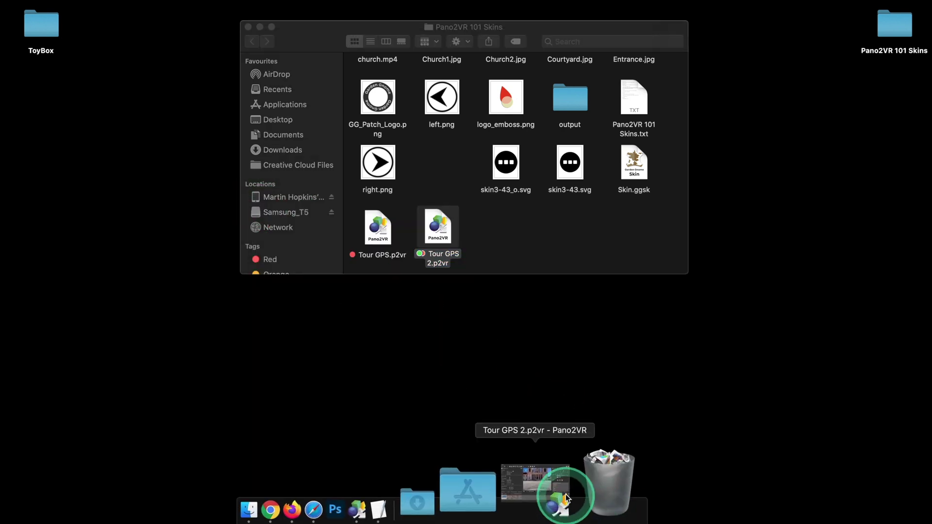
pyautogui.click(566, 497)
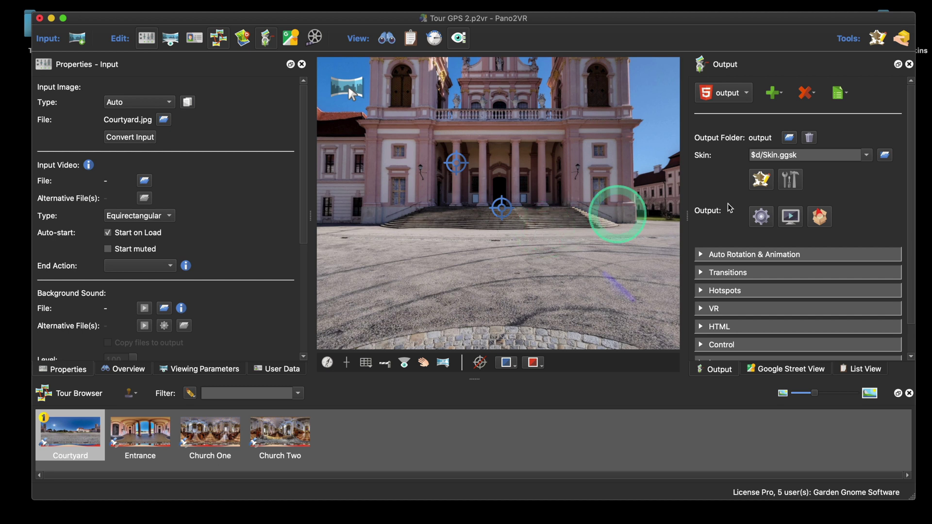
pyautogui.click(761, 180)
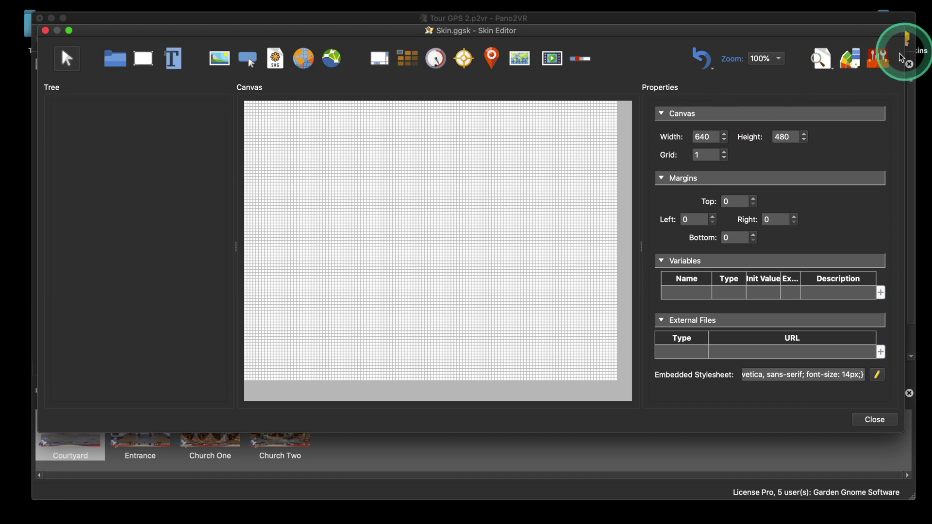
# Step: Open the Components Toolbox and display the User-Defined category to check the installed components
pyautogui.click(882, 60)
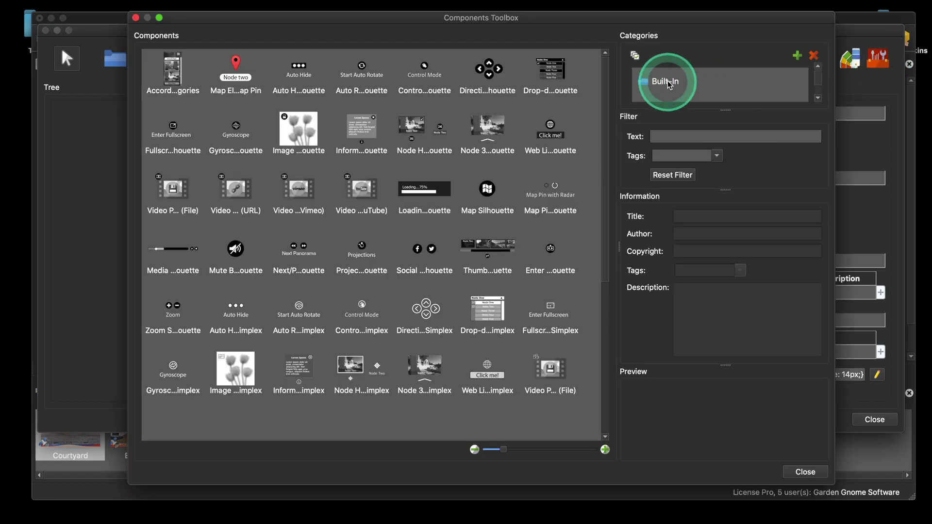
pyautogui.scroll(-1, 667, 87)
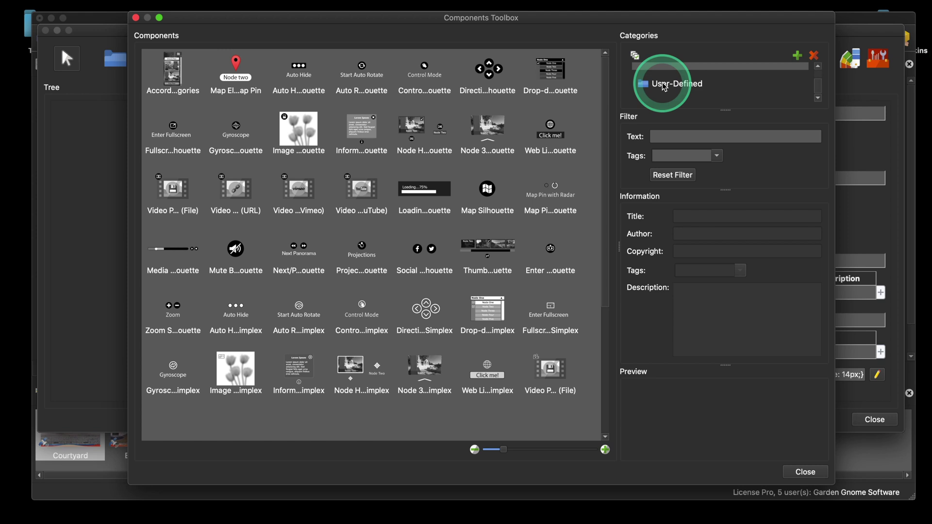
pyautogui.click(665, 87)
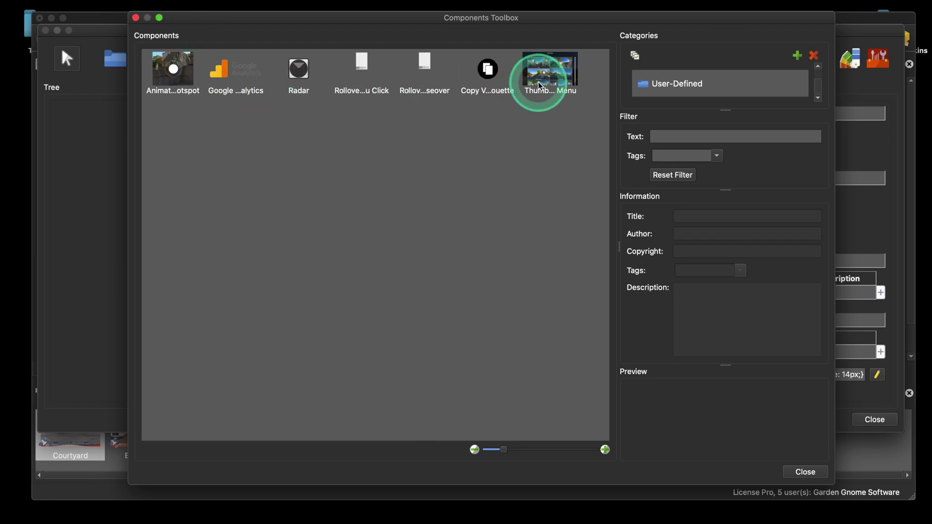
# Step: Add the Auto Rotate Silhouette component from the Built-In category to the skin and check it in the Tree
pyautogui.scroll(1, 669, 80)
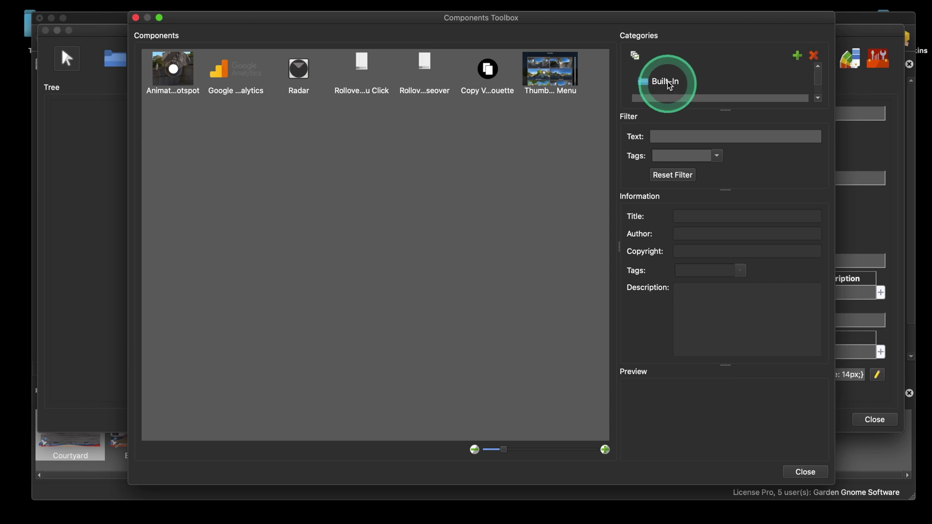
pyautogui.click(668, 82)
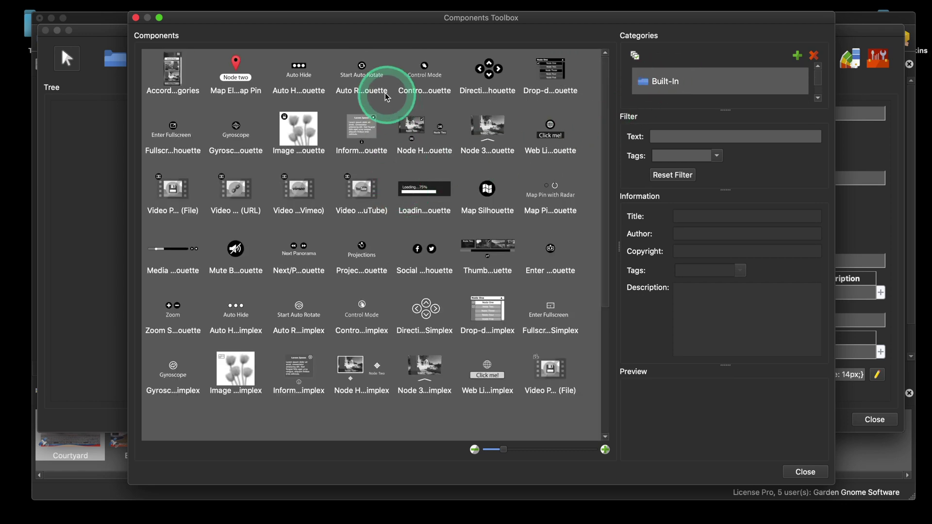
pyautogui.click(365, 72)
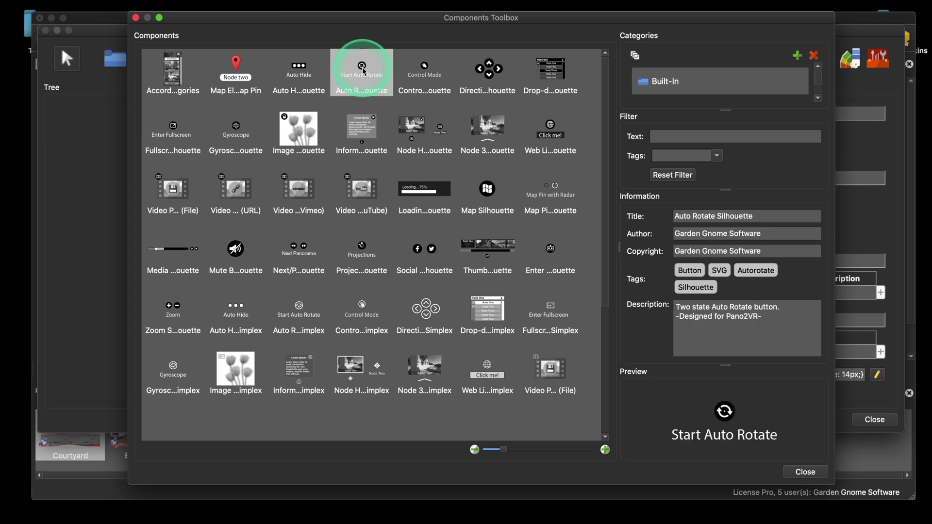
pyautogui.moveTo(407, 22); pyautogui.dragTo(420, 51)
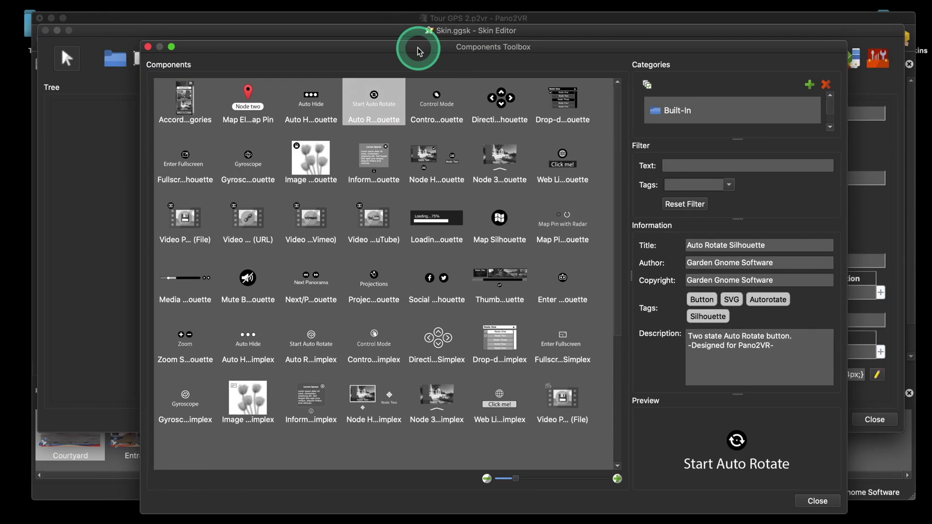
pyautogui.doubleClick(376, 99)
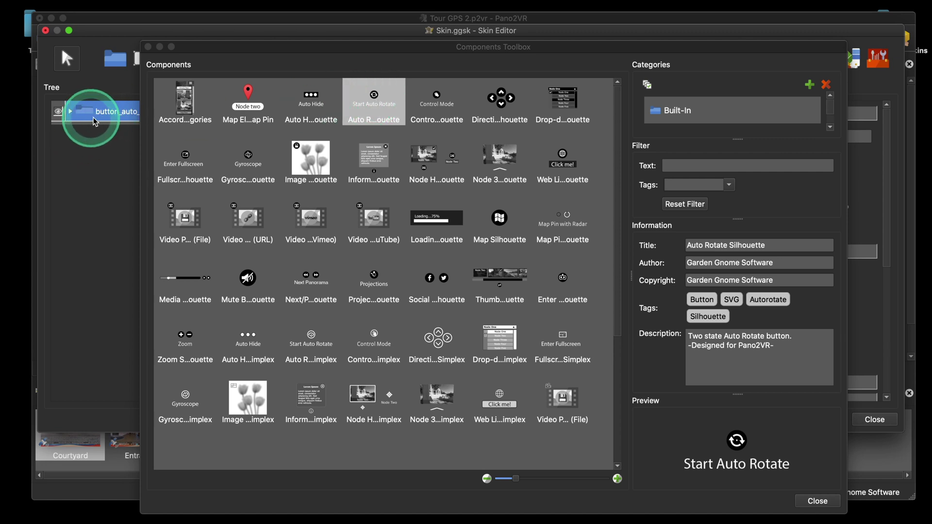
pyautogui.moveTo(238, 46); pyautogui.dragTo(366, 46)
pyautogui.click(106, 109)
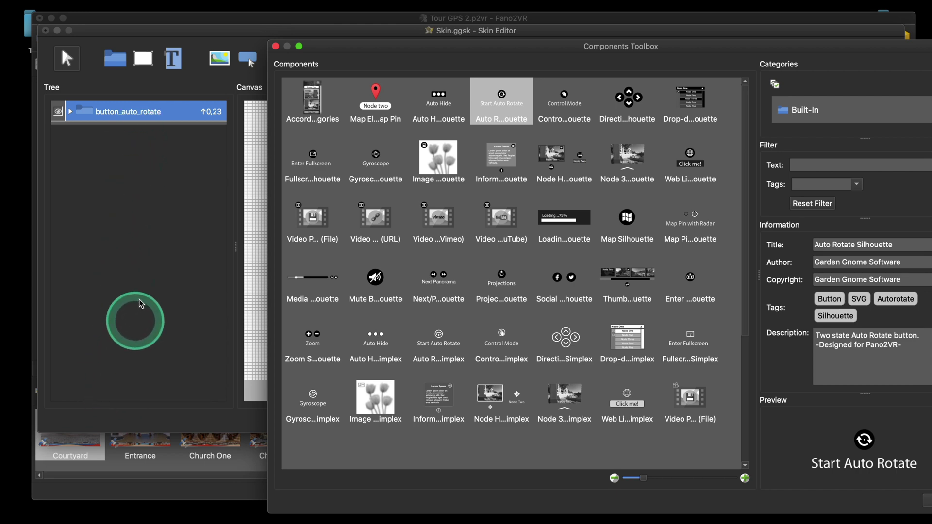
pyautogui.moveTo(379, 50); pyautogui.dragTo(292, 42)
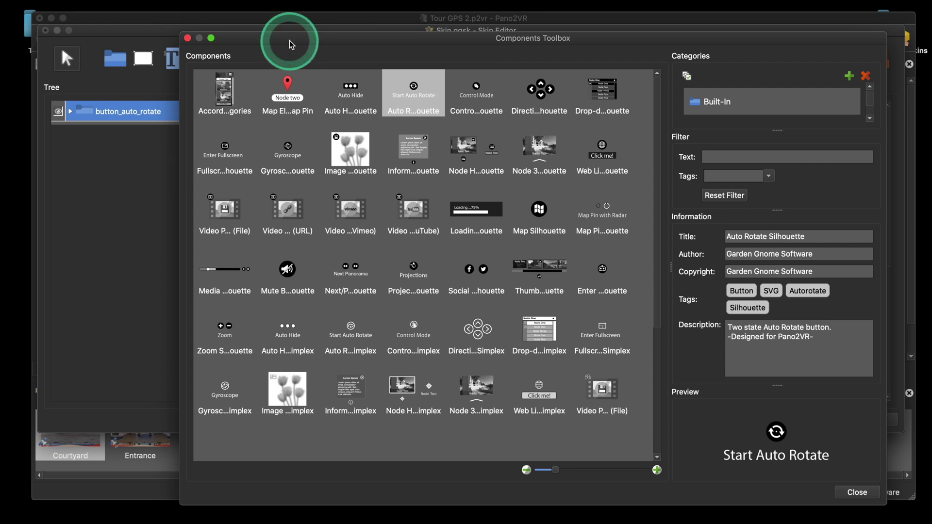
# Step: Filter the Built-In components by the text "ful" and add Fullscreen Silhouette to the skin
pyautogui.click(727, 155)
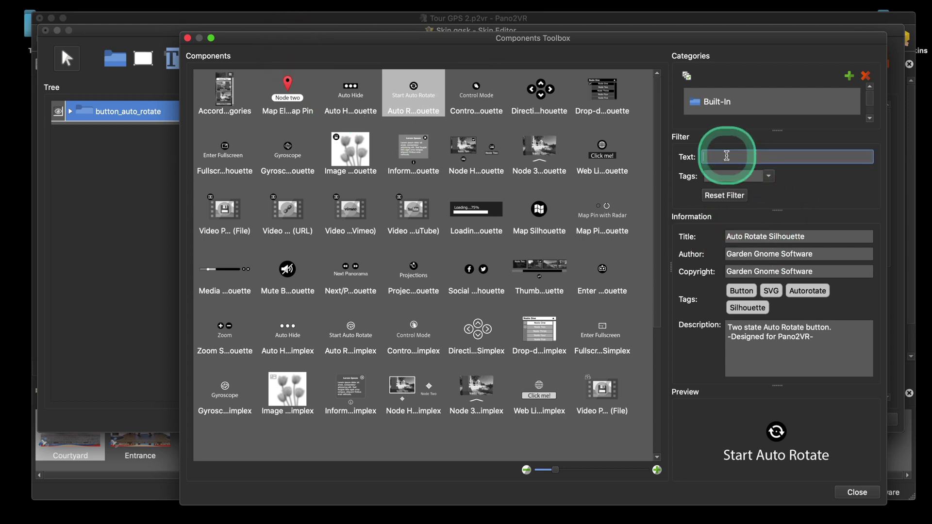
pyautogui.write('f')
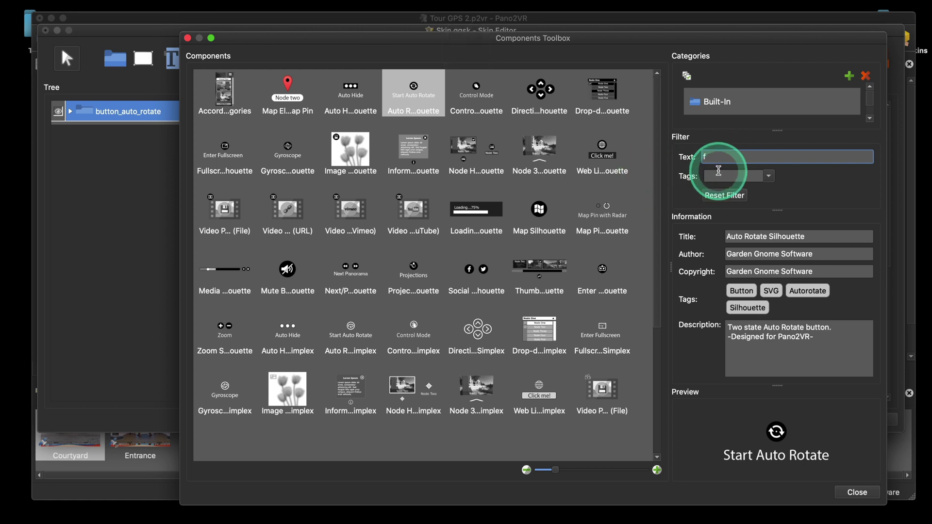
pyautogui.write('ul')
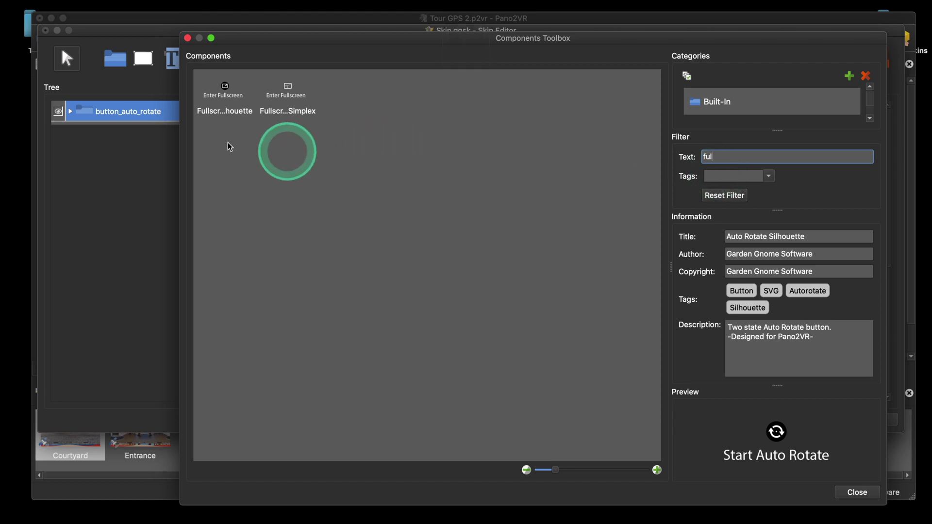
pyautogui.doubleClick(224, 92)
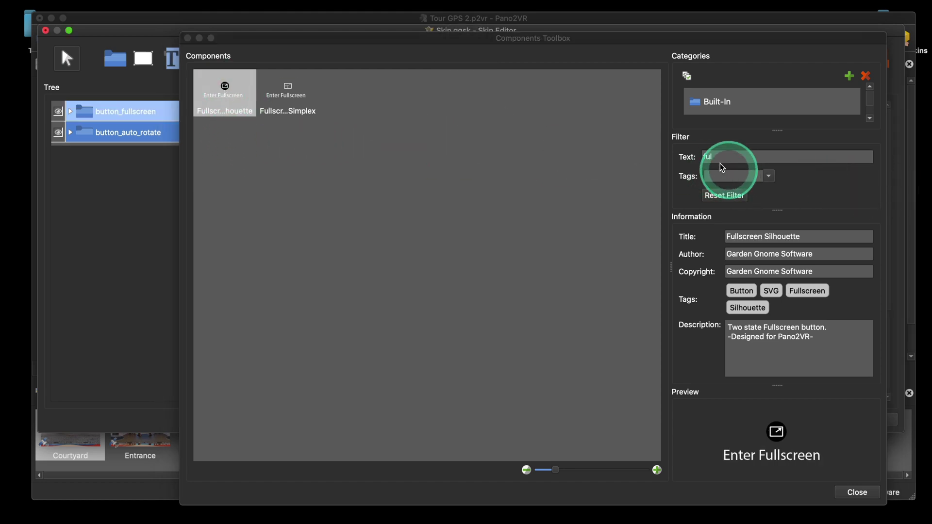
# Step: Change the component text filter to "Proj" and add Projections Silhouette to the skin
pyautogui.doubleClick(708, 157)
pyautogui.press('BackSpace')
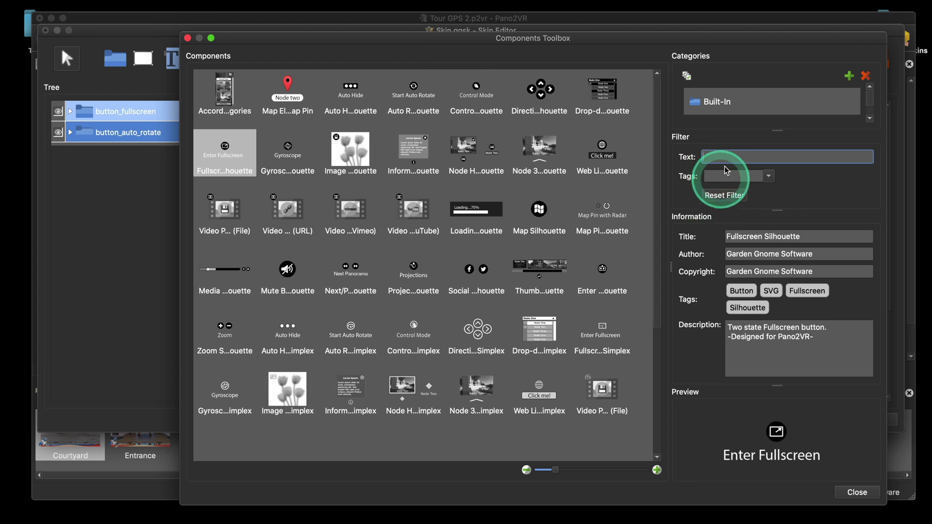
pyautogui.write('Pro')
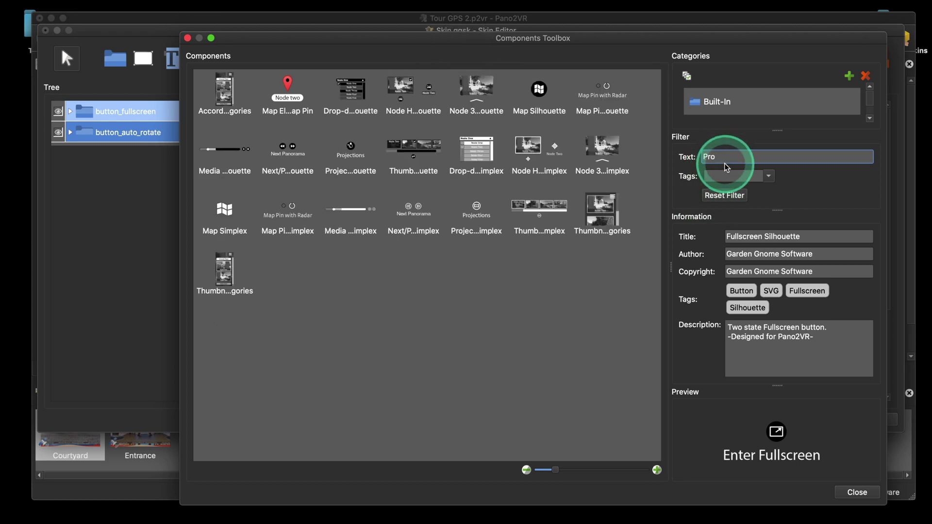
pyautogui.write('j')
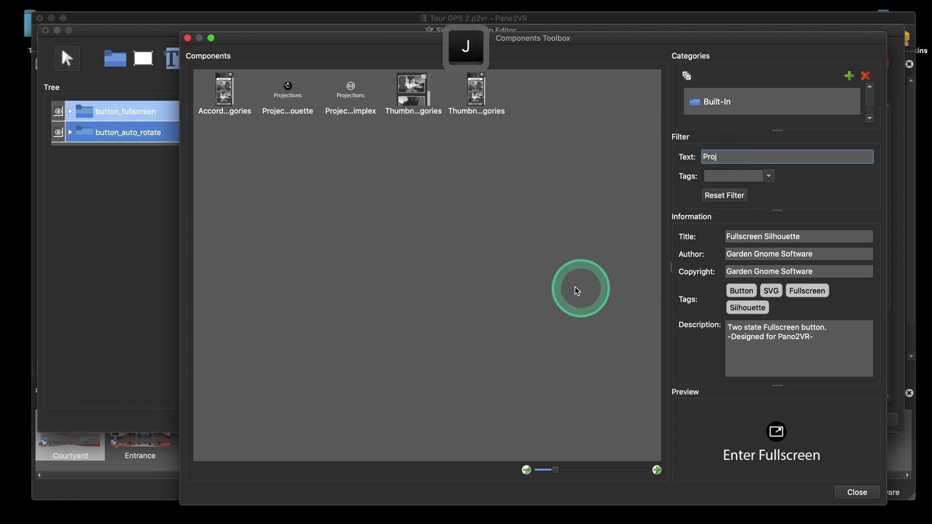
pyautogui.doubleClick(289, 90)
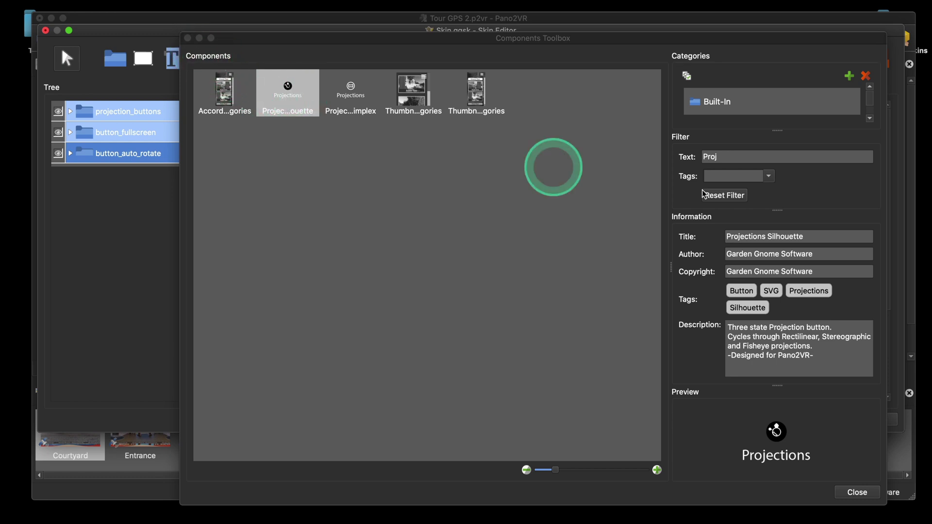
# Step: Clear the component text filter and display the User-Defined category
pyautogui.click(700, 156)
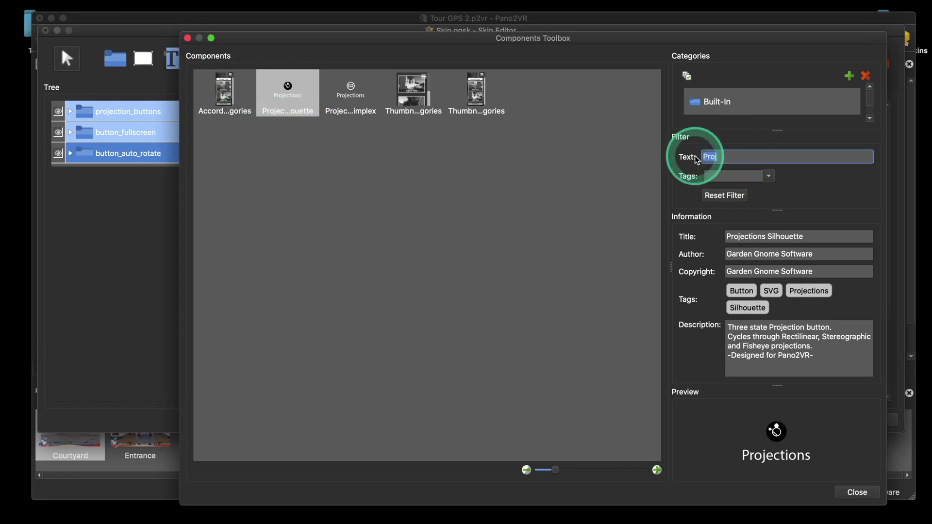
pyautogui.press('BackSpace')
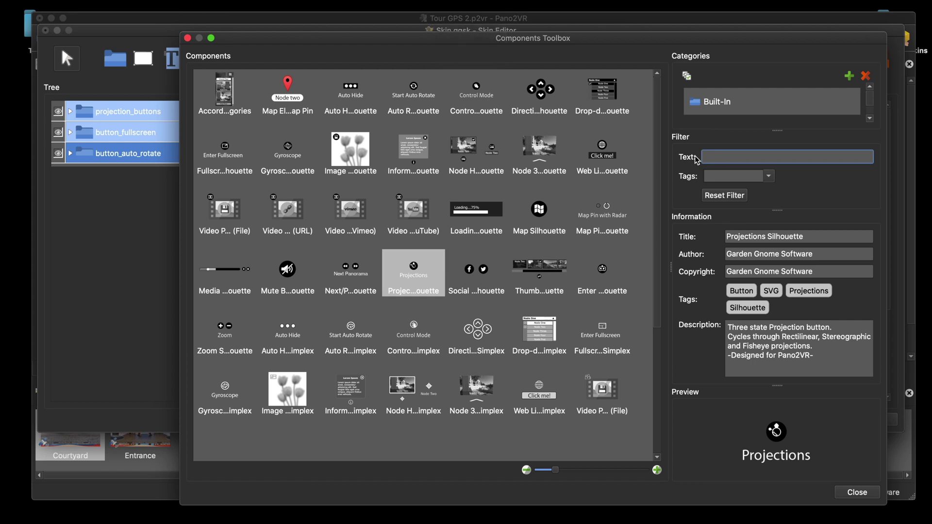
pyautogui.scroll(-2, 738, 104)
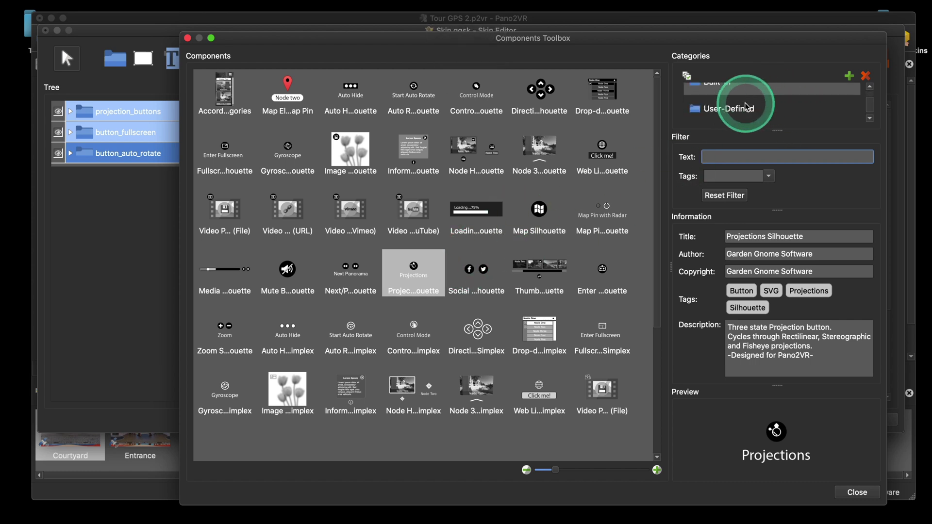
pyautogui.click(741, 105)
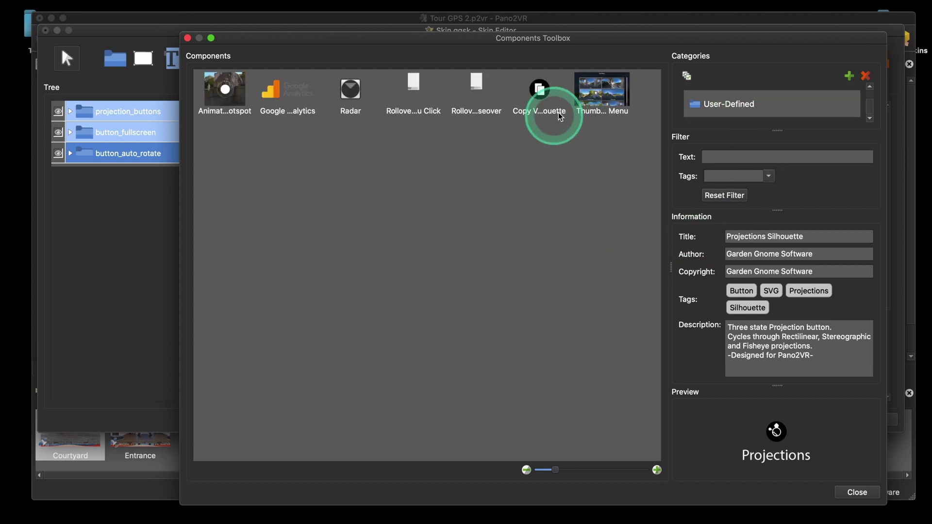
# Step: Add the user-defined Thumbnail Grid Menu and Copy View to Clipboard Silhouette components to the skin
pyautogui.doubleClick(596, 99)
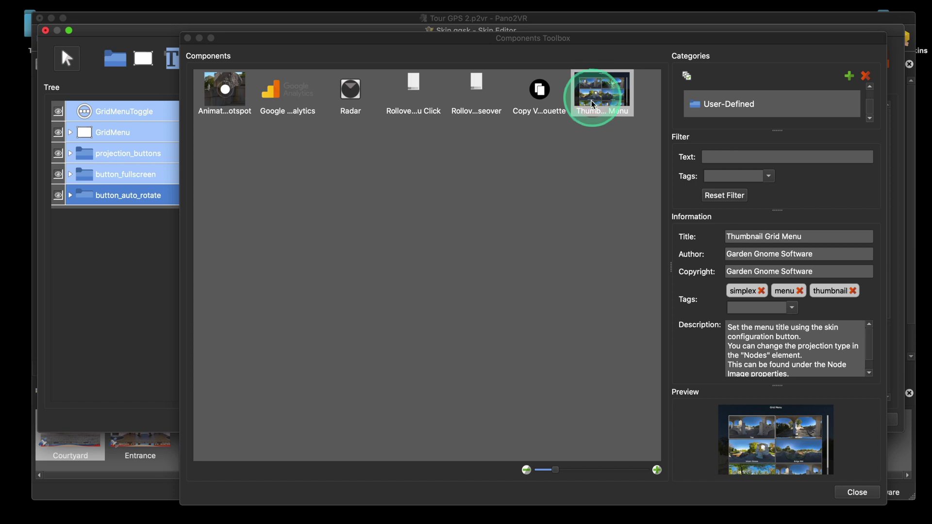
pyautogui.doubleClick(545, 93)
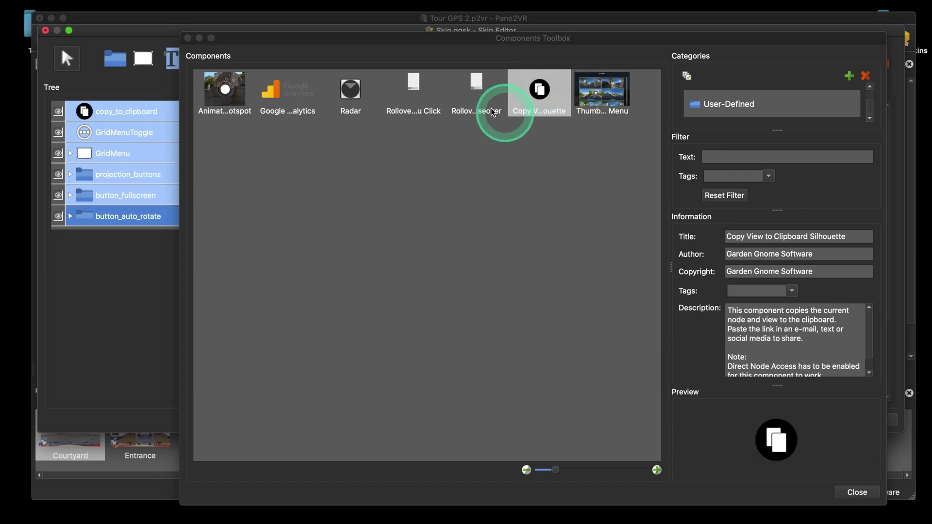
# Step: Review the insertion options for the Copy View to Clipboard Silhouette component and close the Components Toolbox
pyautogui.rightClick(541, 91)
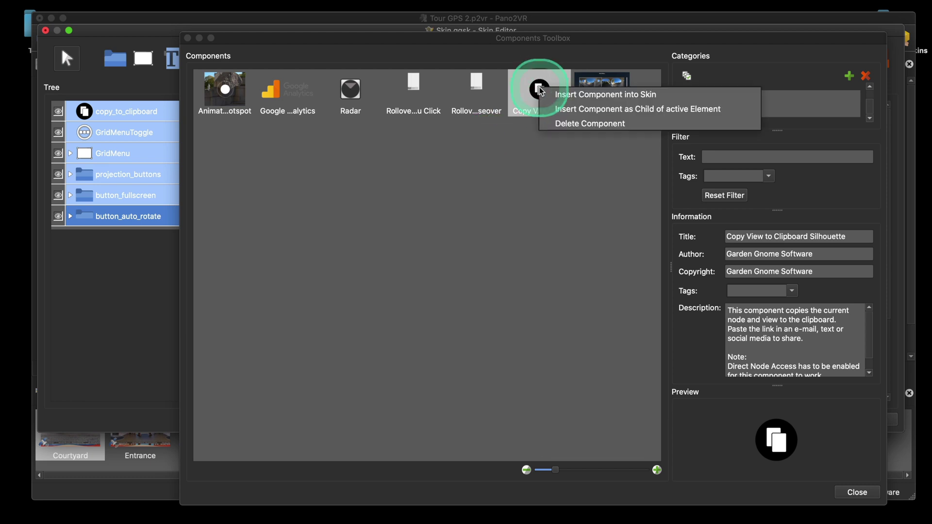
pyautogui.click(653, 99)
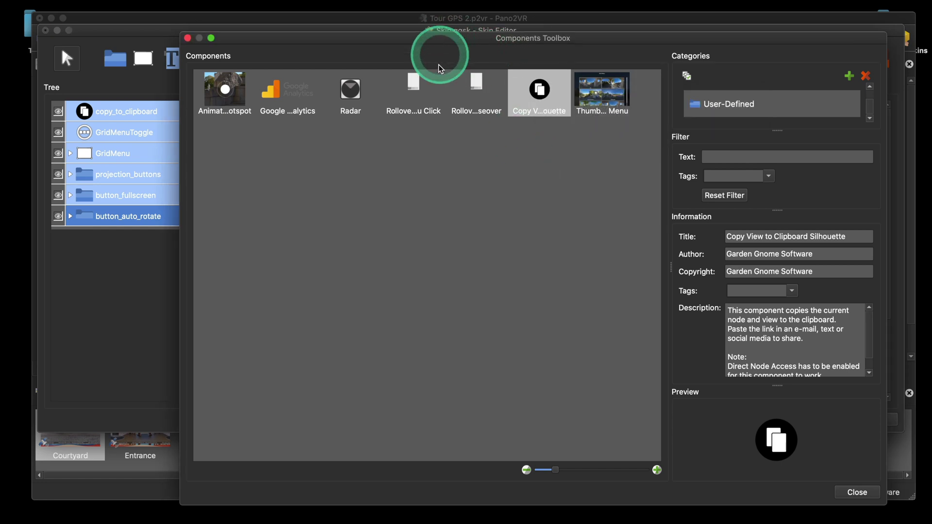
pyautogui.moveTo(358, 42); pyautogui.dragTo(403, 61)
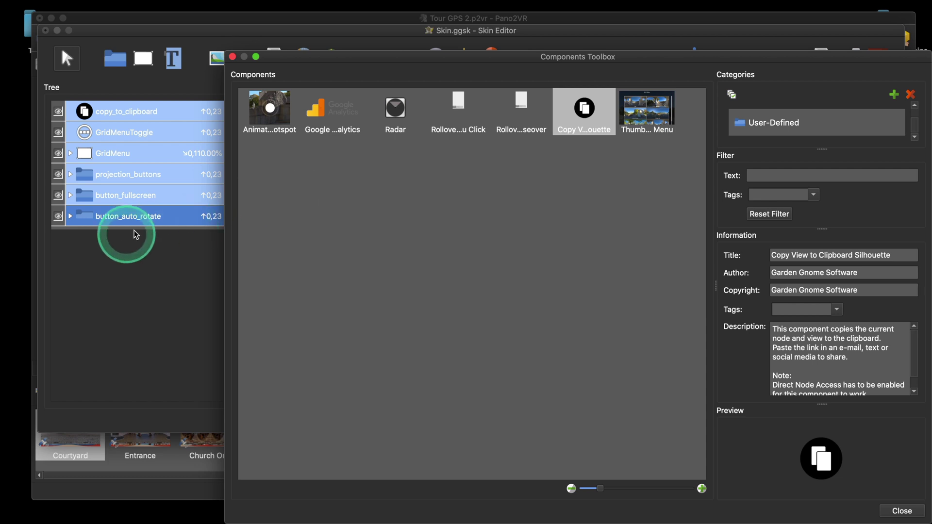
pyautogui.rightClick(585, 108)
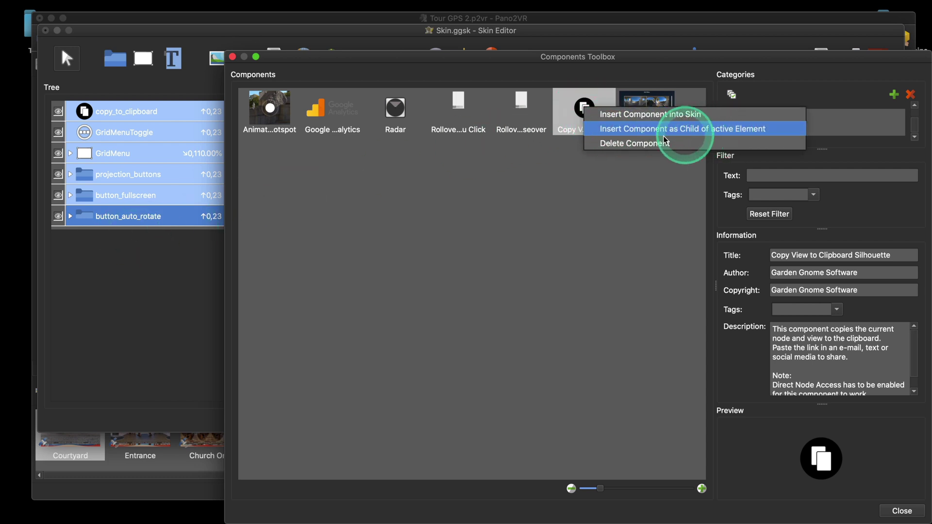
pyautogui.click(505, 194)
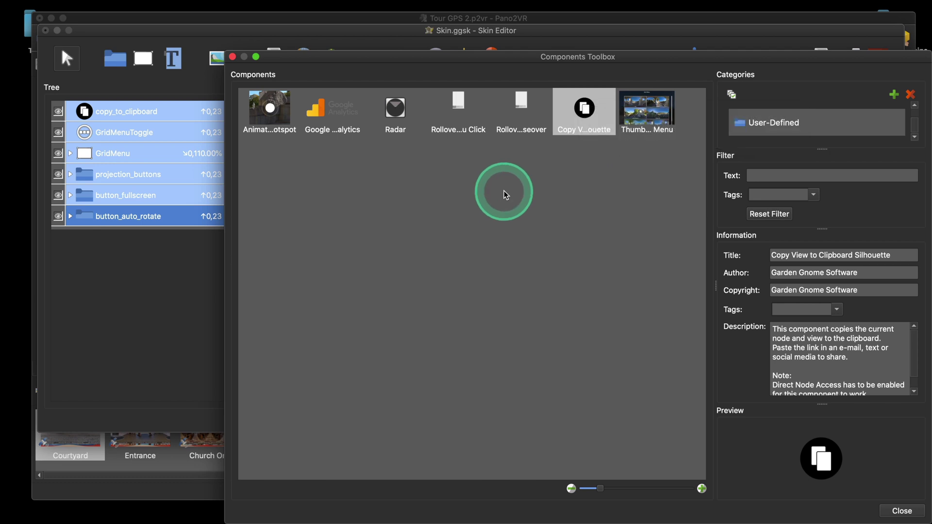
pyautogui.click(901, 511)
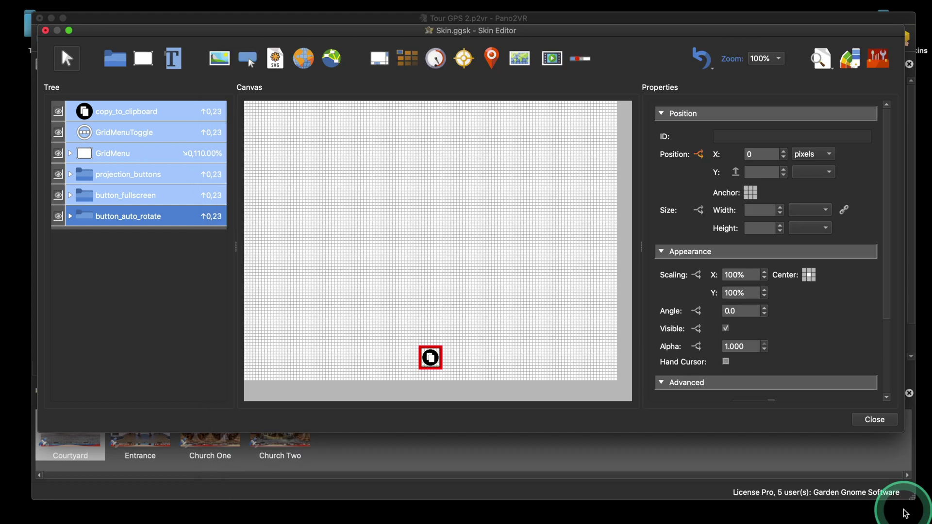
# Step: Move copy_to_clipboard to about X 84, Y 24 and GridMenuToggle to about X 48, Y 60 on the canvas
pyautogui.click(470, 306)
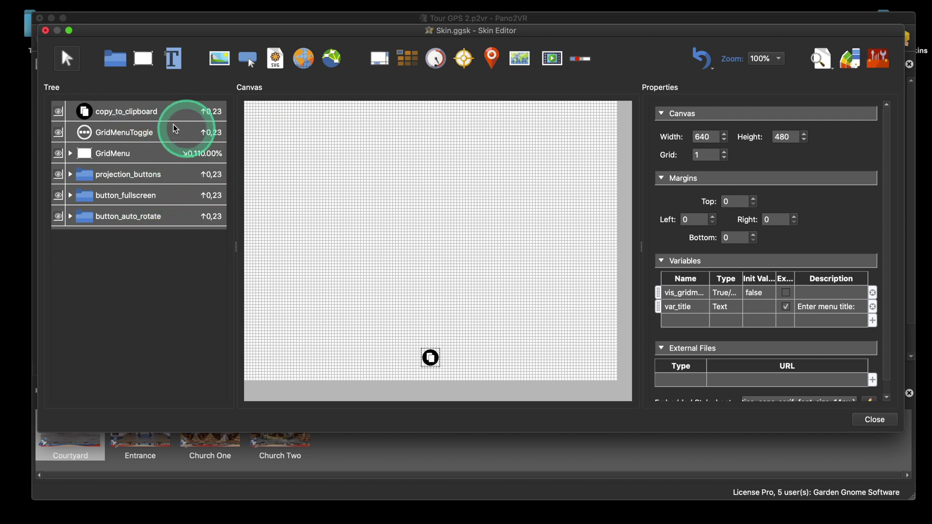
pyautogui.click(139, 113)
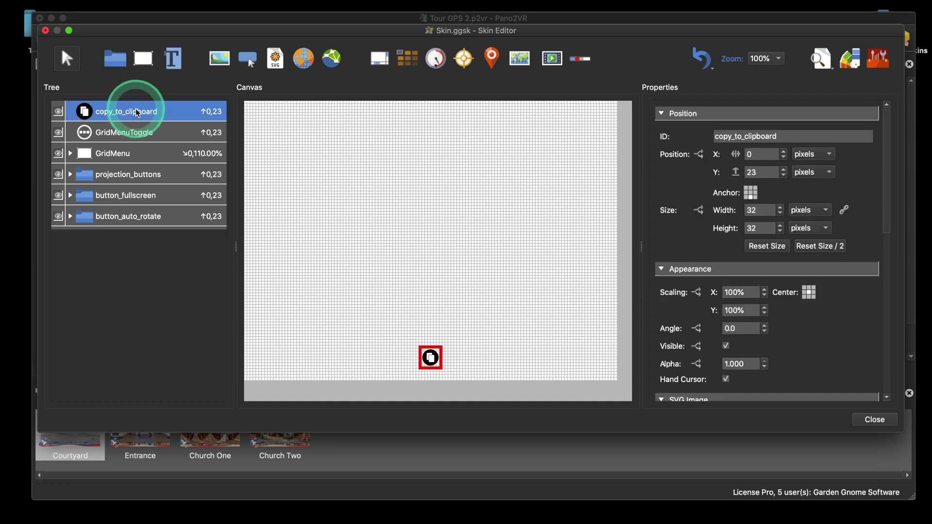
pyautogui.moveTo(434, 364); pyautogui.dragTo(483, 361)
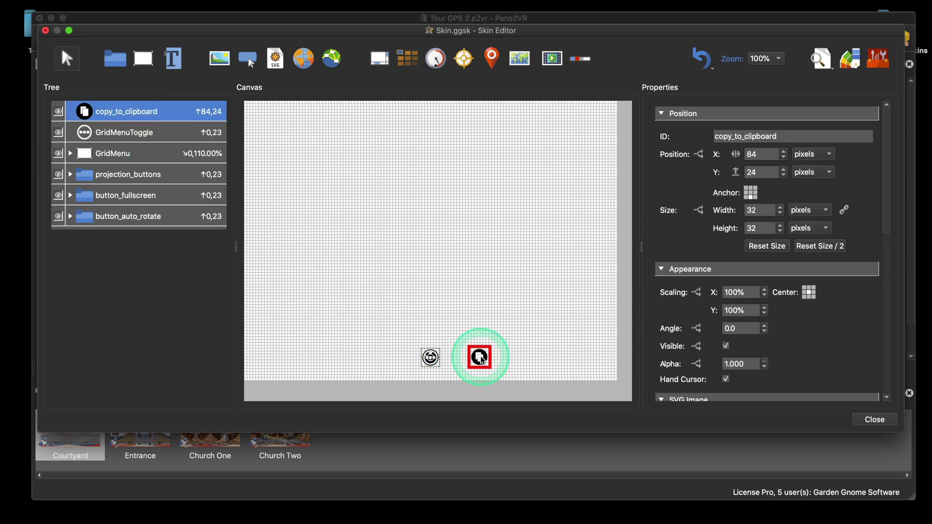
pyautogui.click(139, 133)
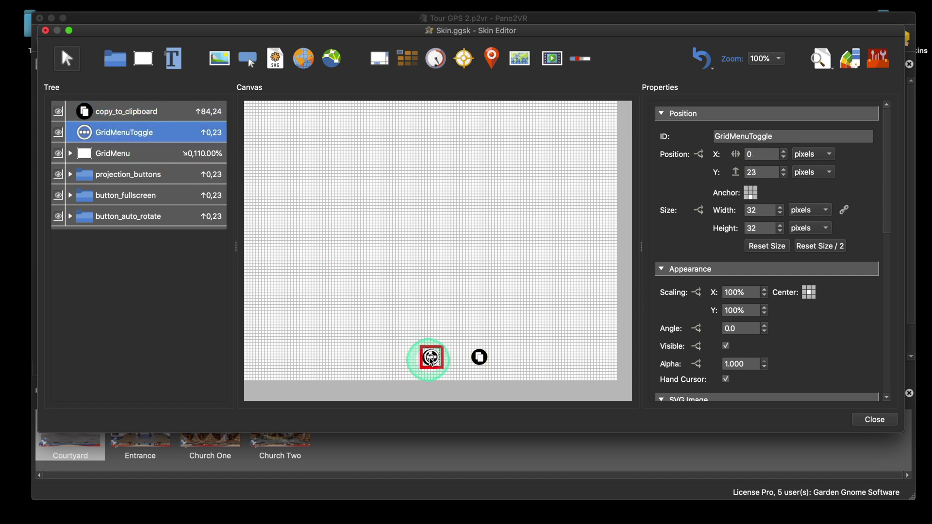
pyautogui.moveTo(432, 361); pyautogui.dragTo(458, 339)
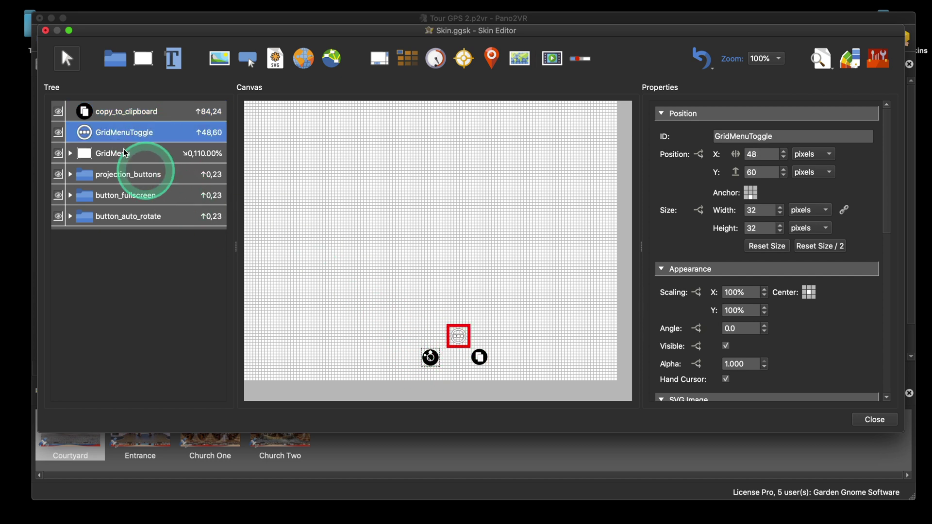
# Step: Separate the remaining stacked buttons: projection_buttons to about -2, 63, button_fullscreen to about -49, 26, and button_auto_rotate to about -90, 27
pyautogui.click(140, 174)
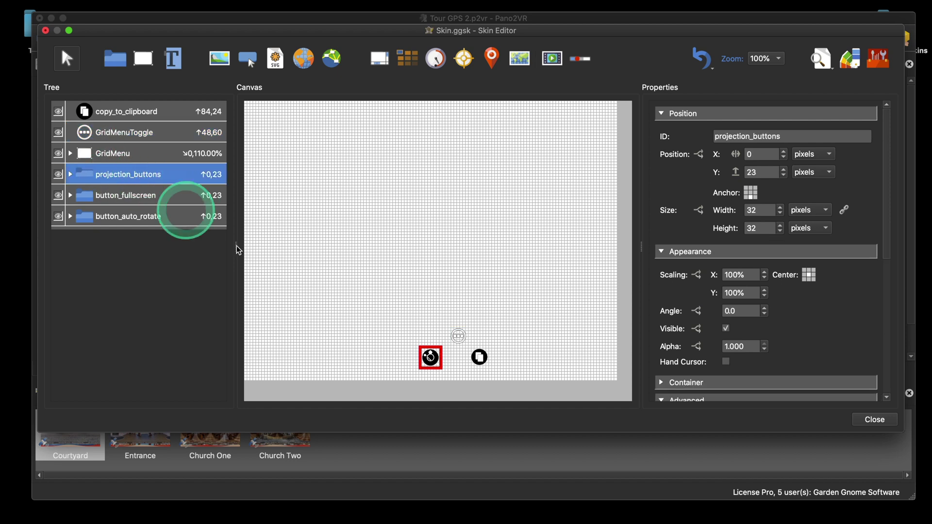
pyautogui.moveTo(428, 358); pyautogui.dragTo(426, 336)
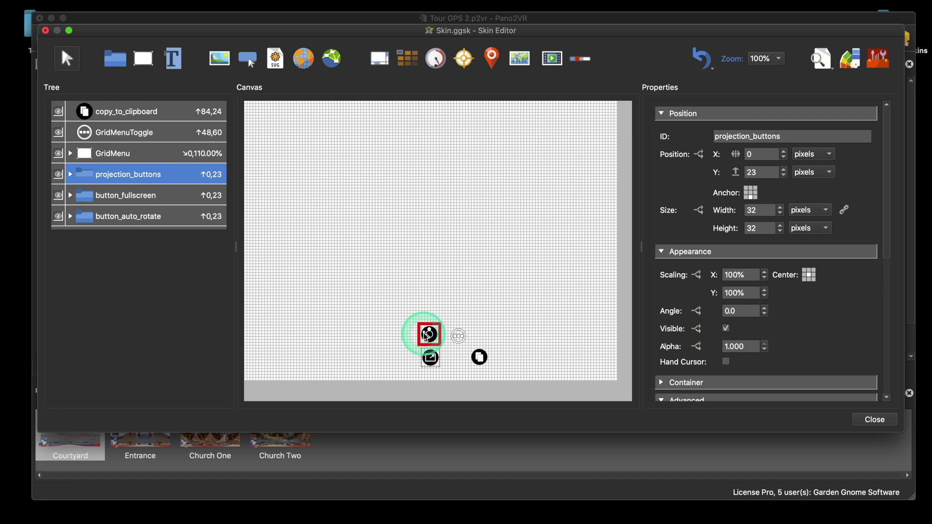
pyautogui.click(121, 195)
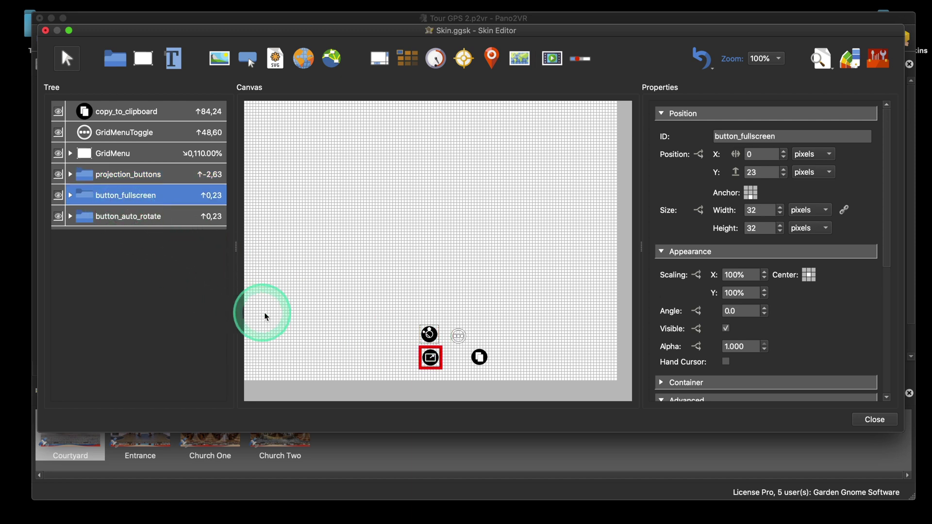
pyautogui.moveTo(430, 362); pyautogui.dragTo(398, 357)
pyautogui.click(141, 217)
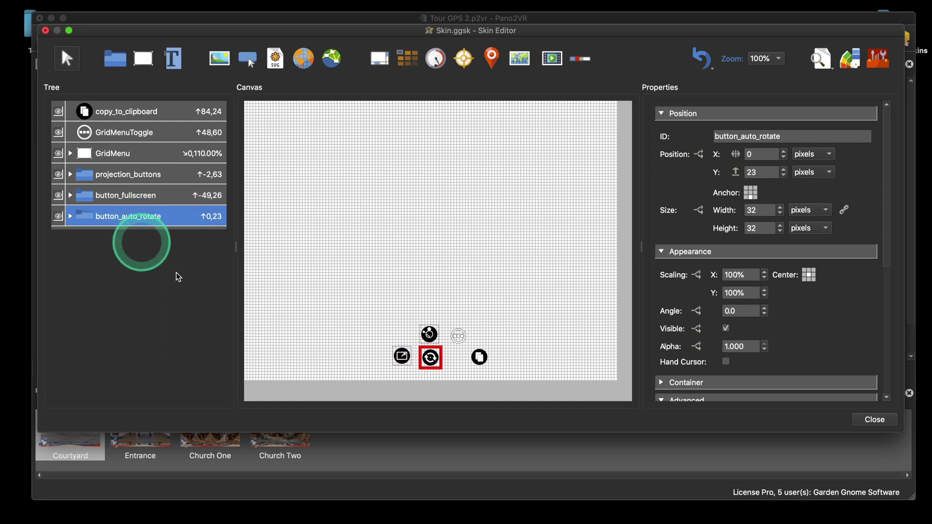
pyautogui.moveTo(430, 359); pyautogui.dragTo(382, 358)
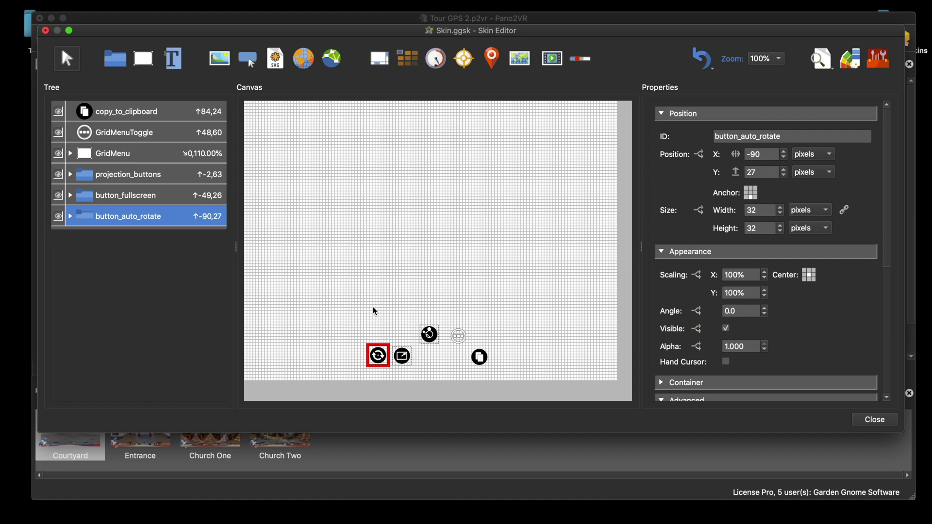
# Step: Examine the commands for aligning, distributing and centering skin elements
pyautogui.click(110, 7)
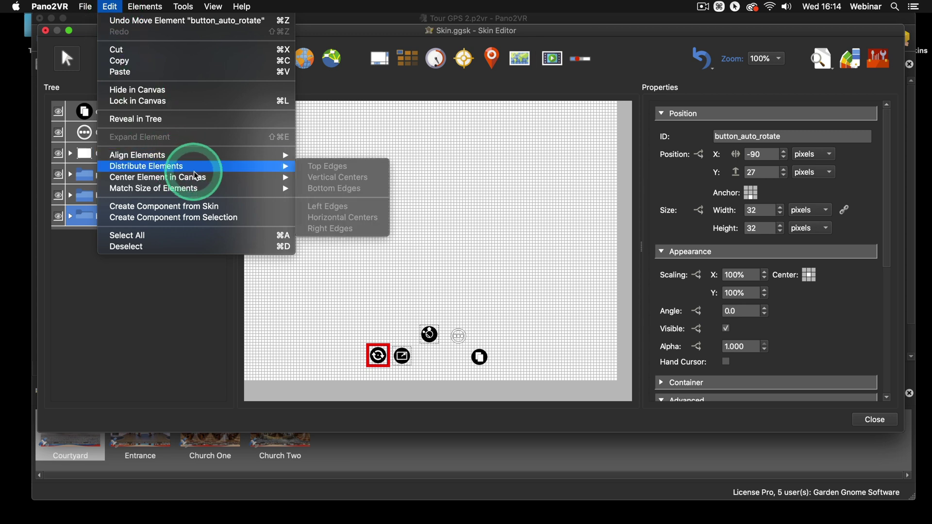
pyautogui.moveTo(207, 180)
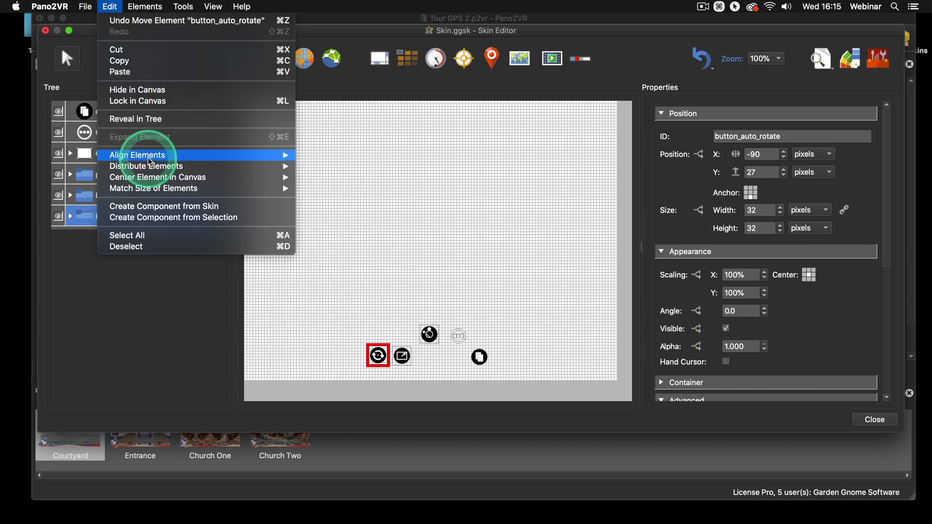
pyautogui.click(393, 194)
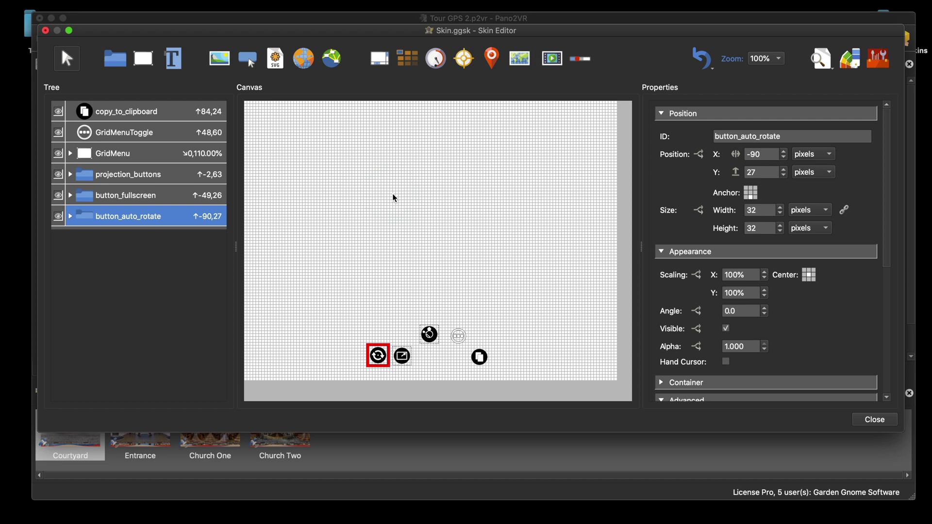
pyautogui.keyDown('super'); pyautogui.click(130, 195); pyautogui.keyUp('super')
pyautogui.keyDown('super'); pyautogui.click(133, 176); pyautogui.keyUp('super')
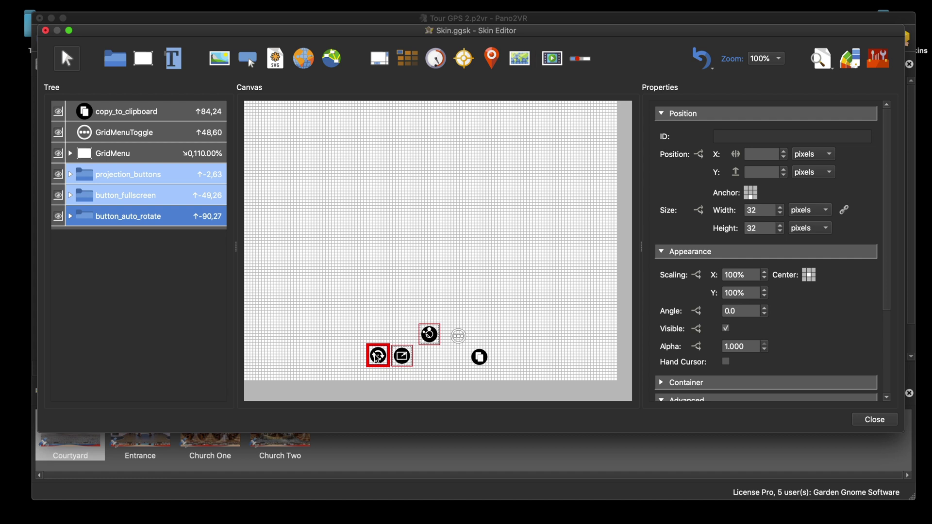
pyautogui.click(380, 311)
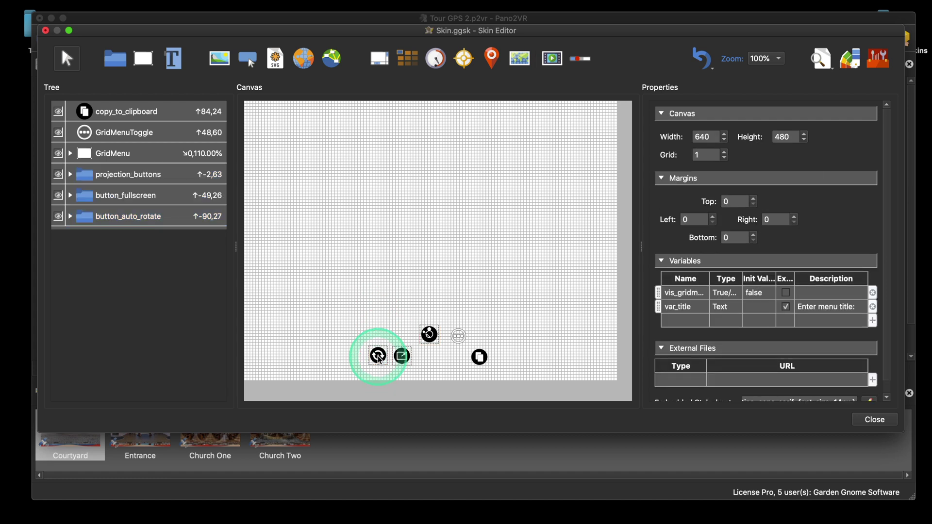
# Step: Set the Y position of button_auto_rotate to 25 pixels
pyautogui.click(131, 219)
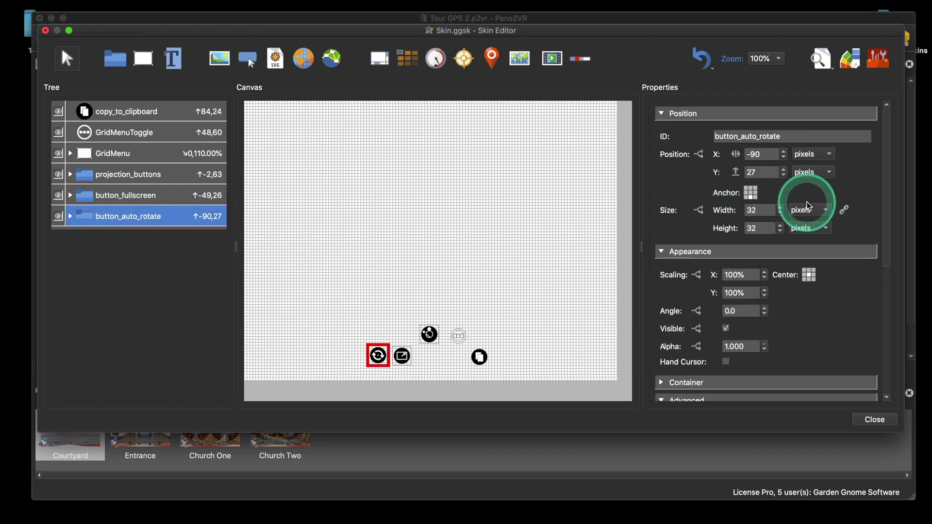
pyautogui.moveTo(767, 177); pyautogui.dragTo(734, 175)
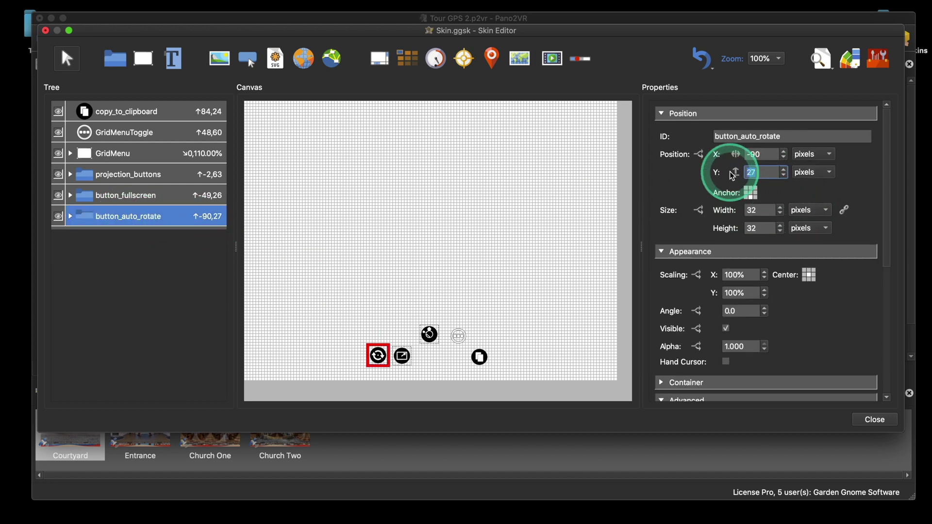
pyautogui.write('25')
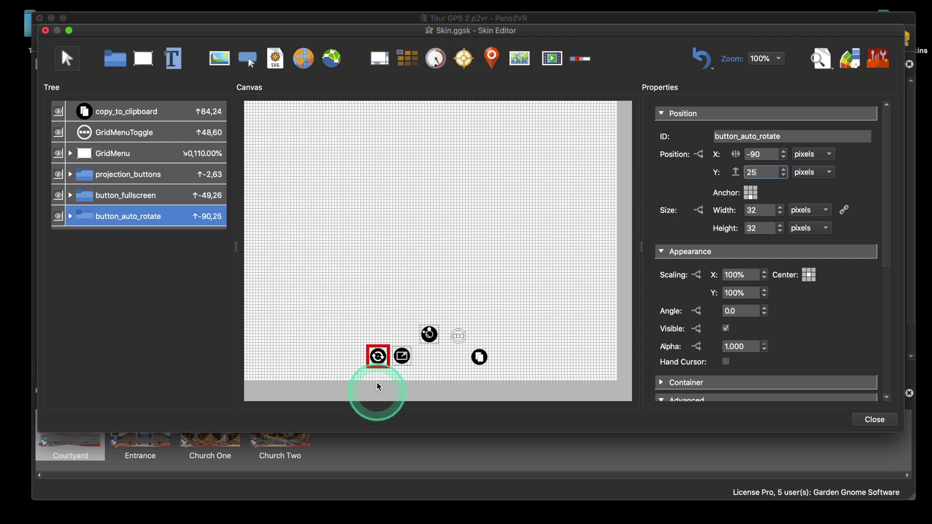
pyautogui.click(152, 200)
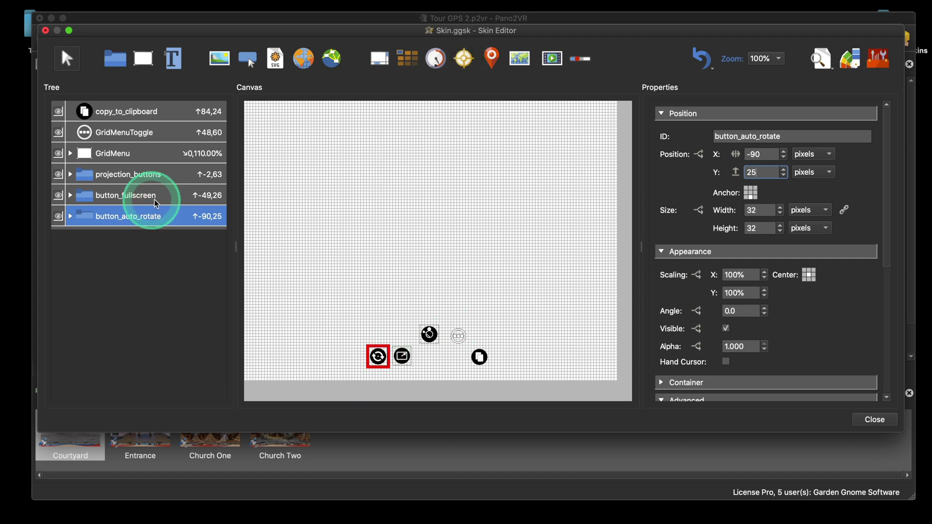
pyautogui.keyDown('super'); pyautogui.click(142, 196); pyautogui.keyUp('super')
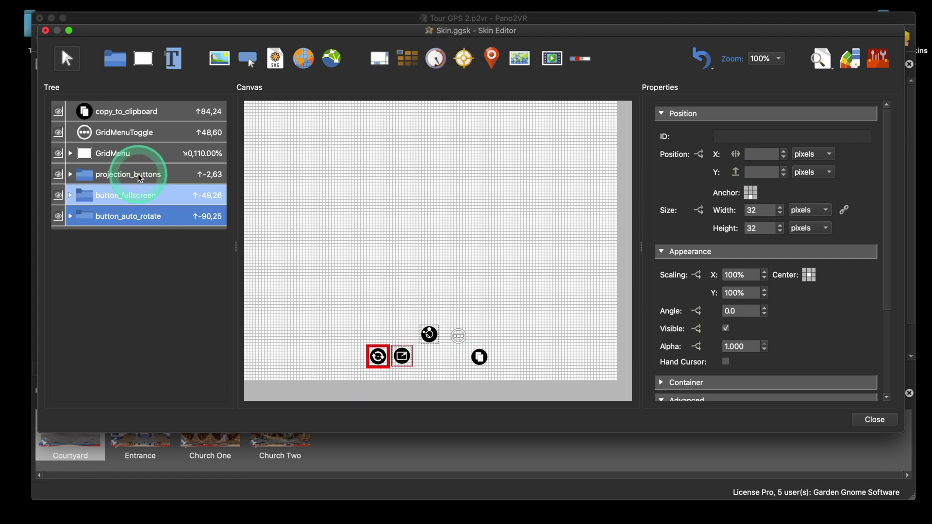
pyautogui.keyDown('super'); pyautogui.click(141, 178); pyautogui.keyUp('super')
pyautogui.keyDown('super'); pyautogui.click(135, 131); pyautogui.keyUp('super')
pyautogui.keyDown('super'); pyautogui.click(141, 115); pyautogui.keyUp('super')
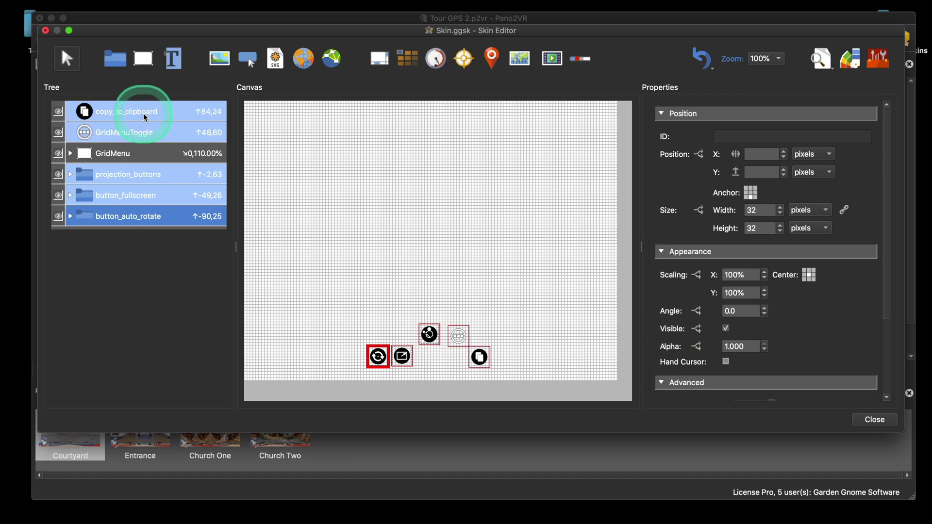
# Step: Align the top edges of button_fullscreen, projection_buttons, GridMenuToggle and copy_to_clipboard with the auto-rotate button image as the reference
pyautogui.click(379, 358)
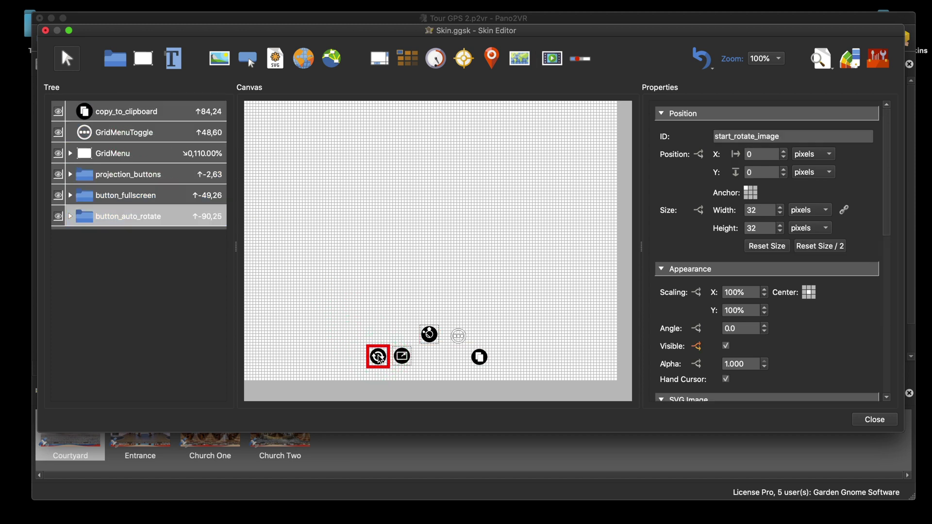
pyautogui.keyDown('super'); pyautogui.click(127, 194); pyautogui.keyUp('super')
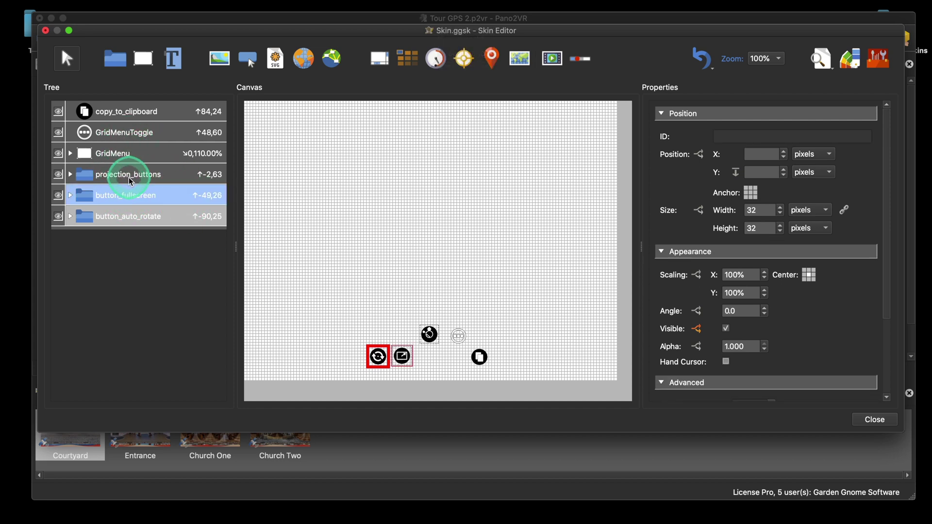
pyautogui.keyDown('super'); pyautogui.click(131, 181); pyautogui.keyUp('super')
pyautogui.keyDown('super'); pyautogui.click(143, 133); pyautogui.keyUp('super')
pyautogui.keyDown('super'); pyautogui.click(140, 111); pyautogui.keyUp('super')
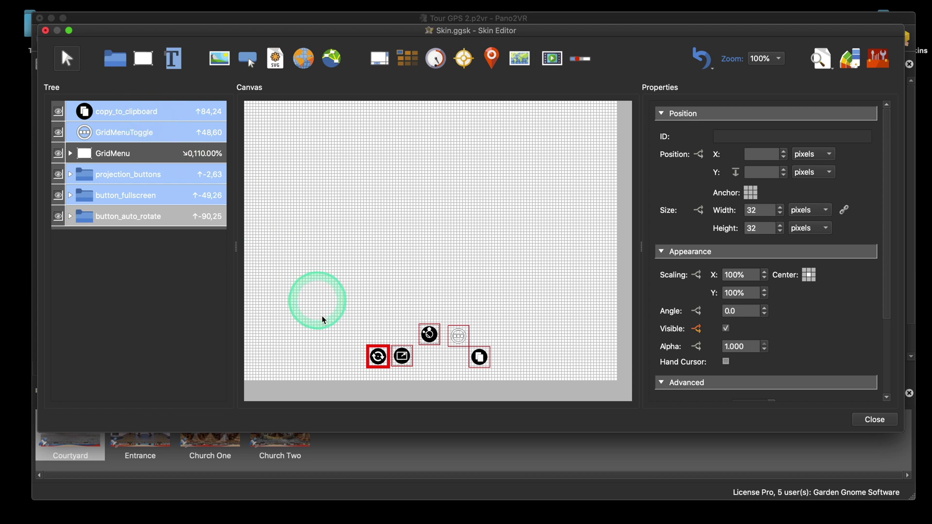
pyautogui.rightClick(378, 359)
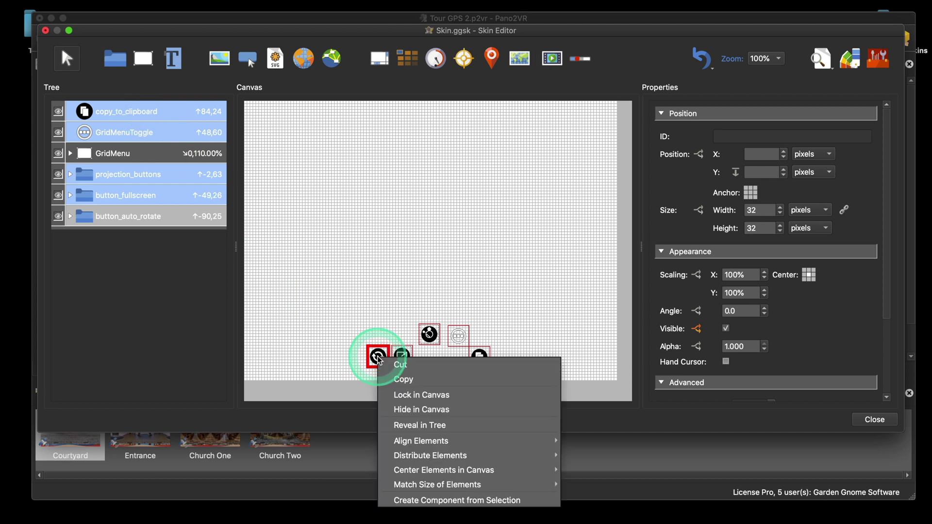
pyautogui.moveTo(454, 440)
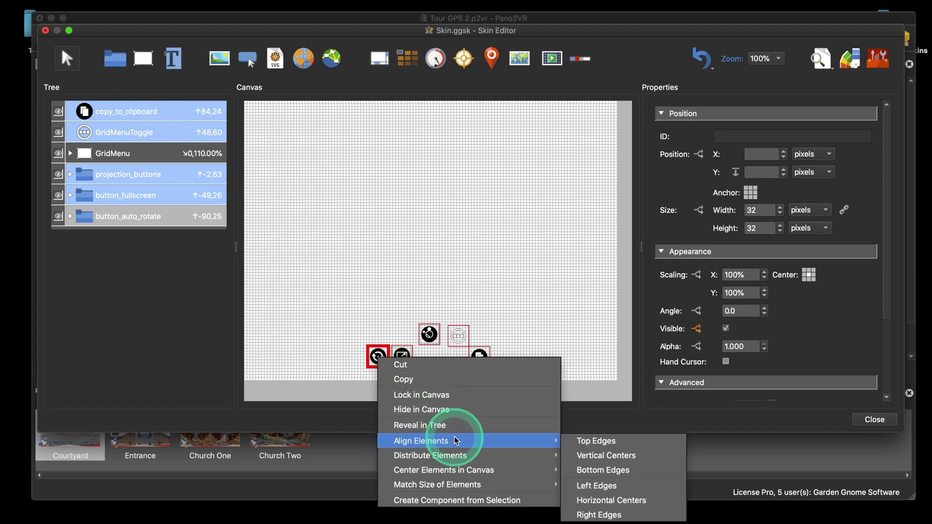
pyautogui.click(604, 441)
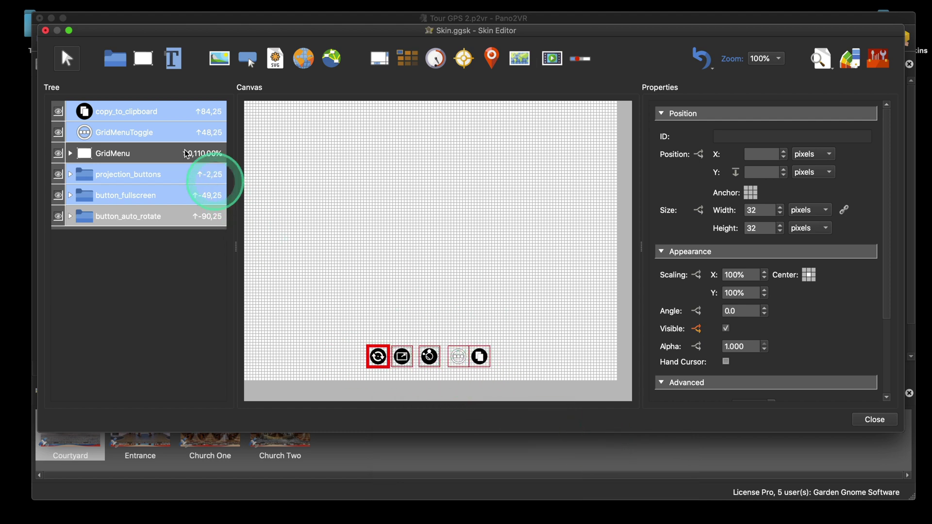
# Step: Move copy_to_clipboard horizontally to about X 61, and distribute the five buttons evenly by their left edges
pyautogui.click(146, 113)
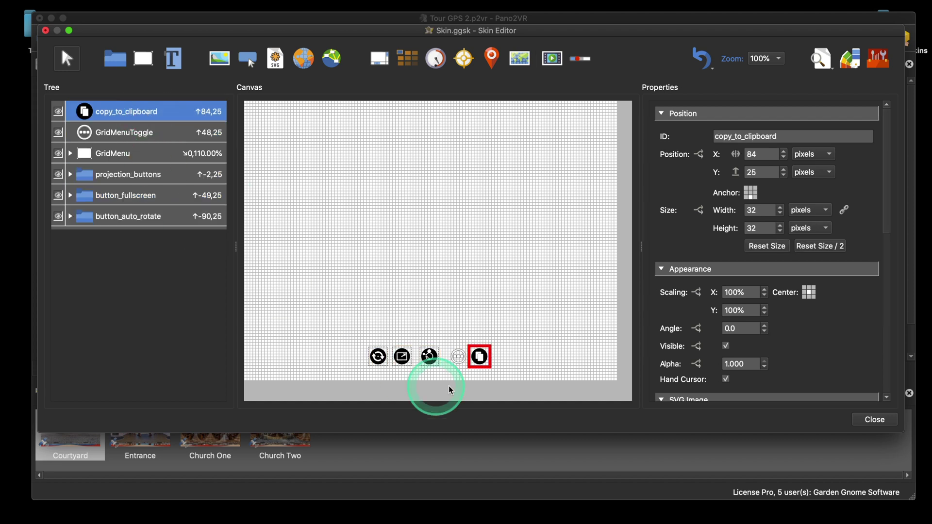
pyautogui.moveTo(481, 362); pyautogui.dragTo(467, 361)
pyautogui.click(131, 215)
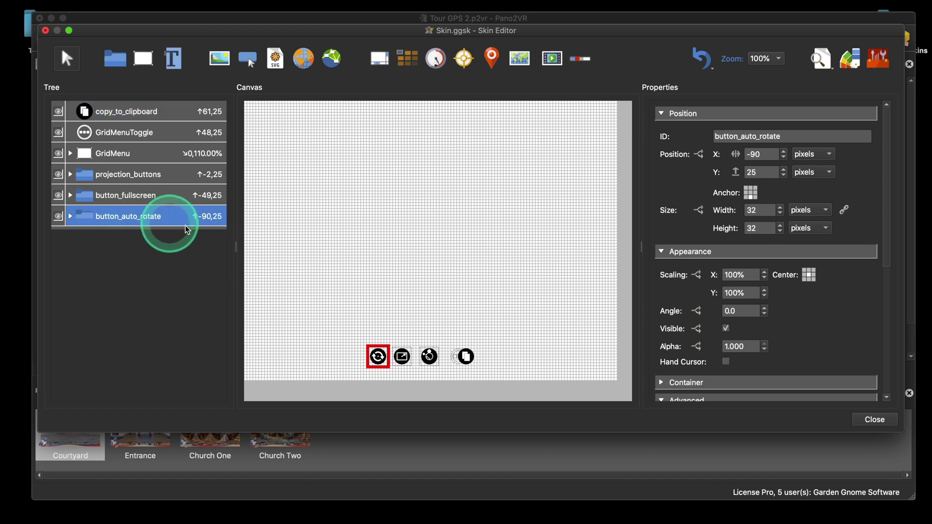
pyautogui.keyDown('super'); pyautogui.click(126, 195); pyautogui.keyUp('super')
pyautogui.keyDown('super'); pyautogui.click(141, 176); pyautogui.keyUp('super')
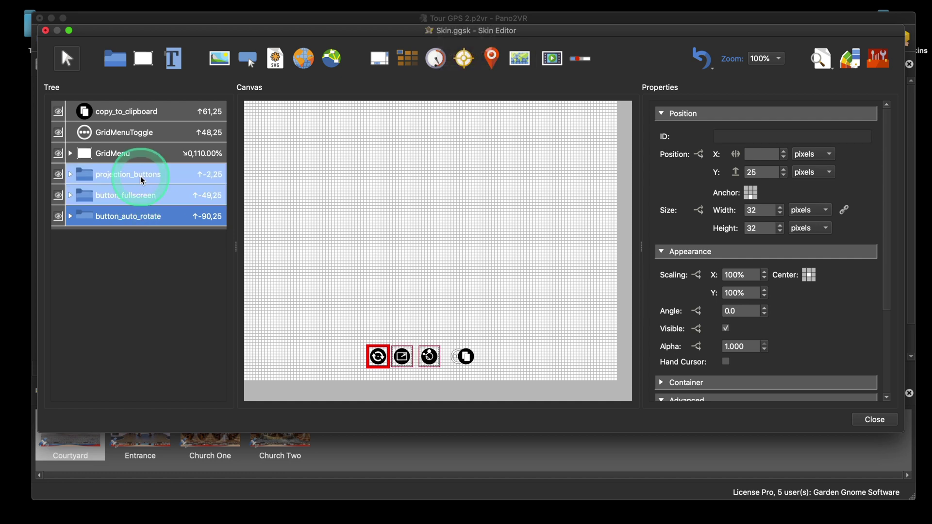
pyautogui.keyDown('super'); pyautogui.click(147, 136); pyautogui.keyUp('super')
pyautogui.keyDown('super'); pyautogui.click(151, 113); pyautogui.keyUp('super')
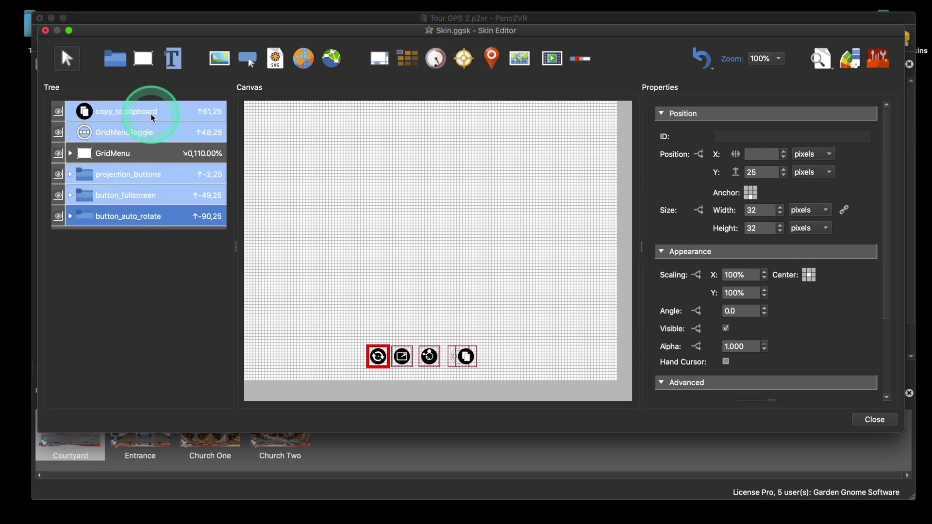
pyautogui.rightClick(379, 357)
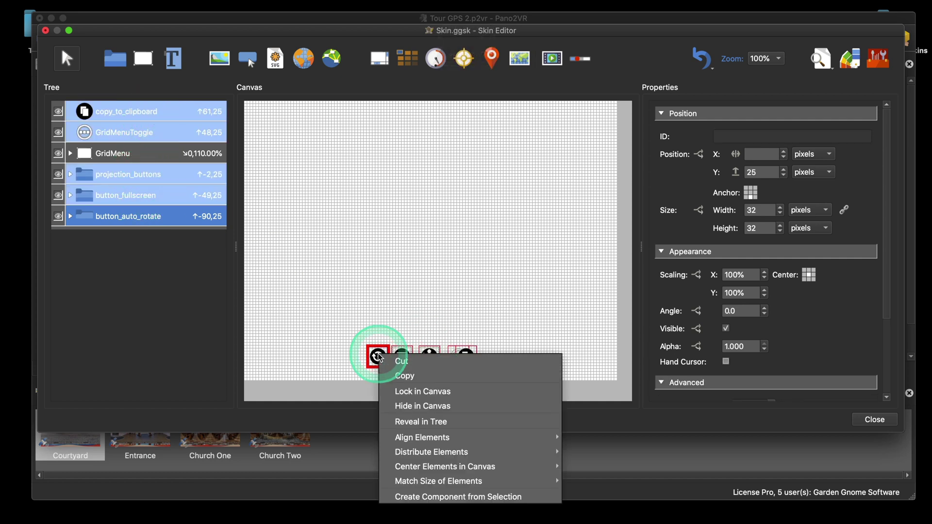
pyautogui.moveTo(473, 452)
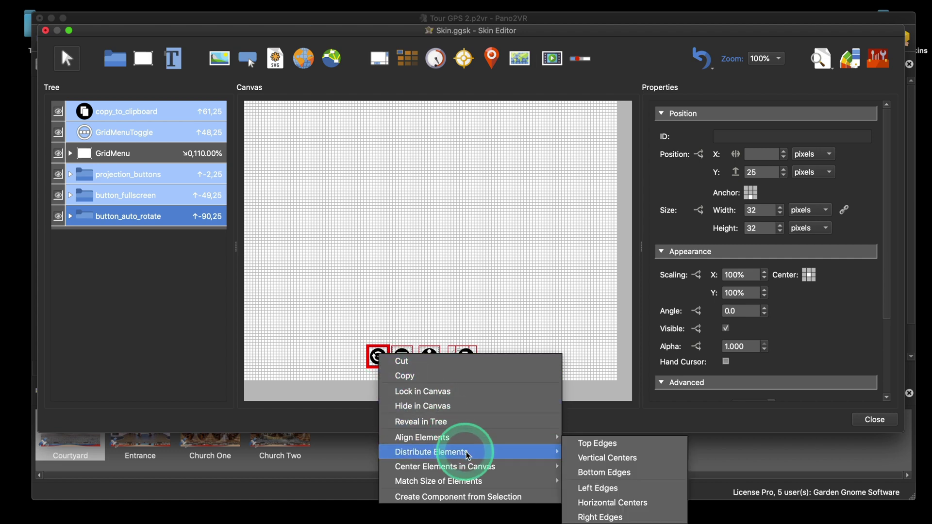
pyautogui.click(602, 493)
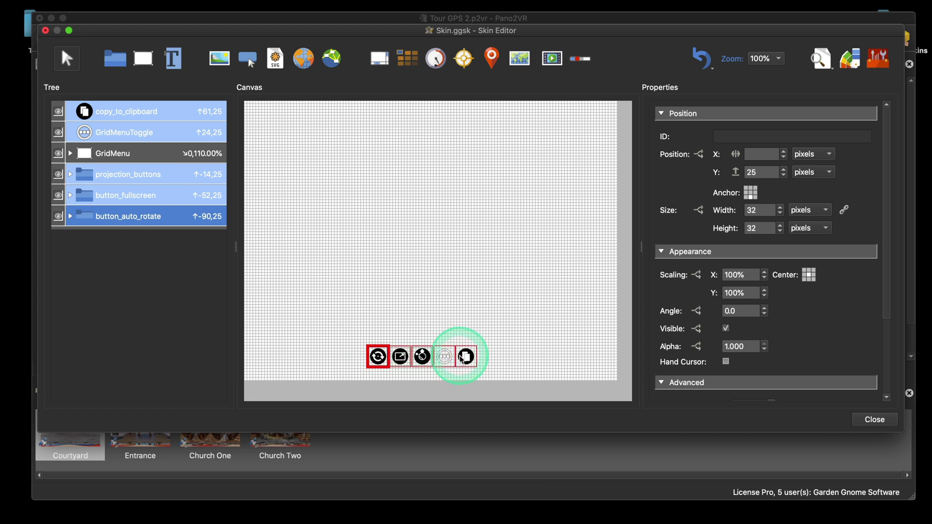
# Step: Center the five selected buttons horizontally in the canvas
pyautogui.rightClick(378, 357)
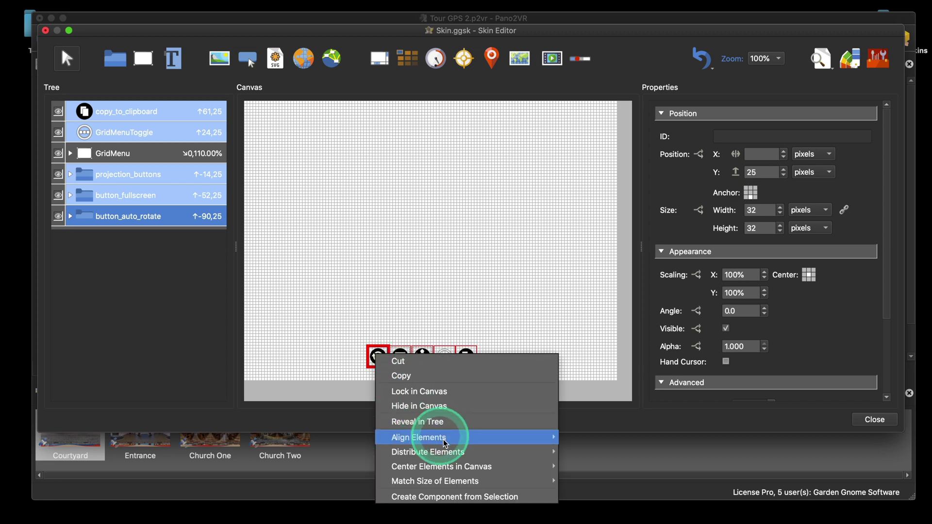
pyautogui.moveTo(470, 470)
pyautogui.click(583, 466)
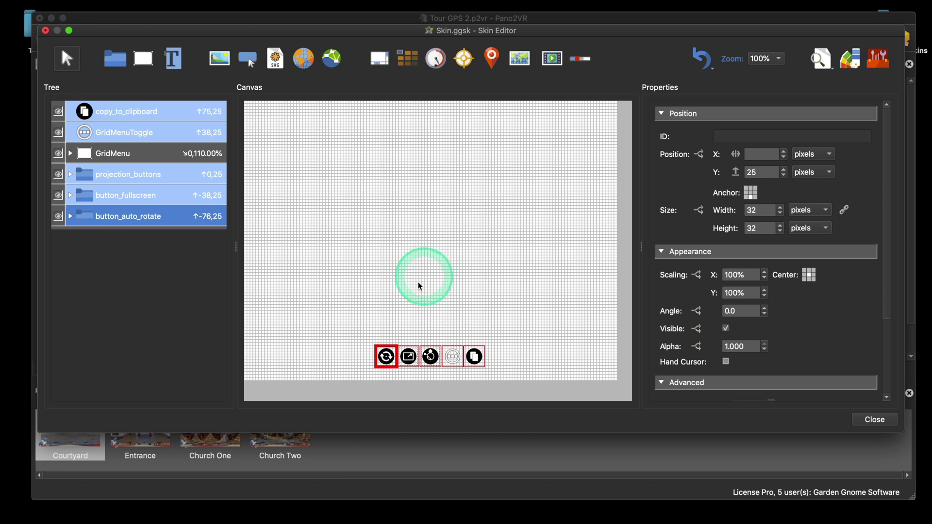
# Step: Check the positions of projection_buttons and button_fullscreen, then close the skin editor with the changes saved and output the tour to the browser
pyautogui.click(125, 174)
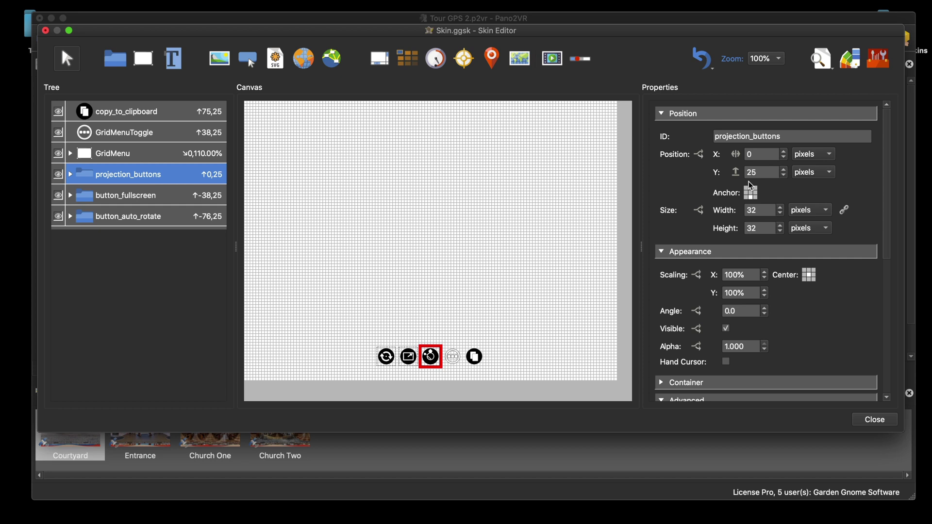
pyautogui.click(126, 196)
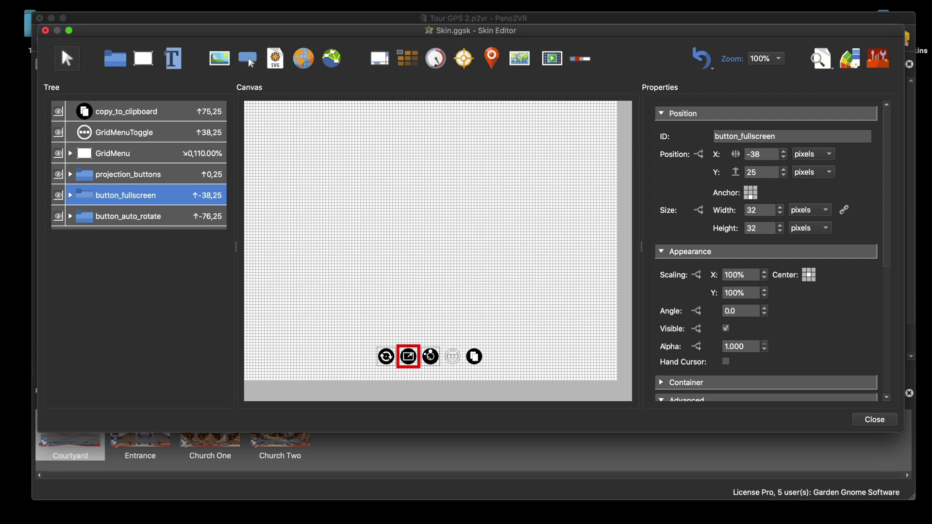
pyautogui.click(875, 425)
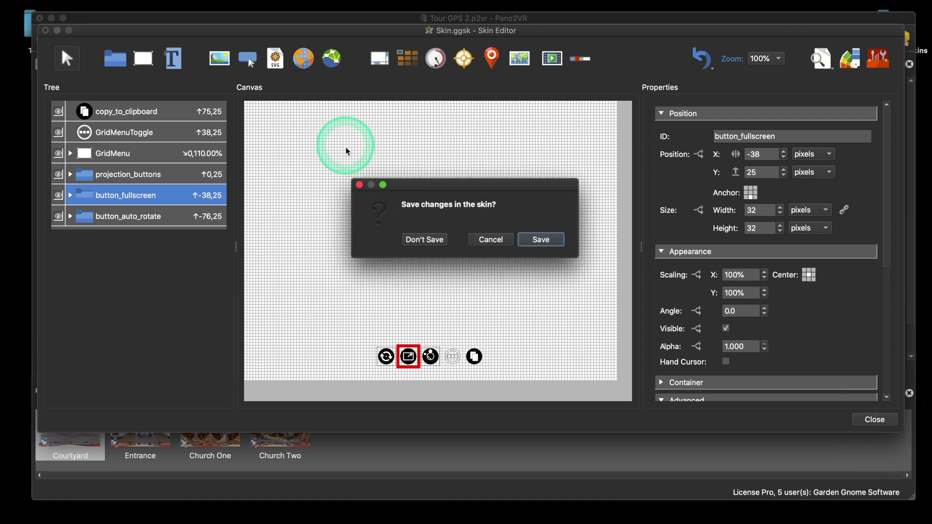
pyautogui.click(539, 237)
pyautogui.click(756, 232)
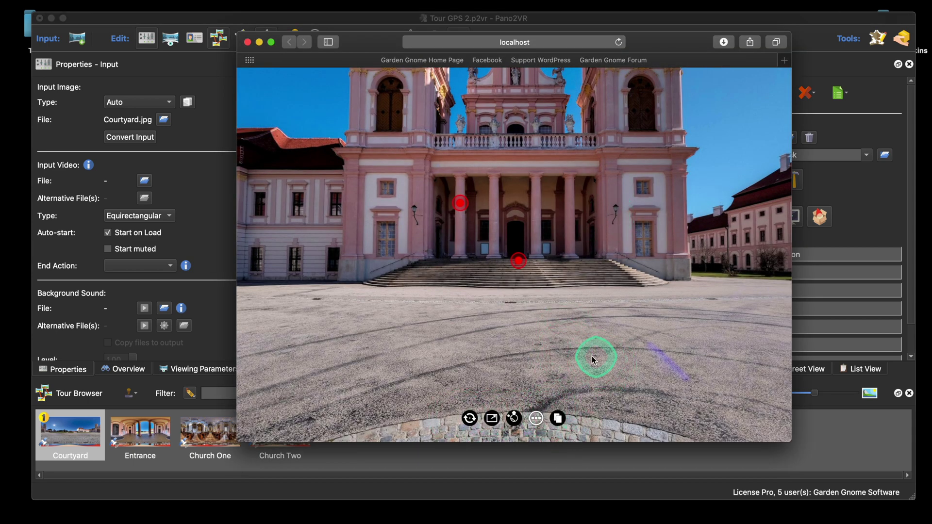
# Step: Test the auto-rotate, fullscreen and projection buttons in the browser preview of the tour
pyautogui.moveTo(594, 360); pyautogui.dragTo(582, 329)
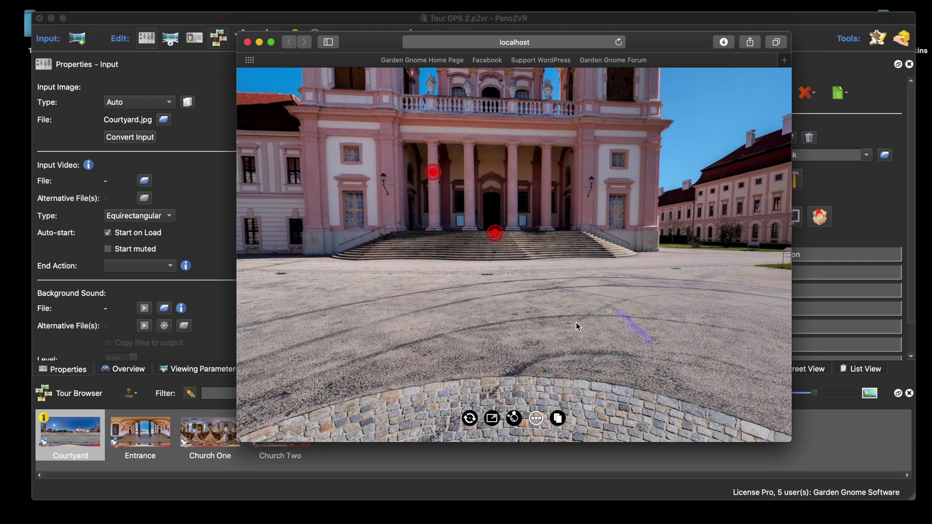
pyautogui.click(470, 420)
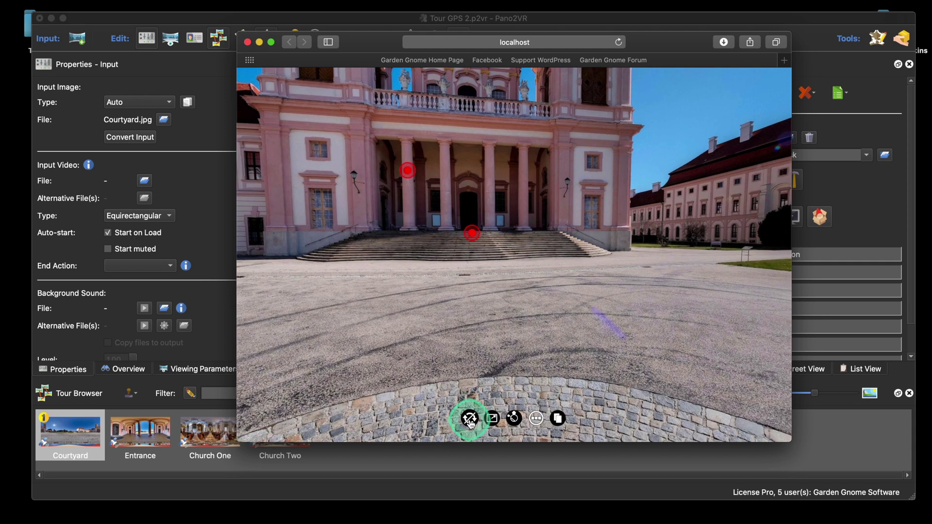
pyautogui.click(491, 418)
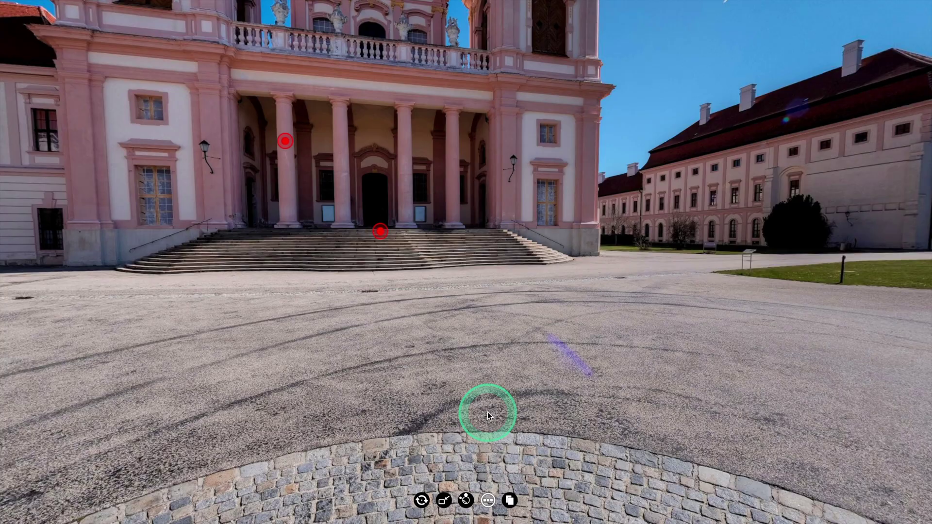
pyautogui.click(444, 500)
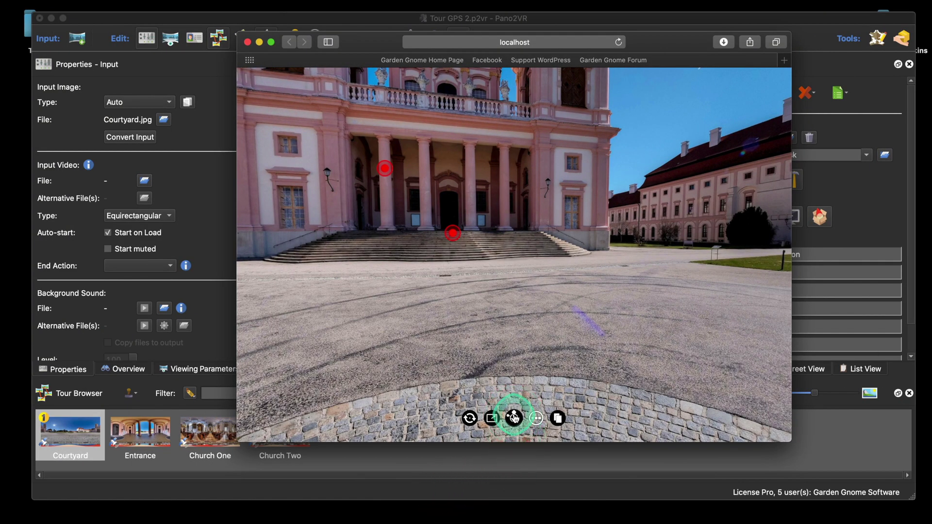
pyautogui.click(514, 419)
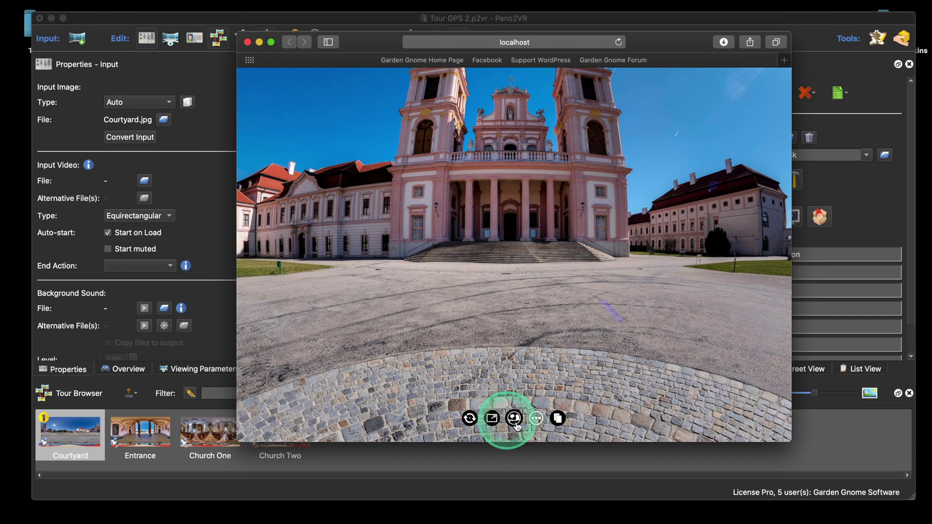
pyautogui.click(514, 418)
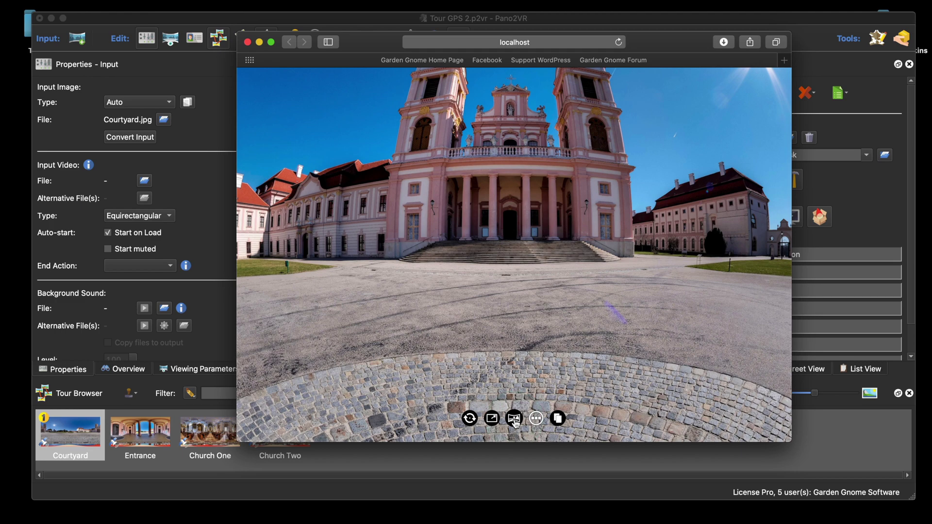
pyautogui.click(514, 418)
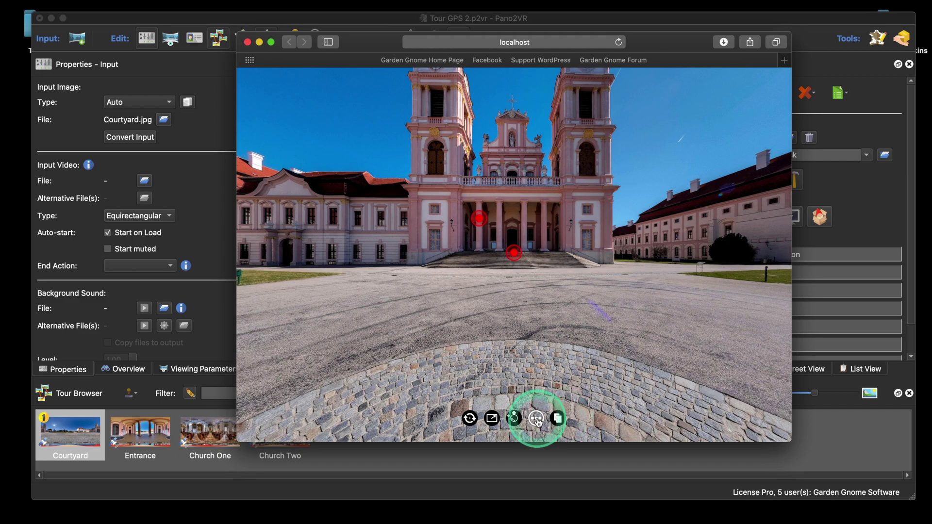
# Step: Test the grid menu in the preview by opening the Entrance panorama and returning to Courtyard
pyautogui.click(537, 420)
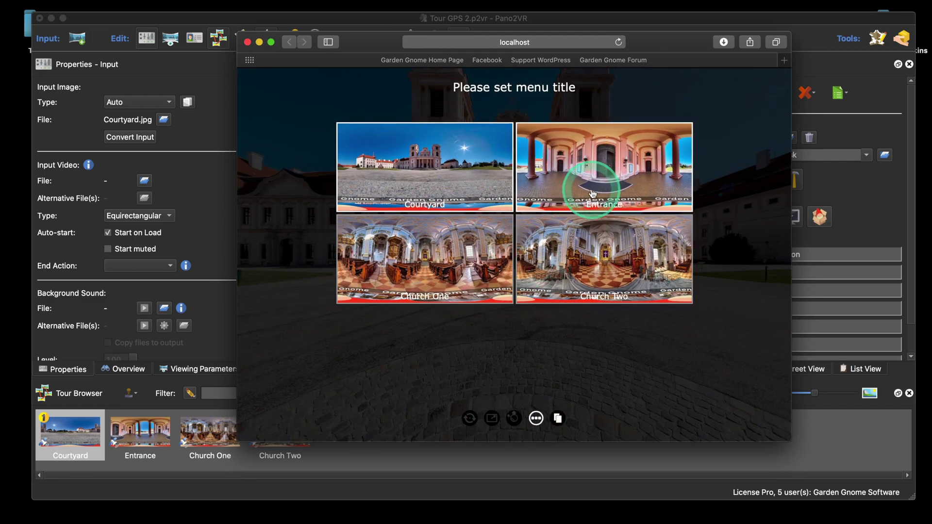
pyautogui.click(593, 194)
pyautogui.click(537, 420)
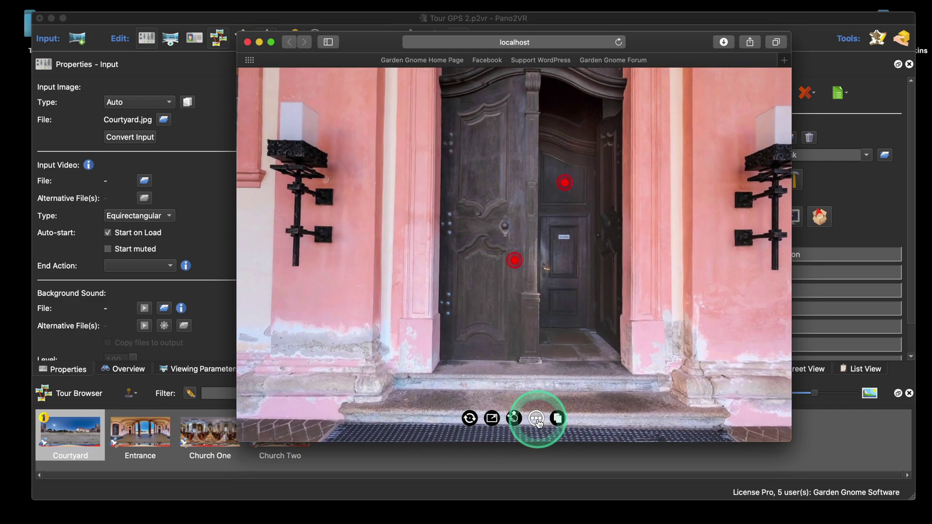
pyautogui.click(432, 151)
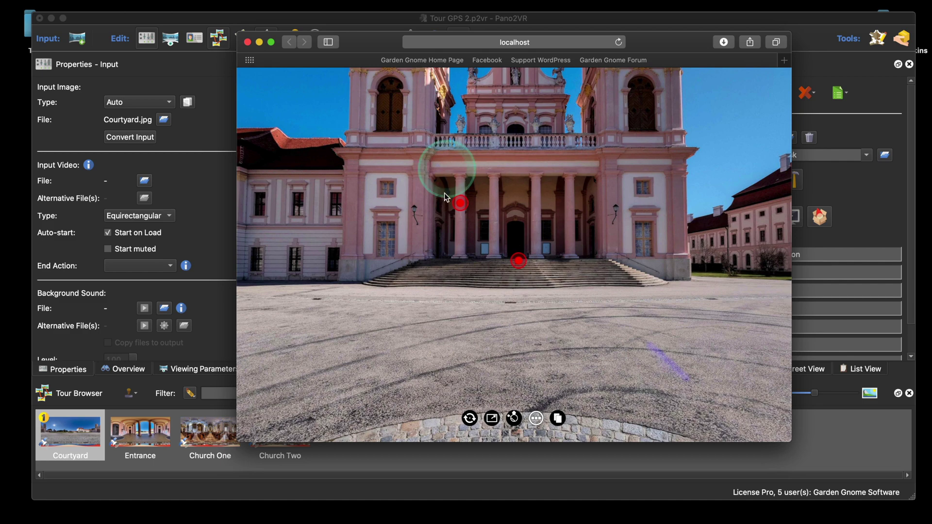
# Step: Check how the open grid menu adapts to a narrower browser window, and restore the window's wider size
pyautogui.click(534, 418)
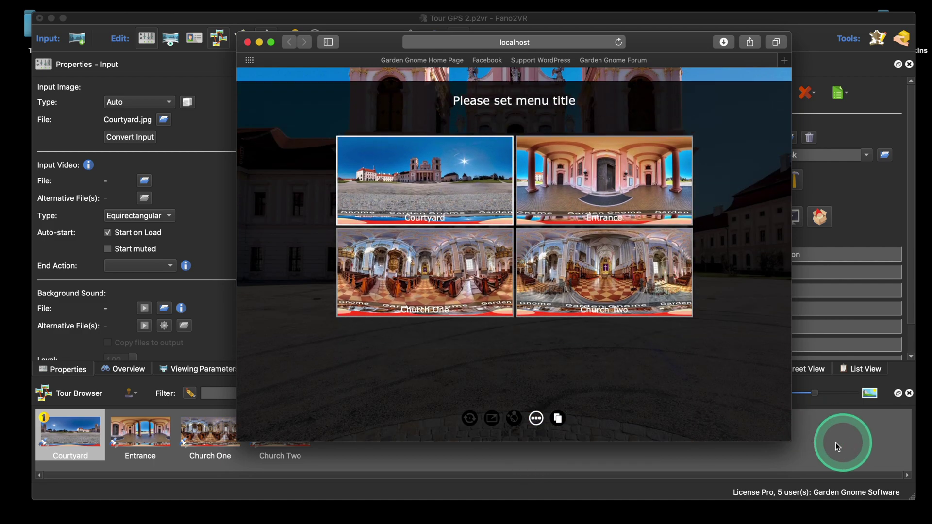
pyautogui.moveTo(789, 440); pyautogui.dragTo(427, 415)
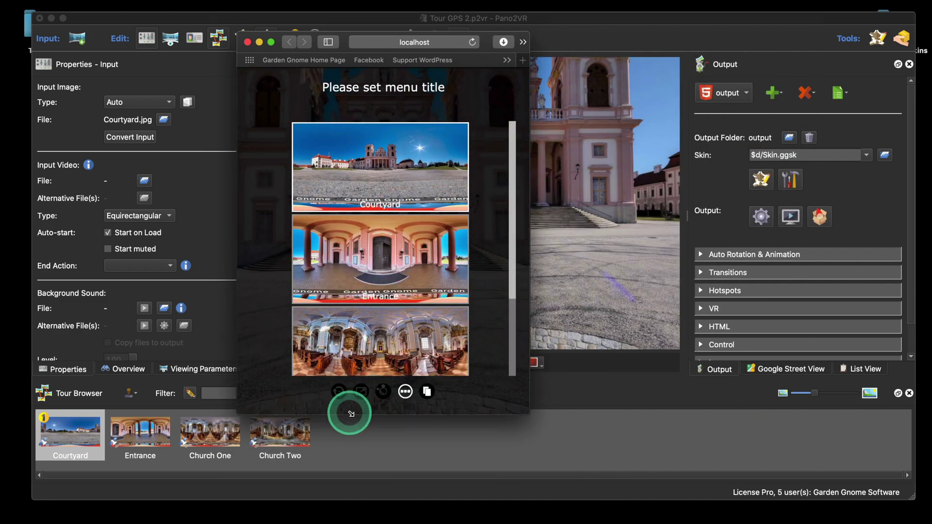
pyautogui.scroll(-4, 431, 199)
pyautogui.scroll(4, 431, 199)
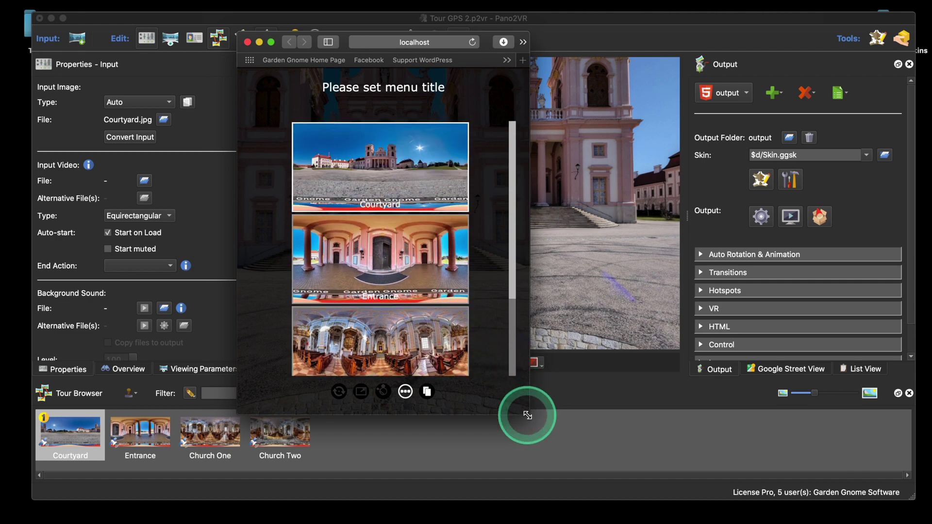
pyautogui.moveTo(530, 412); pyautogui.dragTo(735, 443)
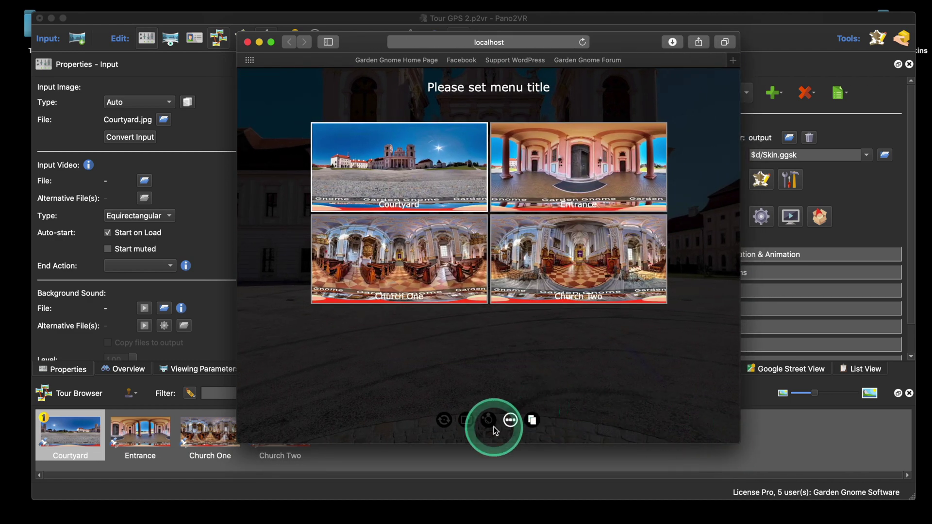
pyautogui.click(509, 420)
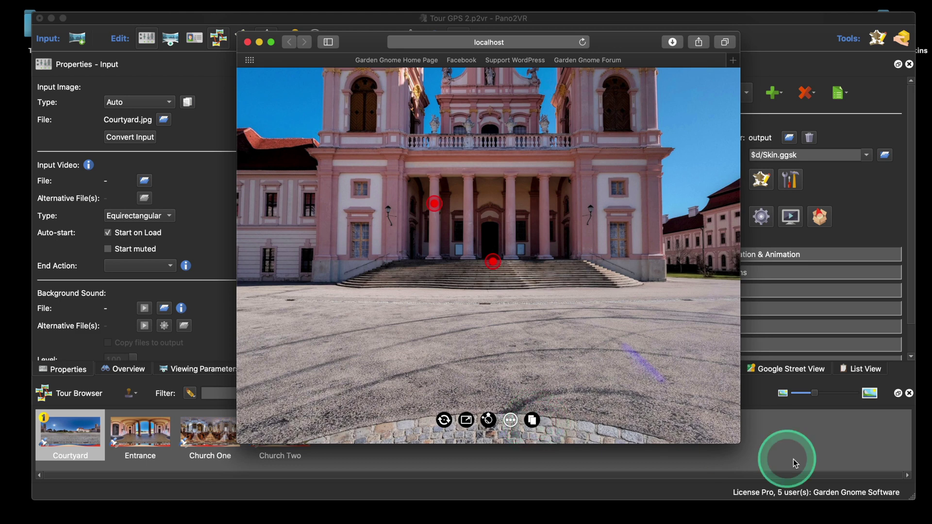
pyautogui.moveTo(738, 441); pyautogui.dragTo(786, 437)
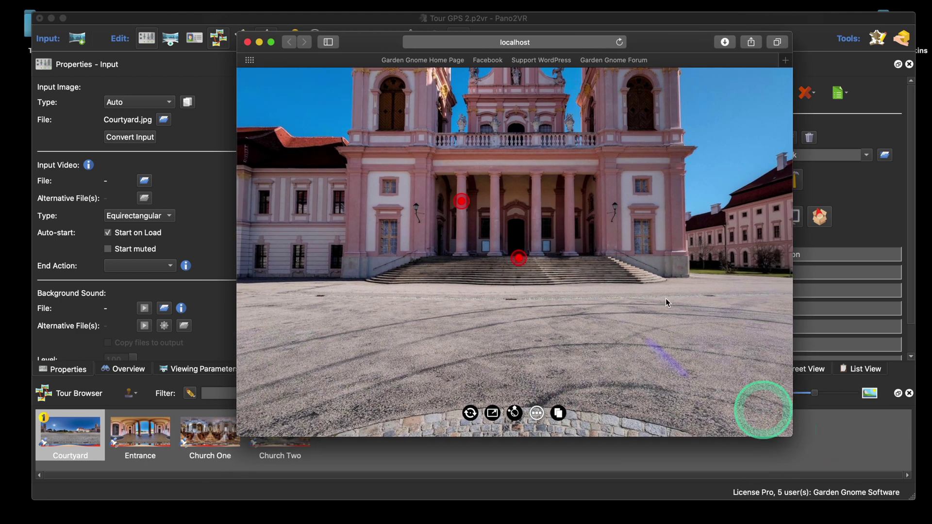
# Step: Go from the Courtyard through the Entrance into the church using the hotspots, and frame a closer view of the chairs beside the pews
pyautogui.moveTo(652, 43); pyautogui.dragTo(605, 31)
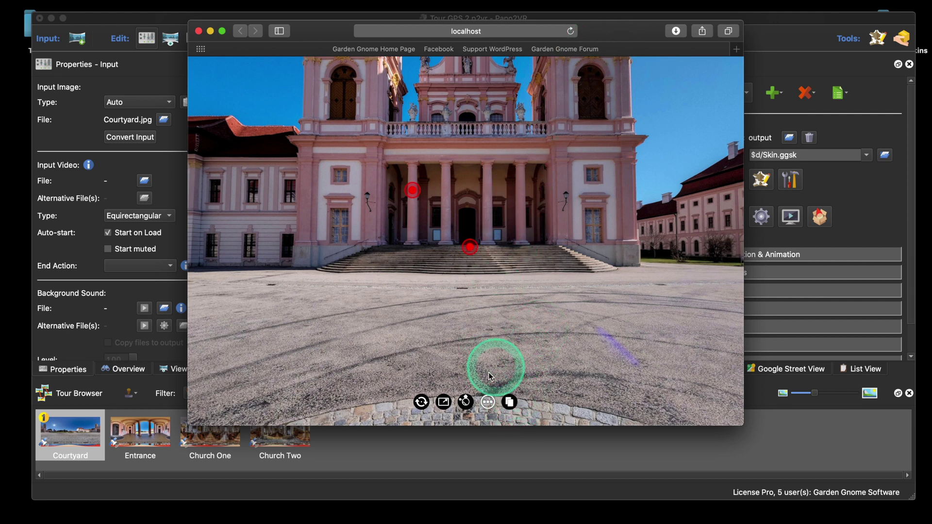
pyautogui.click(470, 246)
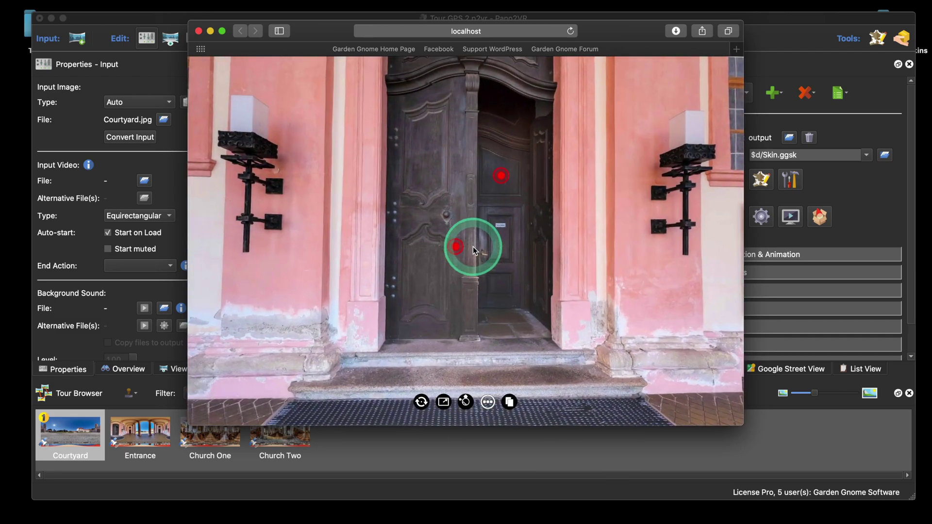
pyautogui.click(455, 246)
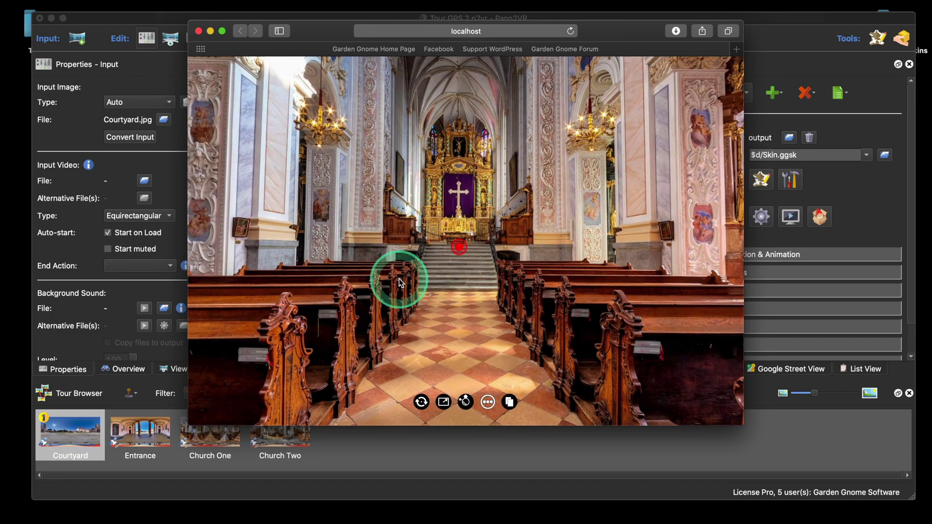
pyautogui.moveTo(395, 276); pyautogui.dragTo(547, 285)
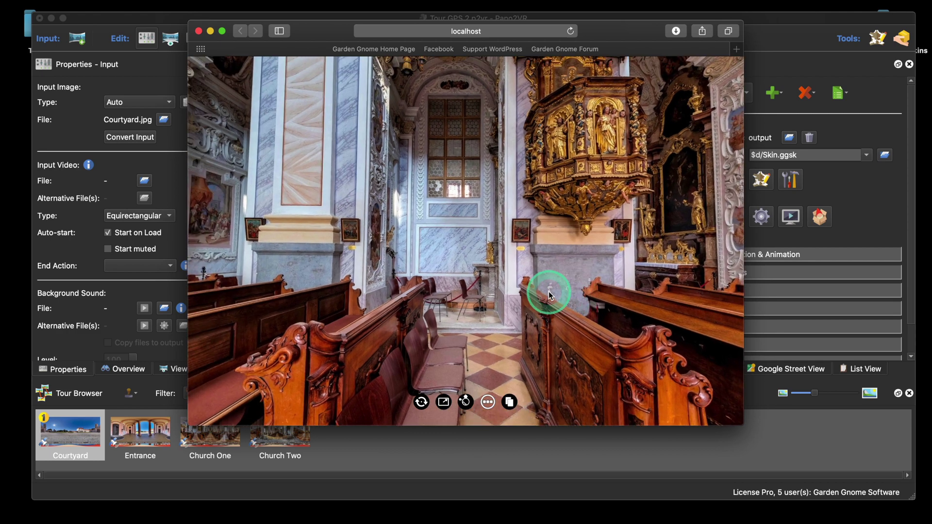
pyautogui.scroll(5, 500, 278)
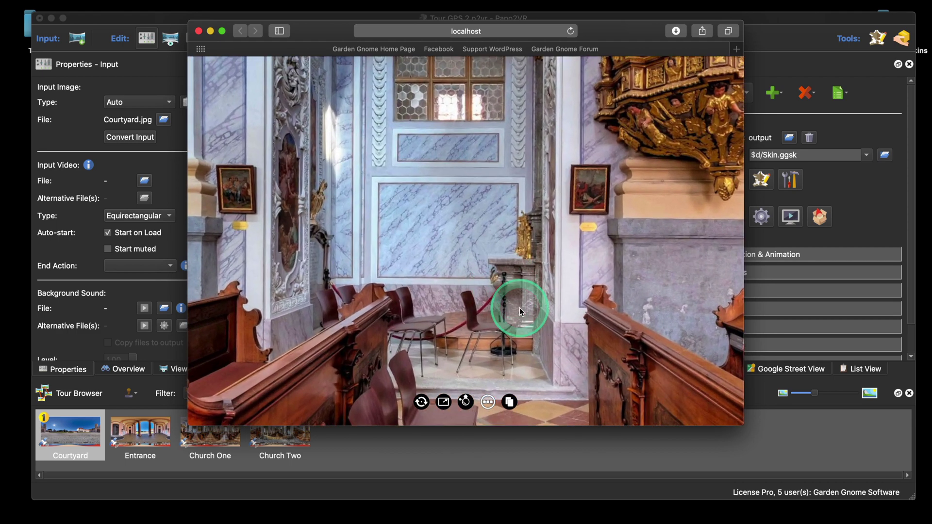
pyautogui.moveTo(519, 307); pyautogui.dragTo(488, 289)
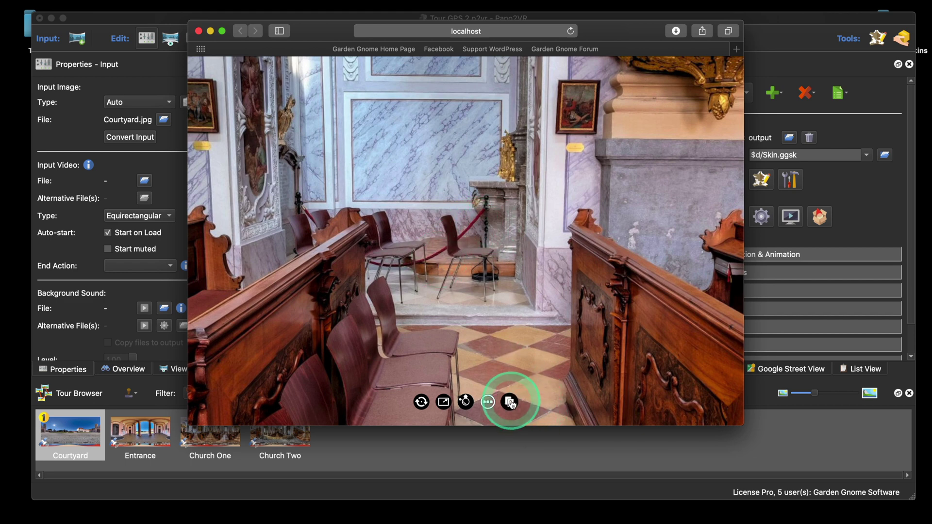
# Step: Test the copy-to-clipboard button on the church view, dismiss its message, and close the browser preview
pyautogui.click(510, 402)
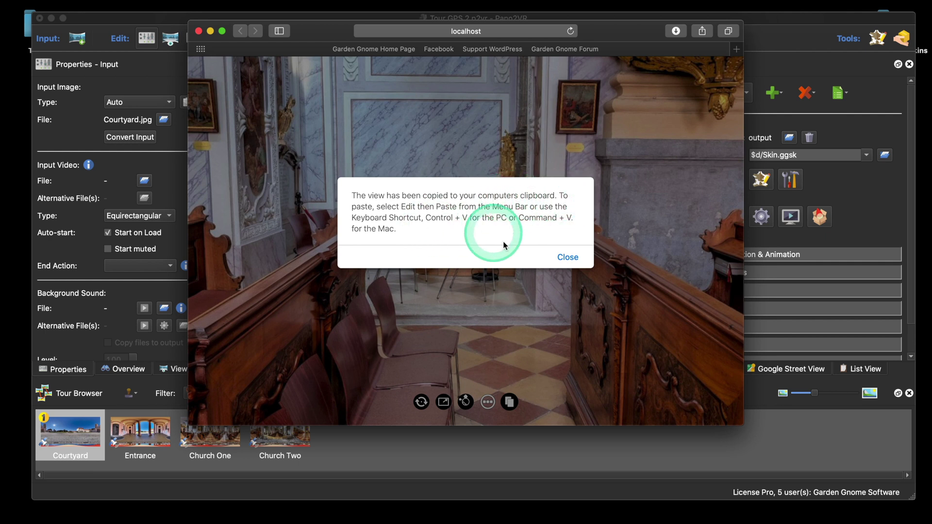
pyautogui.click(568, 258)
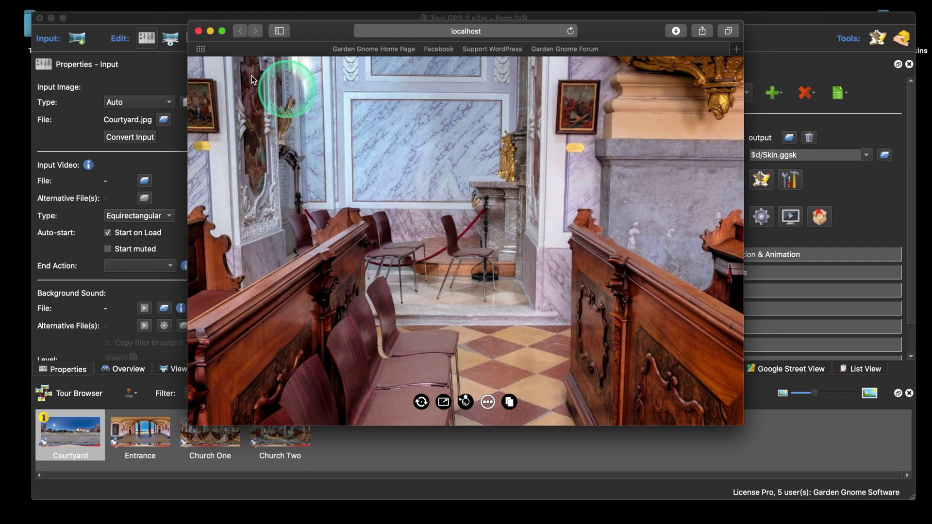
pyautogui.click(198, 31)
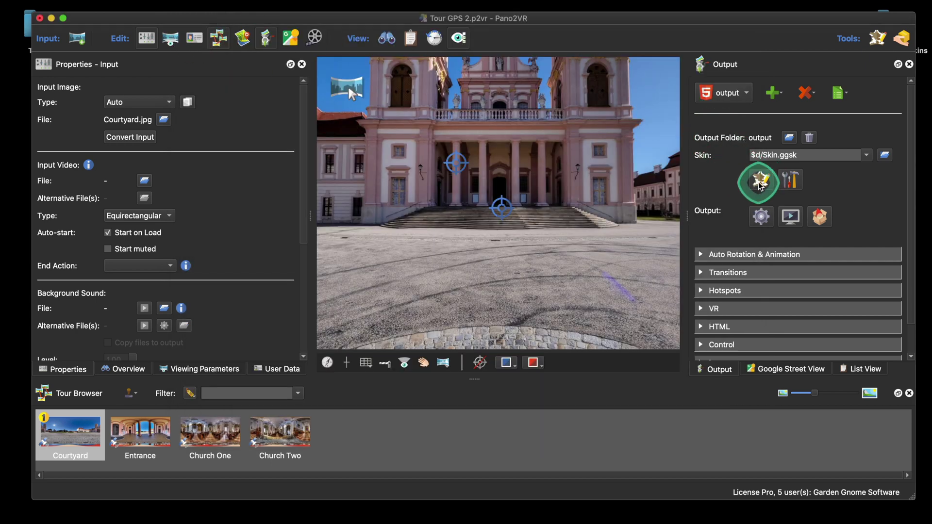
# Step: Read the description of the Copy View to Clipboard Silhouette component in the skin editor's Components Toolbox, then close the toolbox and the editor
pyautogui.click(761, 179)
pyautogui.click(877, 57)
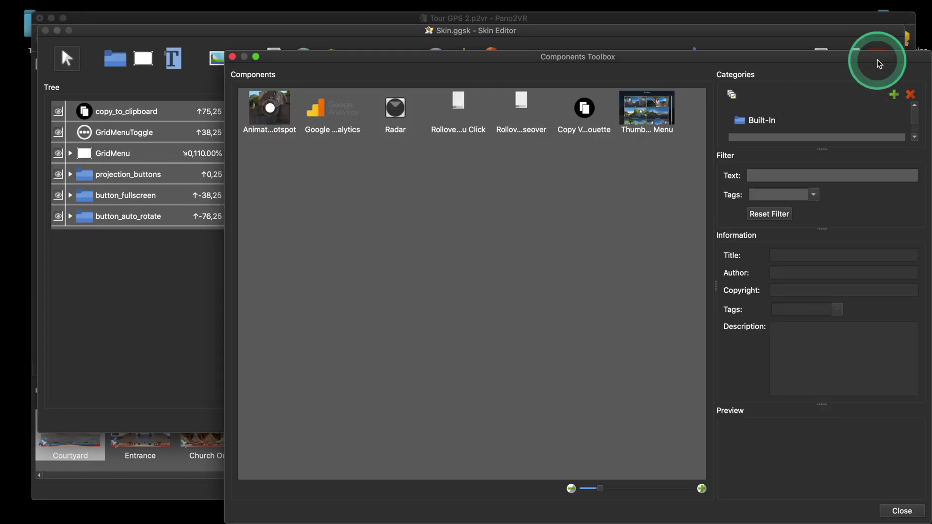
pyautogui.click(585, 119)
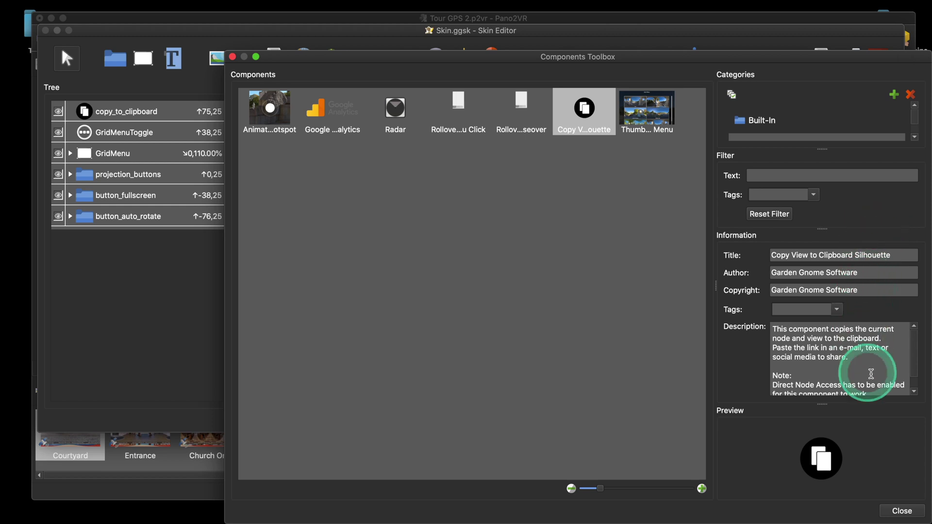
pyautogui.scroll(-2, 875, 357)
pyautogui.scroll(2, 876, 357)
pyautogui.scroll(-2, 875, 357)
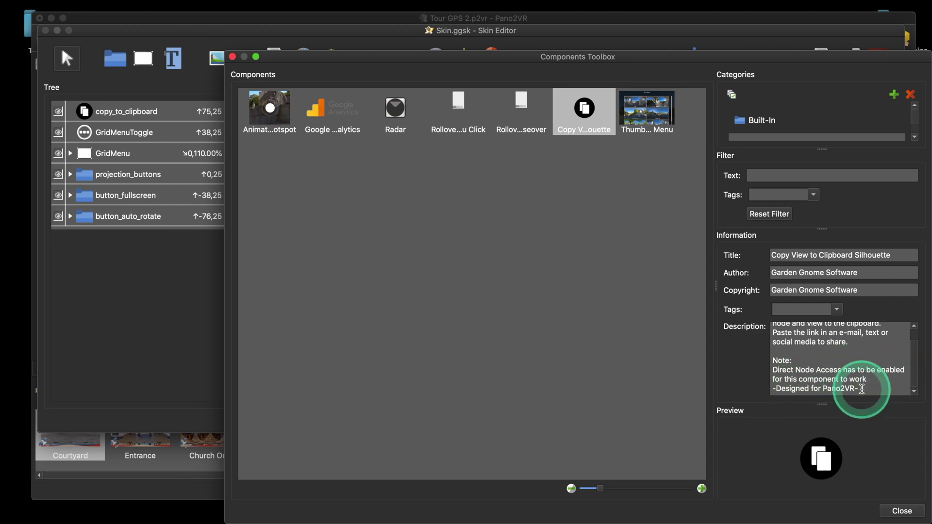
pyautogui.click(904, 510)
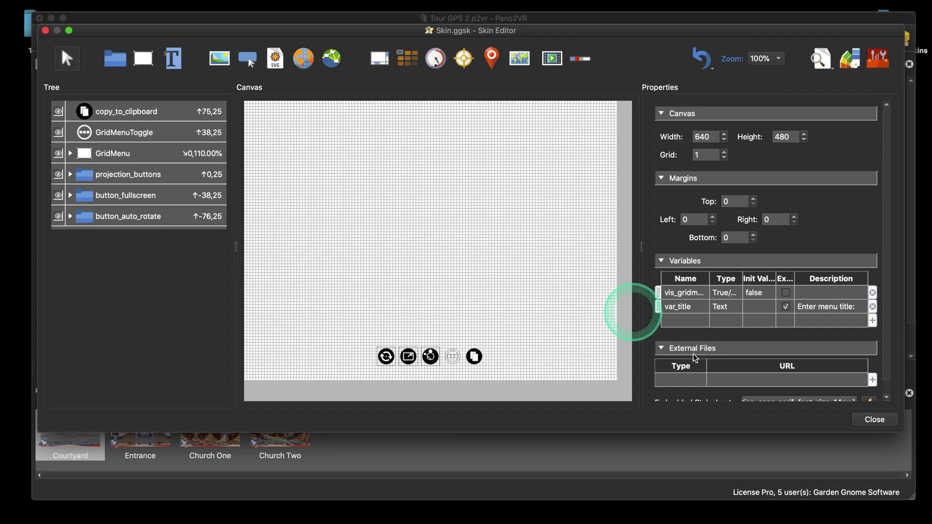
pyautogui.click(875, 421)
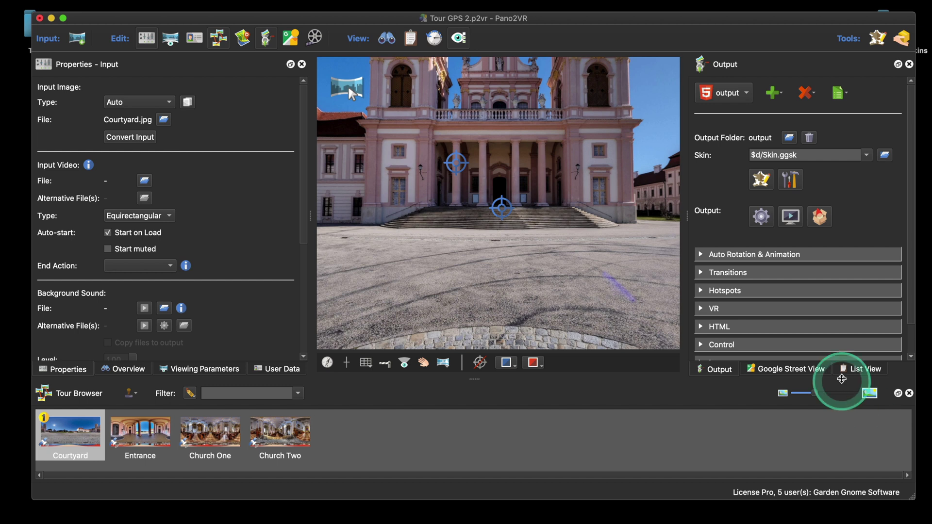
# Step: Check the normal.ggt HTML template parameters and confirm them with Direct node access enabled
pyautogui.scroll(-3, 776, 272)
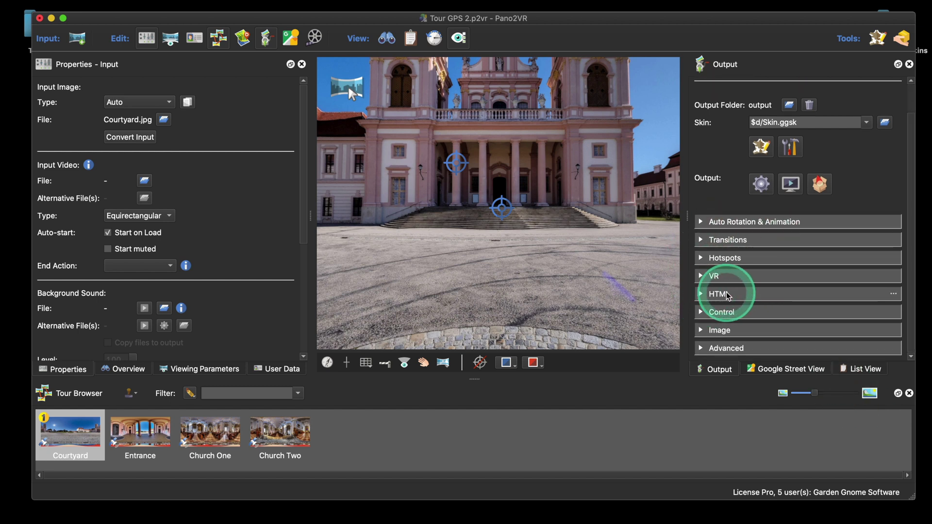
pyautogui.click(701, 294)
pyautogui.scroll(-3, 783, 273)
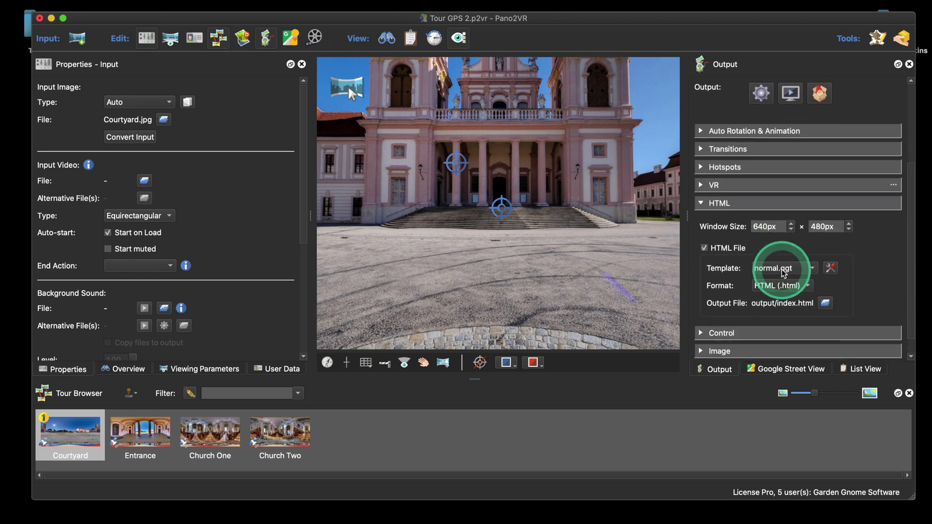
pyautogui.click(831, 268)
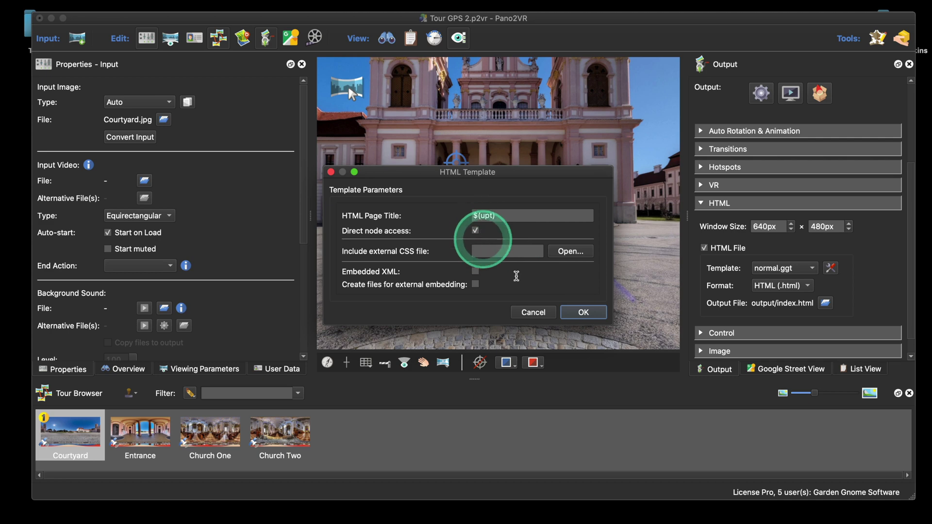
pyautogui.click(580, 313)
# Step: Generate the output, go from the Courtyard through the Entrance into Church One, and frame the chairs beside the pews
pyautogui.click(760, 93)
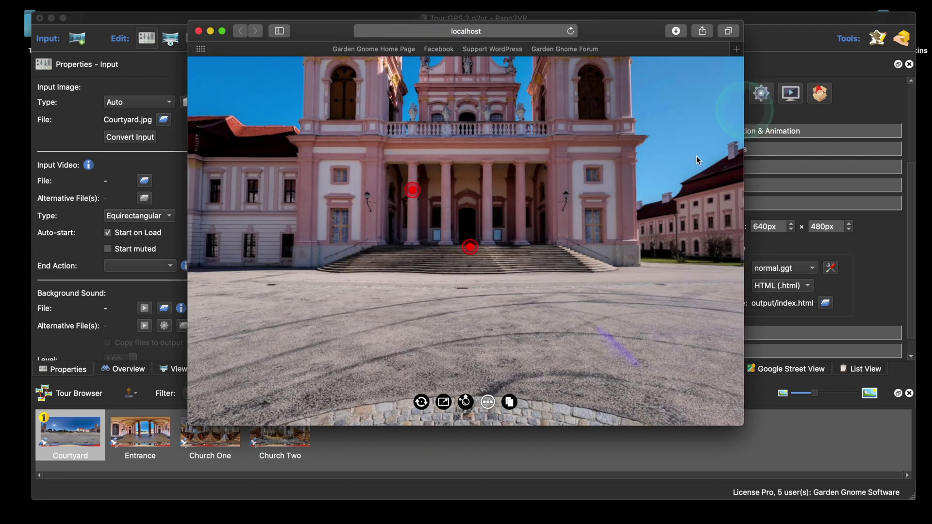
pyautogui.click(478, 262)
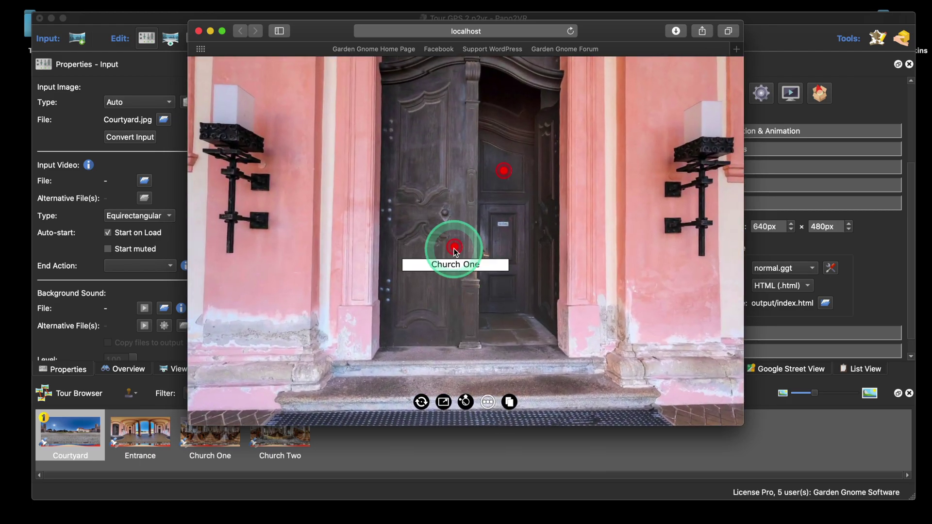
pyautogui.click(455, 249)
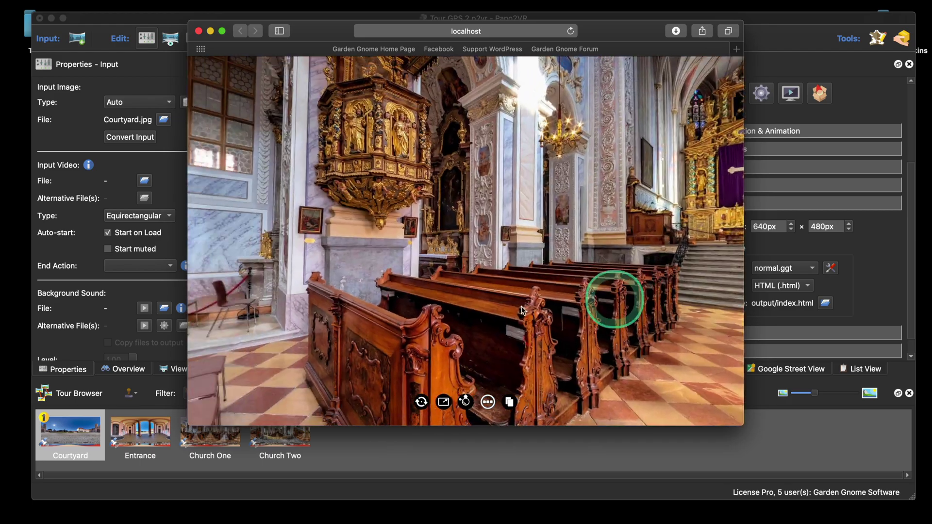
pyautogui.moveTo(521, 307); pyautogui.dragTo(525, 298)
pyautogui.scroll(5, 525, 297)
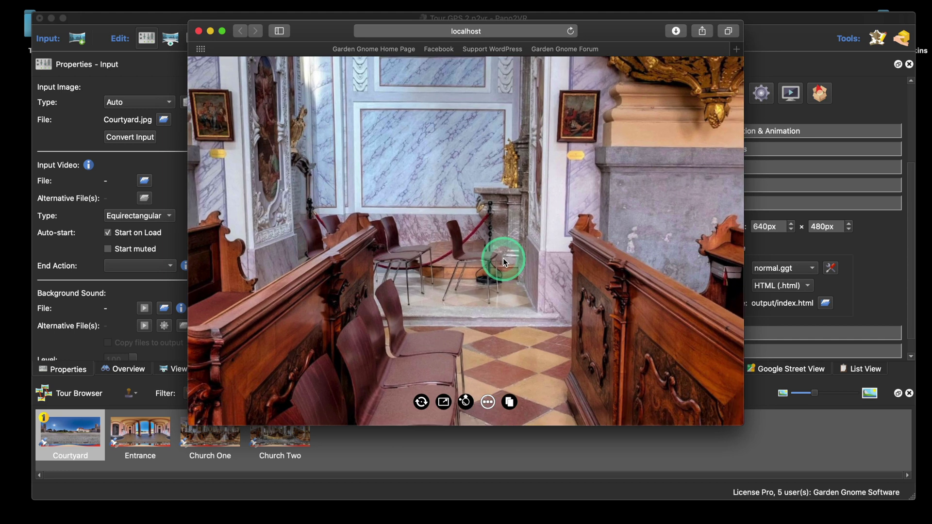
# Step: Copy the link to the framed church view and paste it into a new text document in the text editor
pyautogui.click(509, 402)
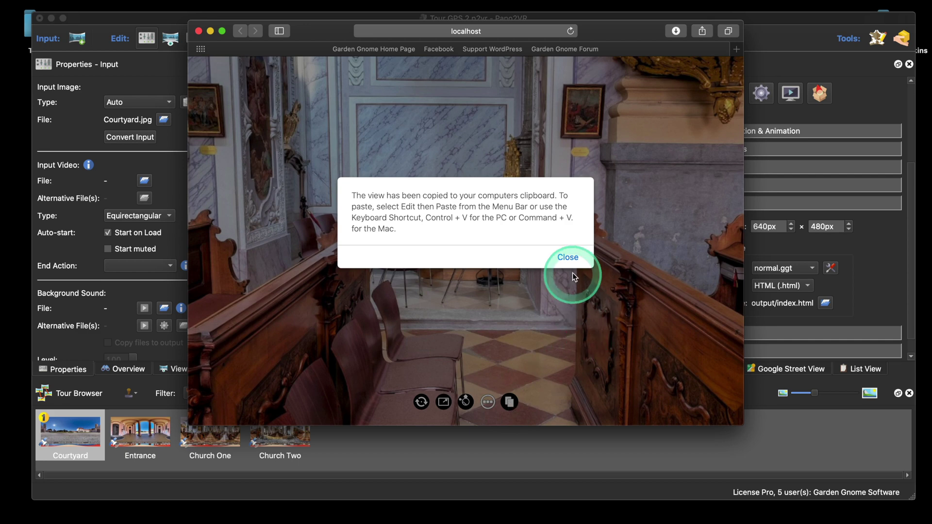
pyautogui.click(570, 257)
pyautogui.moveTo(481, 517)
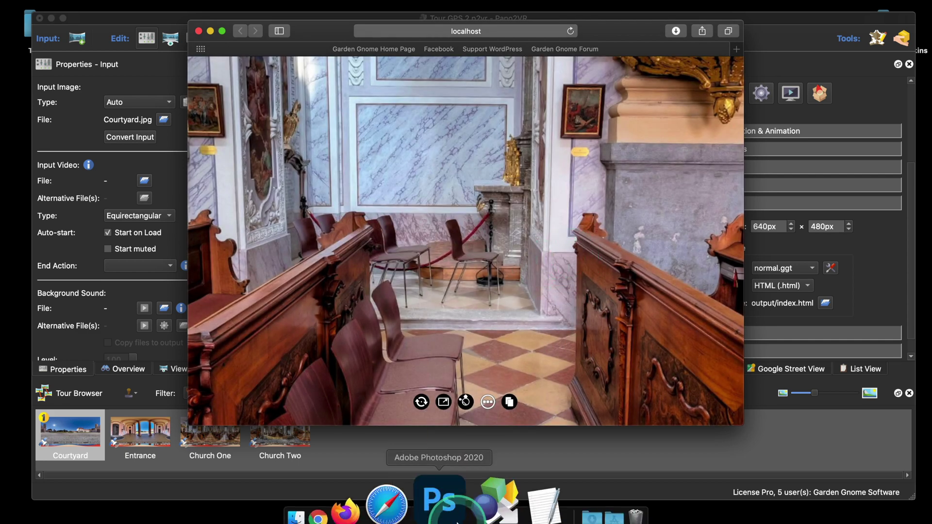
pyautogui.moveTo(494, 491); pyautogui.dragTo(523, 362)
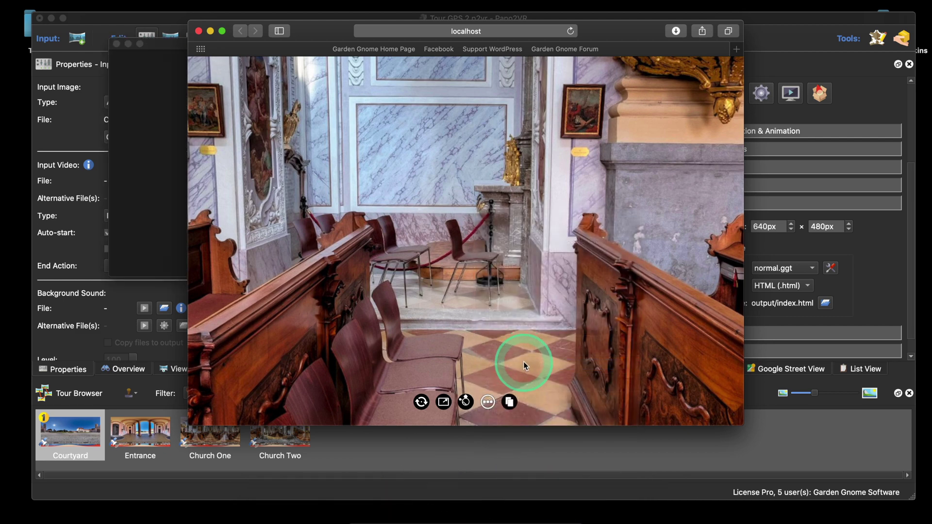
pyautogui.click(139, 205)
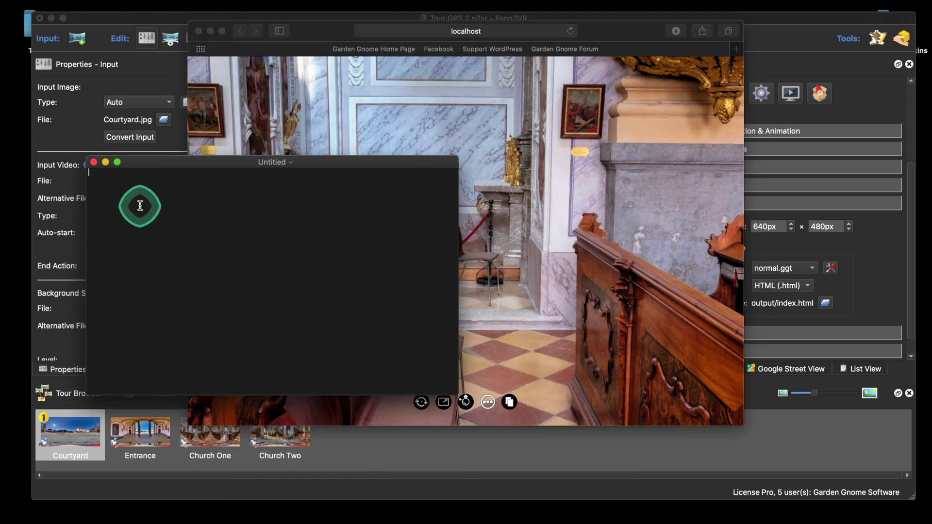
pyautogui.press('super+v')
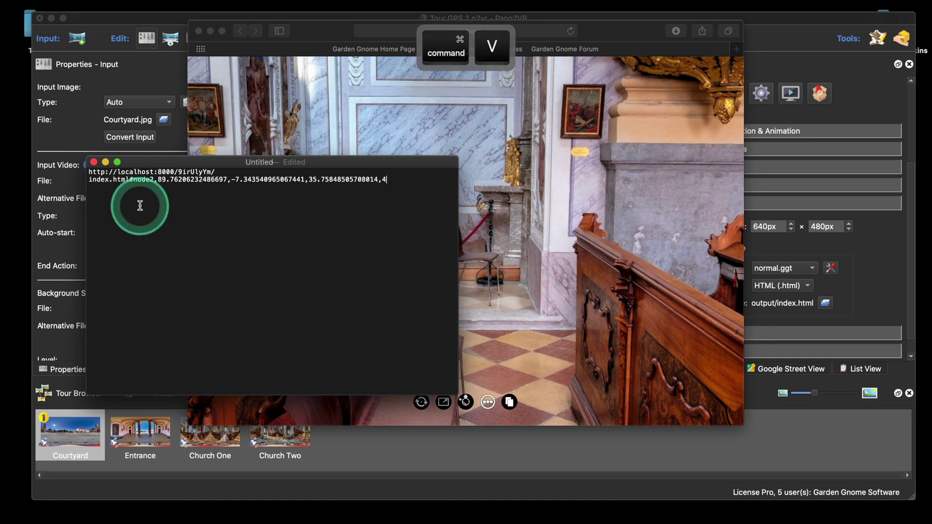
pyautogui.press('Return')
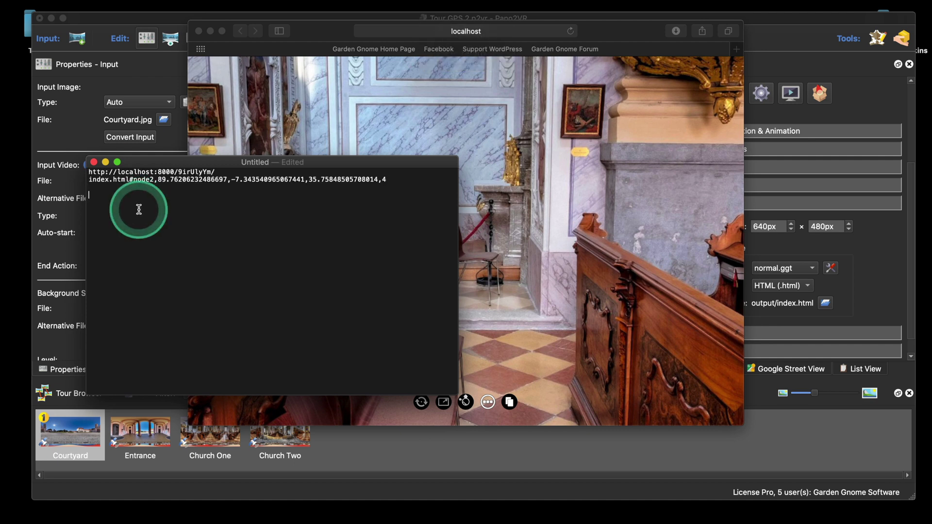
# Step: Close the existing preview window and open the pasted view link from the text document in the browser
pyautogui.rightClick(241, 181)
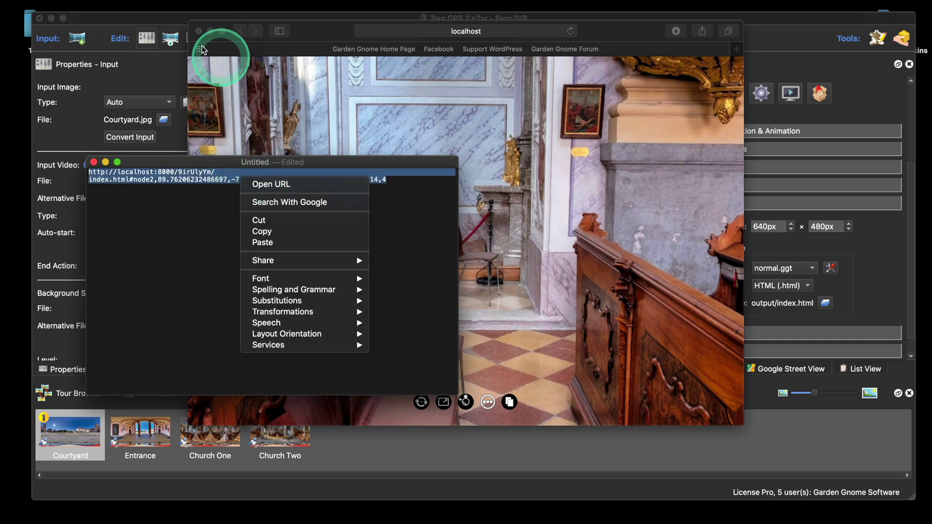
pyautogui.click(199, 30)
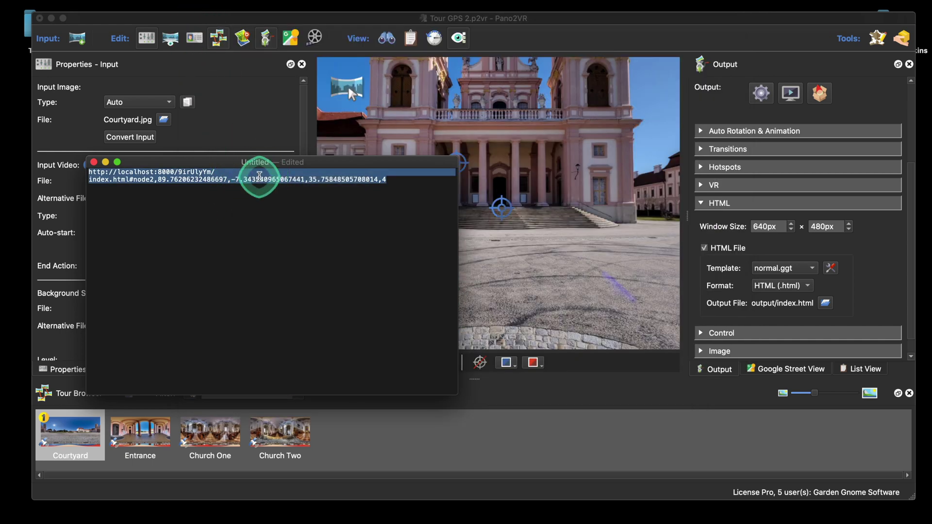
pyautogui.rightClick(261, 176)
pyautogui.click(276, 184)
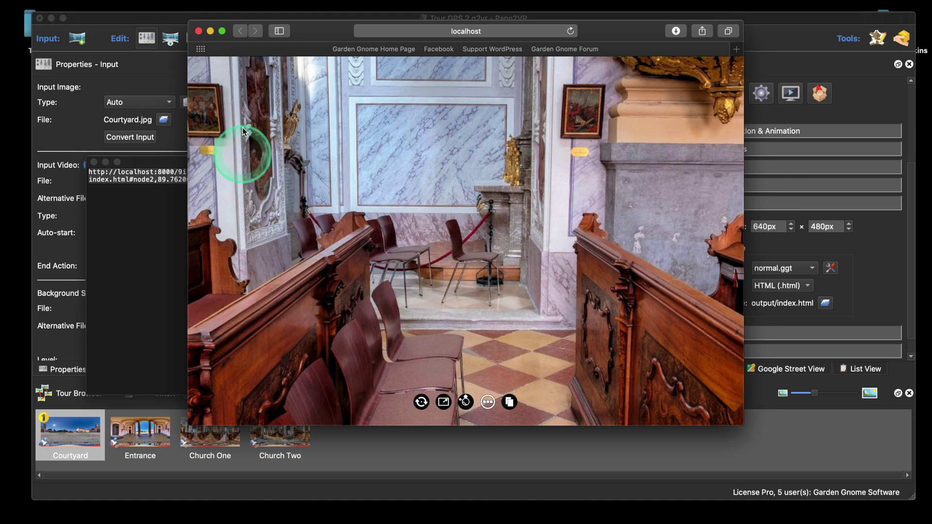
# Step: Discard the untitled text document without saving it, and close the browser window showing the linked church view
pyautogui.moveTo(311, 34); pyautogui.dragTo(326, 42)
pyautogui.moveTo(187, 158); pyautogui.dragTo(192, 115)
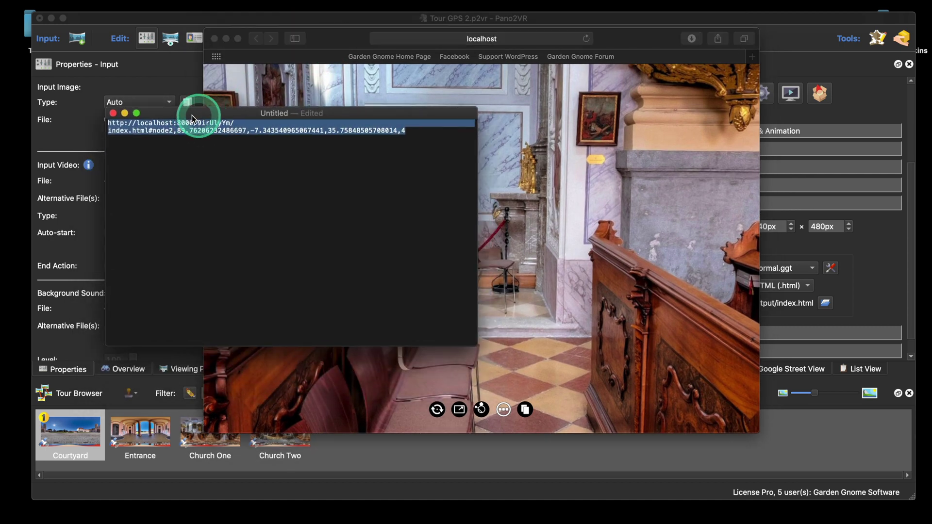
pyautogui.click(112, 114)
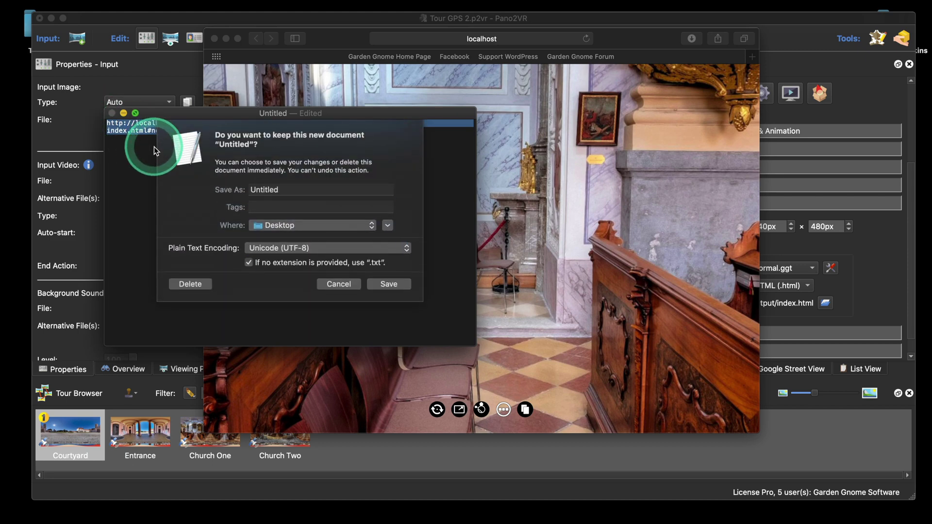
pyautogui.click(190, 285)
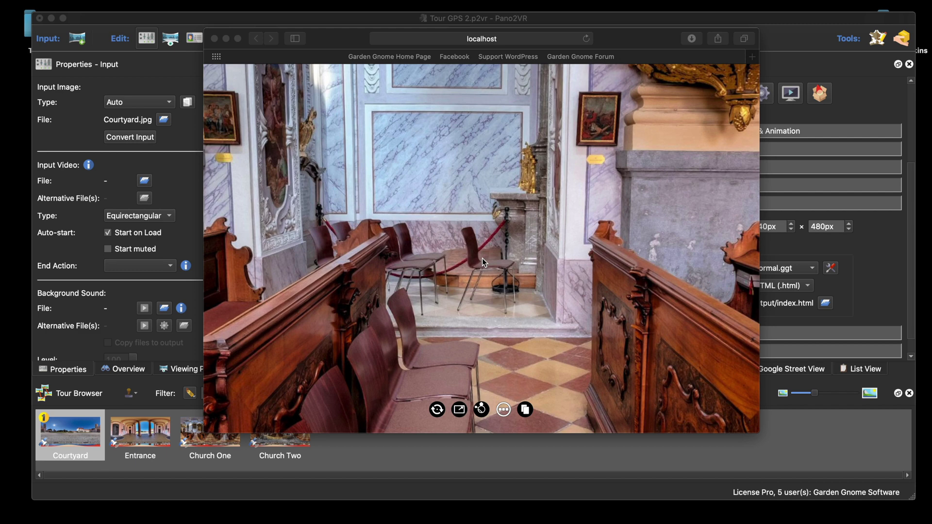
pyautogui.moveTo(345, 38); pyautogui.dragTo(327, 32)
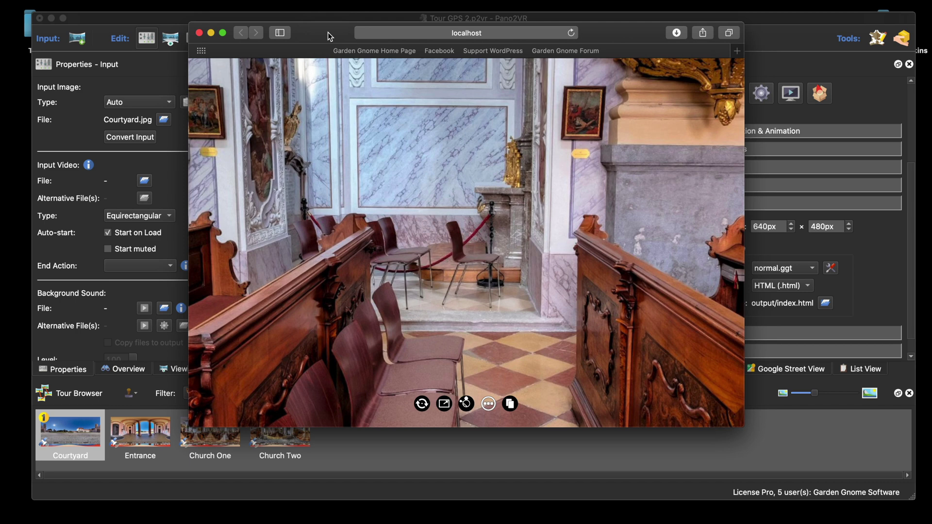
pyautogui.click(200, 33)
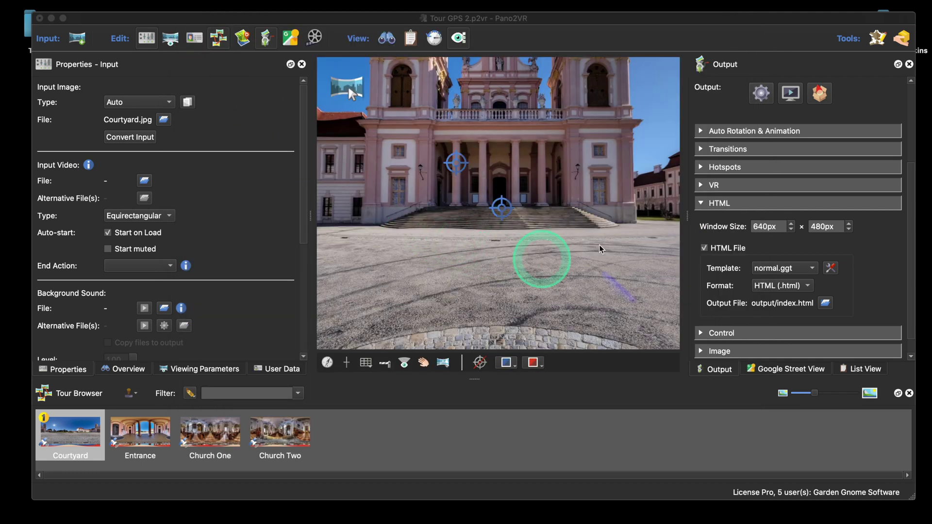
# Step: Generate the tour output again, tilt the Courtyard view downward, and open the grid menu in the preview
pyautogui.scroll(3, 777, 173)
pyautogui.click(759, 194)
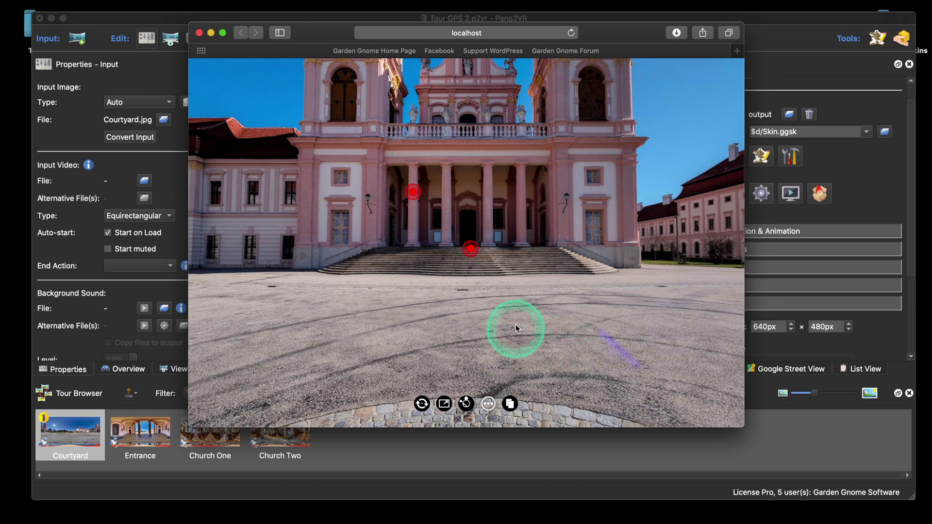
pyautogui.moveTo(515, 329); pyautogui.dragTo(513, 295)
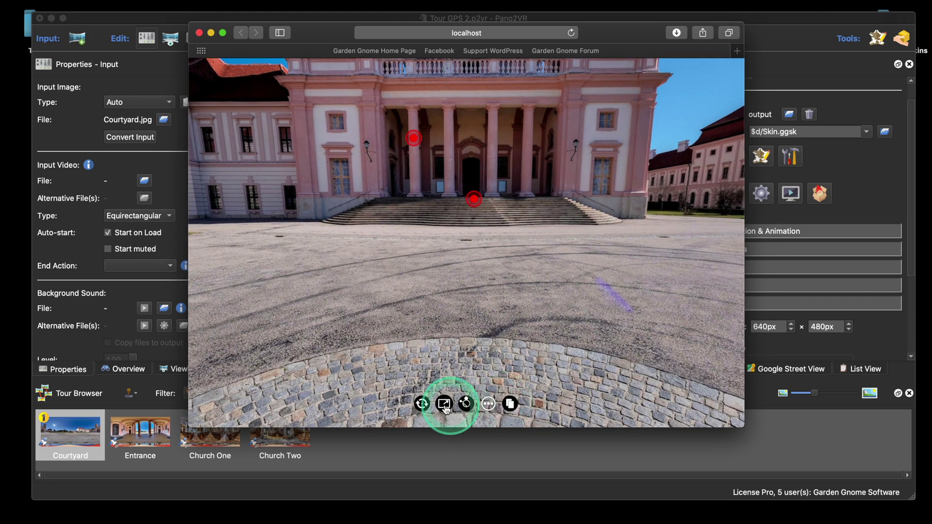
pyautogui.click(489, 406)
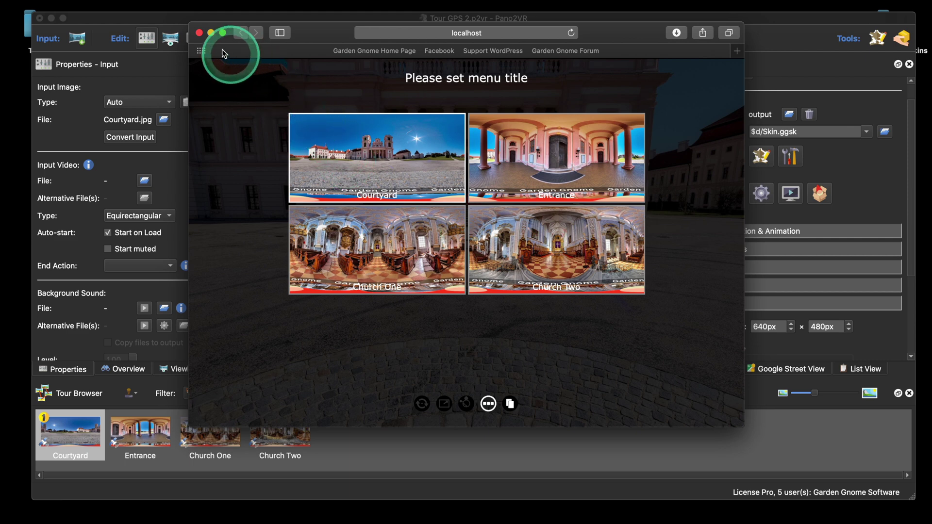
# Step: Open the Garden Gnome home page in a new Safari window and go to the Pano2VR documentation
pyautogui.moveTo(455, 519)
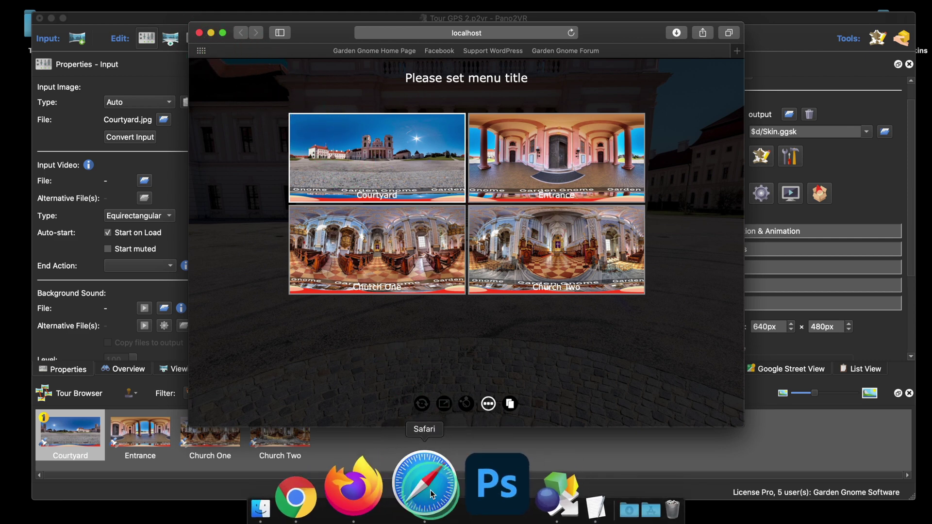
pyautogui.moveTo(429, 490); pyautogui.dragTo(450, 353)
pyautogui.click(312, 131)
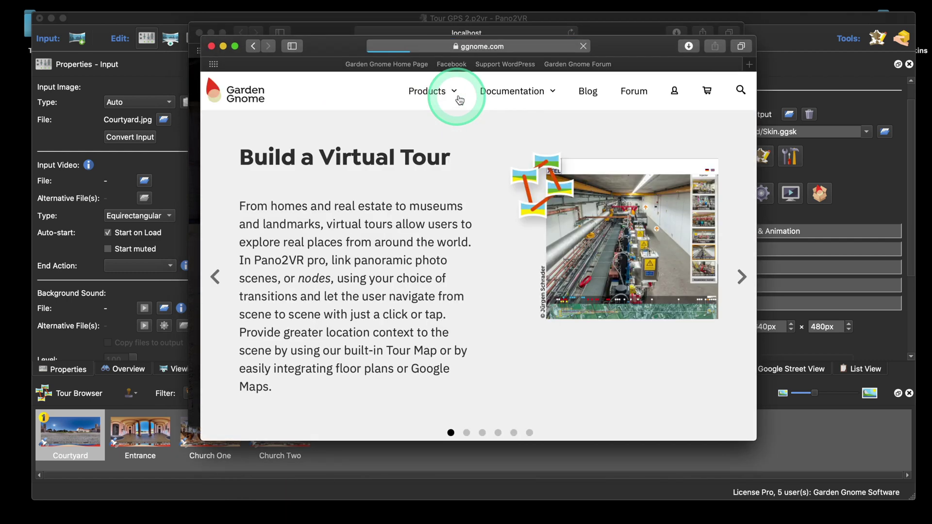
pyautogui.moveTo(511, 95)
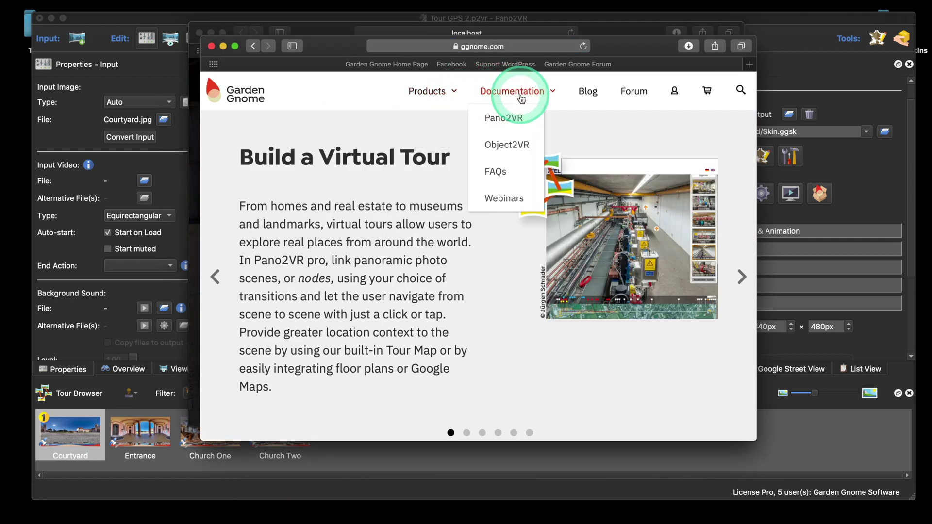
pyautogui.click(515, 118)
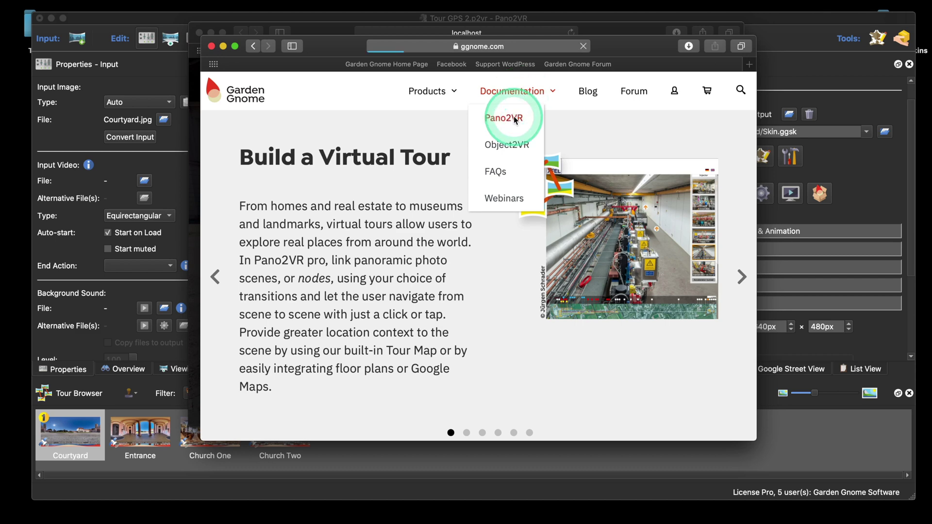
# Step: Expand the Reference section of the Pano2VR documentation and open the Javascript API page
pyautogui.scroll(-10, 623, 252)
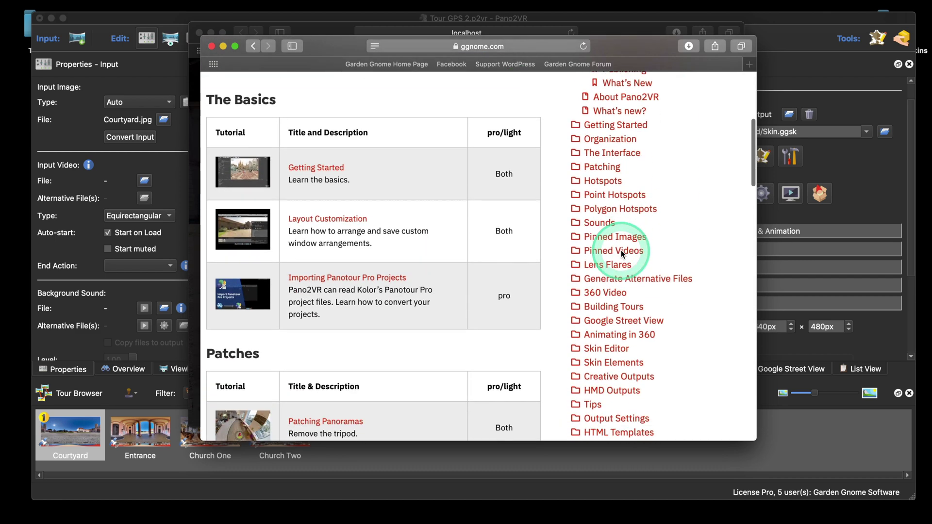
pyautogui.scroll(-3, 622, 254)
pyautogui.click(621, 312)
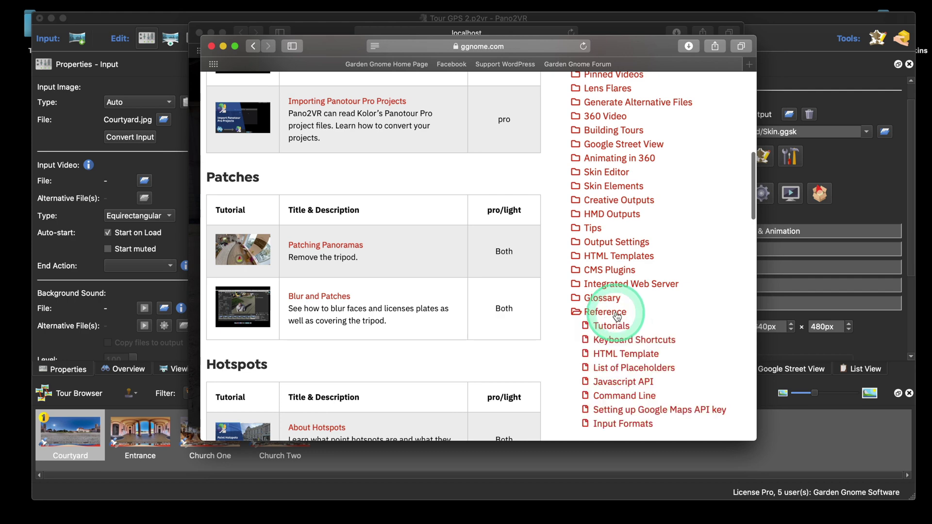
pyautogui.scroll(-3, 656, 293)
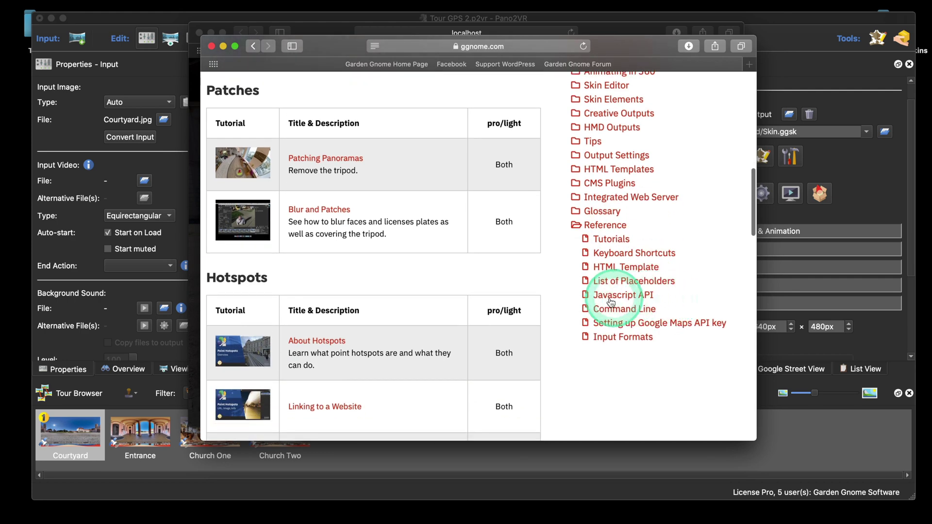
pyautogui.click(635, 297)
# Step: Review how to use JavaScript in the Skin Editor on the Javascript API page, and close the documentation window
pyautogui.scroll(-10, 626, 297)
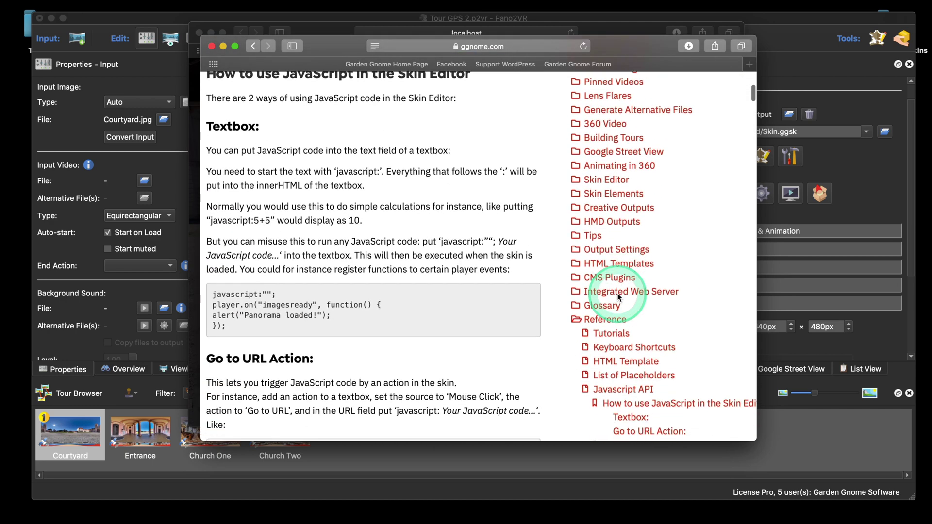
pyautogui.scroll(-5, 619, 297)
pyautogui.scroll(3, 619, 297)
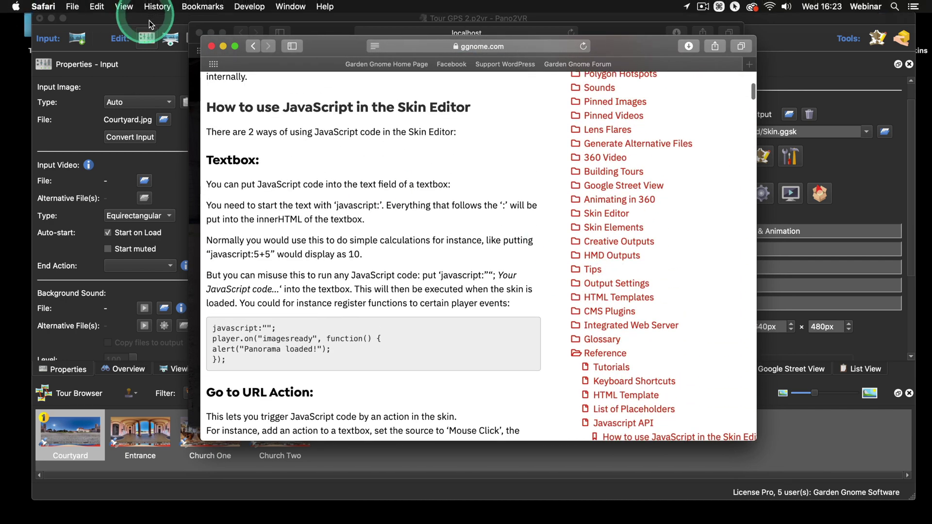
pyautogui.click(211, 46)
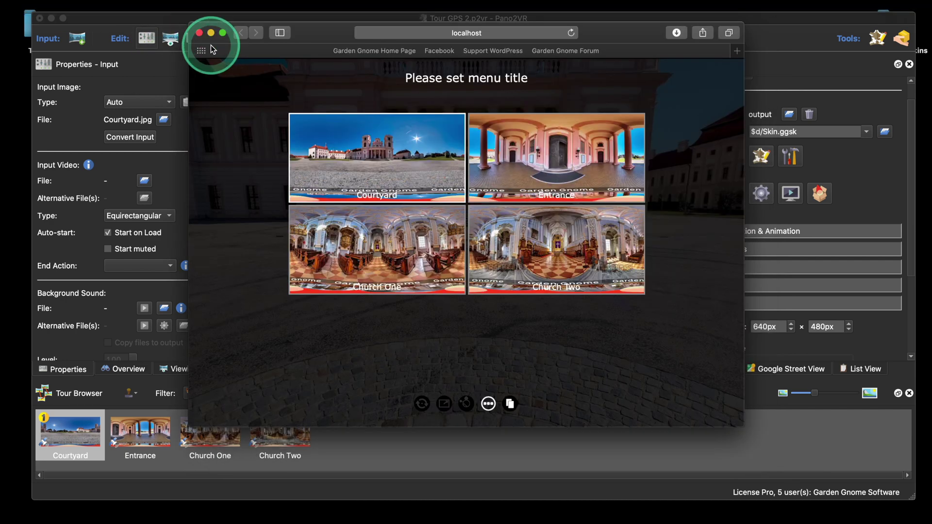
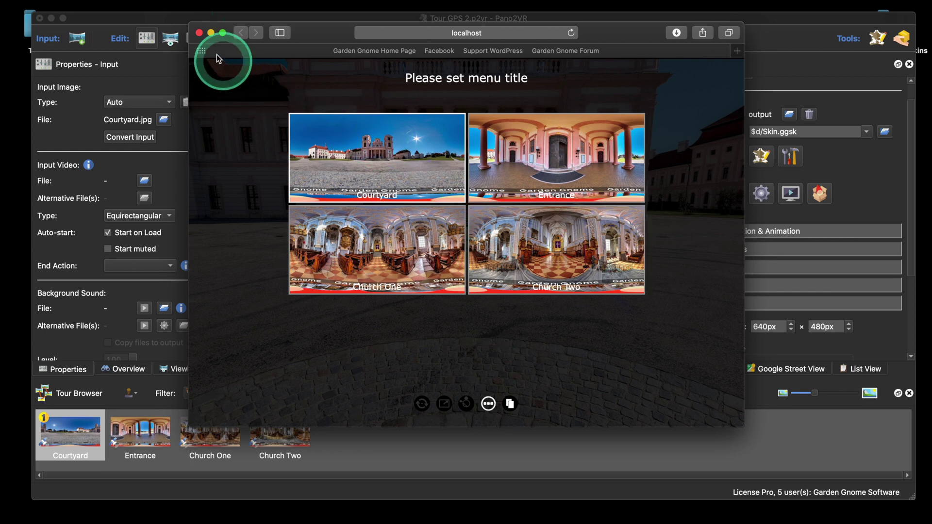
# Step: Close the browser preview of the tour and open Skin.ggsk in the Skin Editor
pyautogui.click(199, 34)
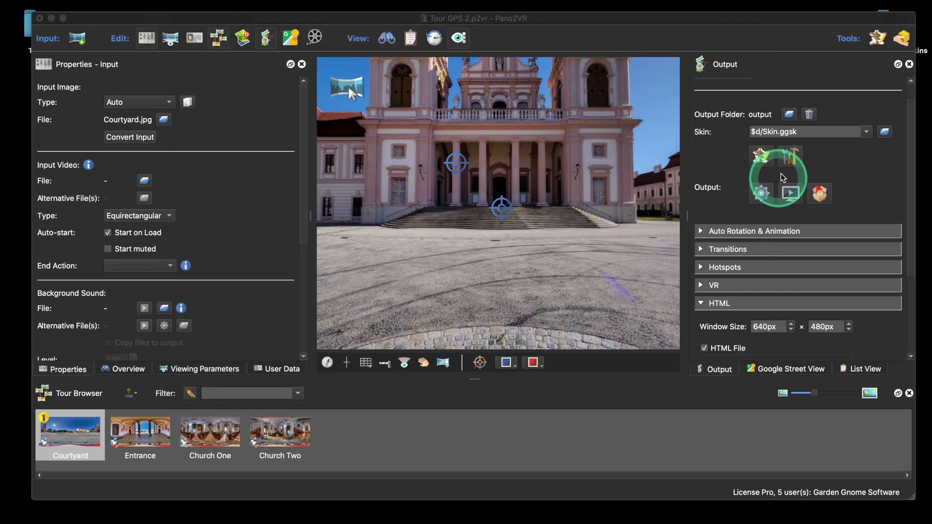
pyautogui.click(762, 156)
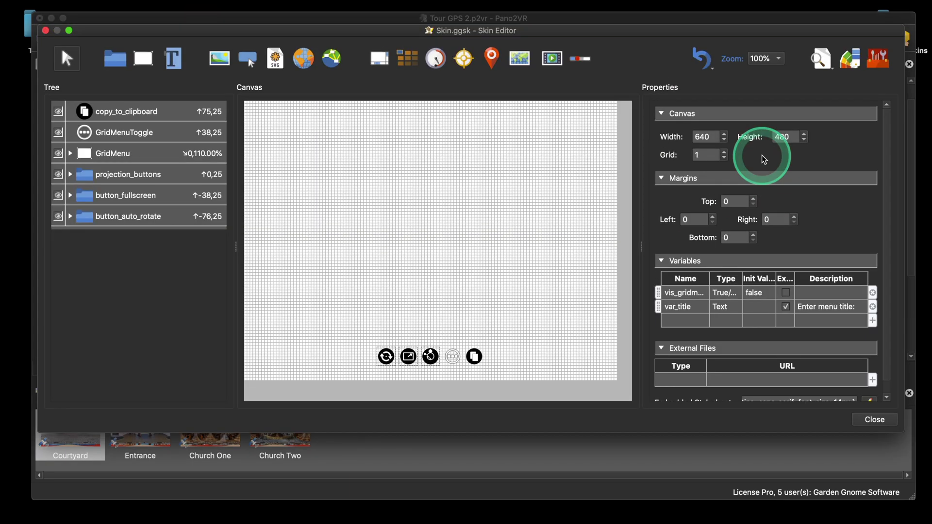
pyautogui.click(383, 238)
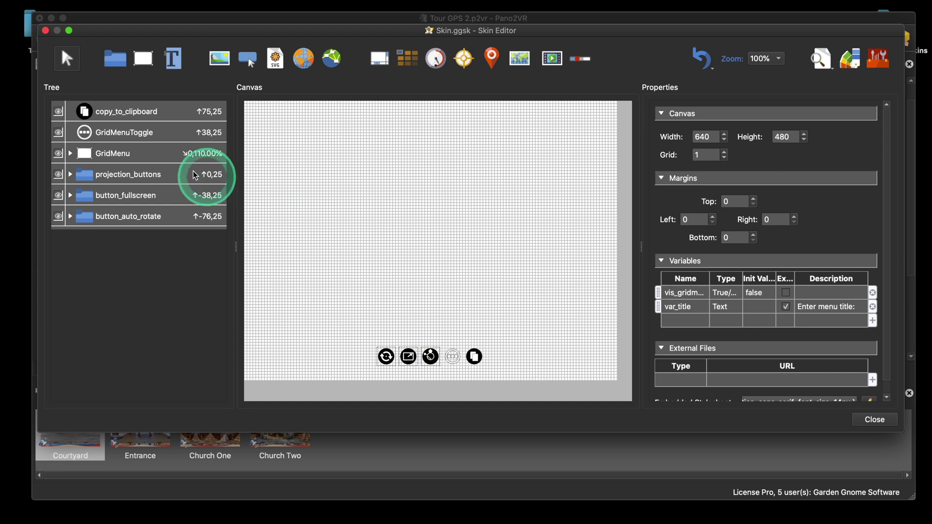
# Step: Select the GridMenuToggle element and examine its position, anchor, appearance and SVG image settings
pyautogui.click(137, 135)
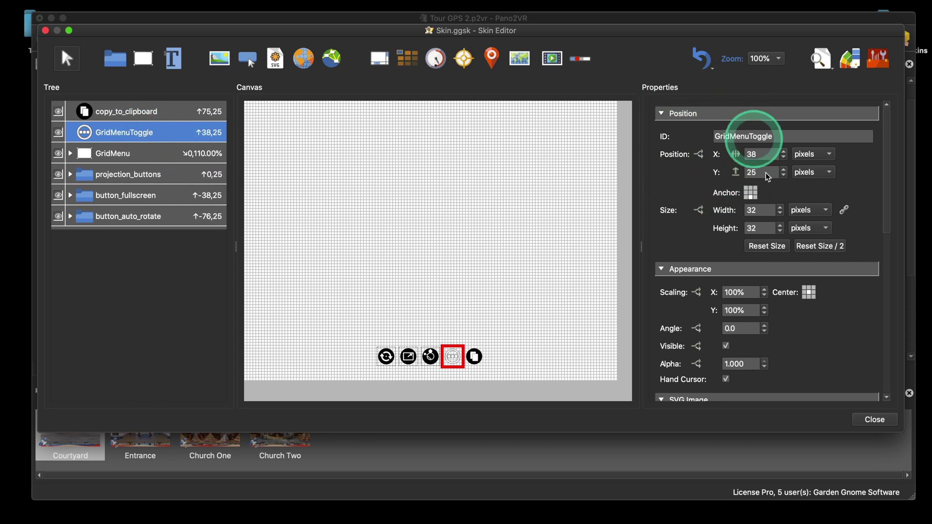
pyautogui.scroll(-3, 815, 296)
pyautogui.scroll(-3, 819, 300)
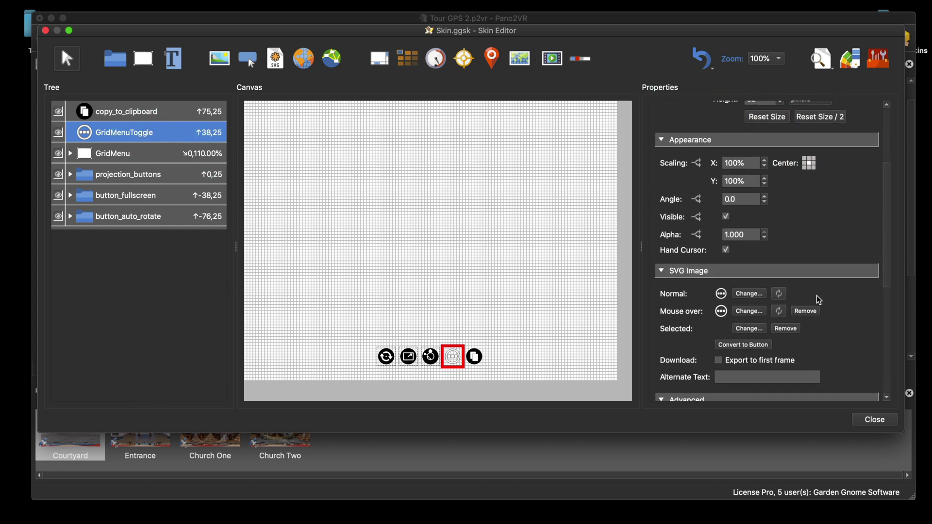
pyautogui.scroll(5, 819, 299)
pyautogui.scroll(1, 819, 300)
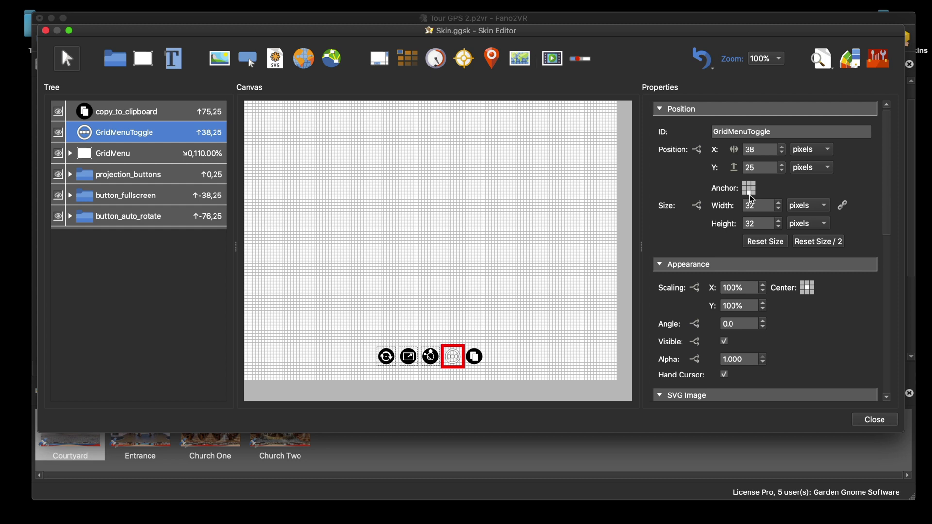
# Step: Open the skin's live preview, enlarge it to about 721 × 584 to check the button placement, and close it
pyautogui.click(821, 68)
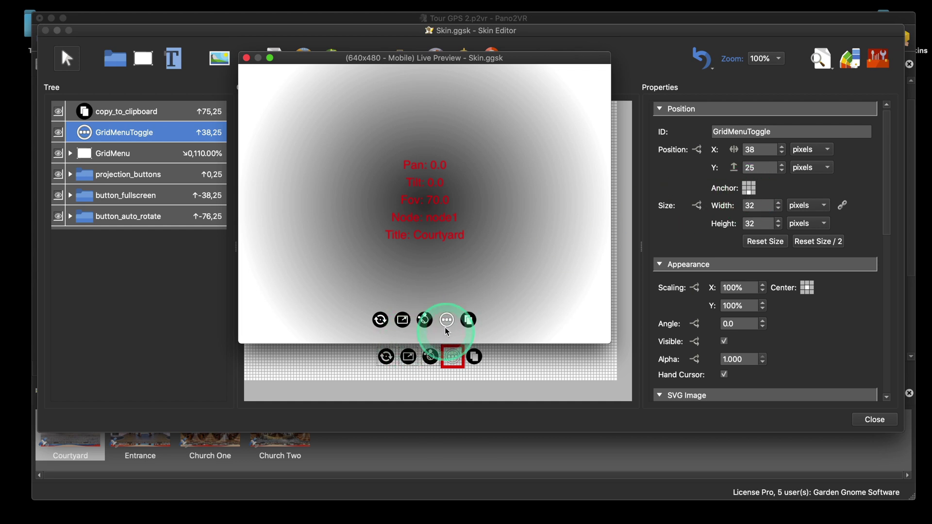
pyautogui.moveTo(605, 341)
pyautogui.mouseDown()
pyautogui.moveTo(604, 359)
pyautogui.moveTo(605, 176)
pyautogui.moveTo(605, 340)
pyautogui.mouseUp()
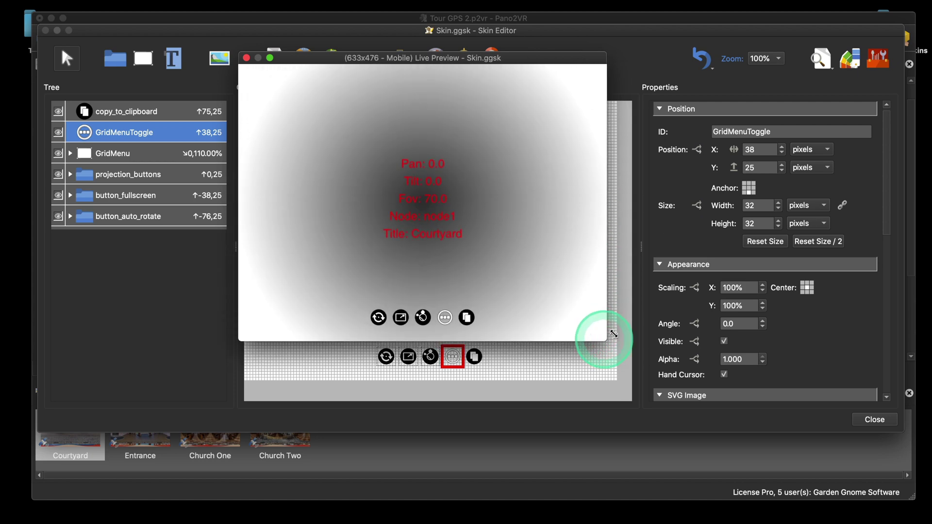
pyautogui.moveTo(604, 348); pyautogui.dragTo(658, 405)
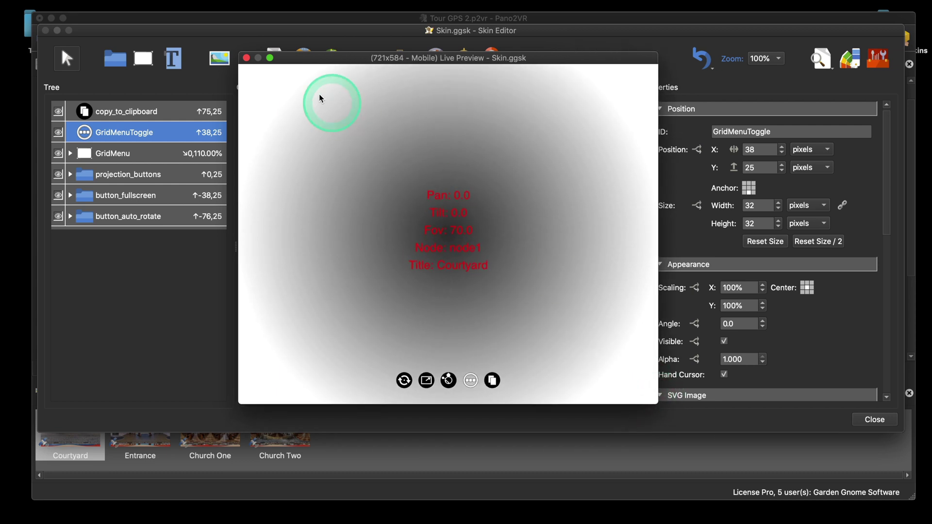
pyautogui.click(246, 58)
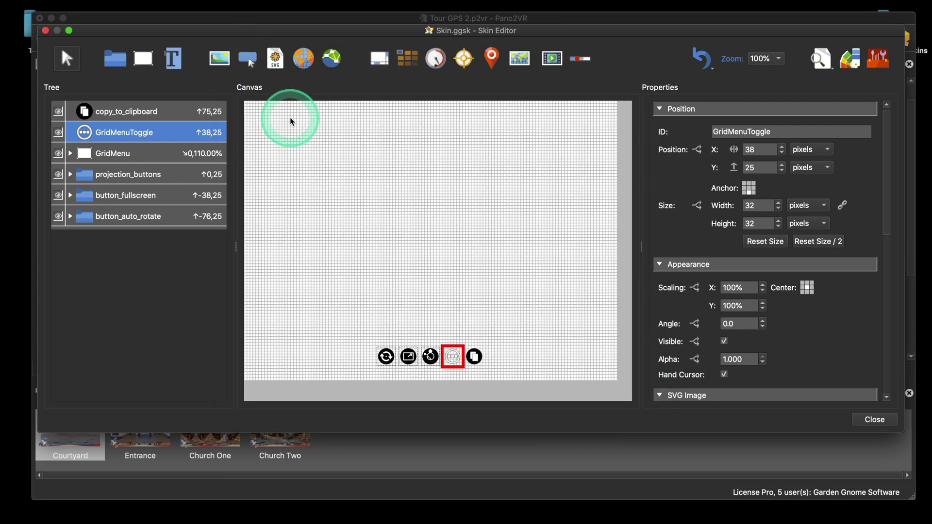
# Step: Replace the normal-state SVG image of GridMenuToggle with skin3-43.svg from the Pano2VR 101 Skins folder
pyautogui.click(122, 134)
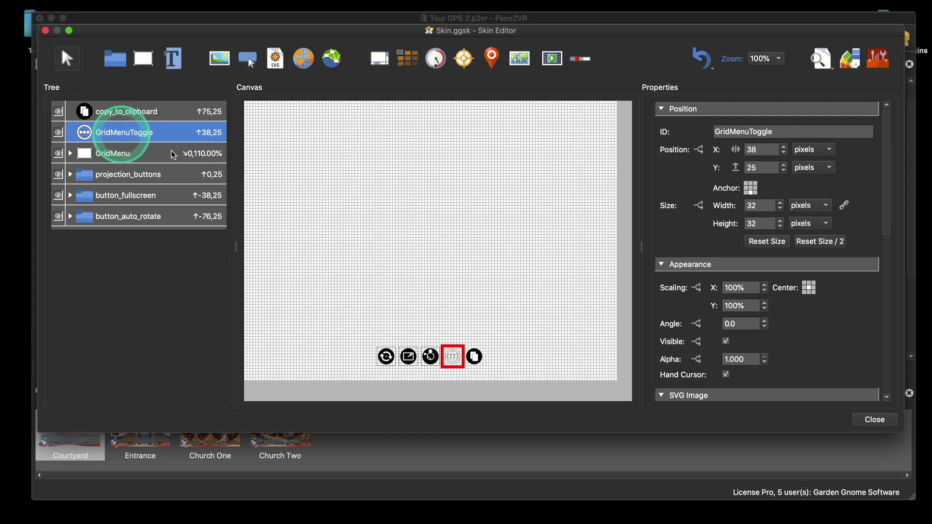
pyautogui.scroll(-5, 780, 302)
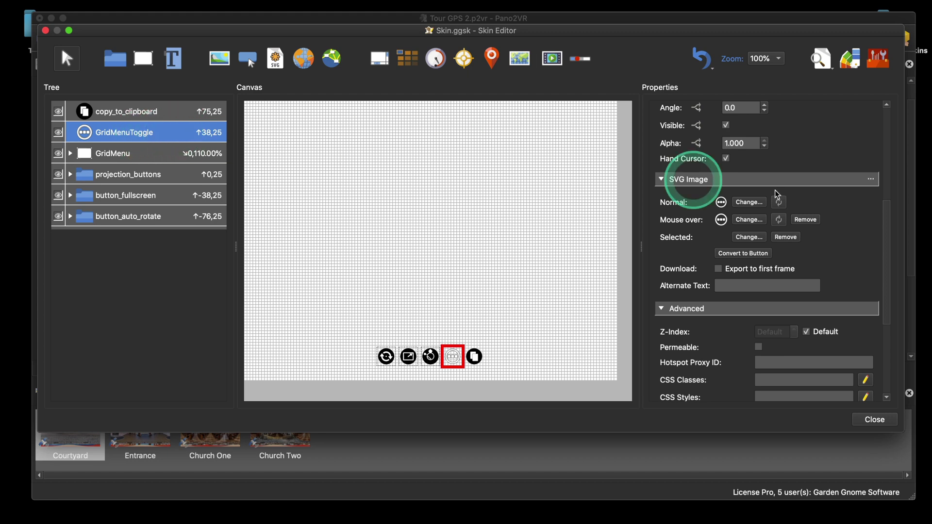
pyautogui.click(750, 202)
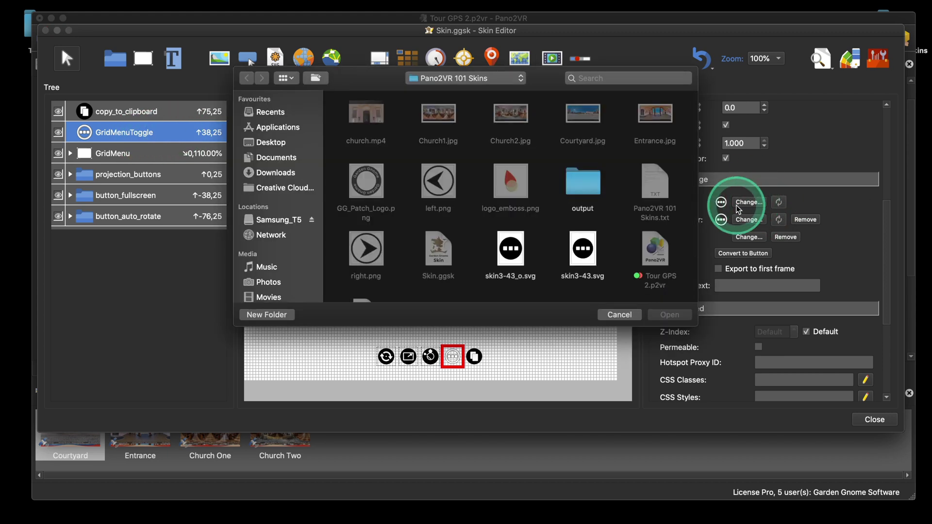
pyautogui.click(587, 251)
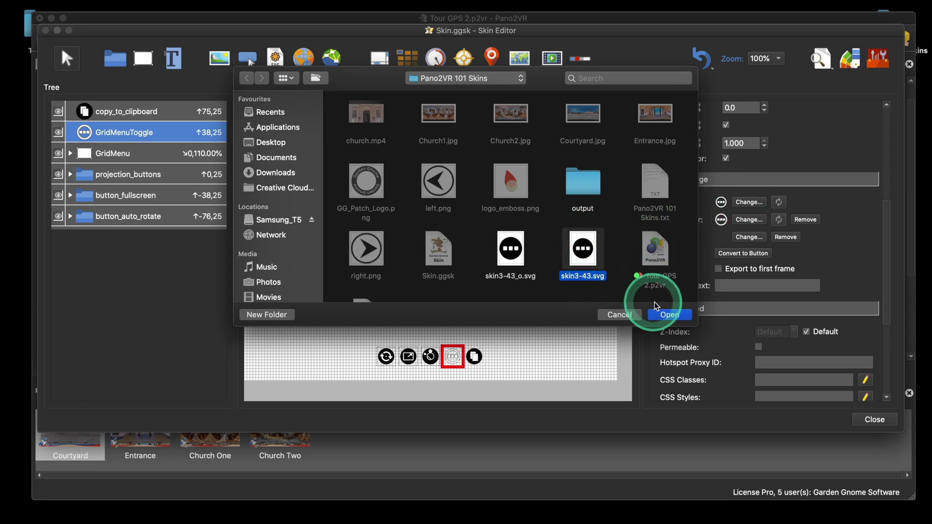
pyautogui.click(670, 316)
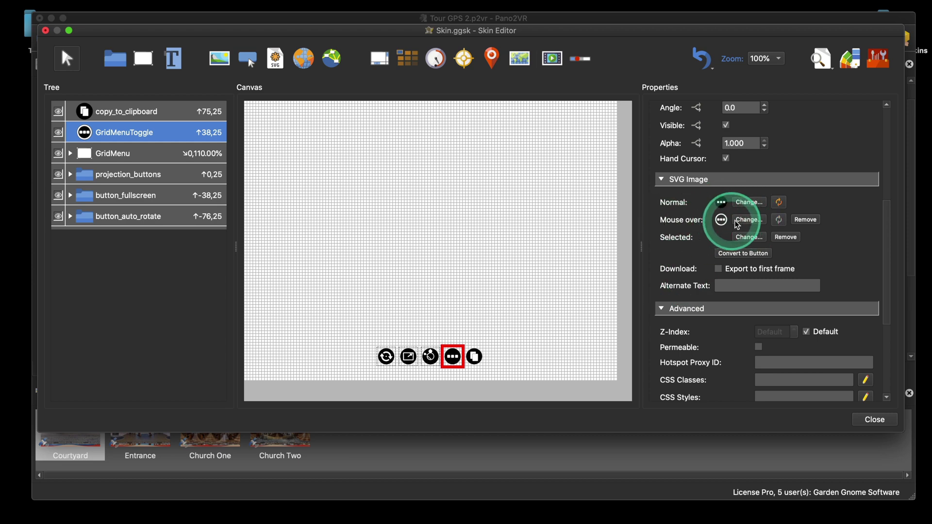
# Step: Replace GridMenuToggle's mouse-over SVG image with skin3-43_o.svg and open the skin's live preview
pyautogui.click(749, 220)
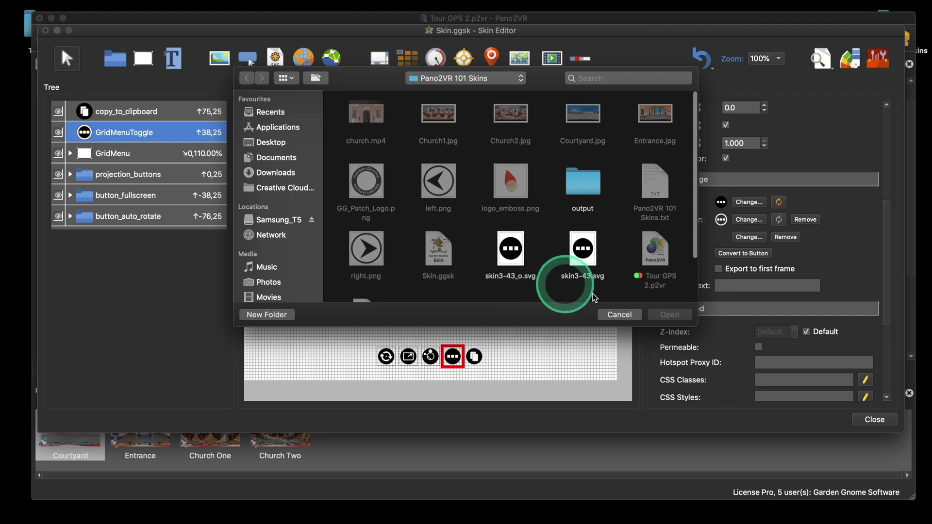
pyautogui.click(520, 257)
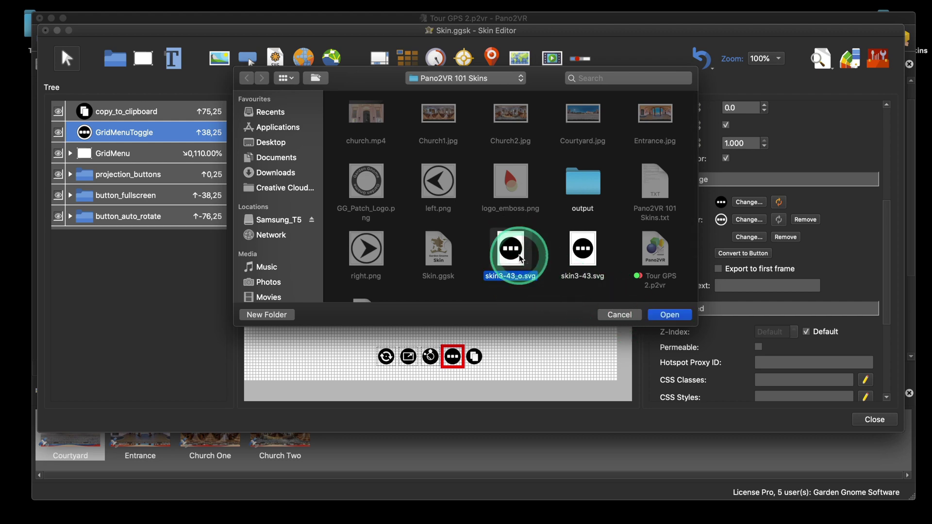
pyautogui.click(677, 315)
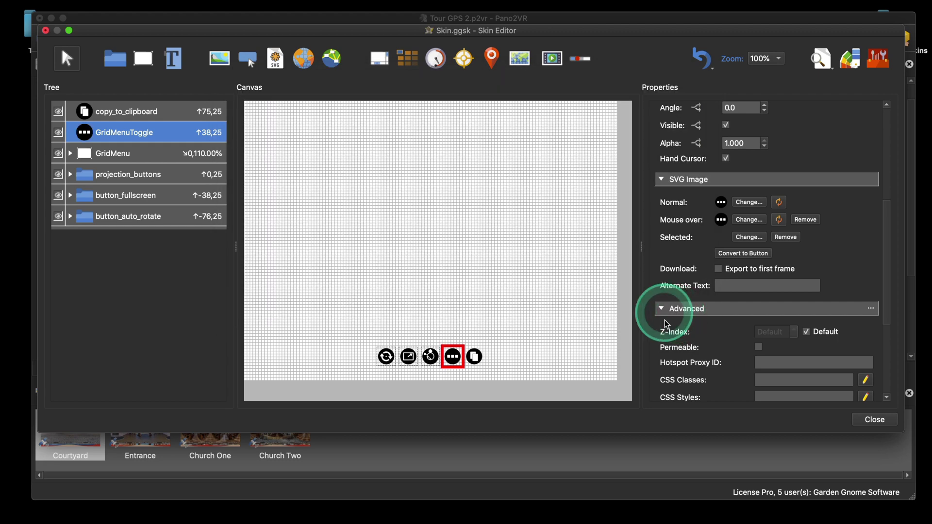
pyautogui.click(821, 58)
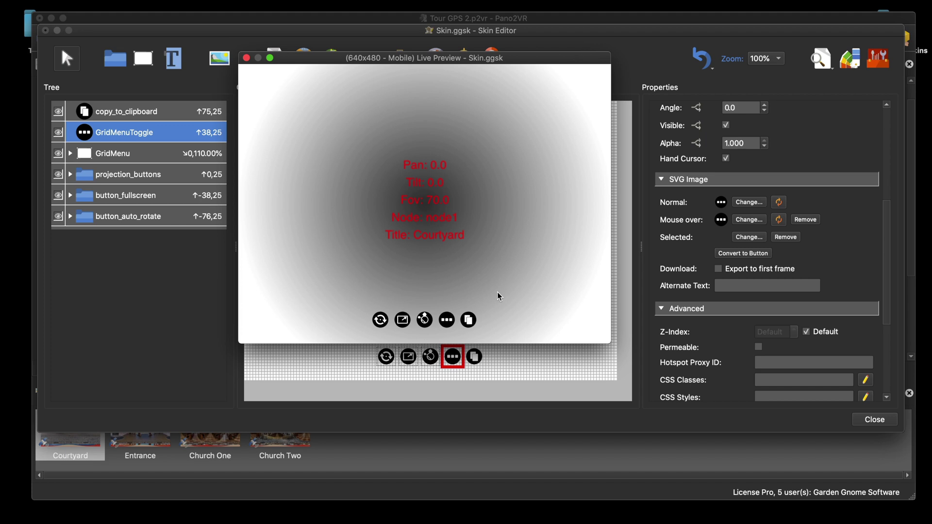
# Step: Close the live preview and begin creating one component from the GridMenuToggle and GridMenu elements
pyautogui.click(247, 59)
pyautogui.click(387, 188)
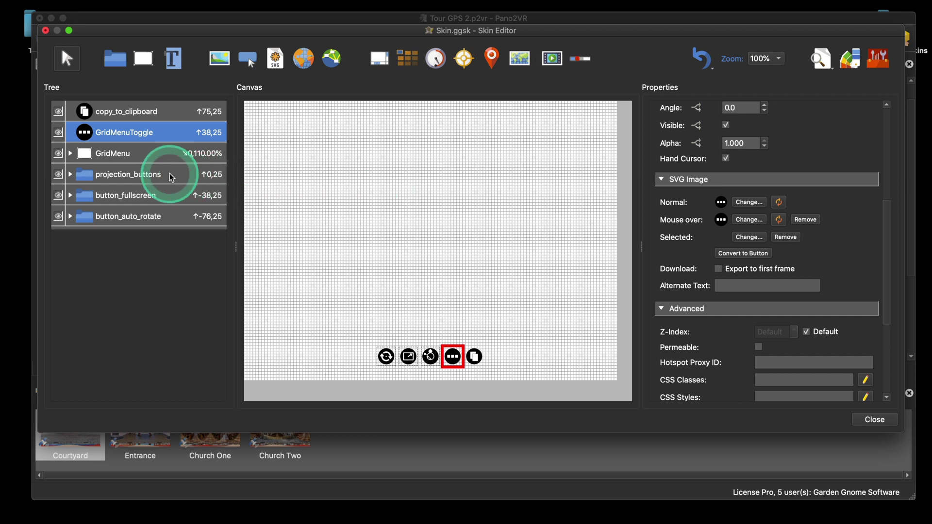
pyautogui.keyDown('super'); pyautogui.click(130, 155); pyautogui.keyUp('super')
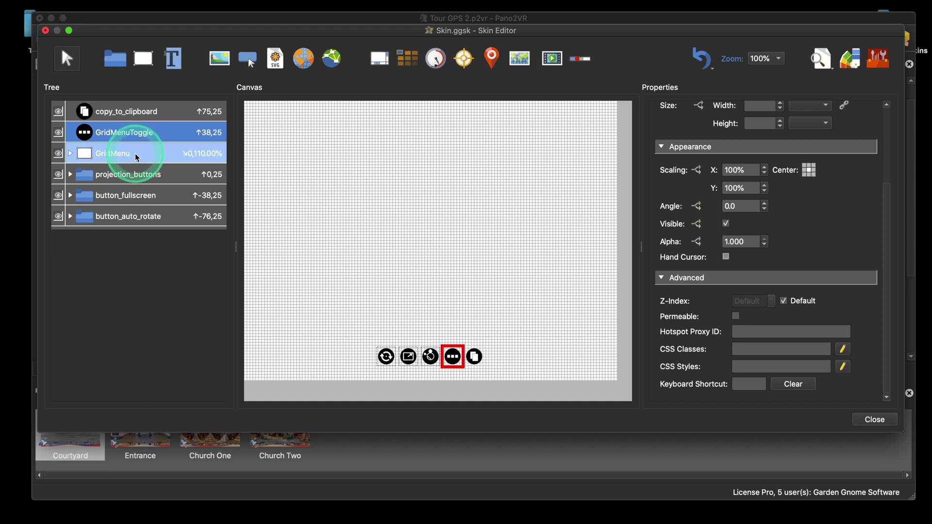
pyautogui.rightClick(141, 138)
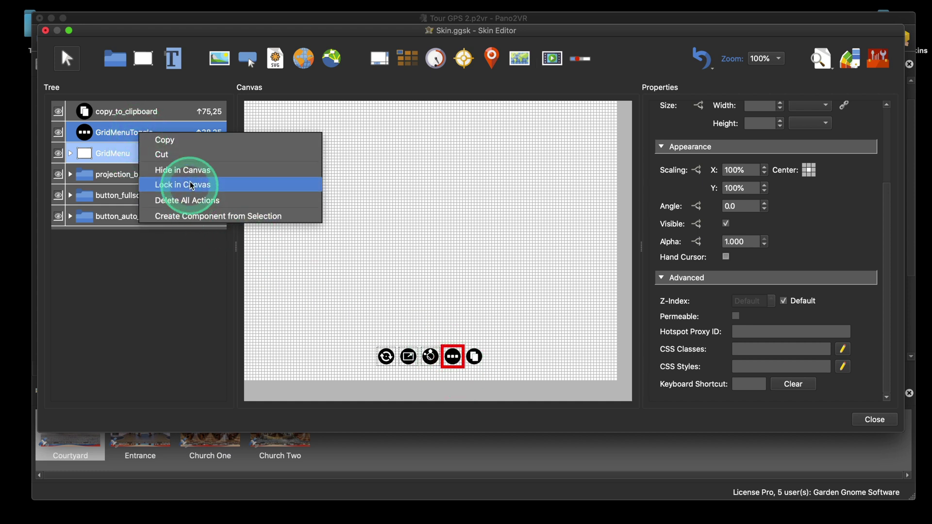
pyautogui.click(241, 223)
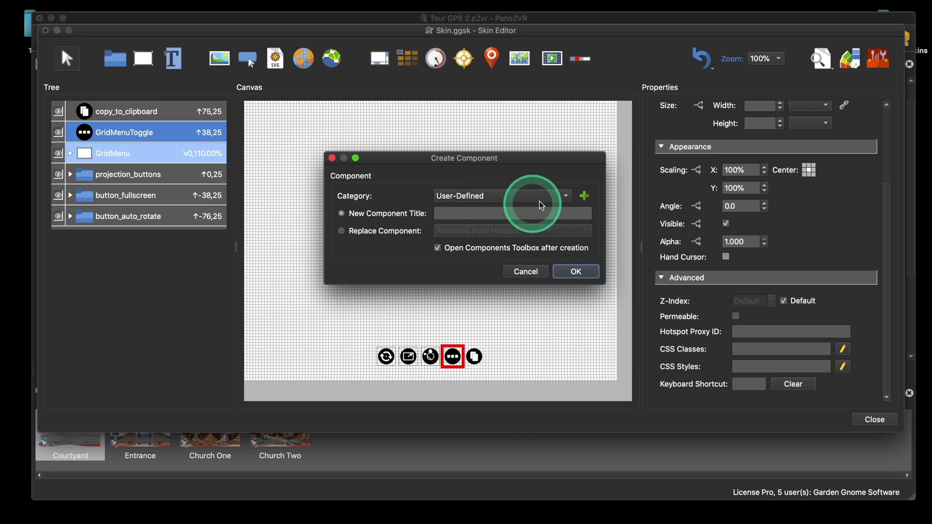
# Step: Examine the category choices and the existing components offered for replacement, leaving the new-component option chosen
pyautogui.click(559, 199)
pyautogui.click(549, 199)
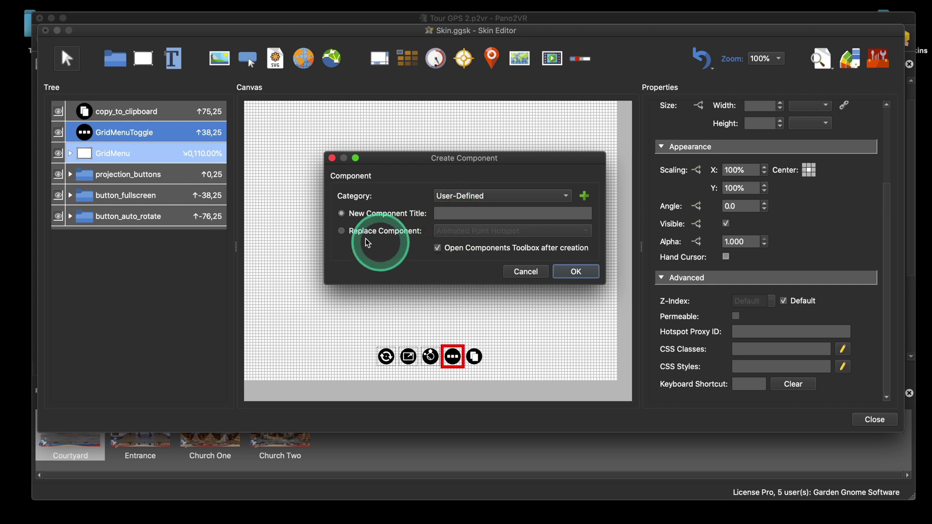
pyautogui.click(342, 232)
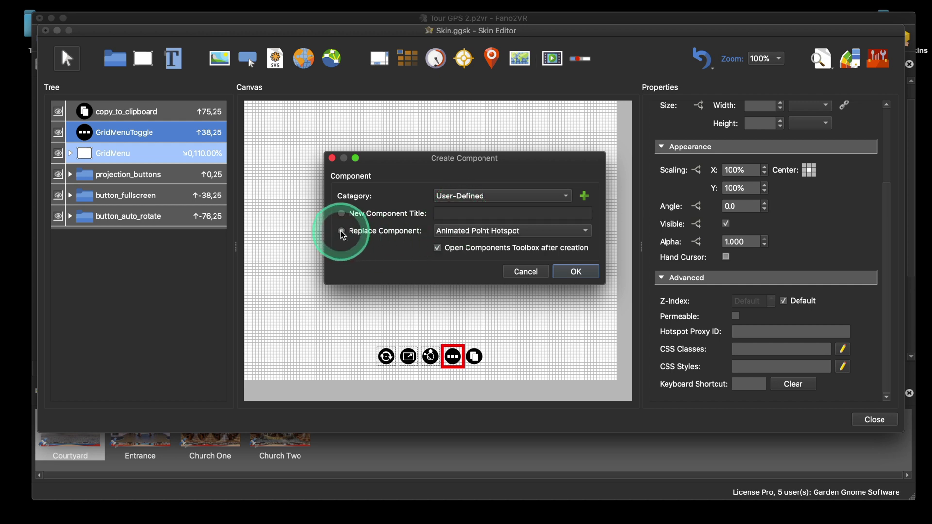
pyautogui.click(517, 232)
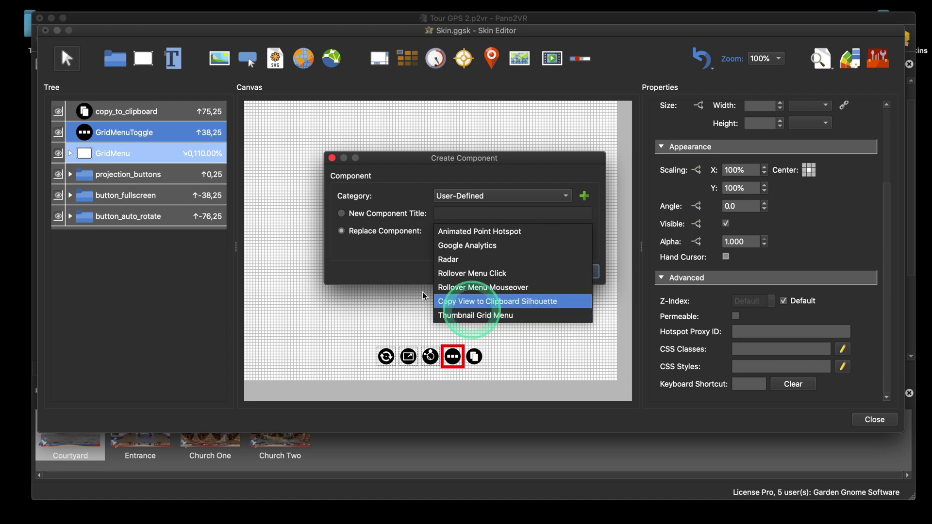
pyautogui.click(343, 219)
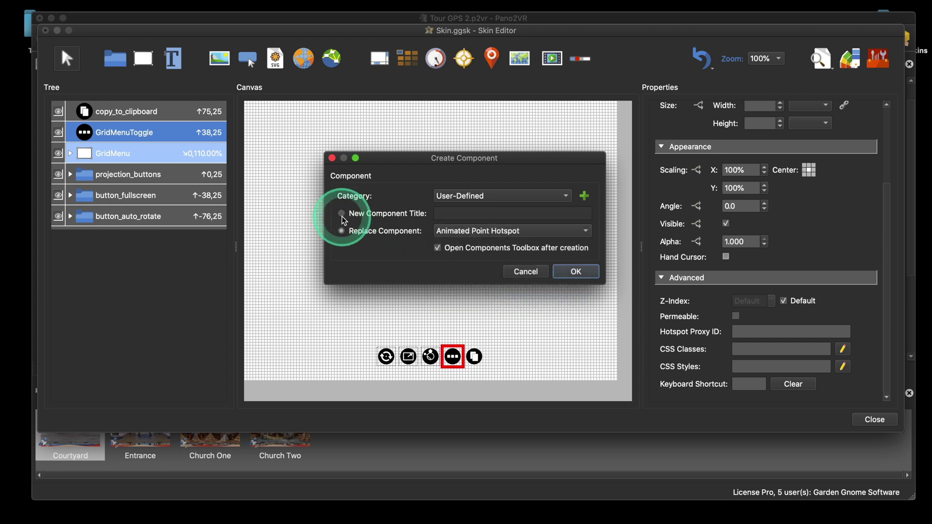
pyautogui.click(344, 218)
pyautogui.click(676, 258)
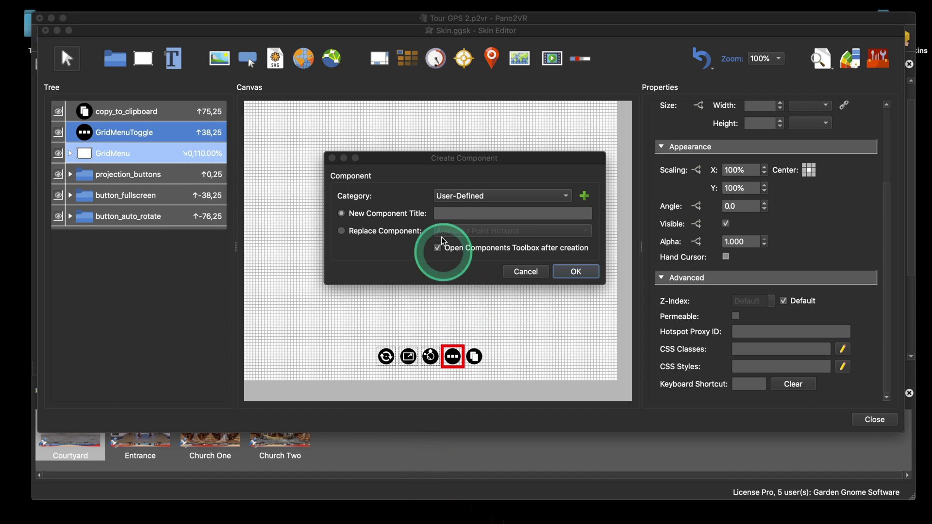
# Step: Create the new component in the User-Defined category with the title "Thumbnail Grid Menu Silohette"
pyautogui.click(448, 214)
pyautogui.write('Thumbnail Grid Menu Silohette')
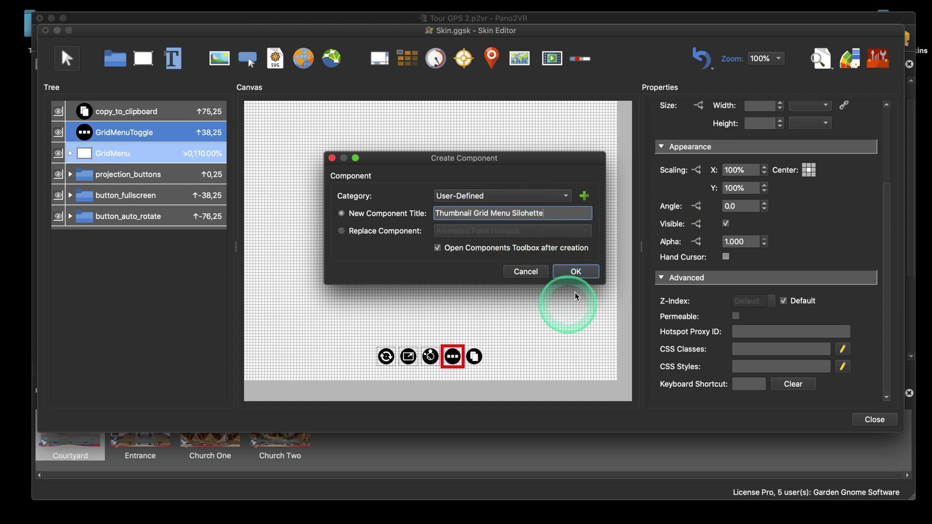
pyautogui.click(576, 271)
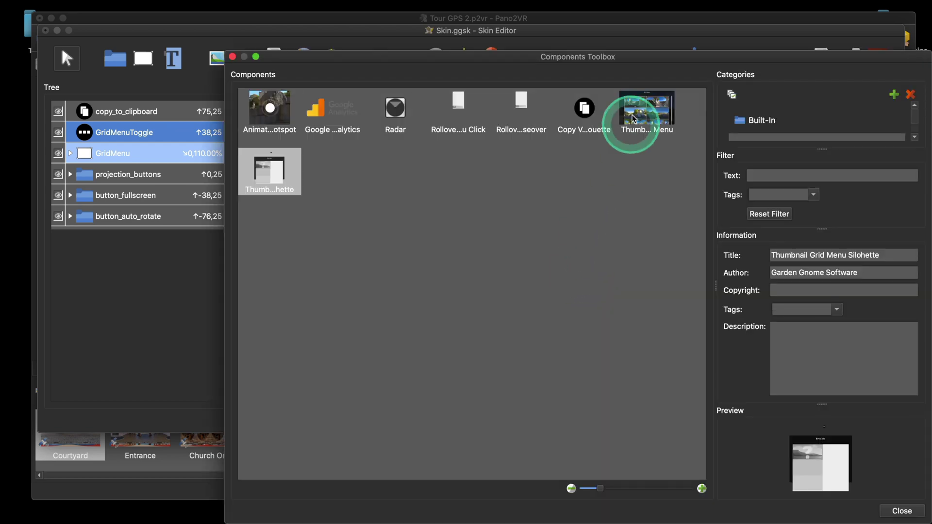
# Step: Change the title of the existing Thumbnail Grid Menu component to "Thumbnail Grid Menu Simplex"
pyautogui.click(316, 183)
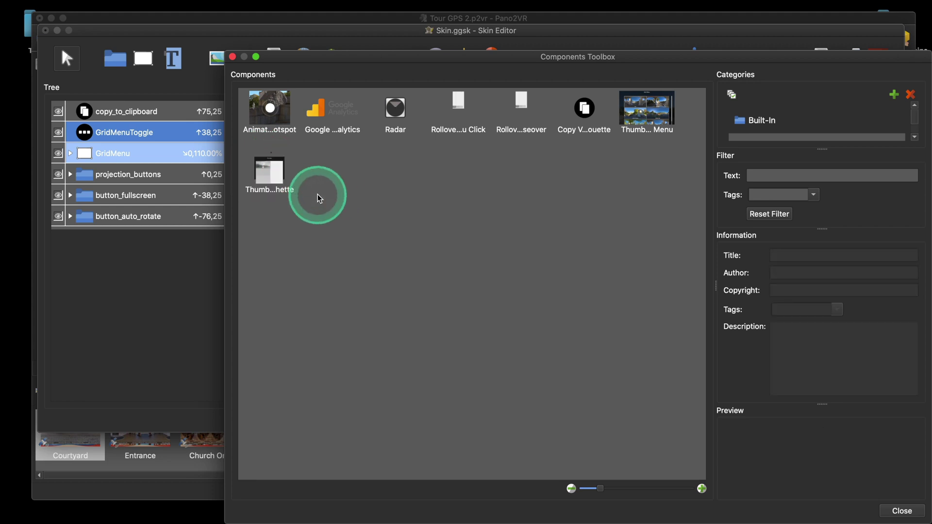
pyautogui.click(647, 109)
pyautogui.click(867, 256)
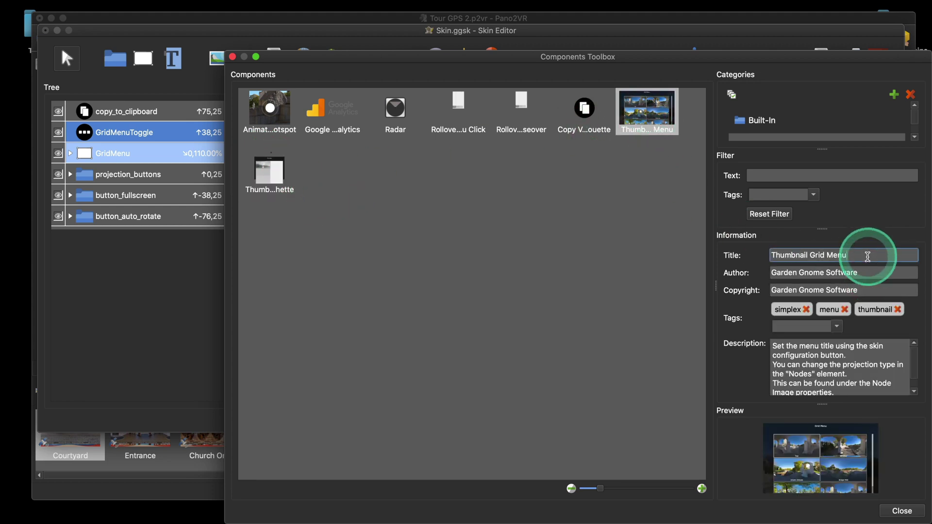
pyautogui.write('Sim')
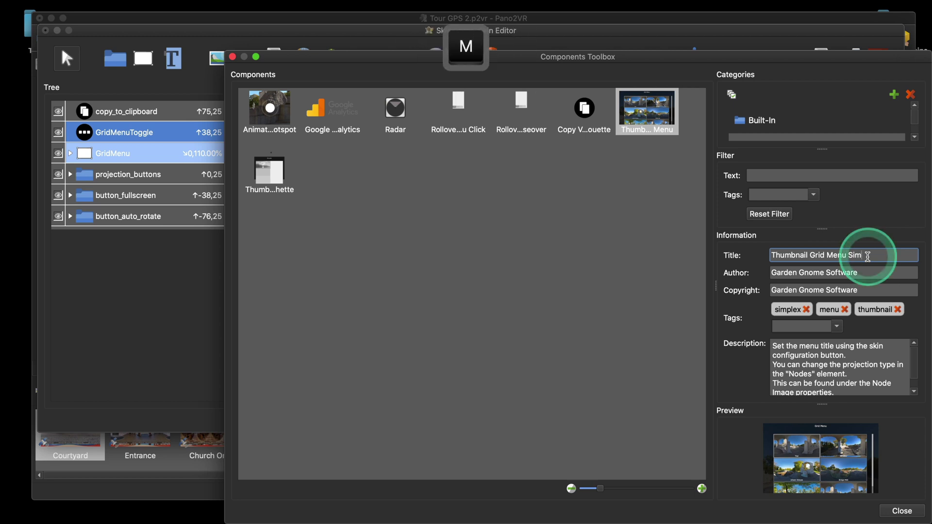
pyautogui.write('plex')
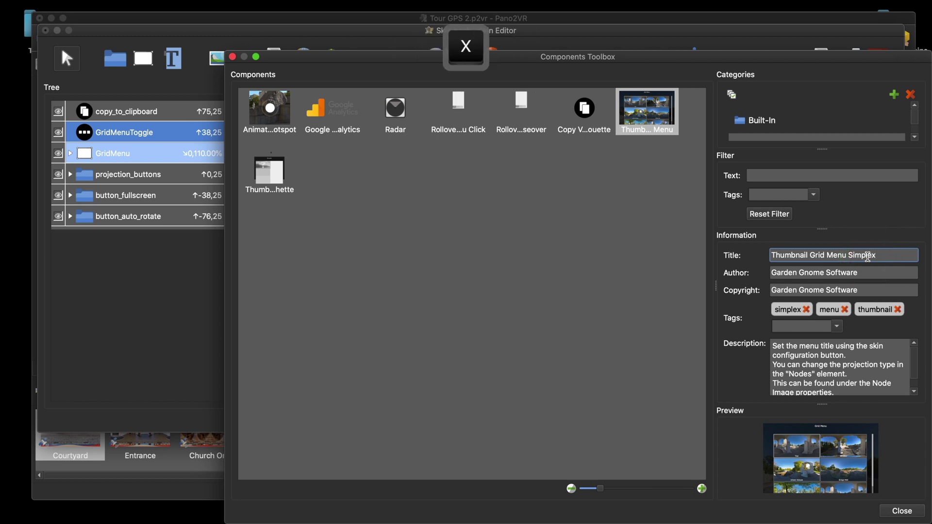
pyautogui.click(859, 234)
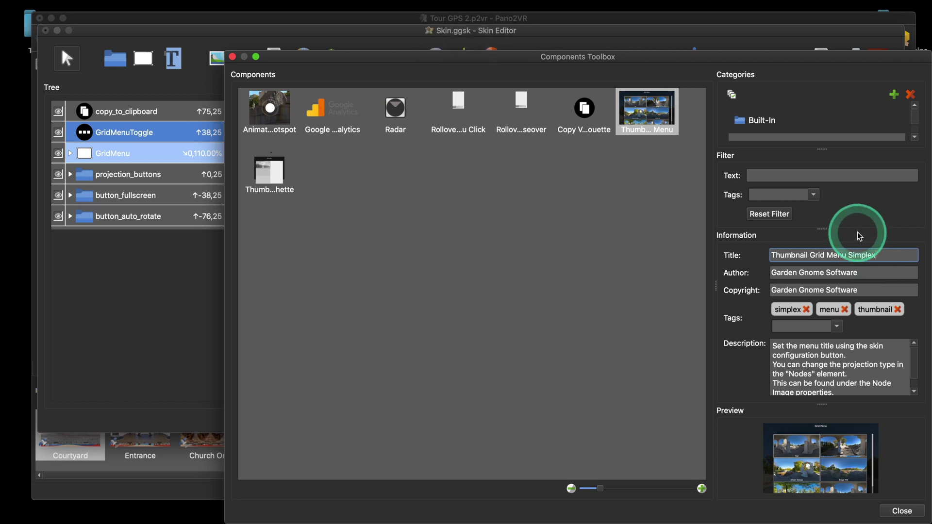
pyautogui.click(270, 173)
pyautogui.click(858, 258)
pyautogui.click(449, 166)
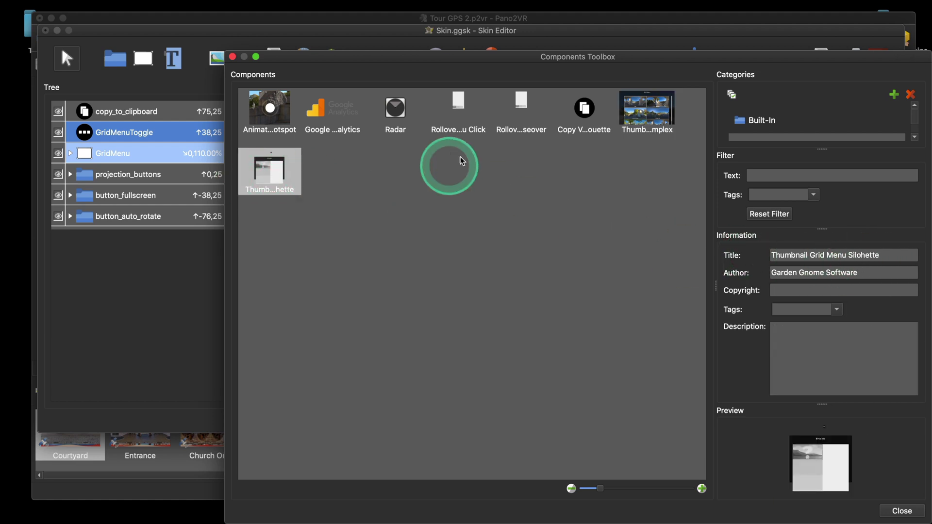
# Step: Copy the full description of Thumbnail Grid Menu Simplex into the empty description of Thumbnail Grid Menu Silohette
pyautogui.click(649, 117)
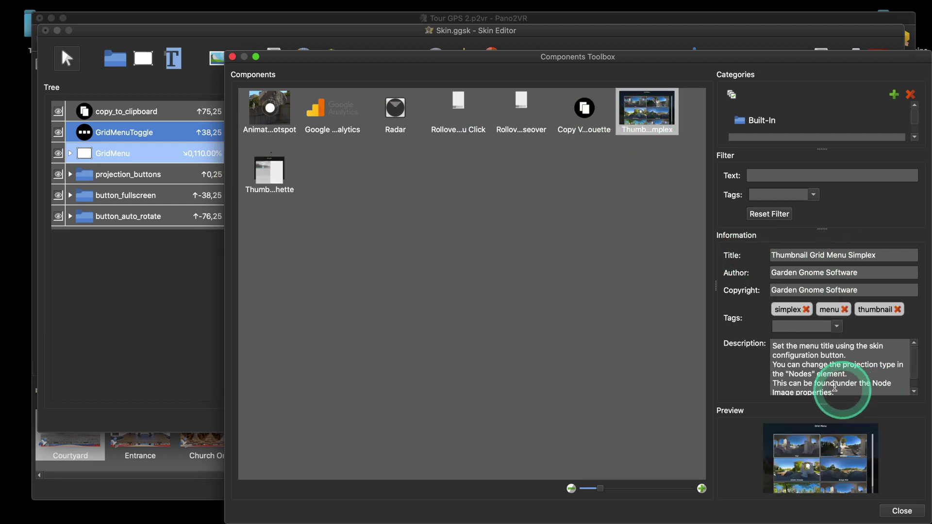
pyautogui.press('super+a')
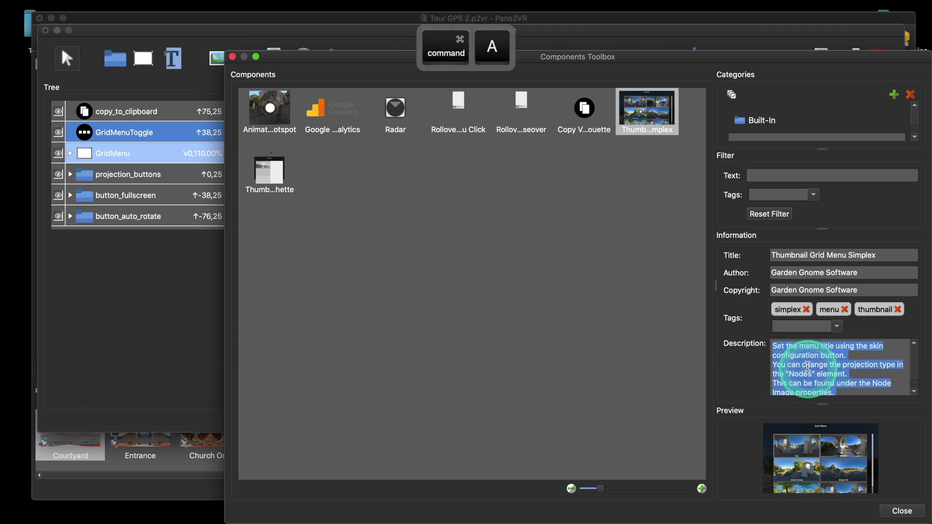
pyautogui.rightClick(809, 368)
pyautogui.click(833, 419)
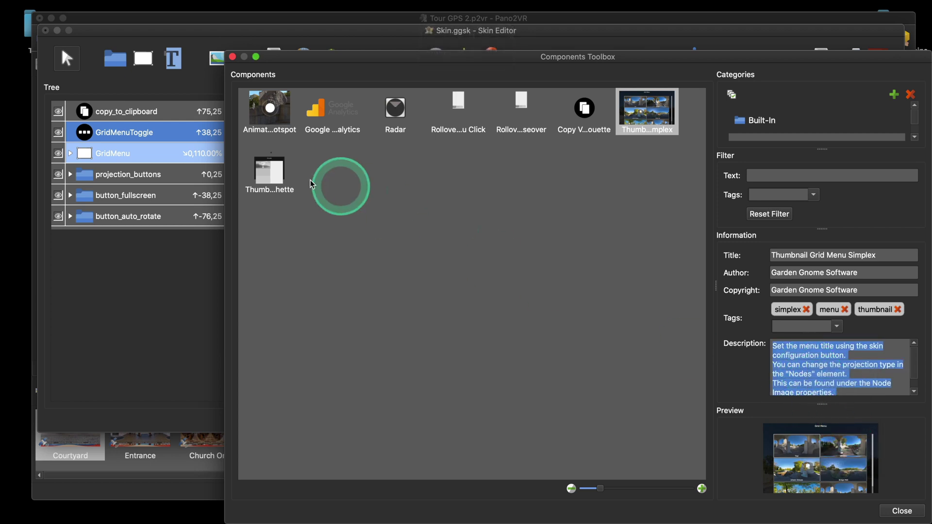
pyautogui.click(275, 173)
pyautogui.rightClick(820, 374)
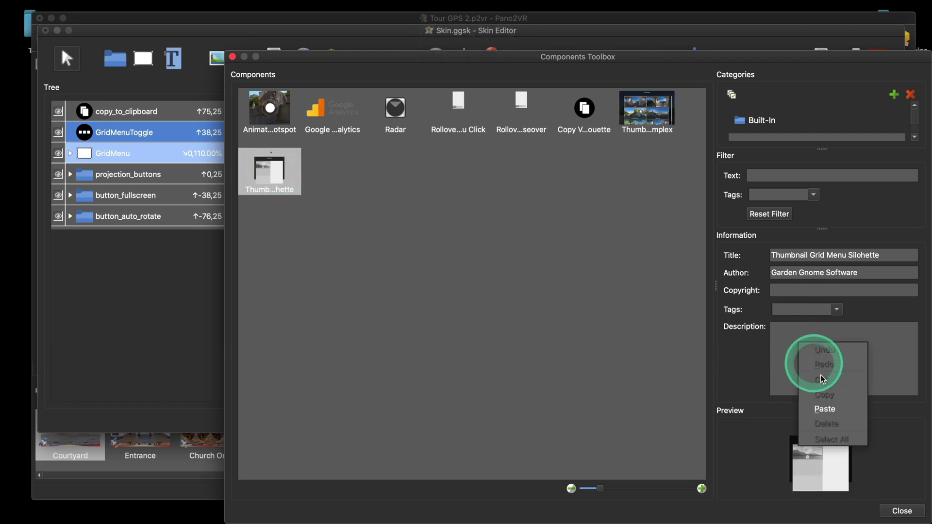
pyautogui.click(828, 409)
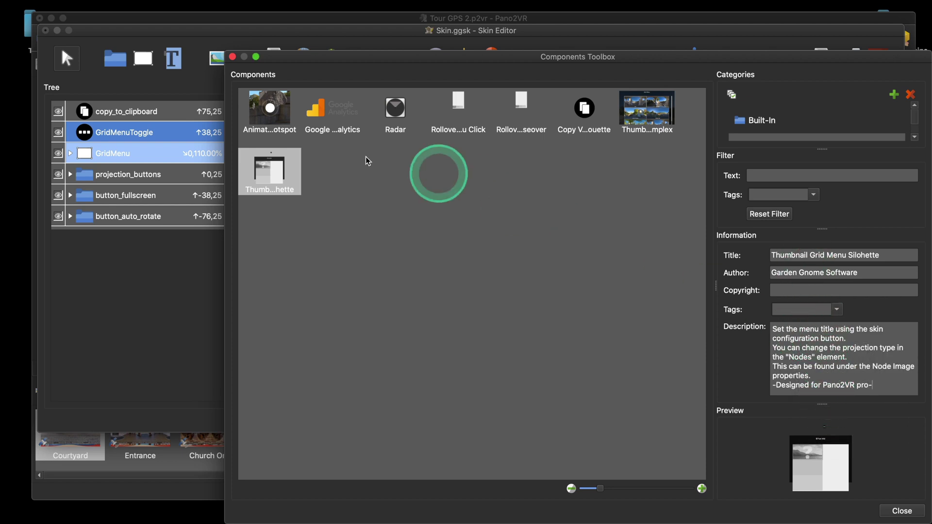
# Step: Select the Thumbnail Grid Menu Simplex component, close the Components Toolbox and deselect all skin elements
pyautogui.click(647, 111)
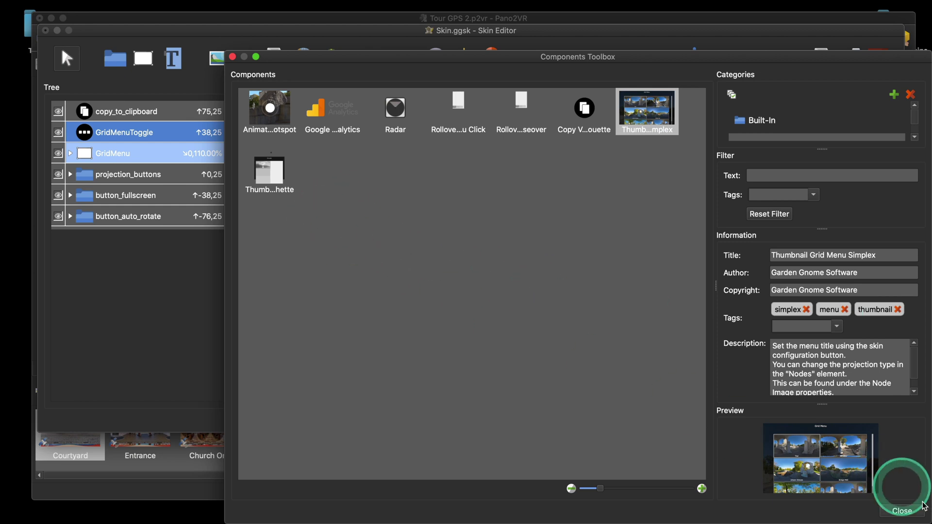
pyautogui.click(905, 512)
pyautogui.click(451, 293)
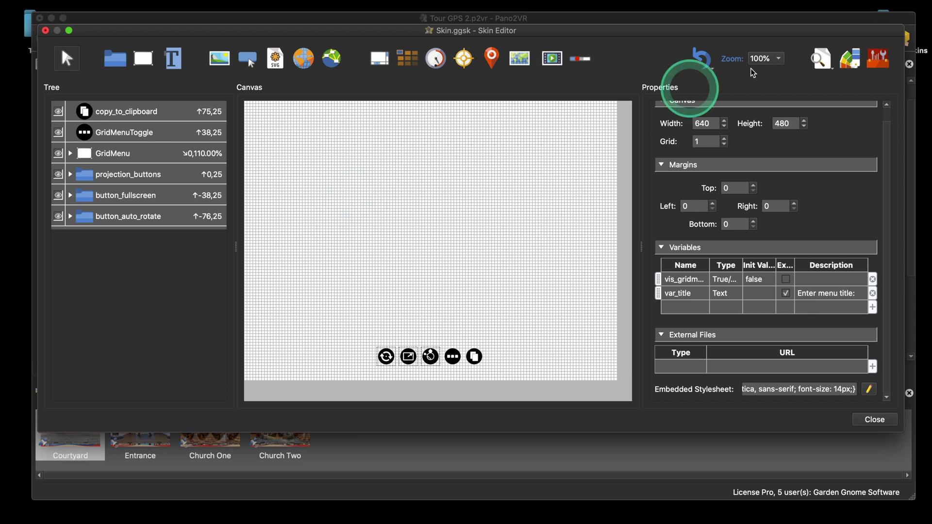
# Step: Reopen the Components Toolbox and open the User-Defined category's folder in Finder to show its component files
pyautogui.click(880, 59)
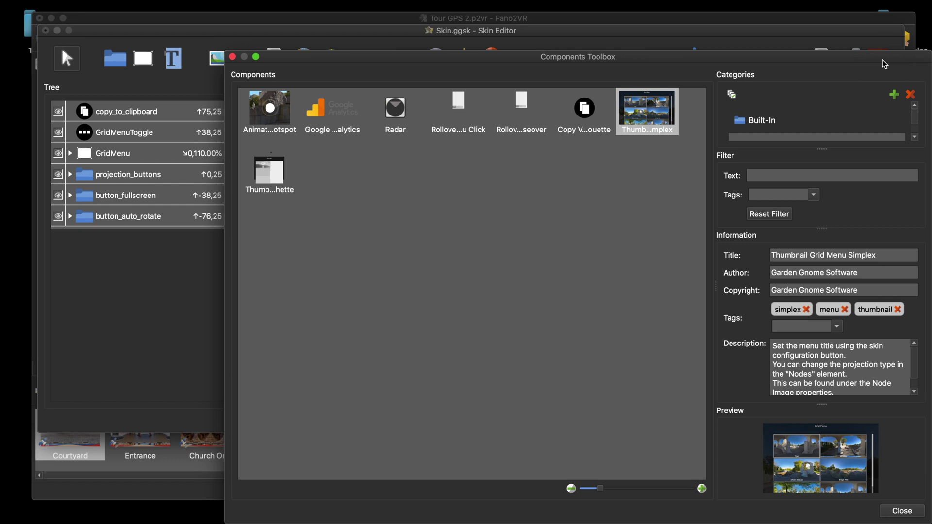
pyautogui.moveTo(880, 56); pyautogui.dragTo(800, 50)
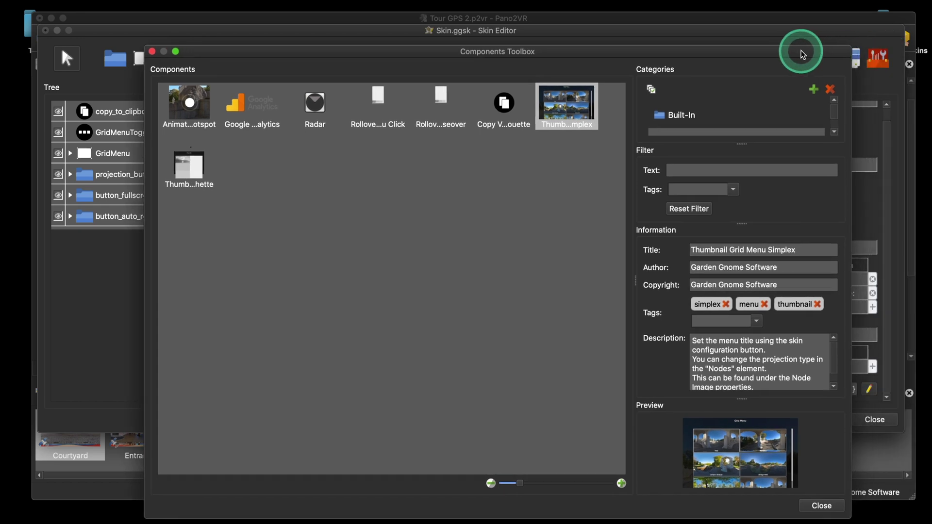
pyautogui.scroll(-1, 688, 117)
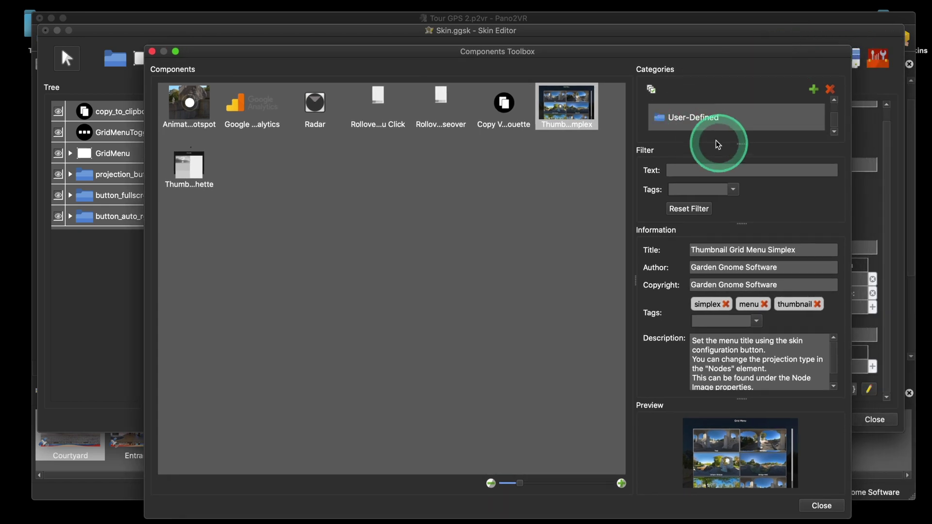
pyautogui.scroll(1, 691, 118)
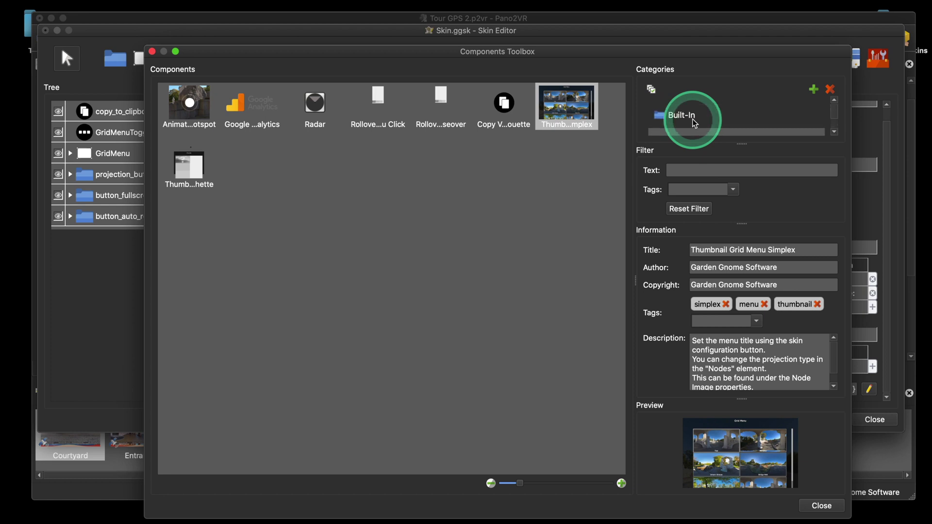
pyautogui.scroll(-1, 692, 118)
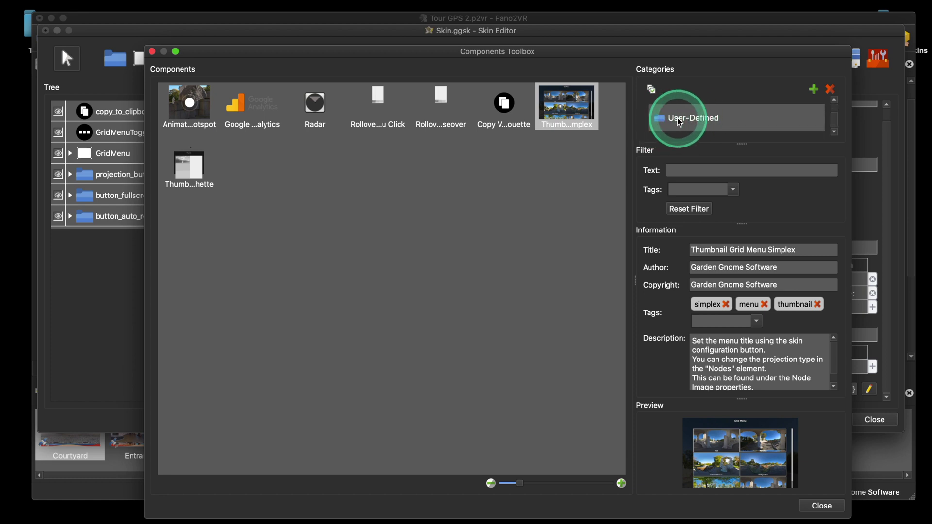
pyautogui.rightClick(688, 116)
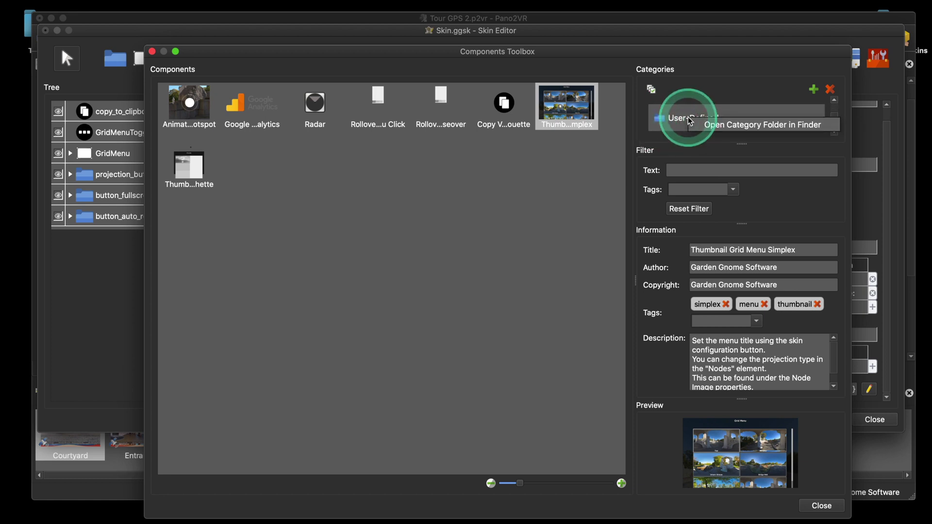
pyautogui.click(738, 124)
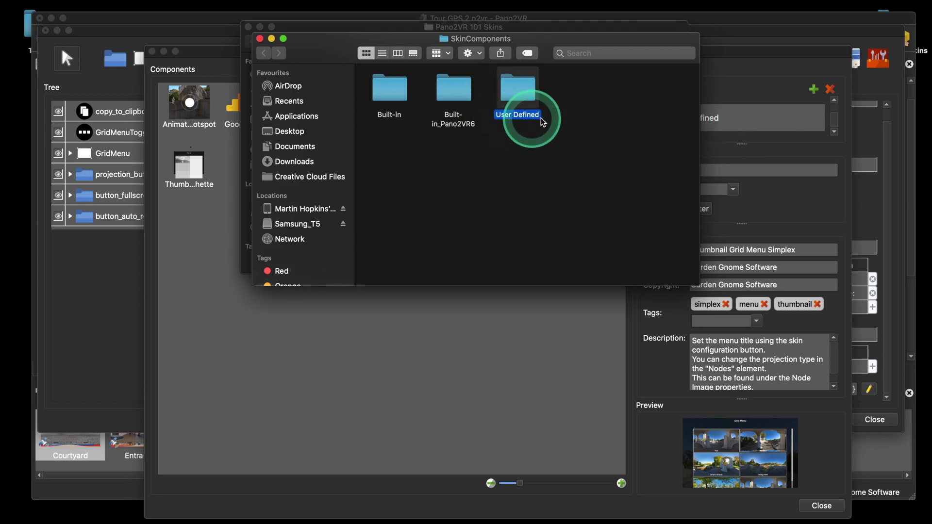
pyautogui.doubleClick(527, 94)
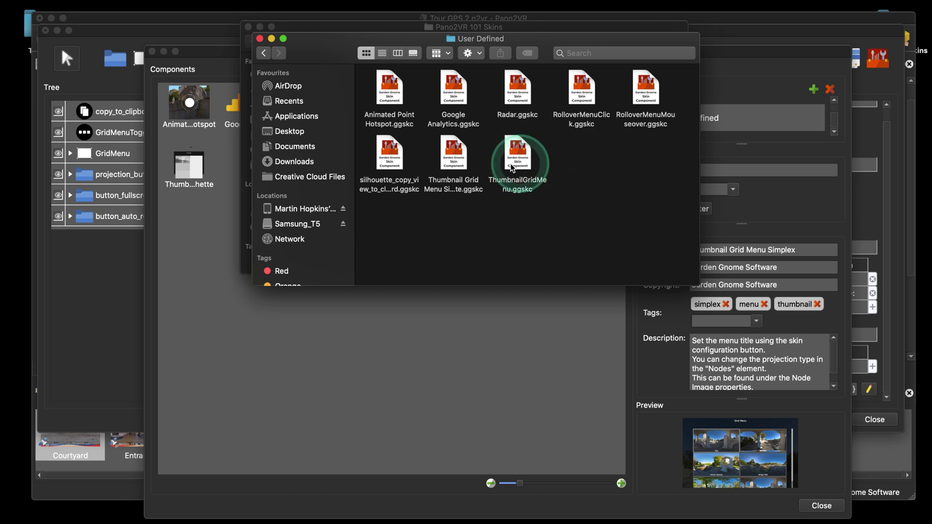
# Step: Locate the Thumbnail Grid Menu Silohette.ggskc component file in the User Defined folder, check its file actions and close the folder window
pyautogui.click(458, 191)
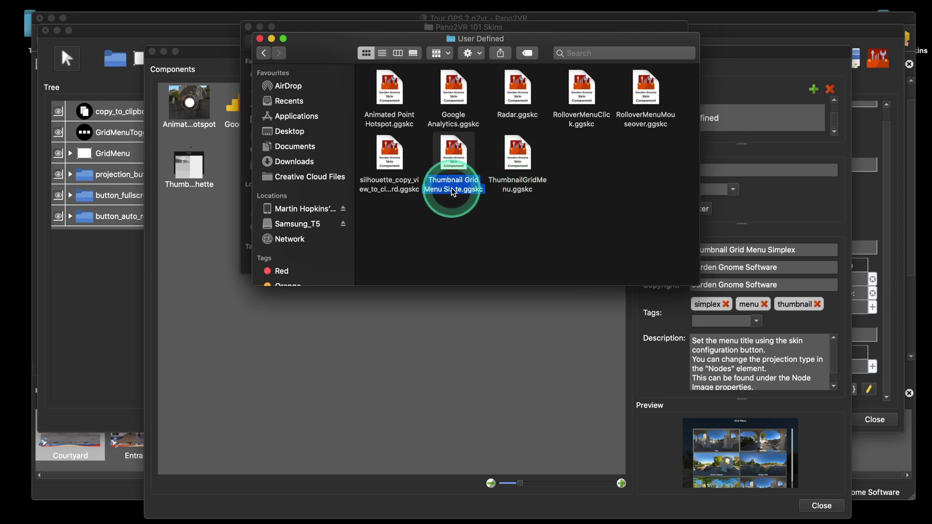
pyautogui.click(452, 190)
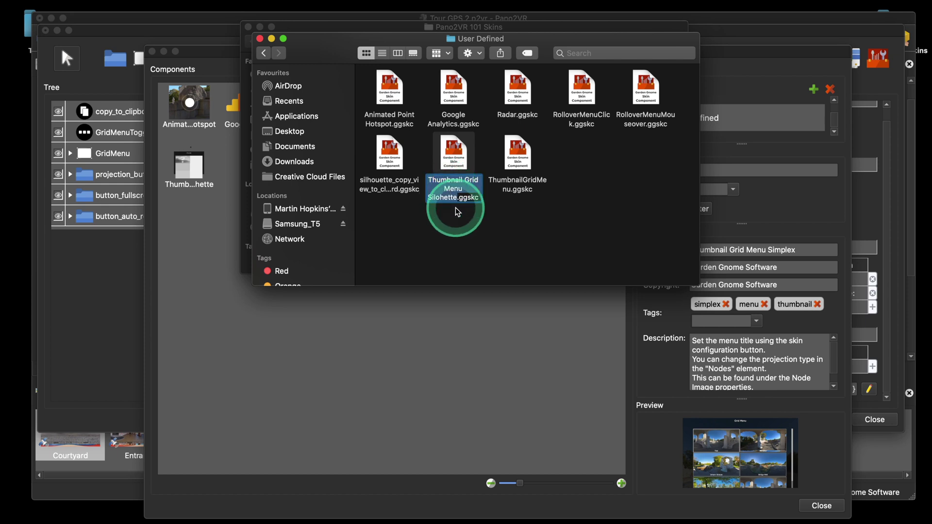
pyautogui.click(459, 163)
pyautogui.rightClick(459, 163)
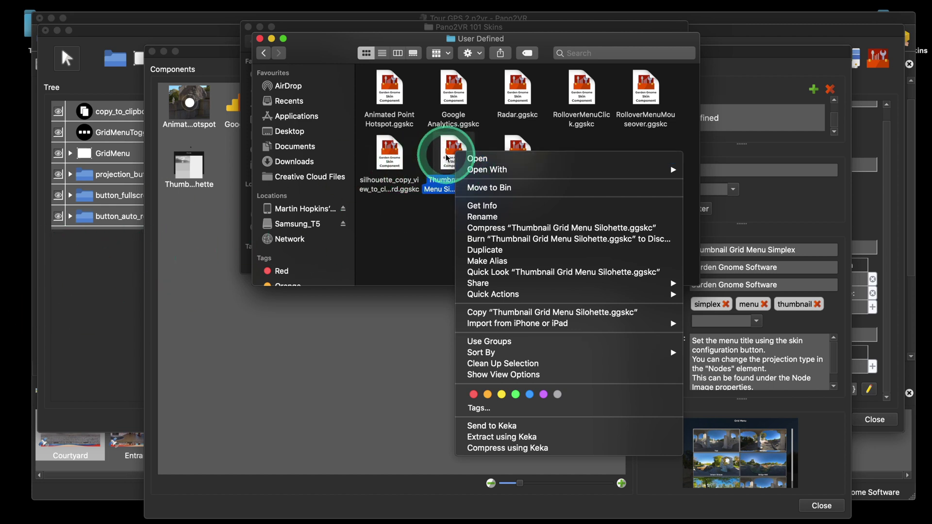
pyautogui.click(567, 148)
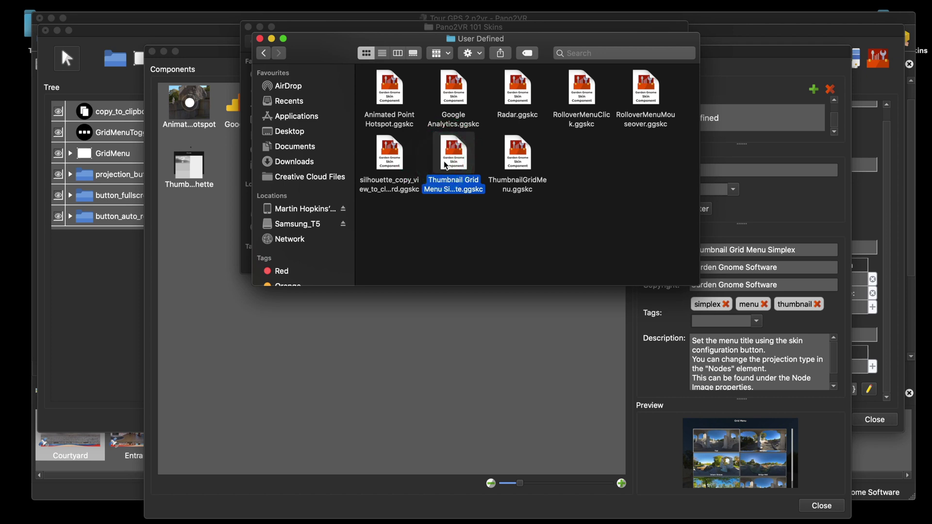
pyautogui.click(260, 39)
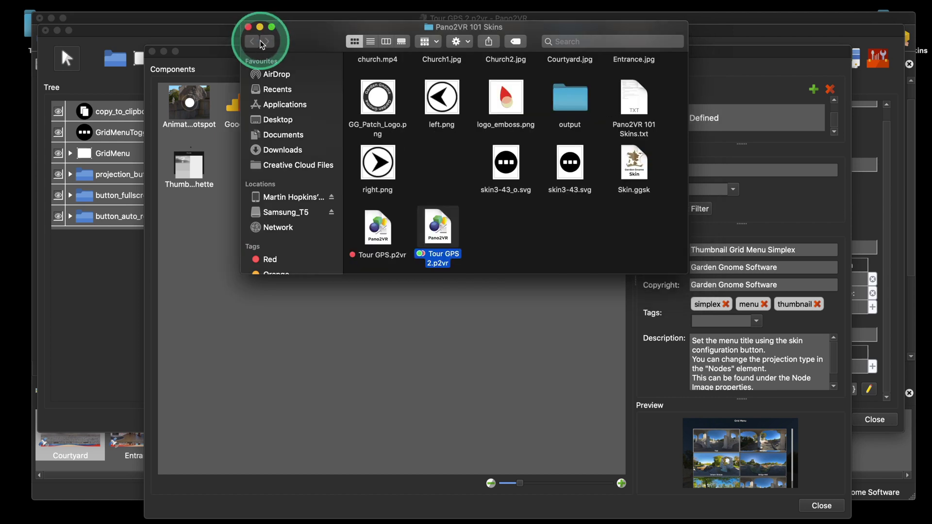
# Step: Review the Thumbnail Grid Menu Silohette component's information in the Components Toolbox and close the toolbox
pyautogui.click(226, 55)
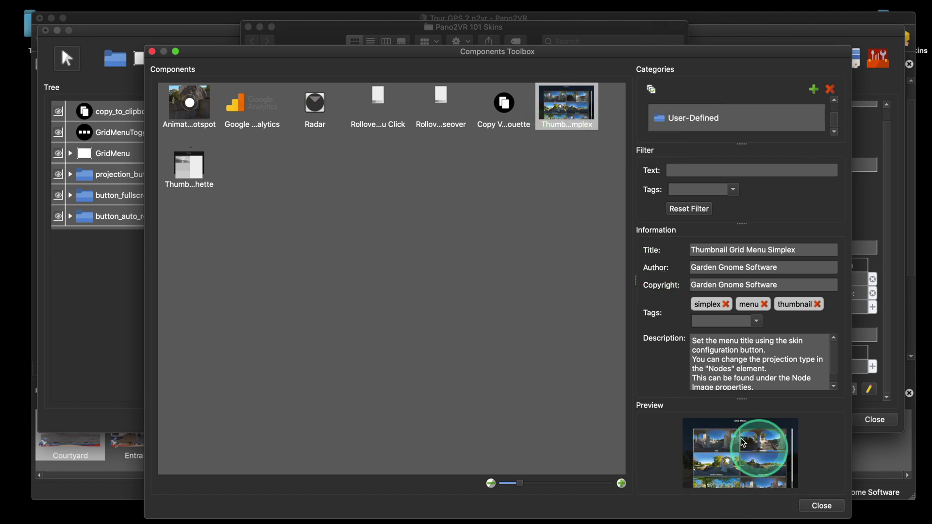
pyautogui.click(182, 173)
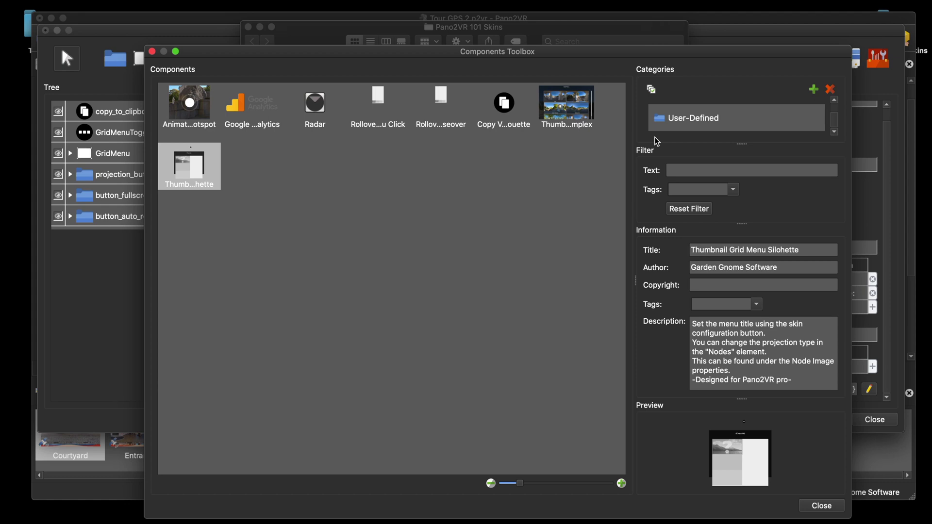
pyautogui.click(823, 506)
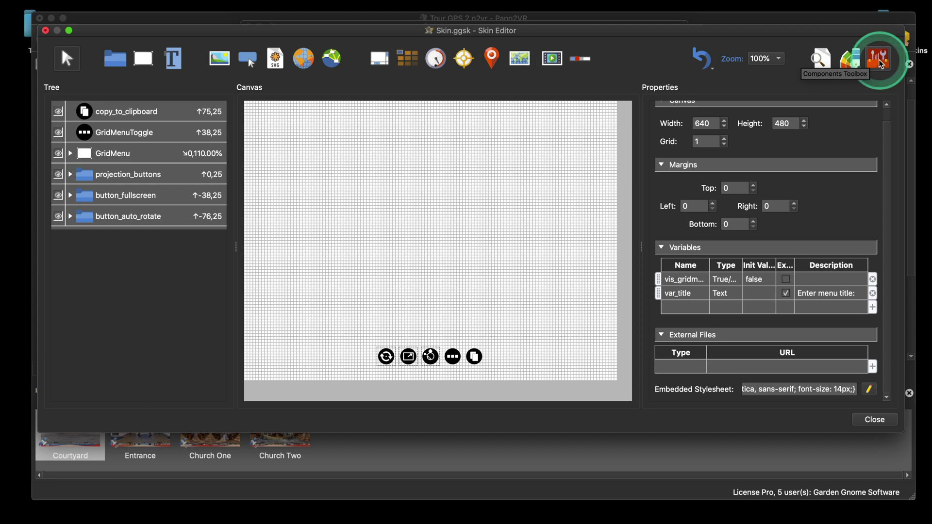
# Step: Inspect the SVG Image settings of the GridMenuToggle button, then deselect it
pyautogui.click(452, 356)
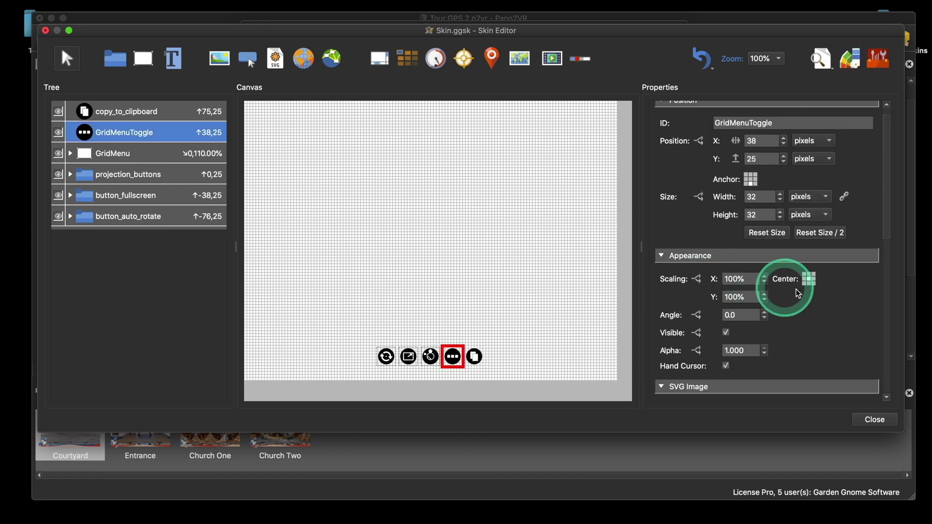
pyautogui.scroll(-5, 798, 293)
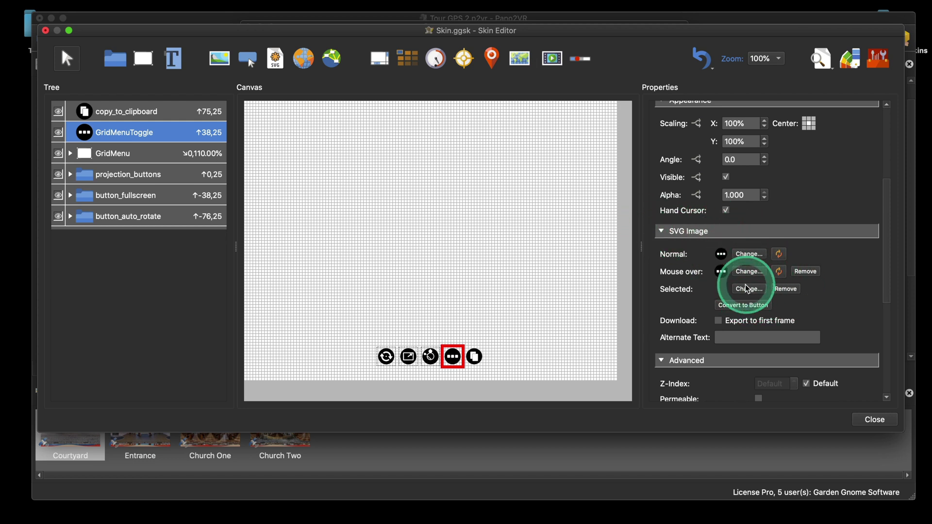
pyautogui.click(535, 202)
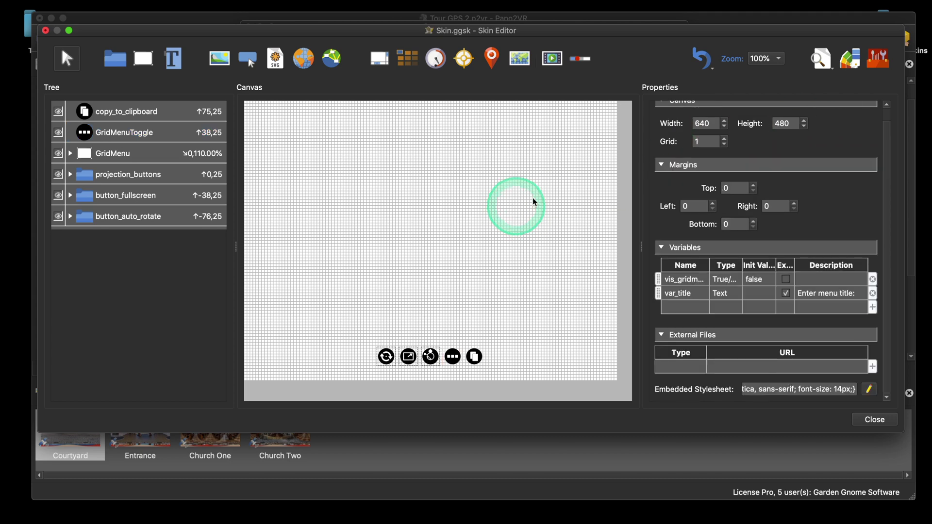
# Step: Add the built-in Next/Previous Silhouette component to the skin from the Components Toolbox and close the toolbox
pyautogui.click(850, 58)
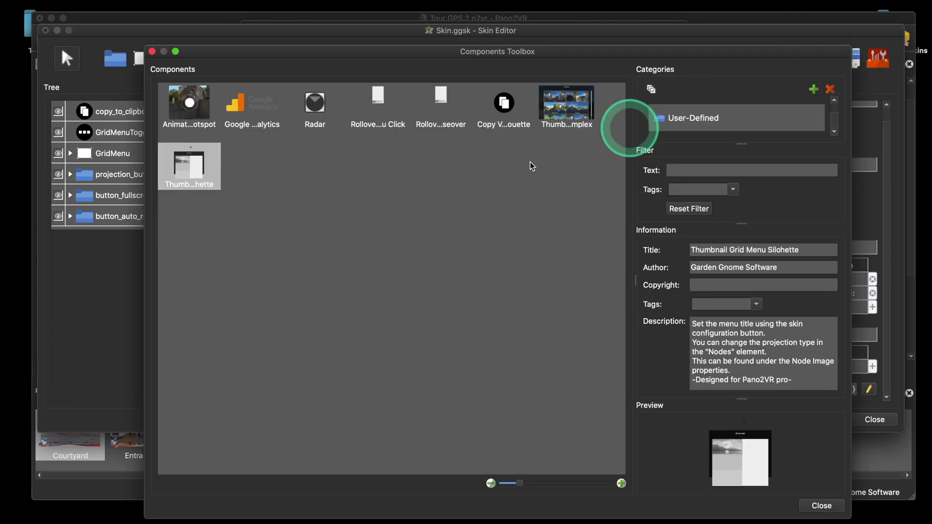
pyautogui.scroll(1, 698, 120)
pyautogui.click(689, 117)
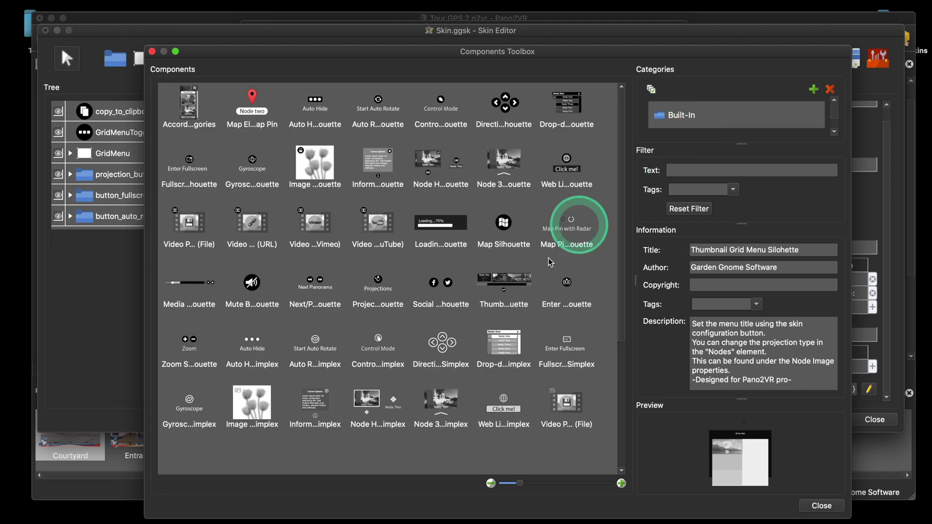
pyautogui.doubleClick(315, 286)
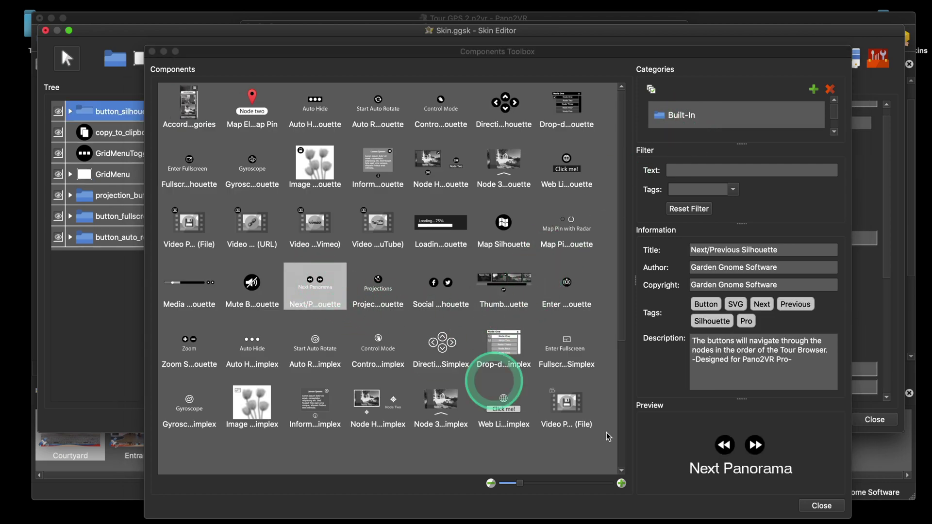
pyautogui.click(821, 505)
# Step: Move the next/previous button group above the existing button row to Y 71, undoing any accidental shift of Pano Next
pyautogui.click(431, 353)
pyautogui.click(202, 224)
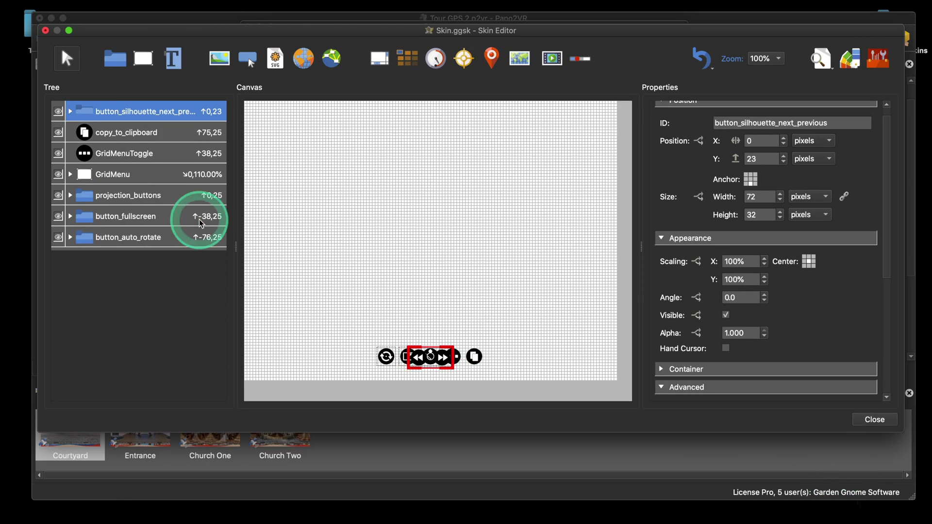
pyautogui.click(168, 111)
pyautogui.moveTo(440, 360); pyautogui.dragTo(443, 330)
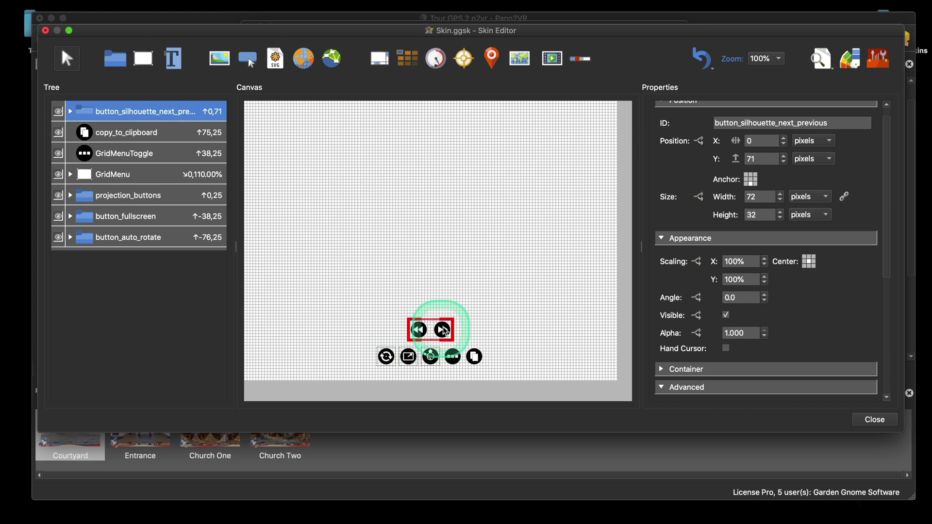
pyautogui.click(469, 320)
pyautogui.click(448, 334)
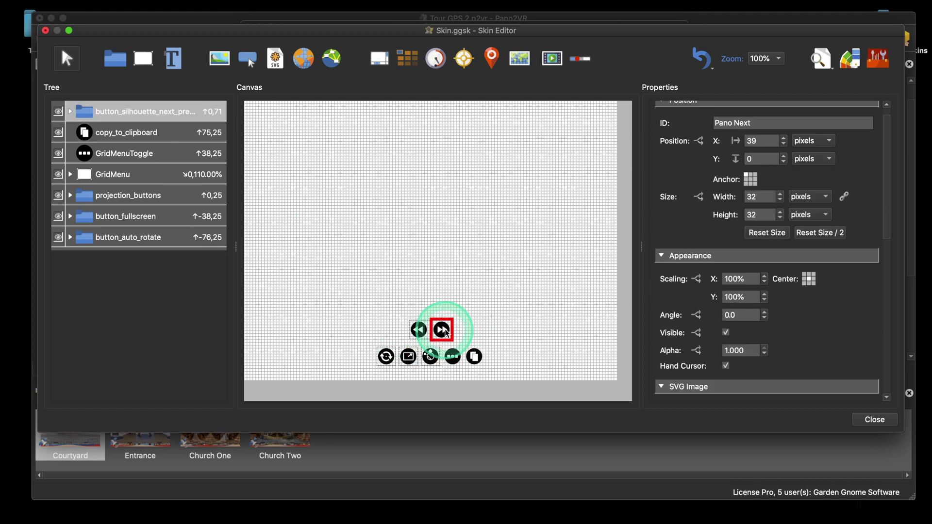
pyautogui.click(477, 315)
pyautogui.press('super+z')
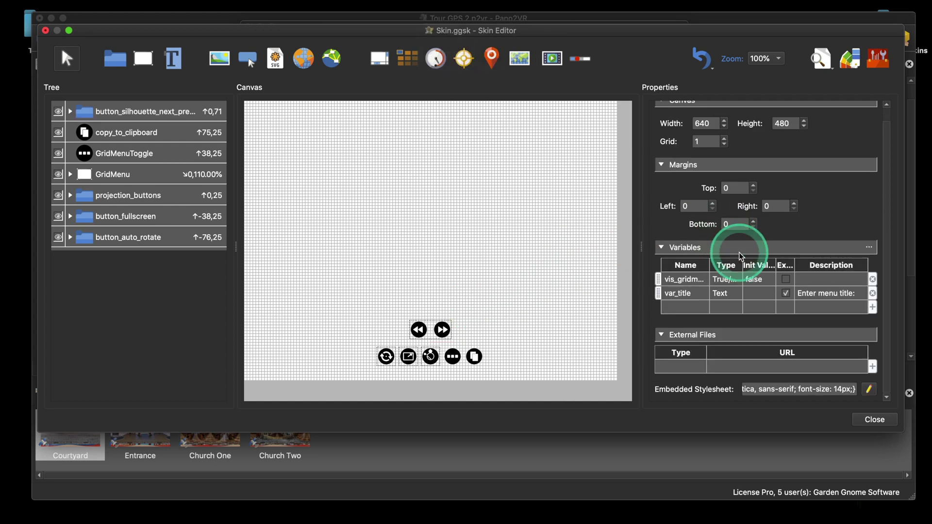
# Step: Expand the next/previous group and convert its Pano Next SVG to a button image, keeping the PNG format
pyautogui.scroll(2, 741, 256)
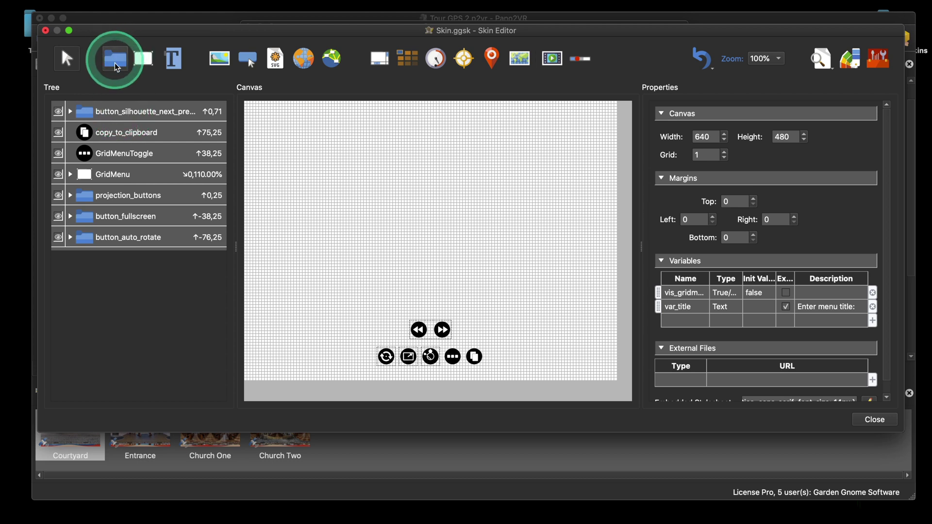
pyautogui.click(71, 112)
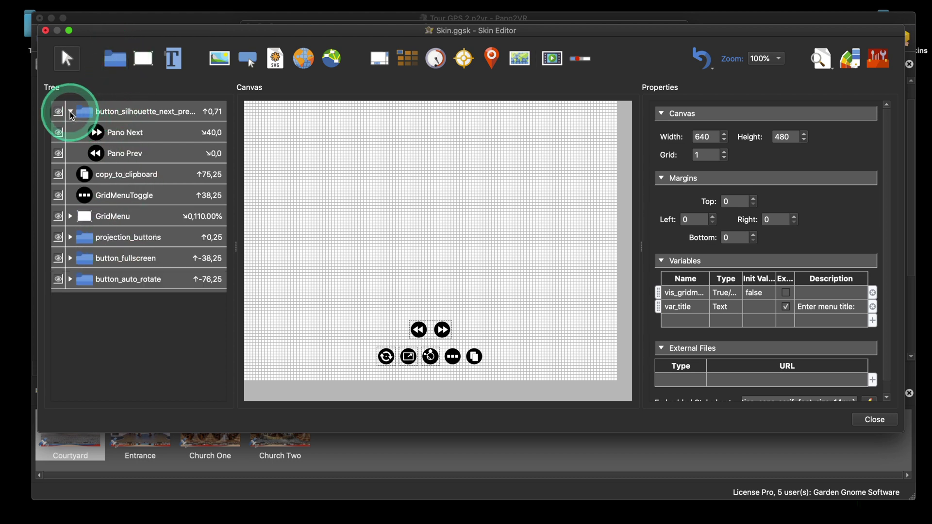
pyautogui.click(128, 140)
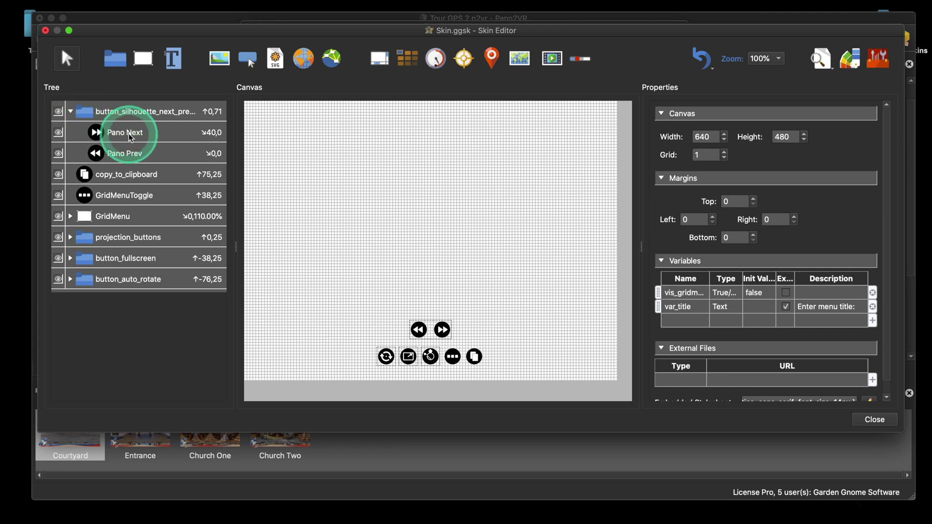
pyautogui.click(149, 158)
pyautogui.click(152, 137)
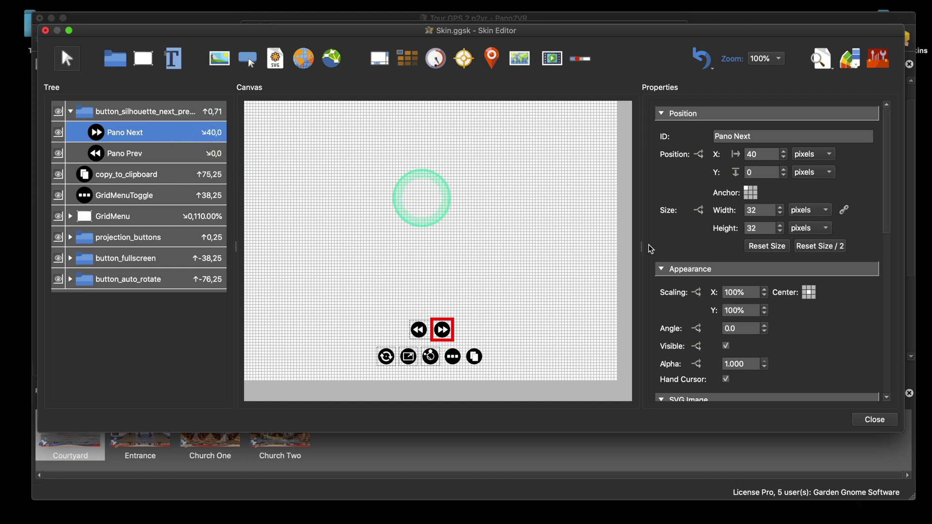
pyautogui.scroll(-8, 808, 293)
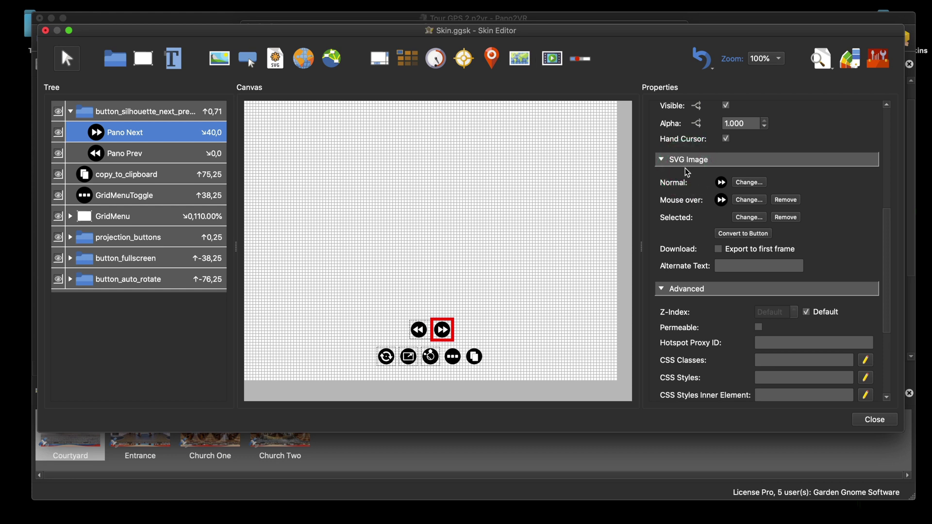
pyautogui.click(748, 234)
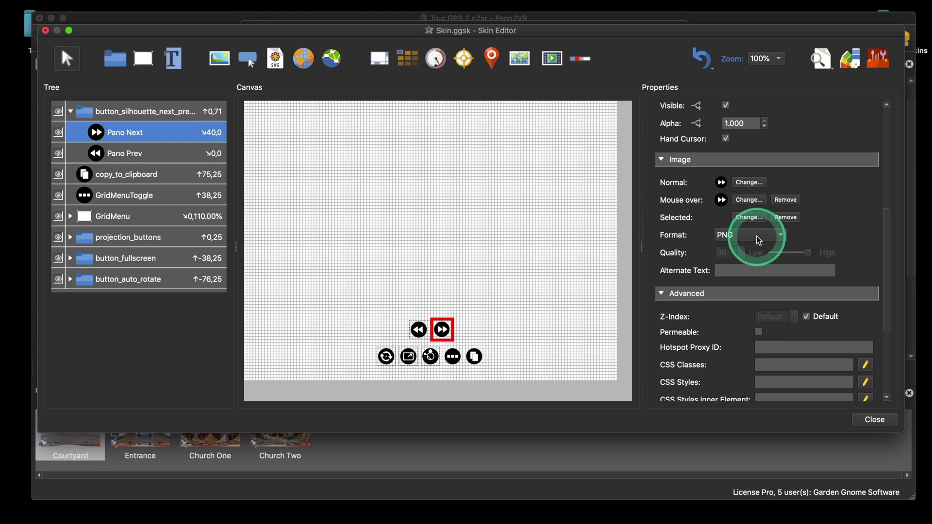
pyautogui.click(754, 235)
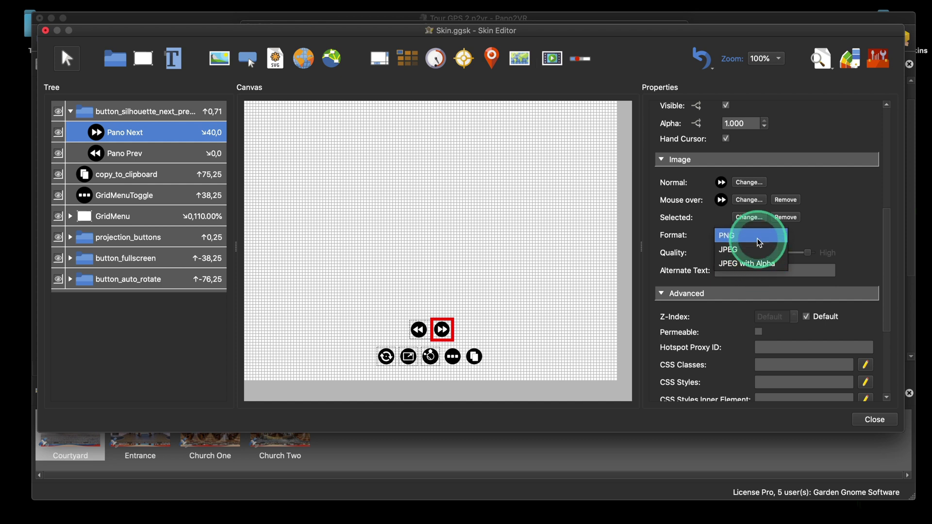
pyautogui.click(758, 238)
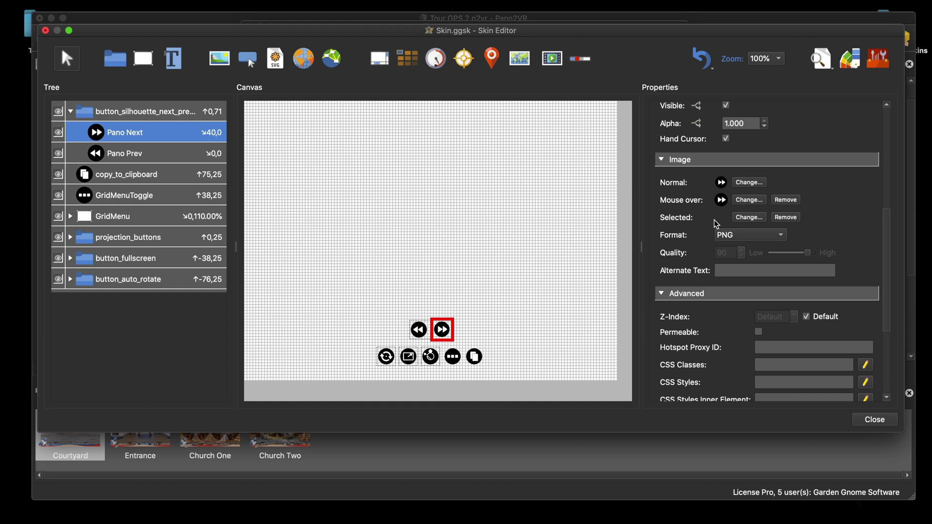
# Step: Remove Pano Next's mouse-over image and replace its normal image with right.png
pyautogui.click(724, 186)
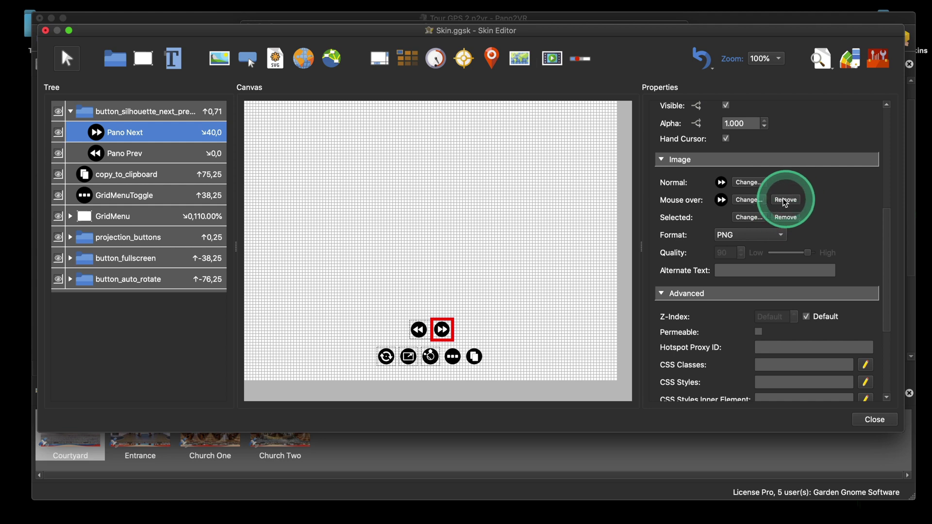
pyautogui.click(785, 199)
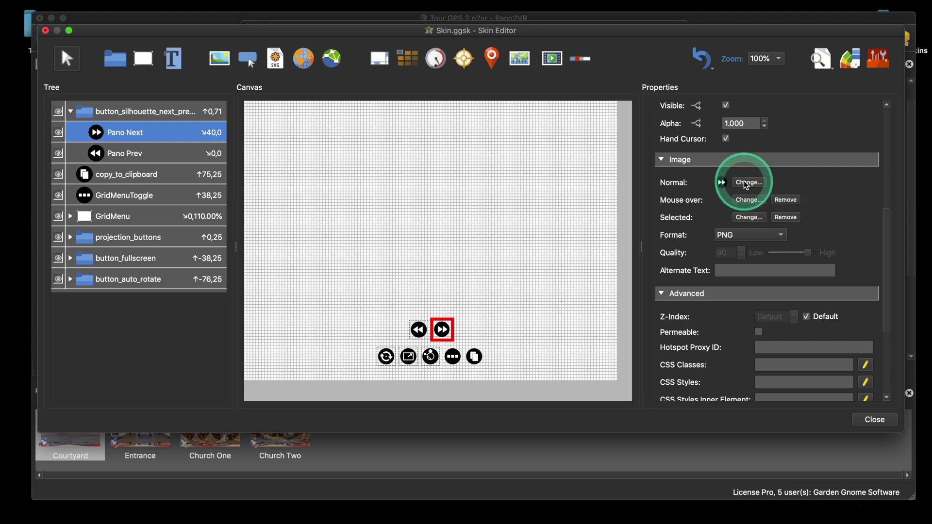
pyautogui.click(738, 200)
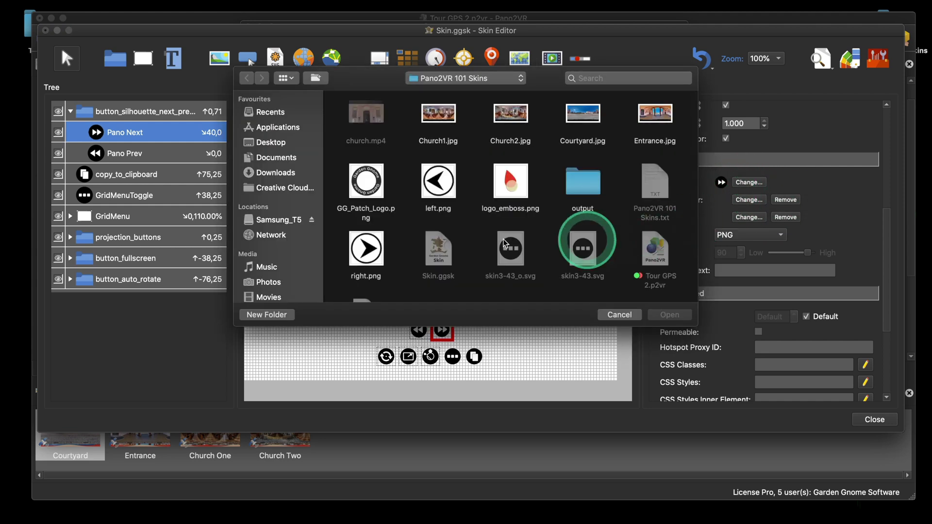
pyautogui.click(376, 279)
pyautogui.click(670, 315)
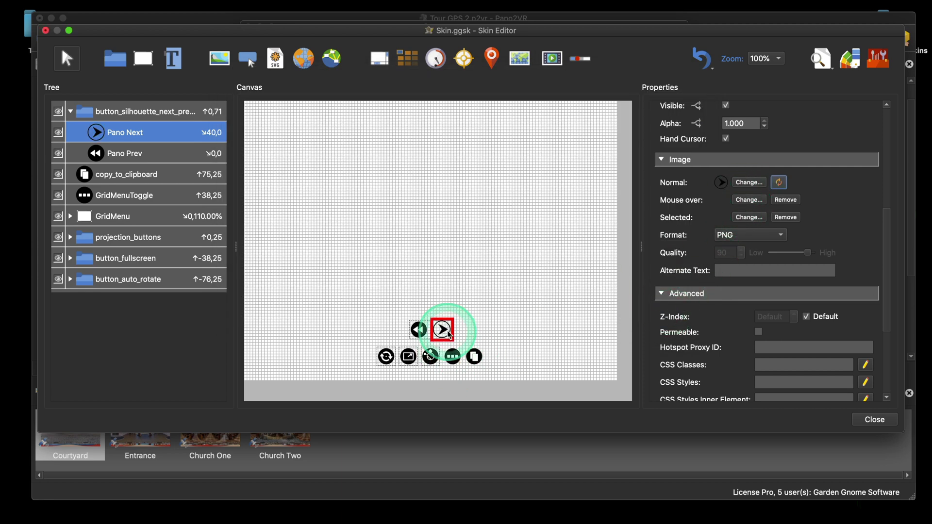
# Step: Convert the Pano Prev SVG to a button image and remove its mouse-over image
pyautogui.click(137, 153)
pyautogui.scroll(-5, 787, 266)
pyautogui.scroll(-1, 788, 267)
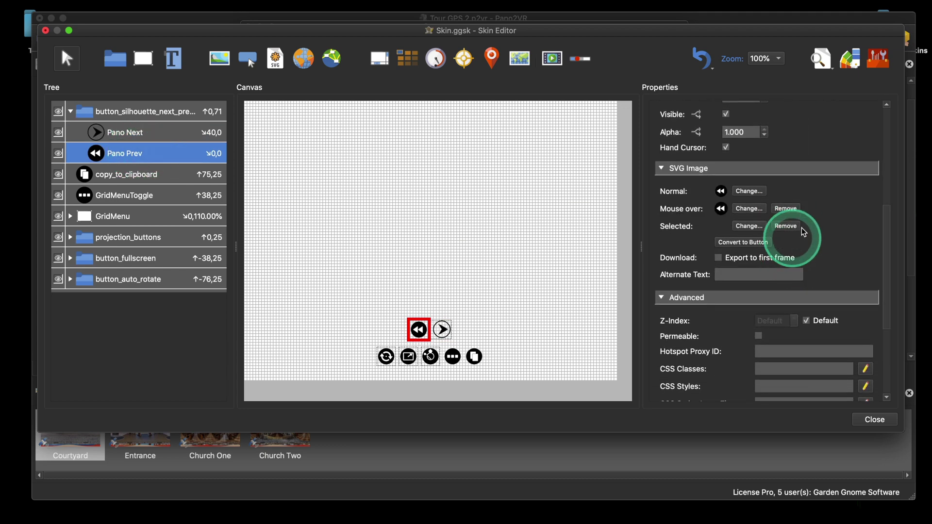
pyautogui.click(752, 243)
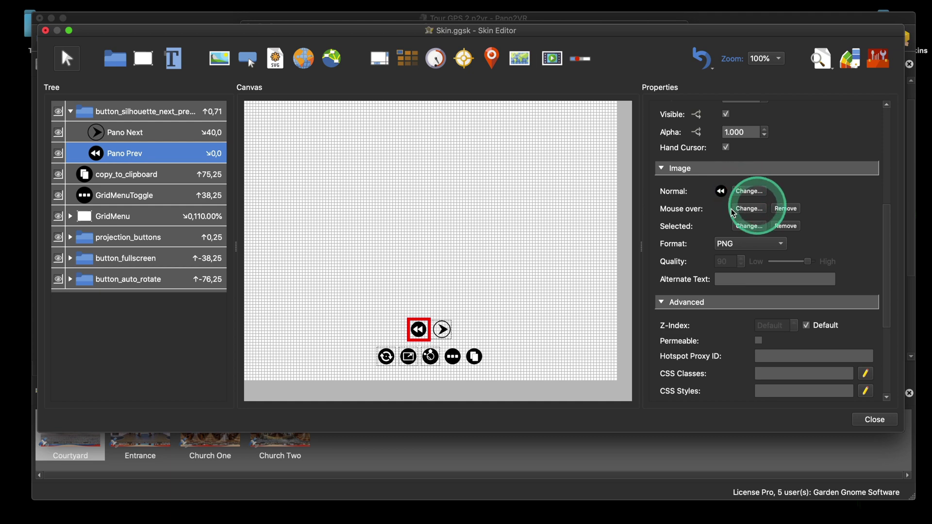
# Step: Replace Pano Prev's normal image with left.png and deselect all skin elements
pyautogui.click(747, 192)
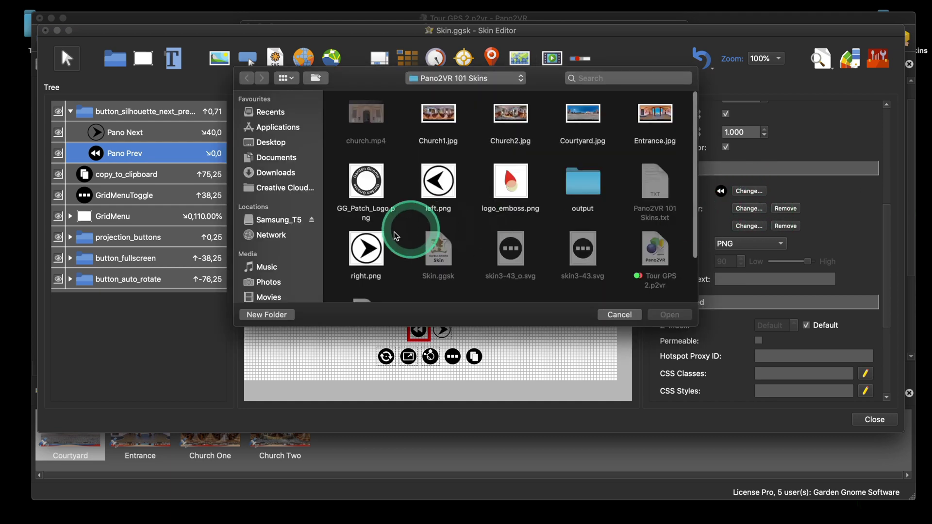
pyautogui.click(438, 182)
pyautogui.click(670, 315)
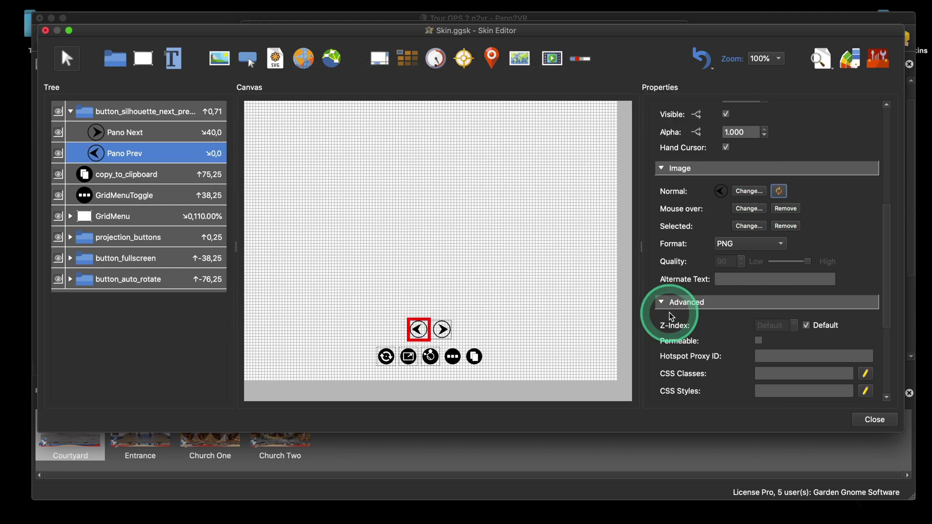
pyautogui.click(425, 281)
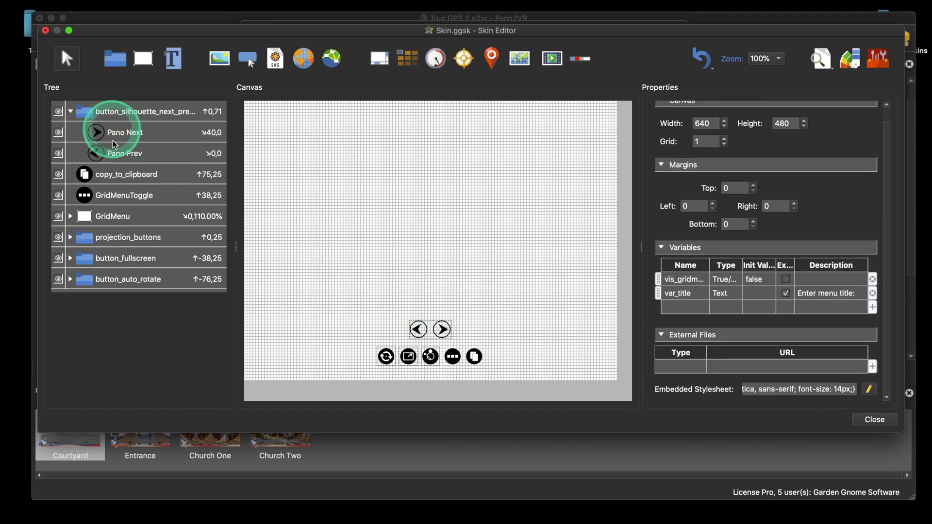
pyautogui.click(143, 114)
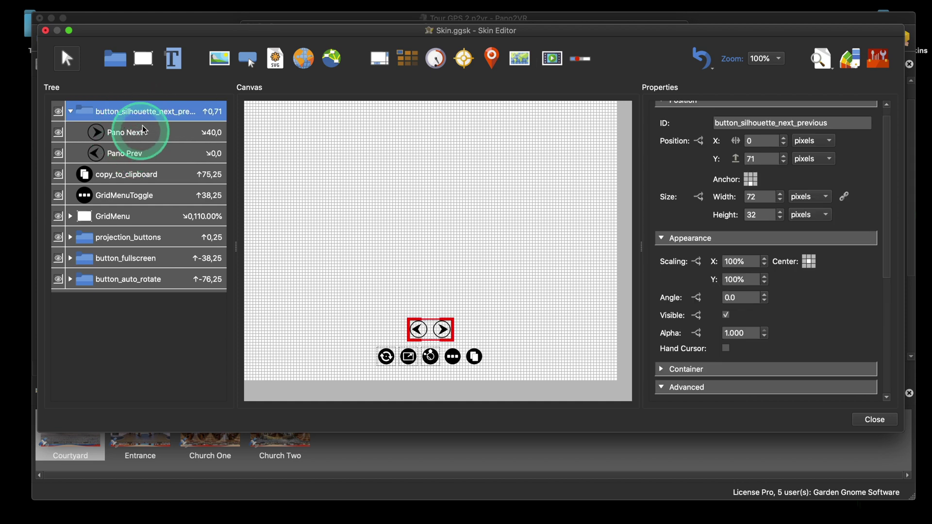
pyautogui.rightClick(144, 115)
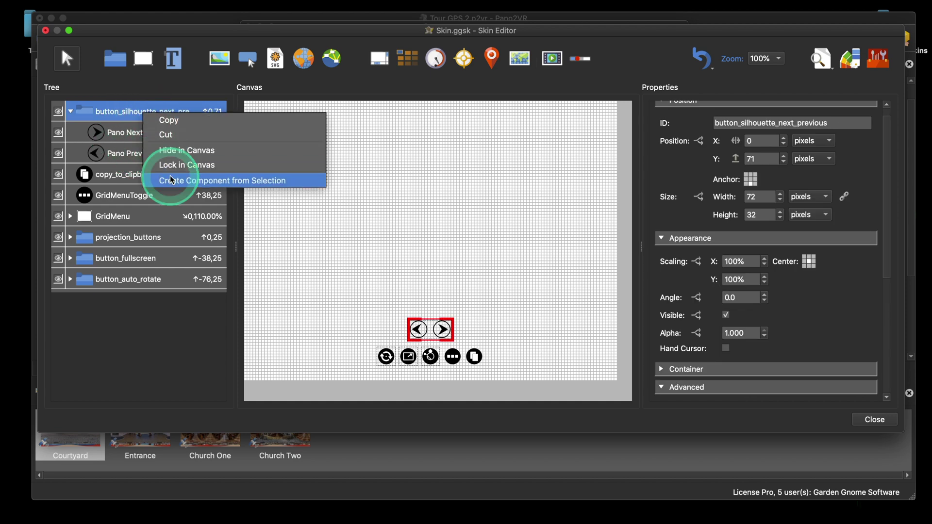
pyautogui.click(127, 116)
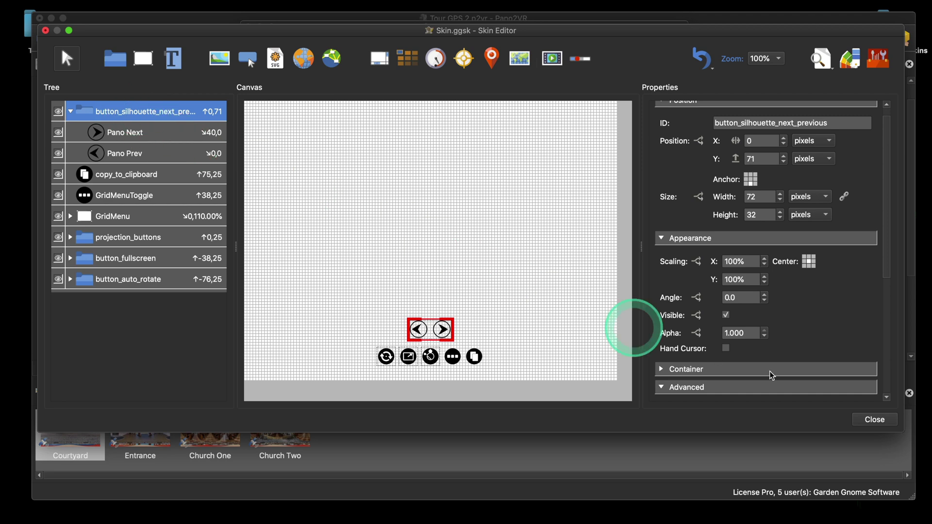
# Step: Close the skin editor with the skin changes saved and generate the tour output
pyautogui.click(876, 419)
pyautogui.click(547, 240)
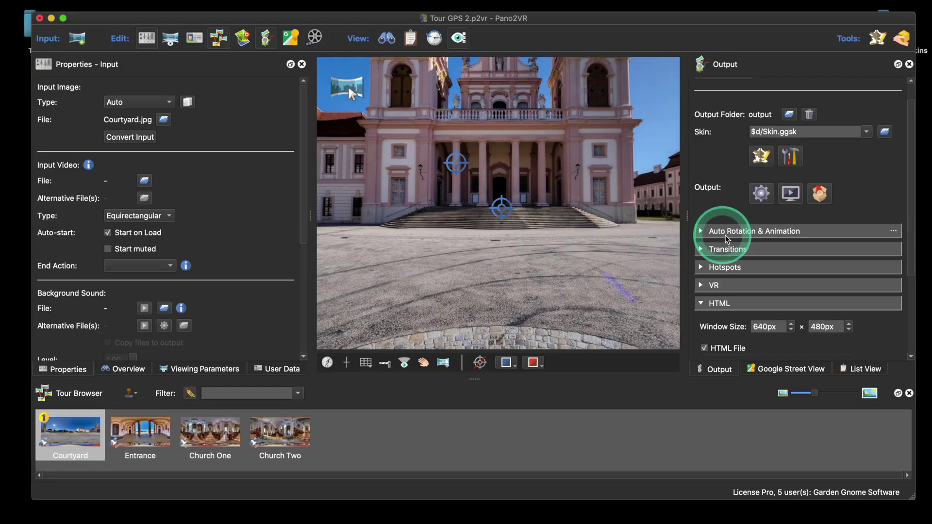
pyautogui.click(761, 193)
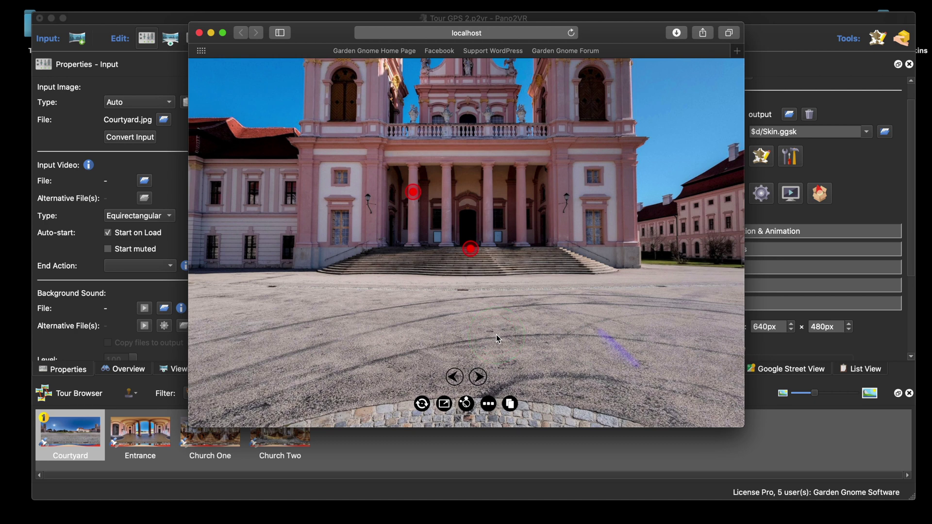
# Step: Test the custom previous and next buttons by switching panoramas in the browser preview, and close the preview
pyautogui.click(453, 378)
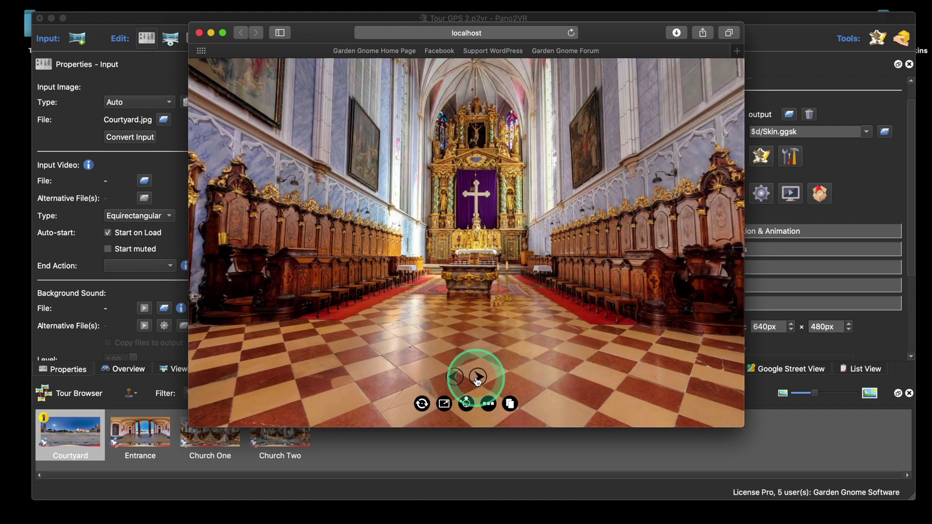
pyautogui.click(477, 378)
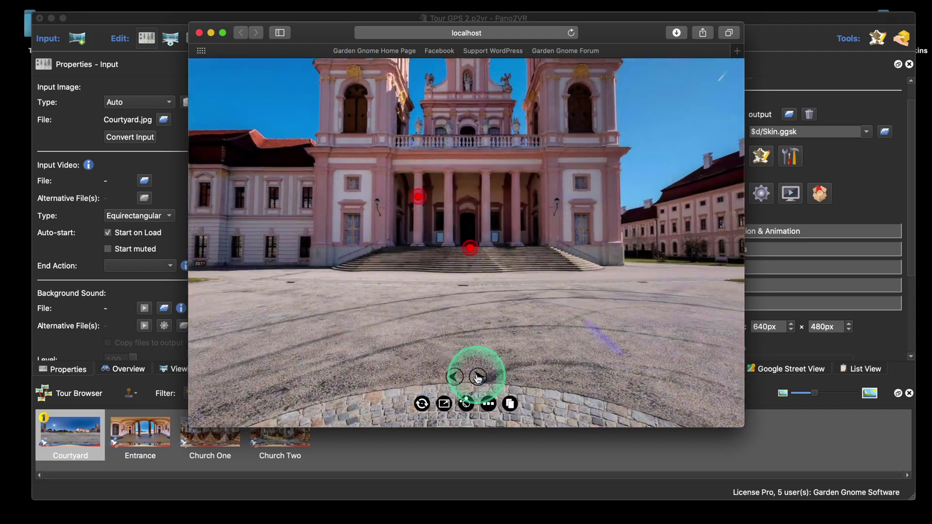
pyautogui.click(477, 377)
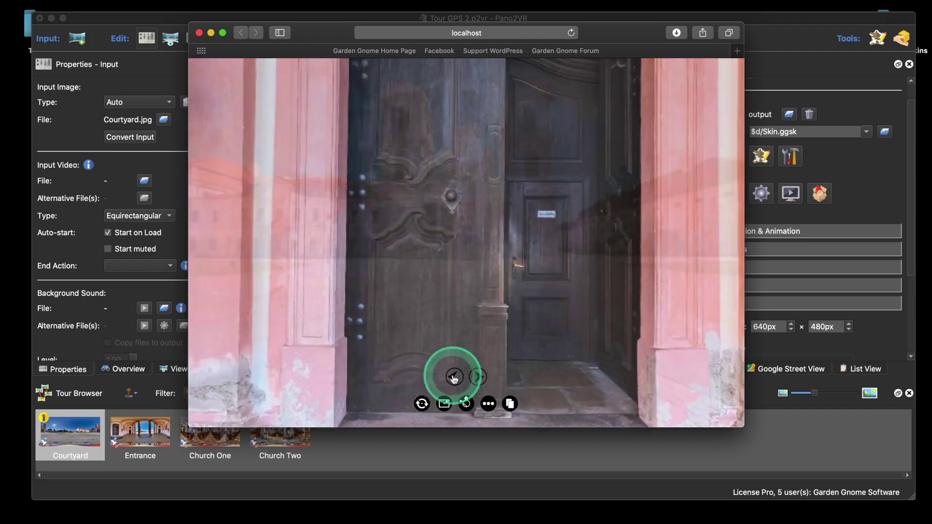
pyautogui.click(453, 378)
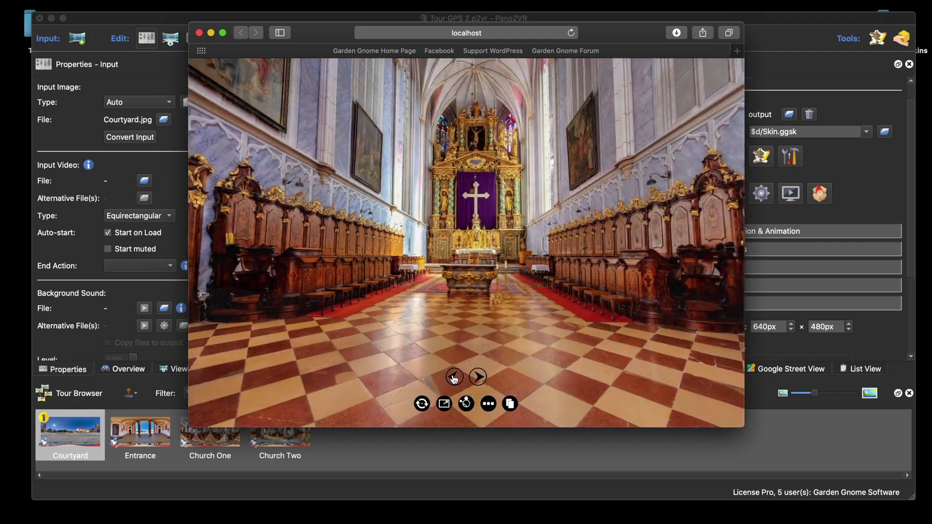
pyautogui.click(486, 376)
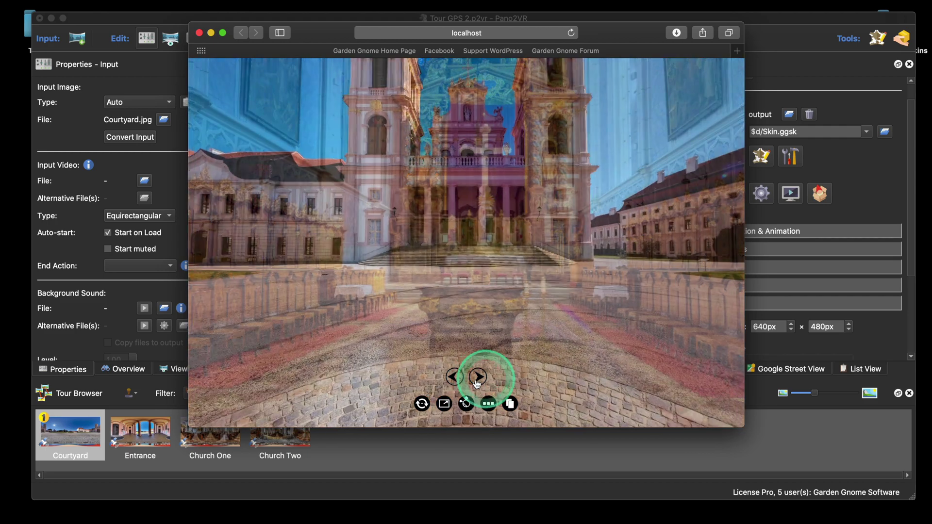
pyautogui.click(499, 347)
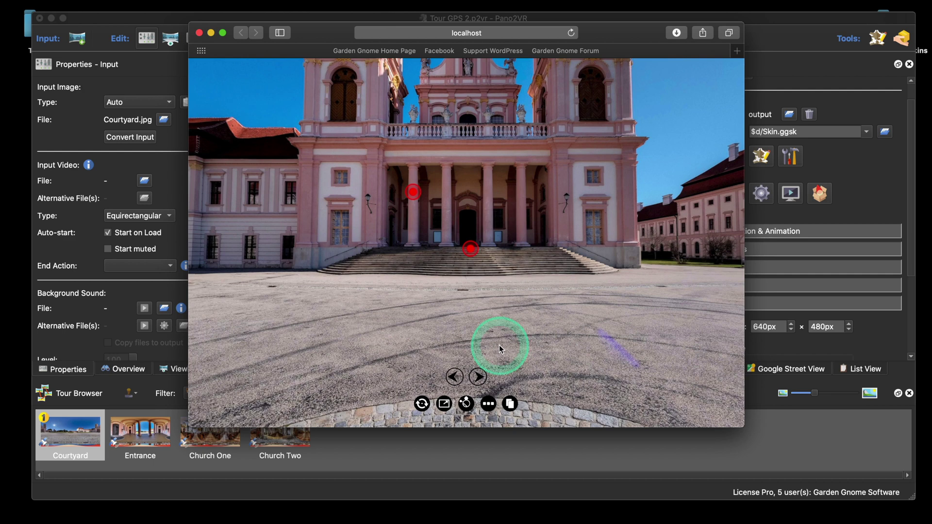
pyautogui.click(199, 34)
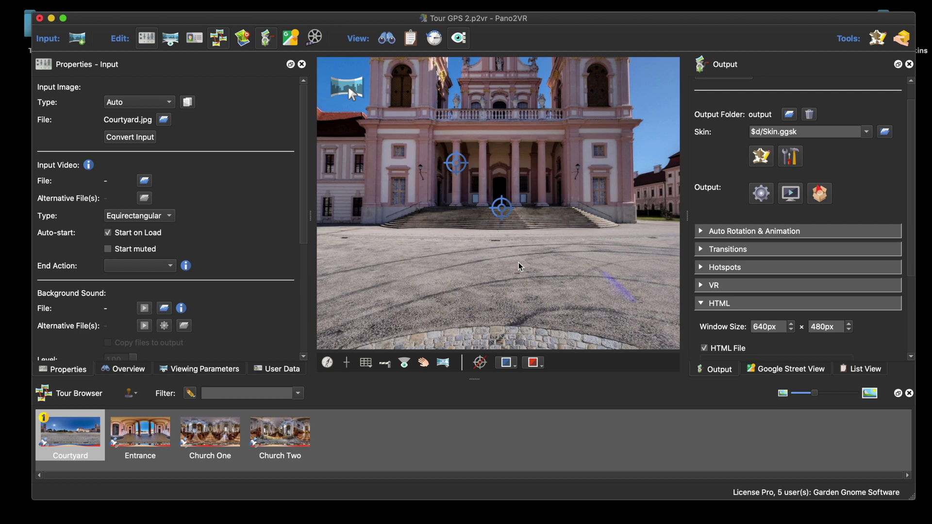
# Step: Reopen the skin editor and delete the button_silhouette_next_previous group from the skin
pyautogui.click(760, 156)
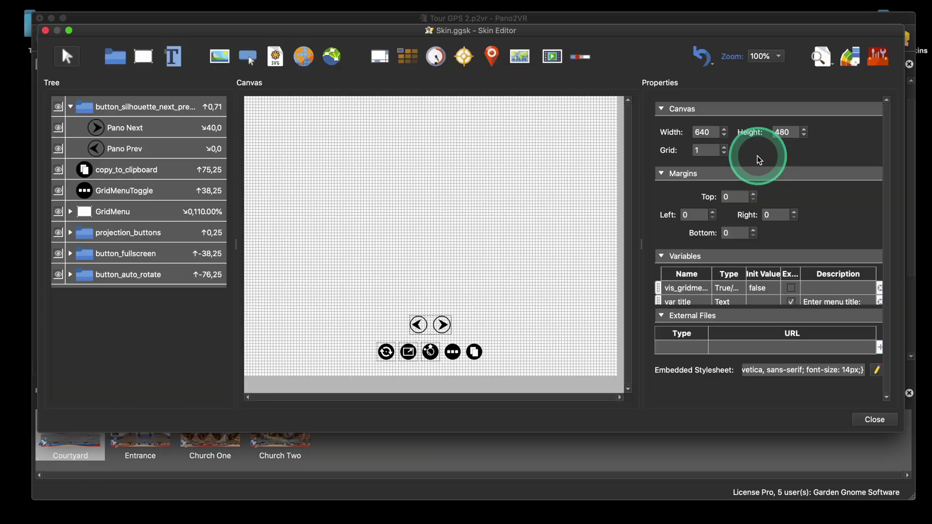
pyautogui.click(140, 107)
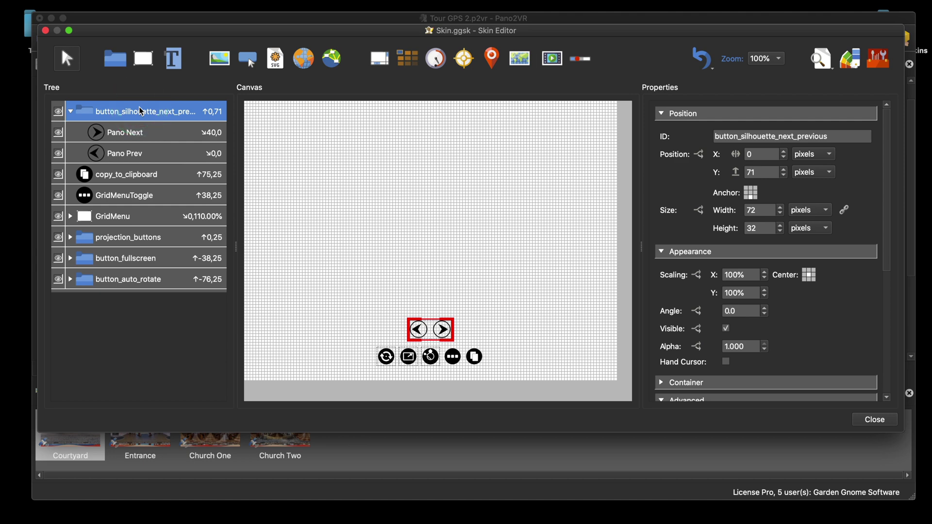
pyautogui.press('BackSpace')
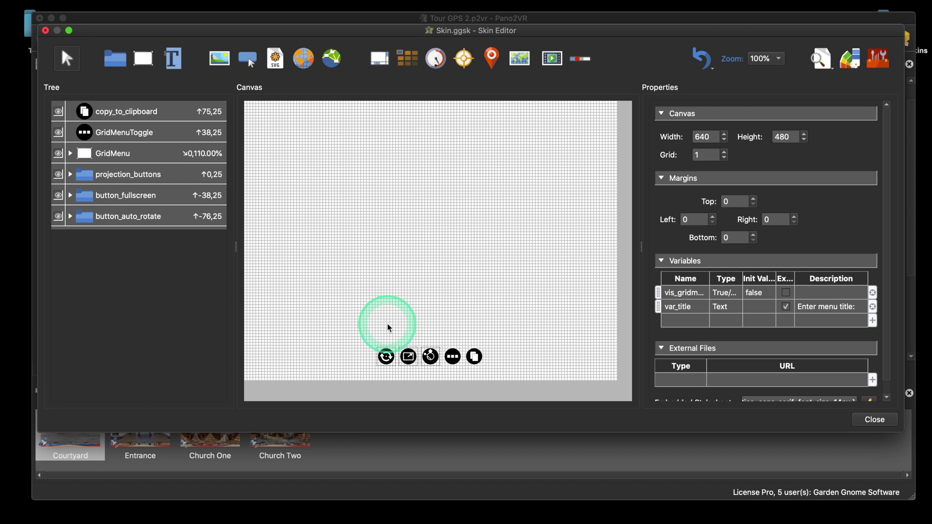
# Step: Open Change Colors for the five control buttons on the canvas and expand the white and black color entries
pyautogui.moveTo(370, 325); pyautogui.dragTo(483, 360)
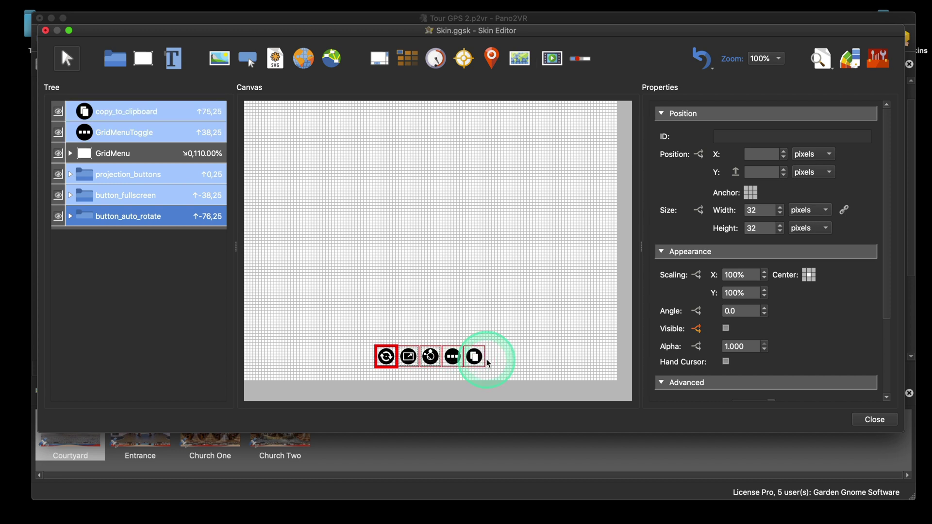
pyautogui.click(850, 59)
pyautogui.moveTo(613, 47); pyautogui.dragTo(759, 37)
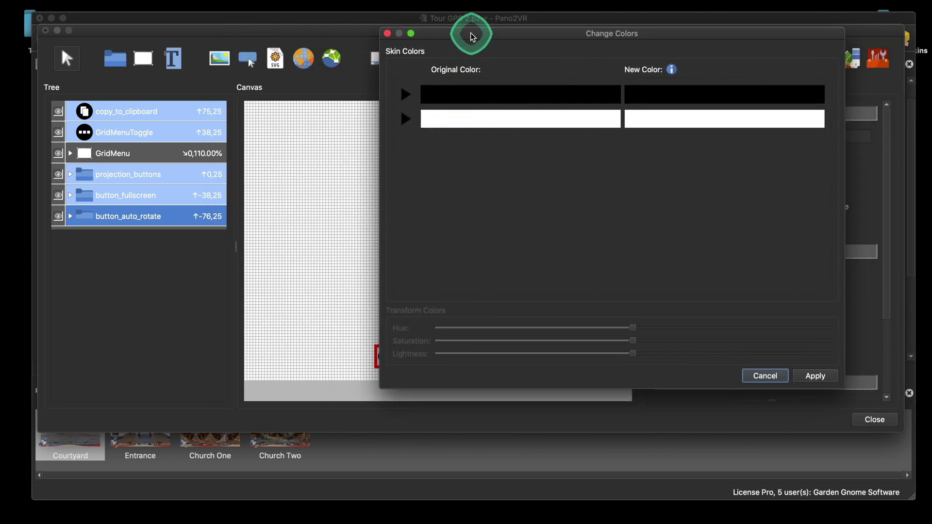
pyautogui.moveTo(469, 33); pyautogui.dragTo(412, 35)
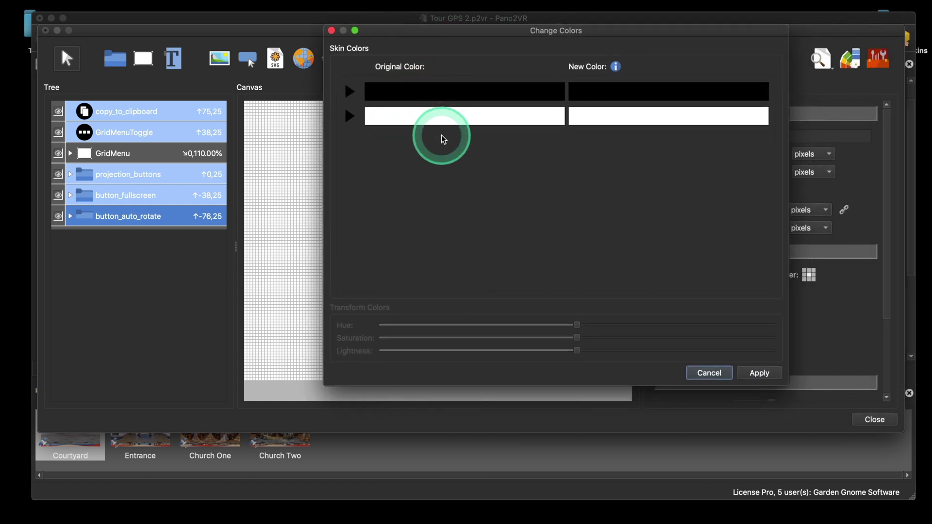
pyautogui.click(350, 118)
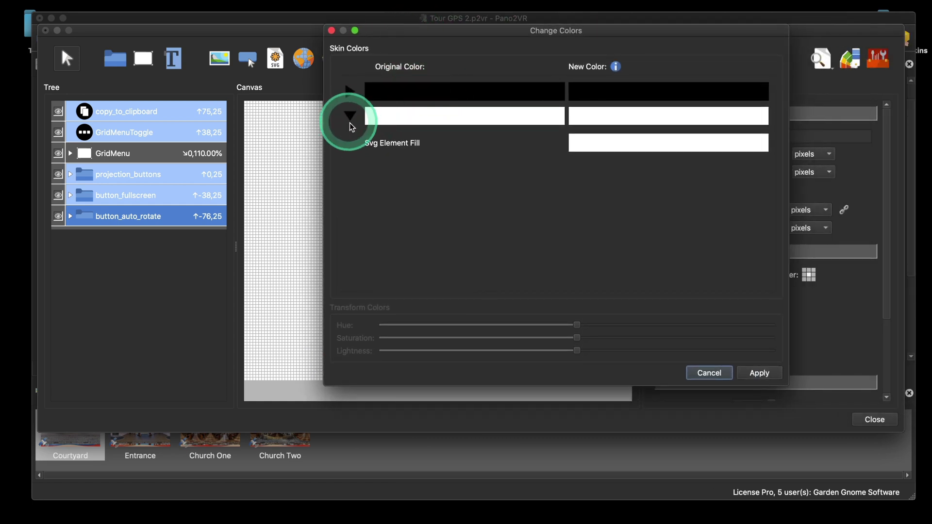
pyautogui.click(350, 93)
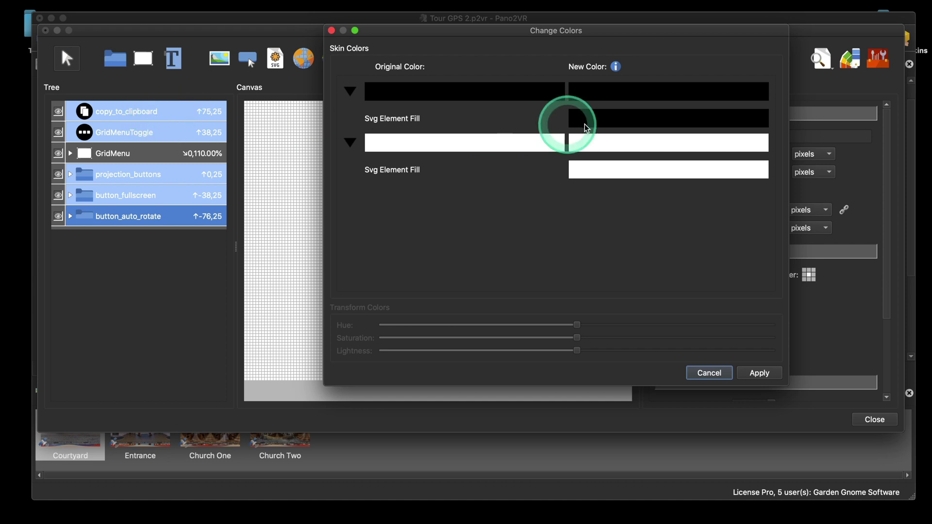
# Step: Make the black Svg Element Fill fully transparent by setting its alpha channel to 0
pyautogui.click(612, 118)
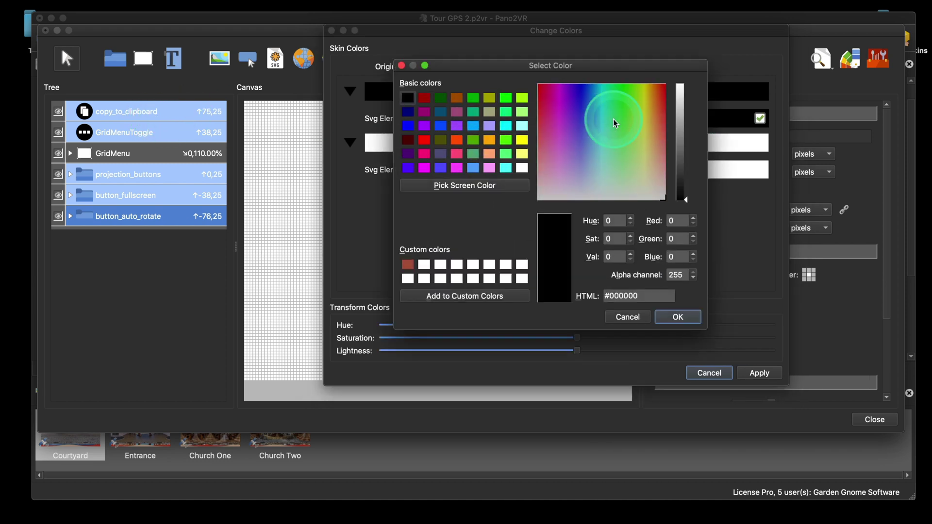
pyautogui.doubleClick(668, 281)
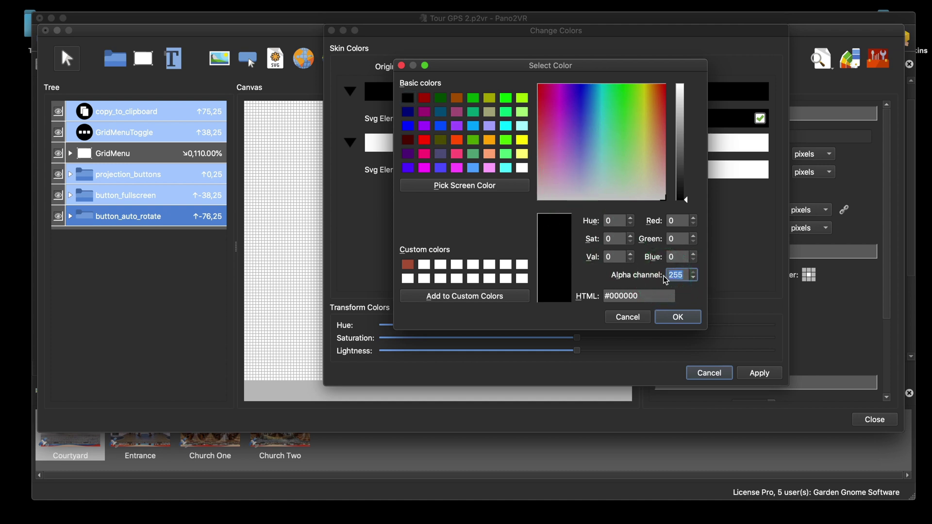
pyautogui.write('0')
pyautogui.click(688, 318)
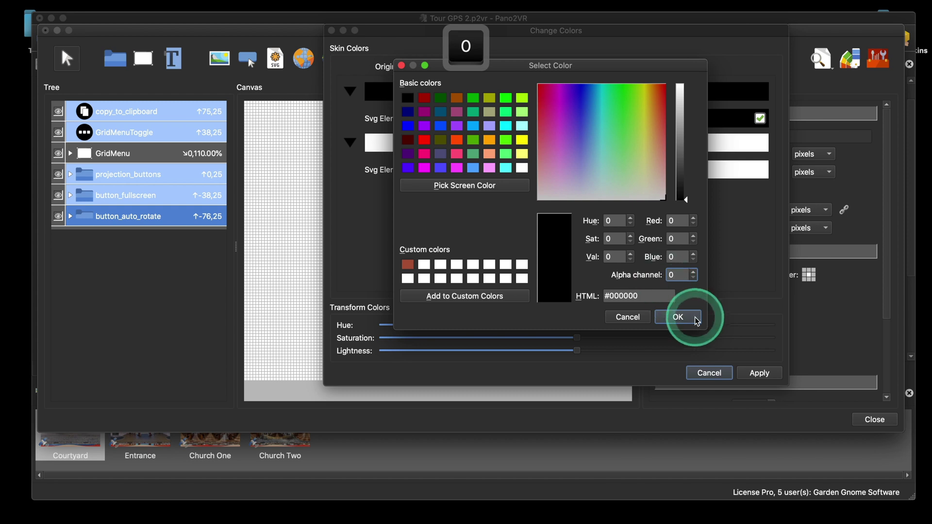
pyautogui.click(659, 198)
pyautogui.click(689, 119)
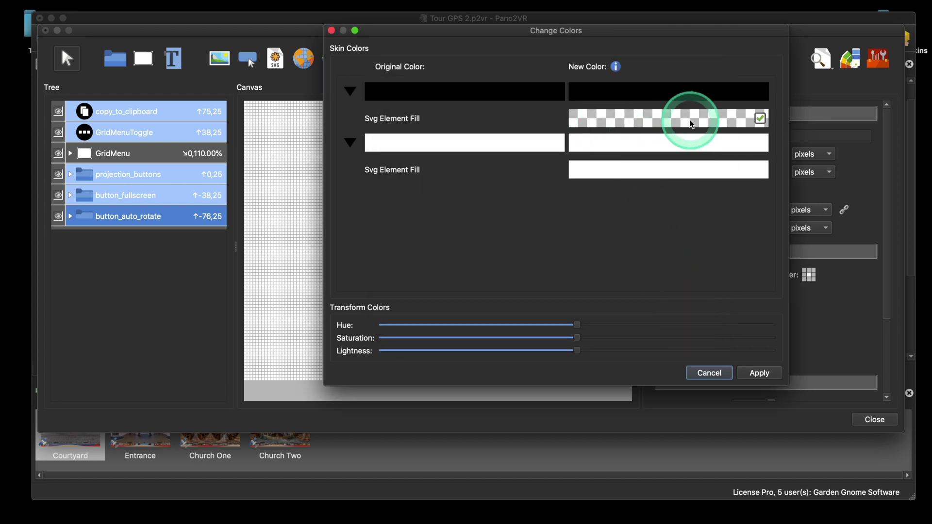
# Step: Set the white Svg Element Fill to red (#ff0000), apply the color changes and deselect the buttons
pyautogui.moveTo(503, 166); pyautogui.dragTo(658, 175)
pyautogui.doubleClick(656, 170)
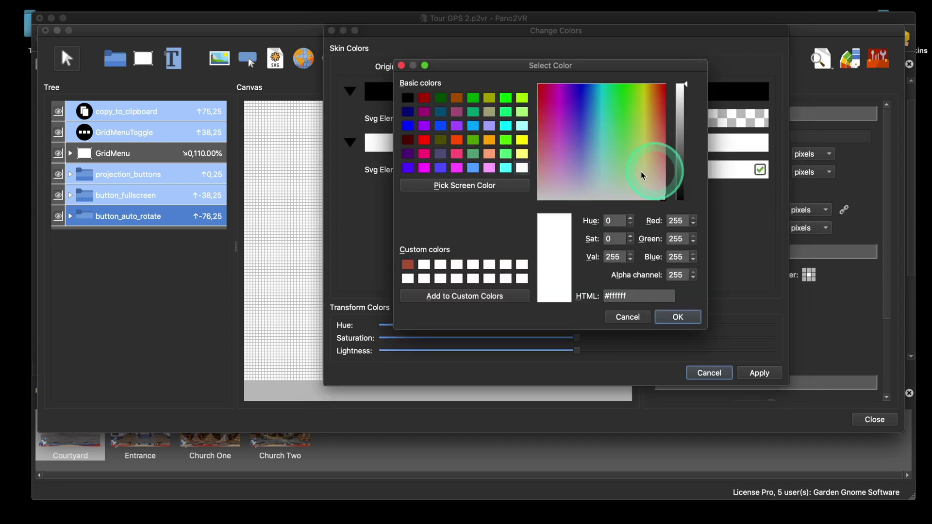
pyautogui.click(427, 141)
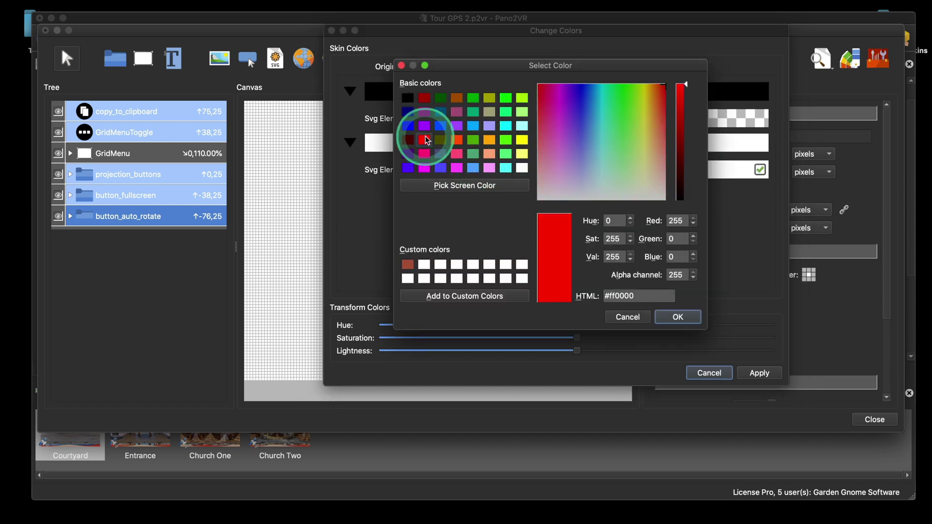
pyautogui.click(683, 318)
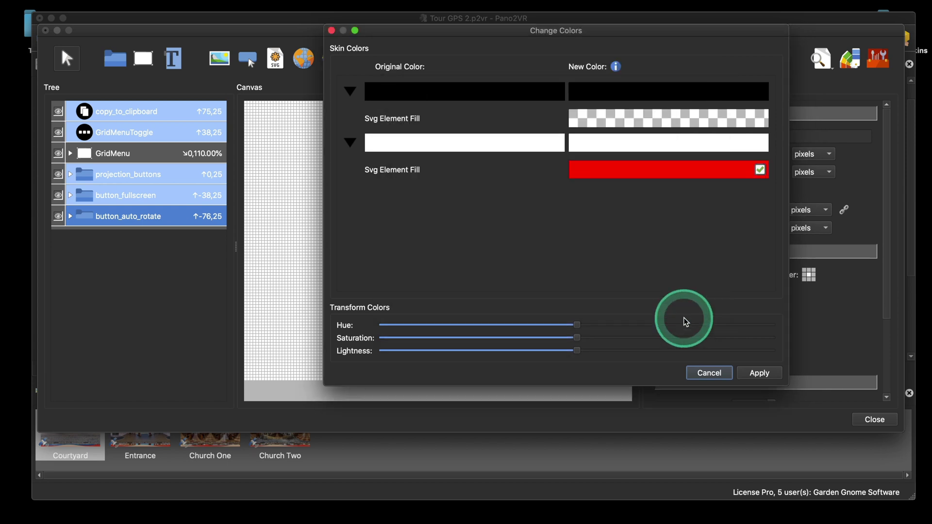
pyautogui.click(765, 375)
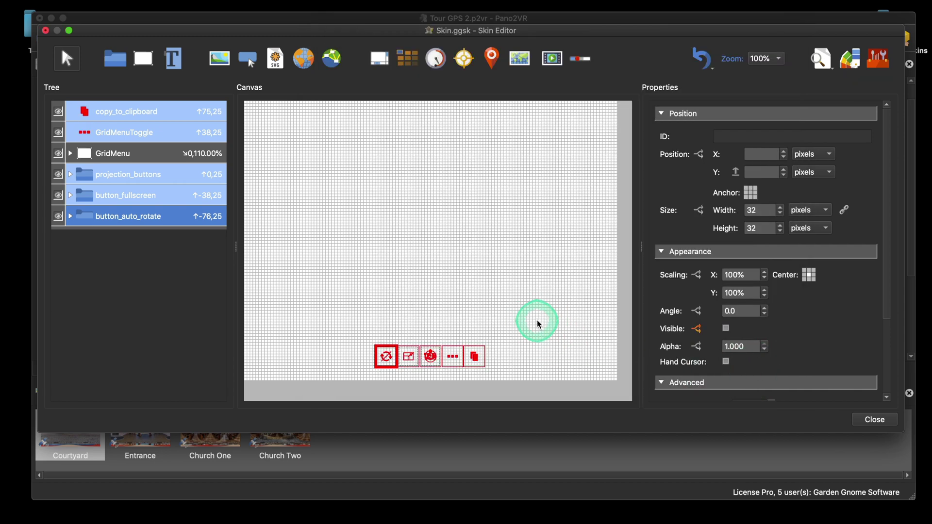
pyautogui.click(377, 352)
# Step: Save the recolored skin on closing the editor and regenerate the tour output
pyautogui.click(869, 418)
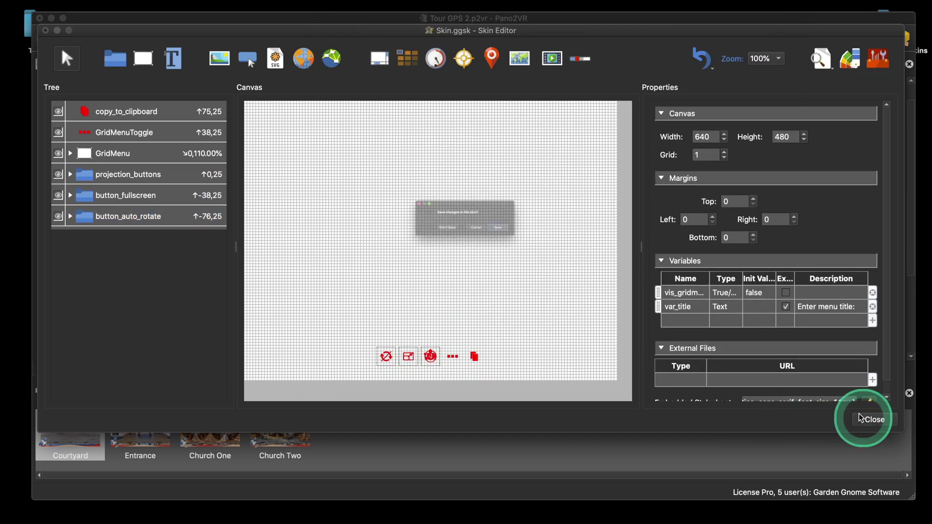
pyautogui.click(556, 240)
pyautogui.click(760, 193)
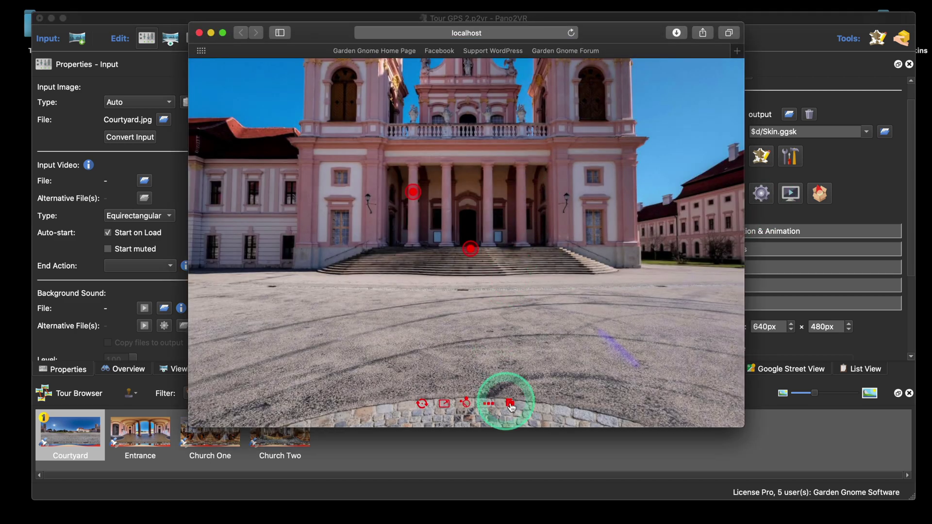
# Step: Check the red buttons over the panorama in the browser preview, try the auto-rotate button, and close the preview
pyautogui.moveTo(500, 395); pyautogui.dragTo(554, 337)
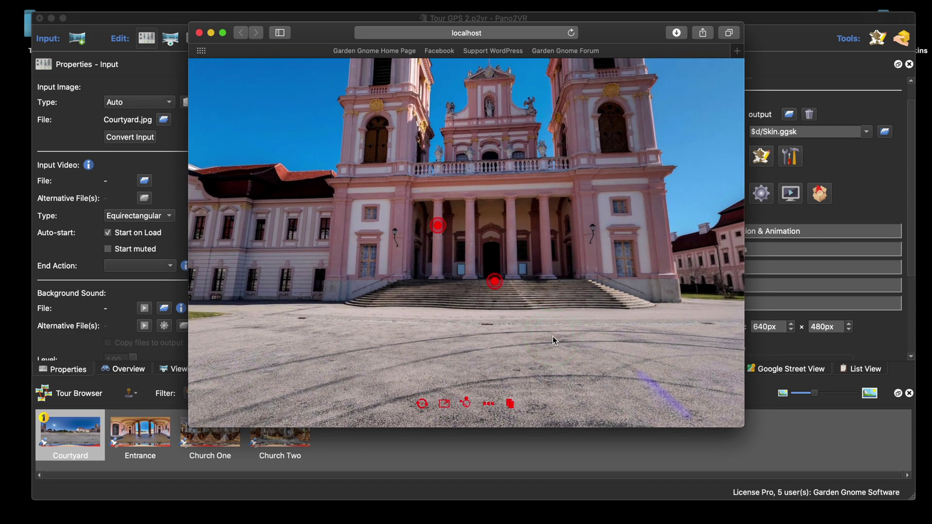
pyautogui.click(419, 406)
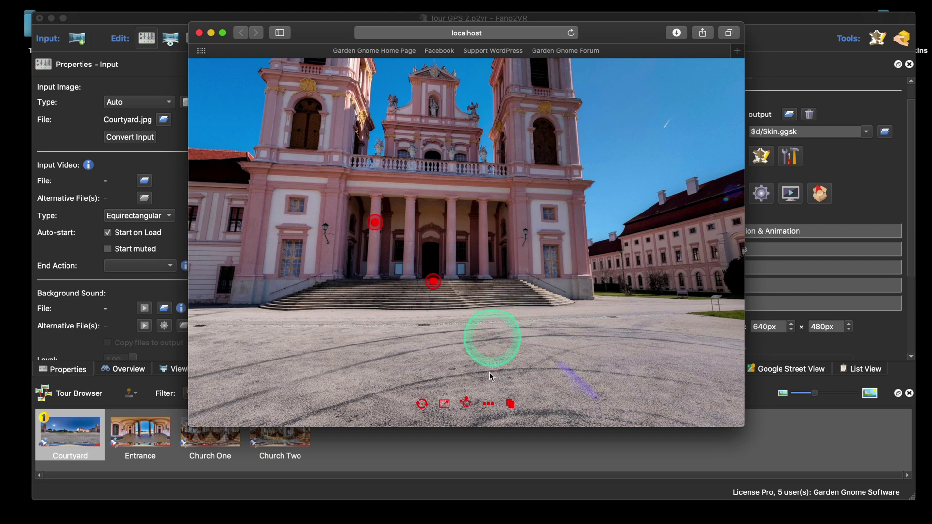
pyautogui.click(198, 33)
# Step: Reopen the skin editor and draw a rectangle about 202 × 34 px just above the row of control buttons
pyautogui.click(759, 157)
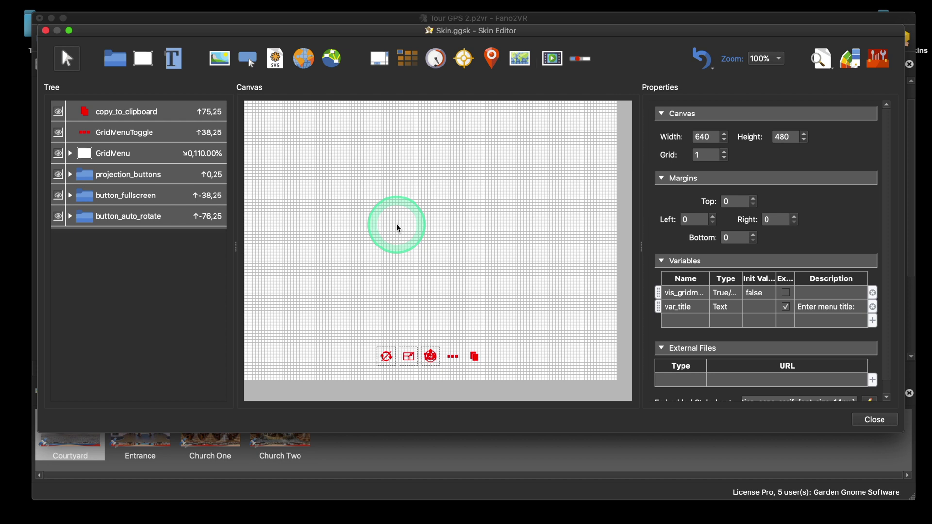
pyautogui.click(145, 59)
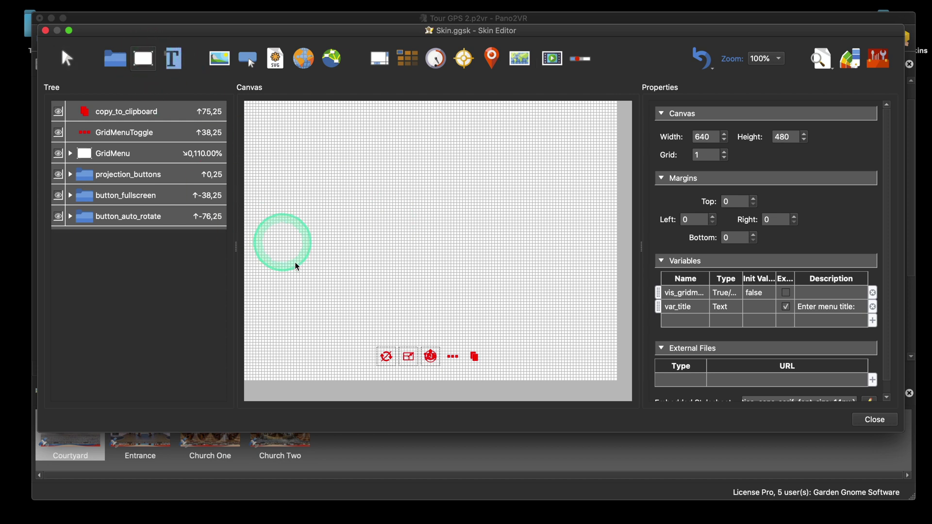
pyautogui.moveTo(368, 319); pyautogui.dragTo(487, 344)
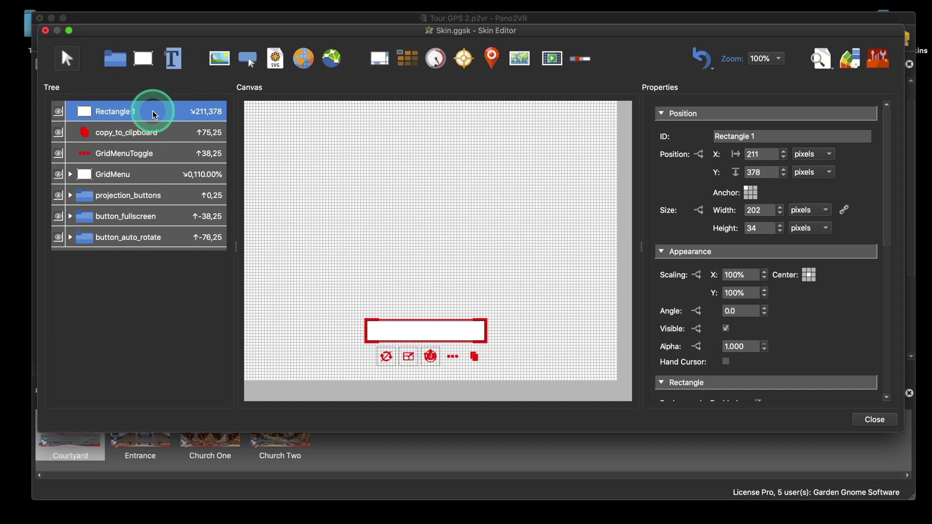
# Step: Place Rectangle 1 behind the row of control buttons as their background, anchored bottom-center with its X position set to 0
pyautogui.moveTo(150, 116); pyautogui.dragTo(155, 251)
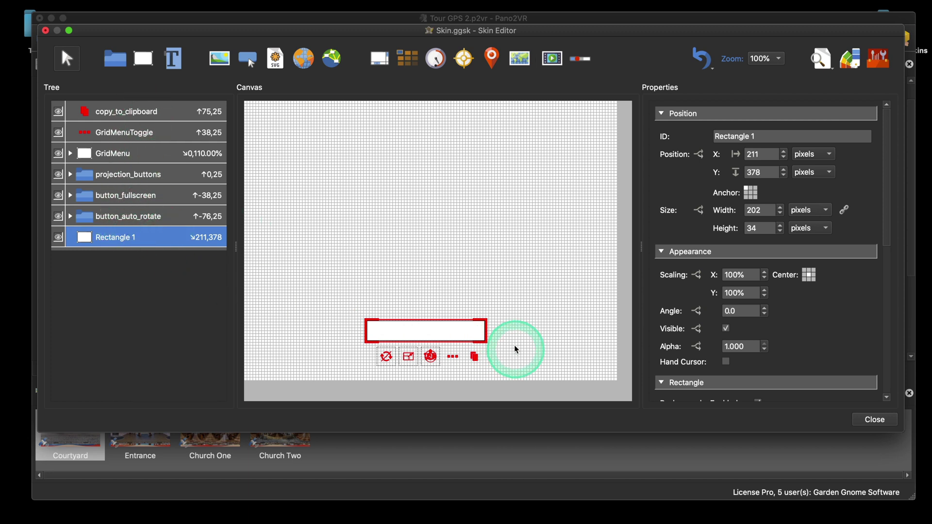
pyautogui.moveTo(477, 333); pyautogui.dragTo(479, 360)
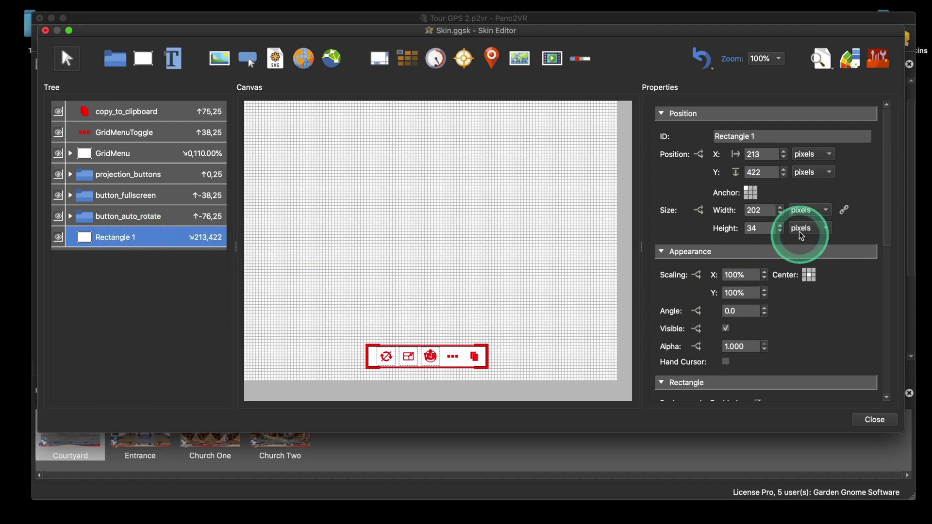
pyautogui.click(753, 199)
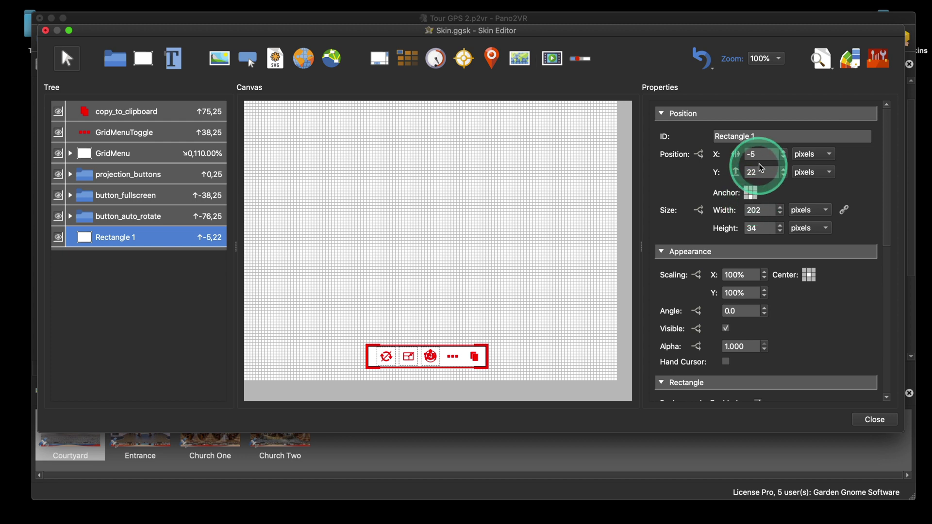
pyautogui.moveTo(768, 154); pyautogui.dragTo(736, 155)
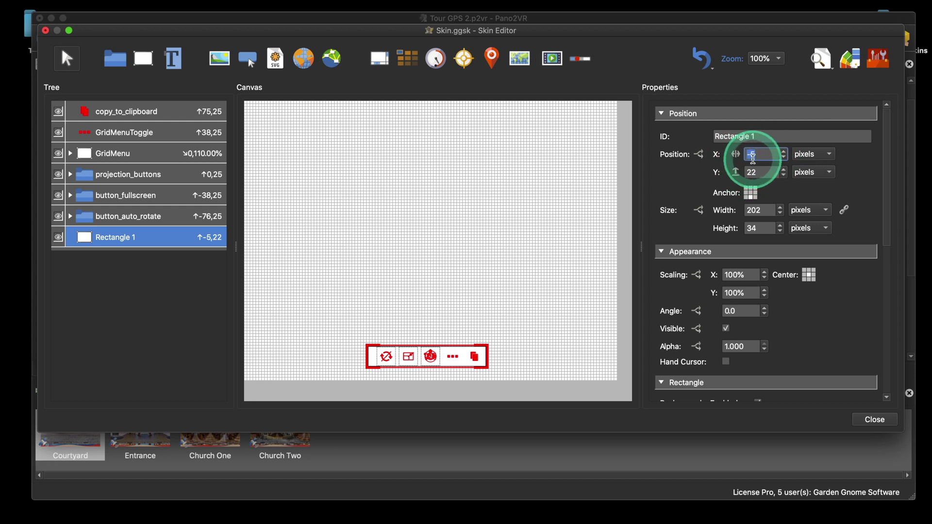
pyautogui.write('0')
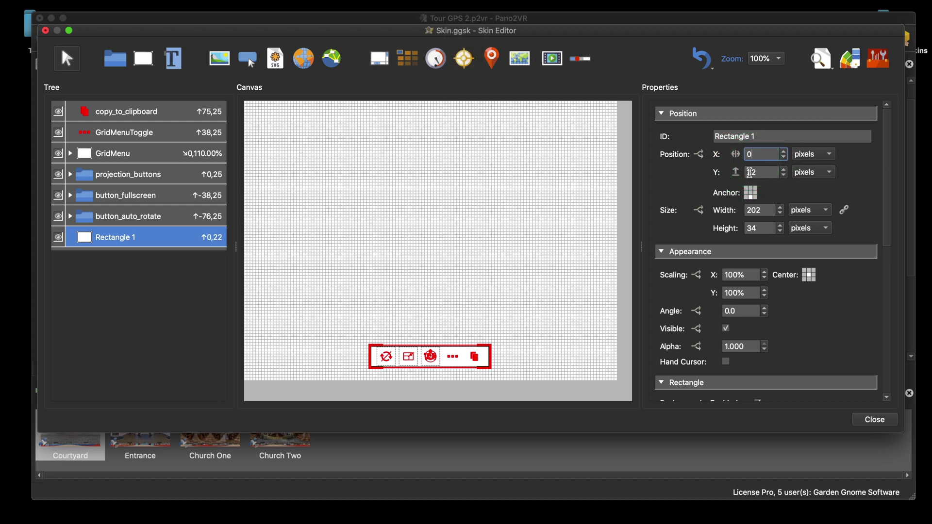
# Step: Check the buttons with their white background in the skin's live preview, pan the view, and close the preview
pyautogui.click(822, 59)
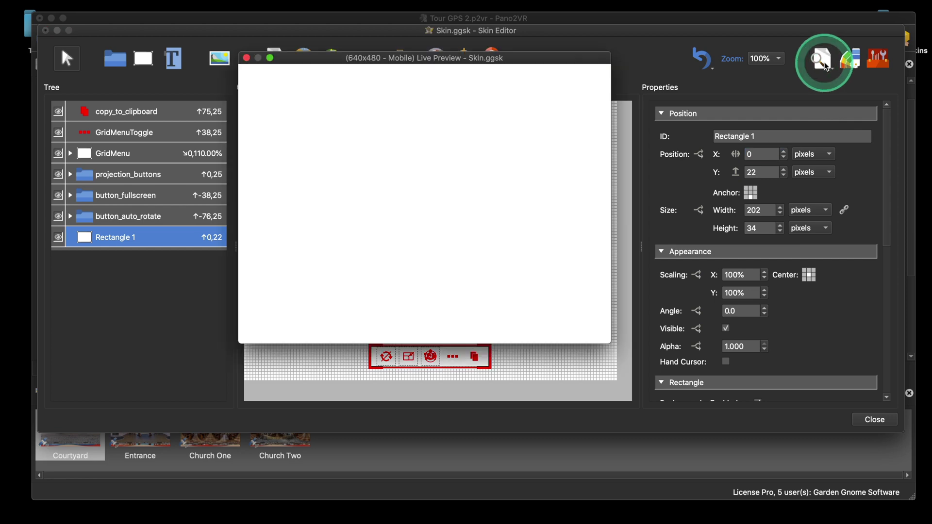
pyautogui.moveTo(524, 279); pyautogui.dragTo(437, 270)
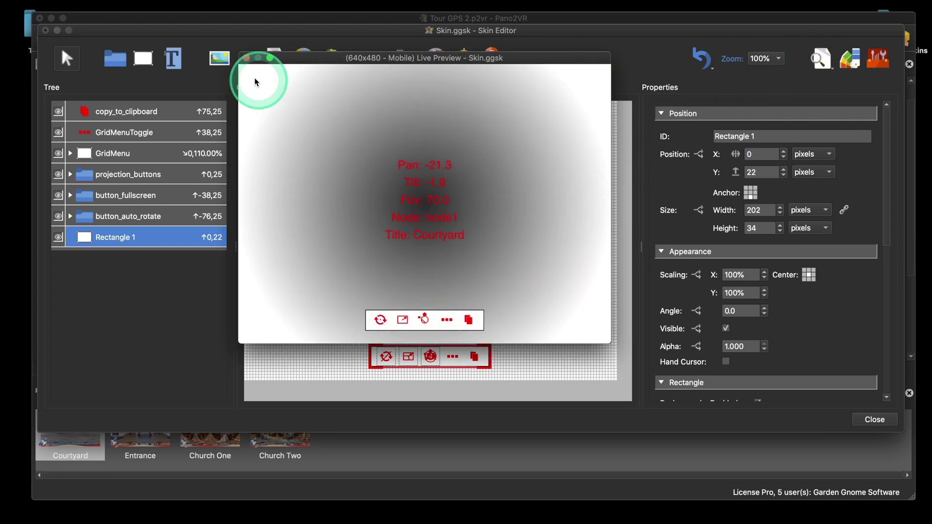
pyautogui.click(246, 58)
# Step: Close the skin editor, saving the skin changes, and regenerate the tour output
pyautogui.click(859, 420)
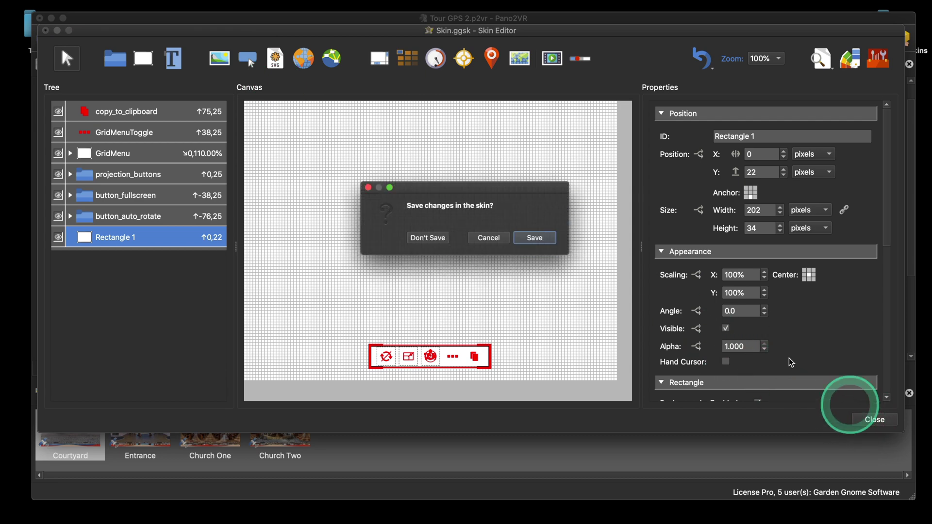
pyautogui.click(537, 237)
pyautogui.click(754, 199)
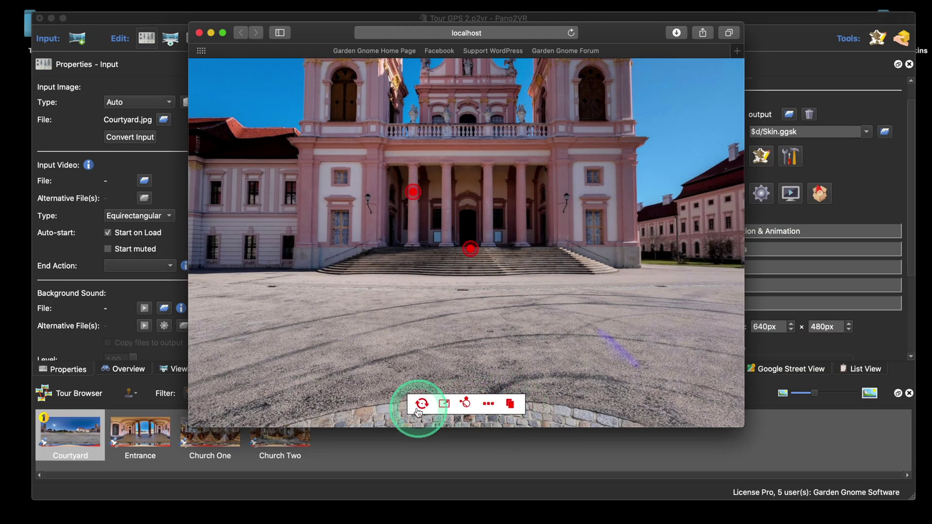
# Step: Close and reopen the tour's browser preview, pan the panorama to check the button bar, and minimize the preview window
pyautogui.click(199, 33)
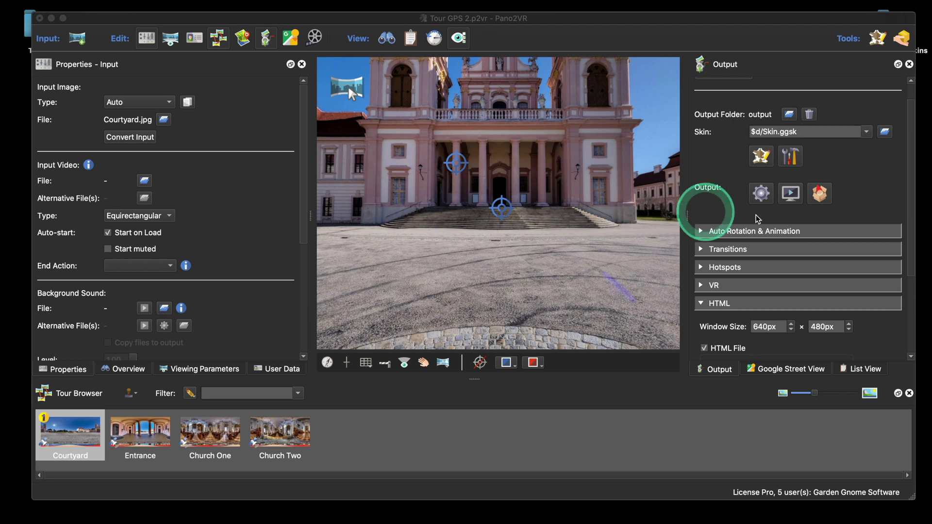
pyautogui.click(791, 194)
pyautogui.moveTo(539, 298)
pyautogui.mouseDown()
pyautogui.moveTo(554, 269)
pyautogui.moveTo(547, 286)
pyautogui.mouseUp()
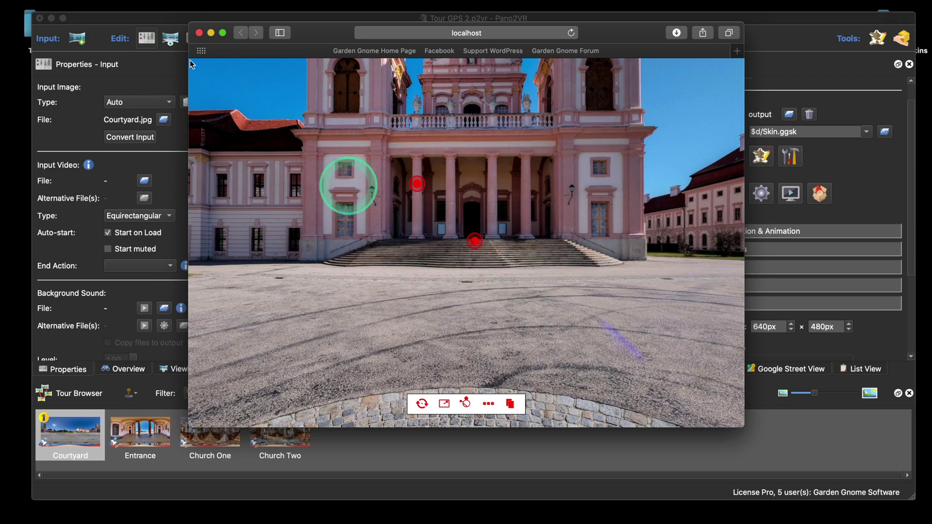
pyautogui.click(211, 33)
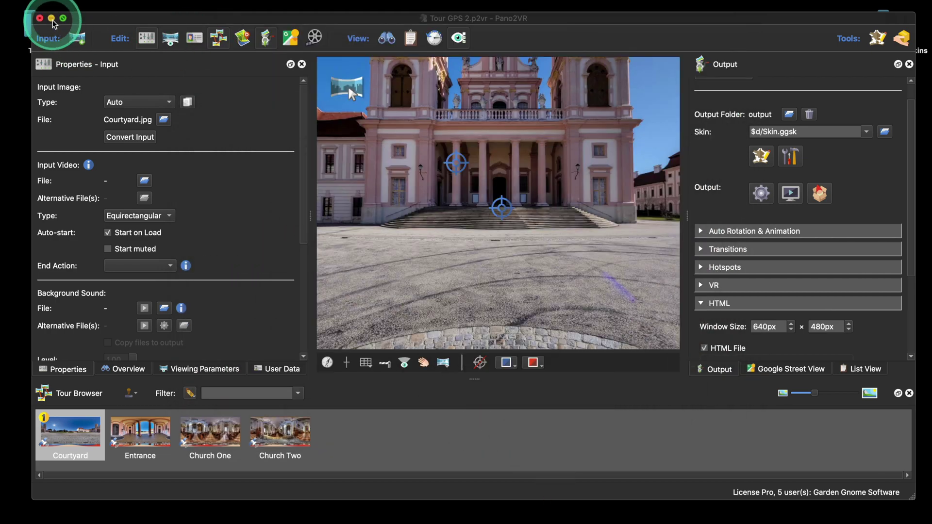
# Step: Minimize Pano2VR and open right.png from the Pano2VR 101 Skins folder in Adobe Photoshop 2020
pyautogui.click(51, 18)
pyautogui.click(511, 246)
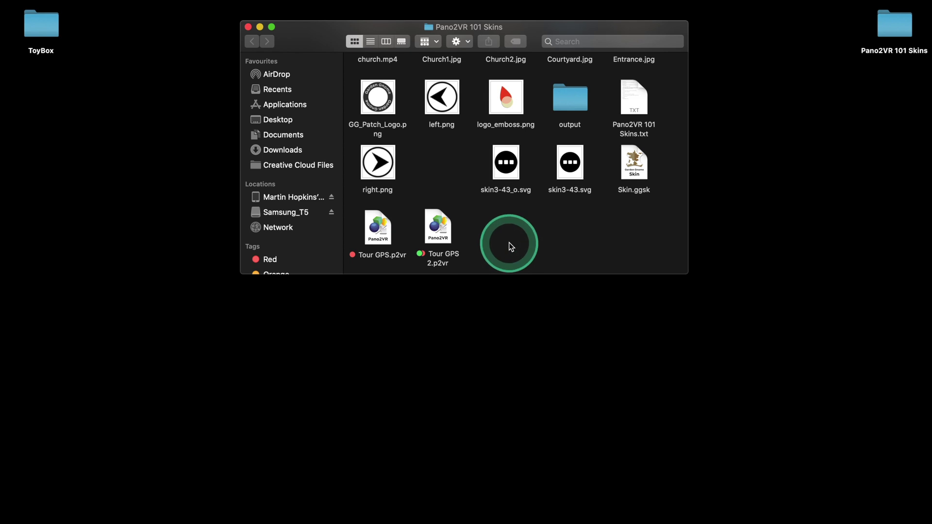
pyautogui.click(380, 165)
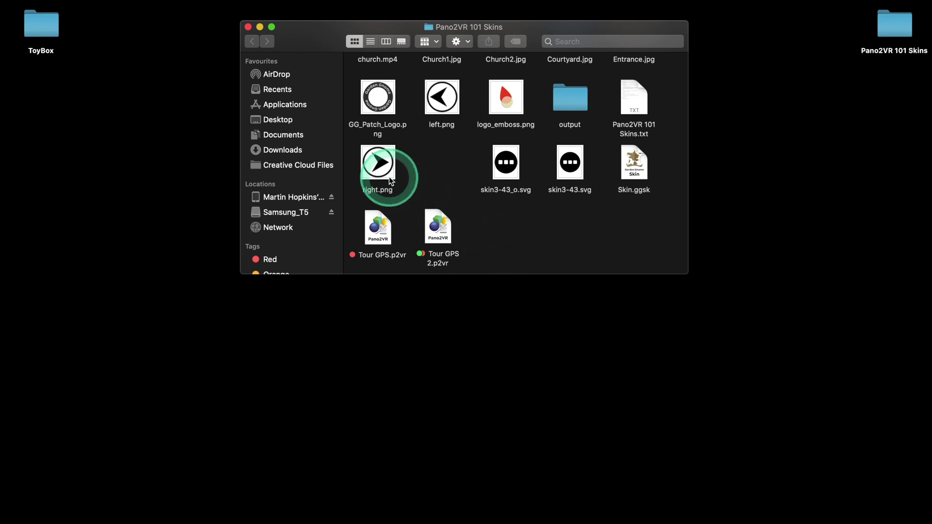
pyautogui.rightClick(382, 163)
pyautogui.click(412, 178)
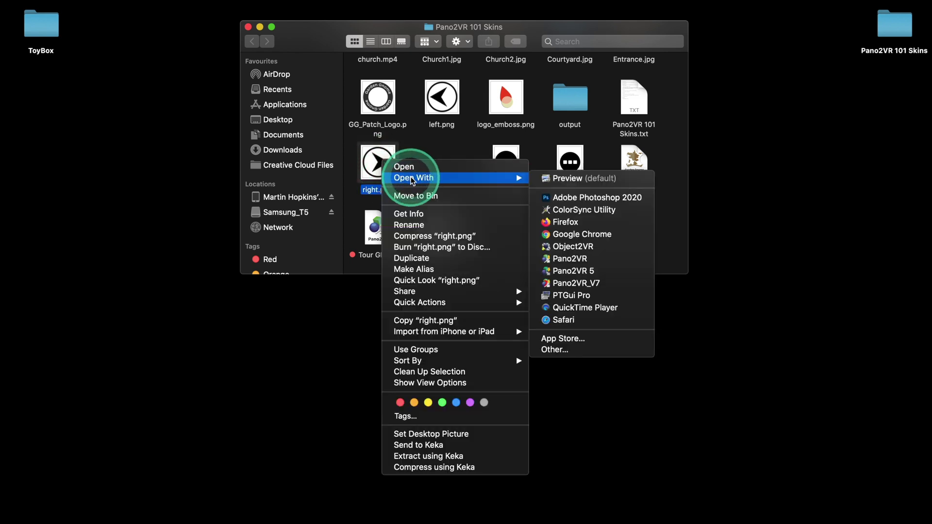
pyautogui.click(575, 197)
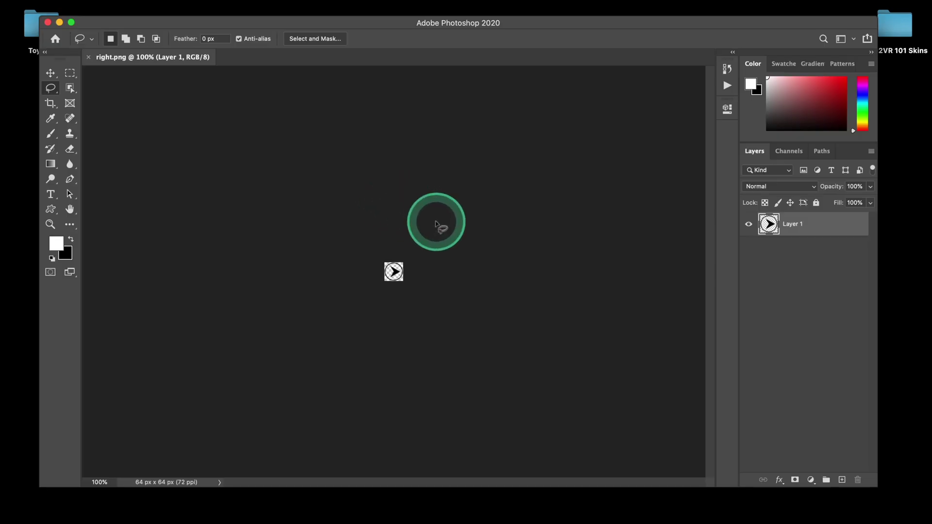
# Step: Inspect the arrow image up close and set up an Export As of it with the SVG format
pyautogui.scroll(10, 435, 224)
pyautogui.scroll(-10, 436, 225)
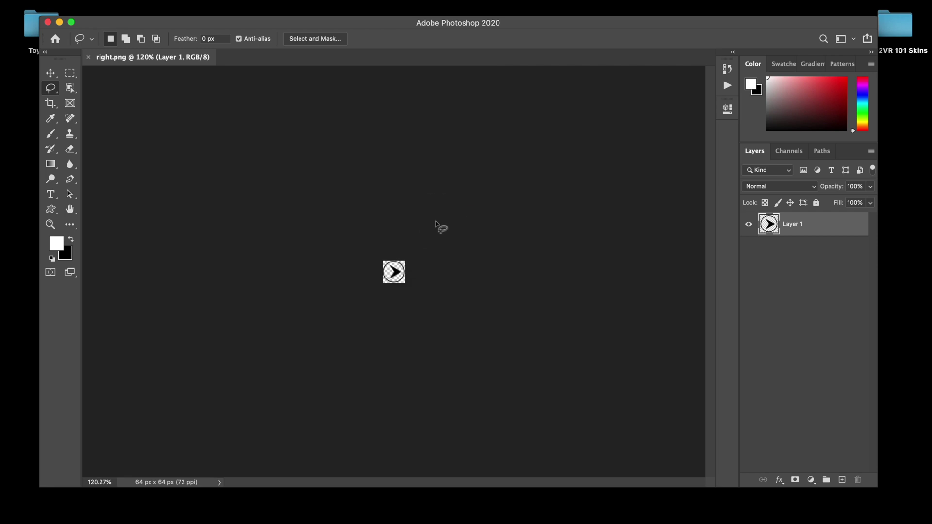
pyautogui.scroll(3, 436, 225)
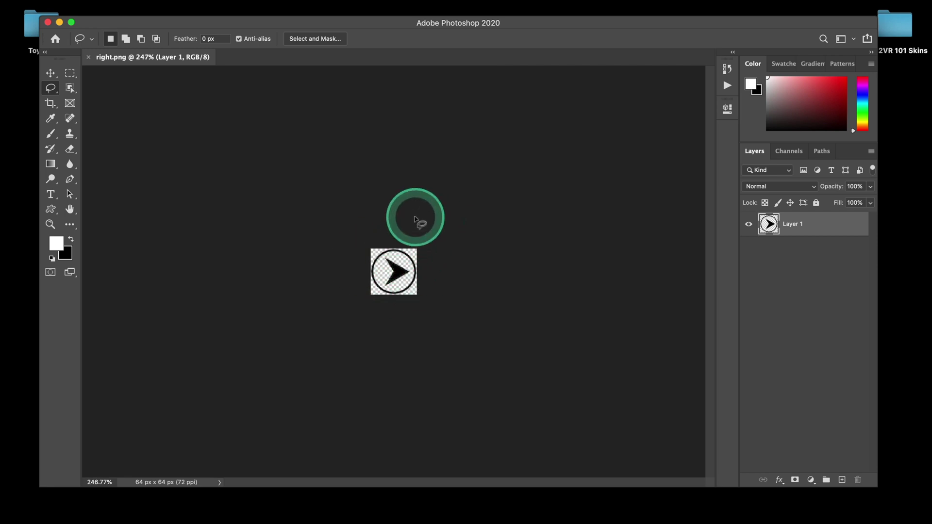
pyautogui.scroll(-2, 422, 222)
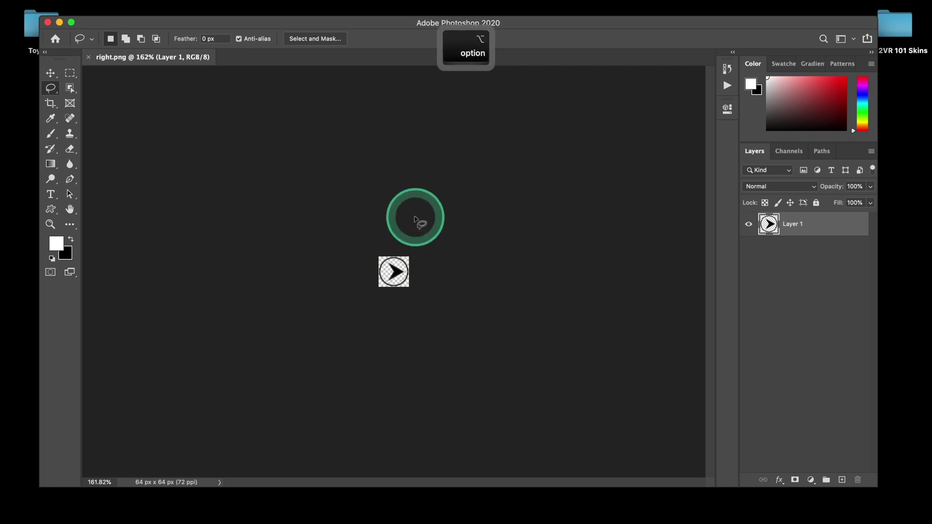
pyautogui.click(93, 7)
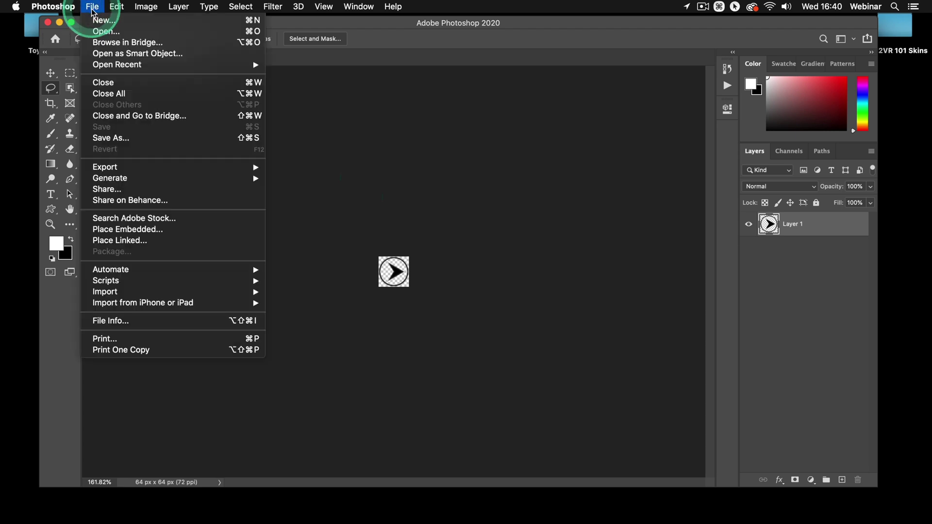
pyautogui.moveTo(181, 166)
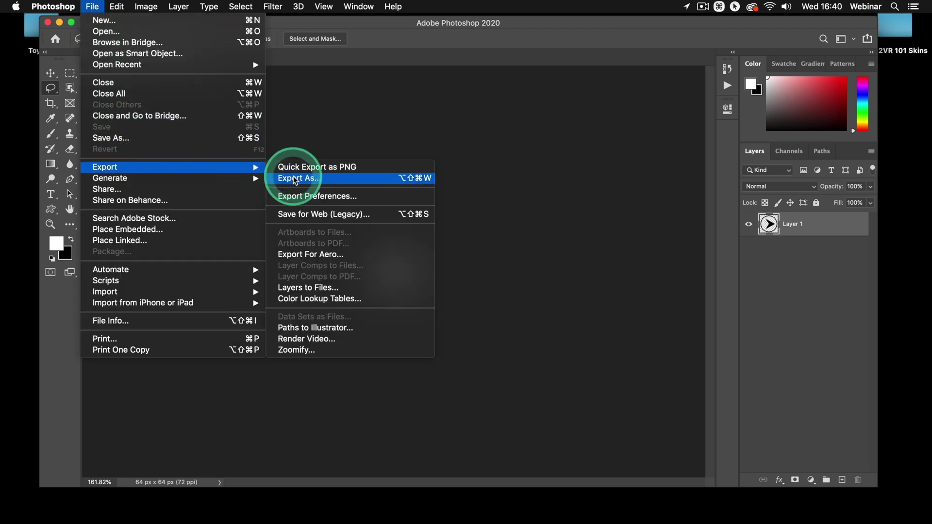
pyautogui.click(314, 180)
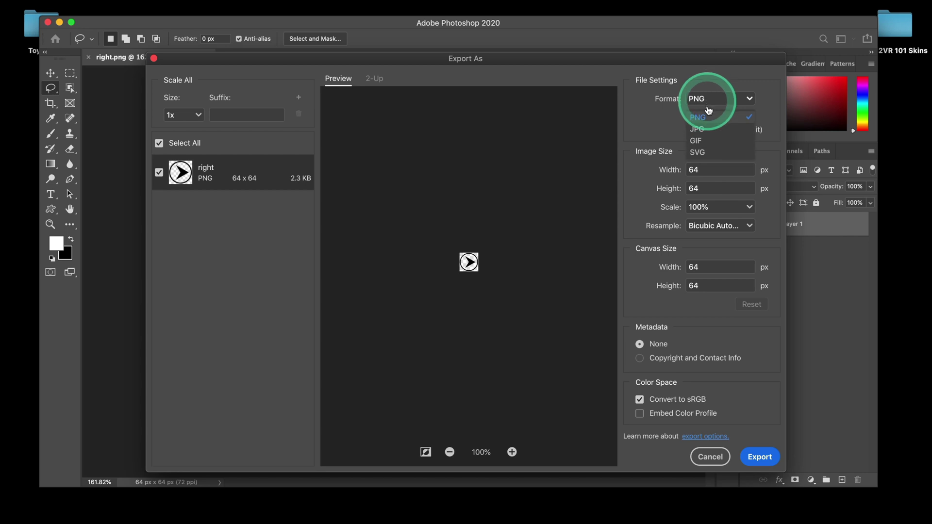
pyautogui.click(704, 148)
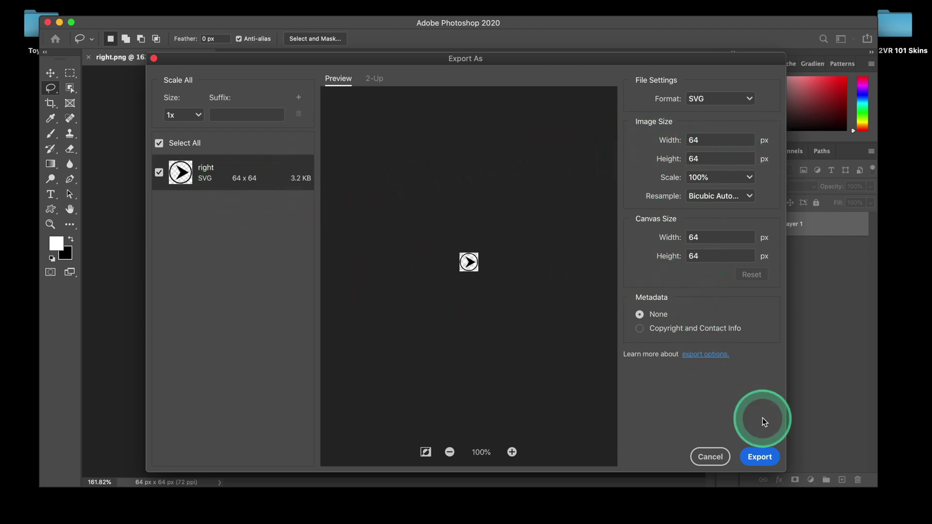
# Step: Export the arrow as right.svg to the Desktop
pyautogui.click(759, 457)
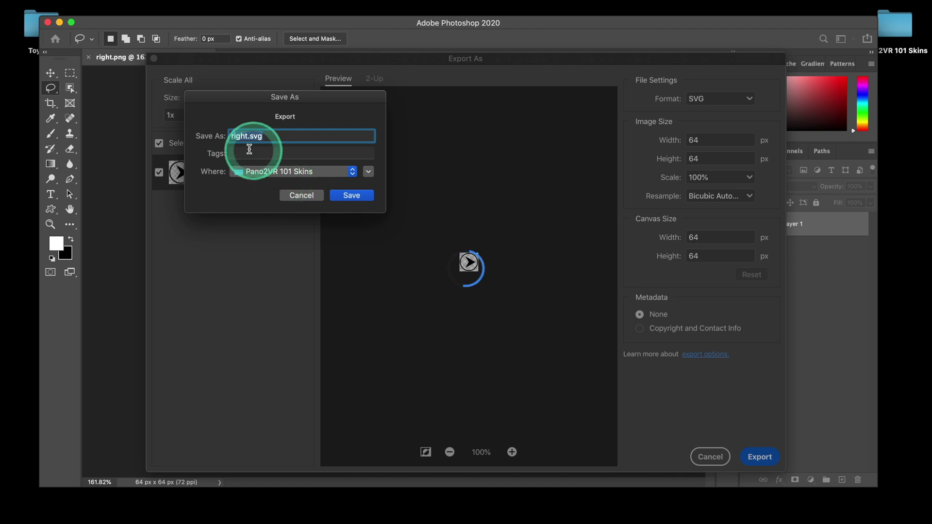
pyautogui.click(269, 172)
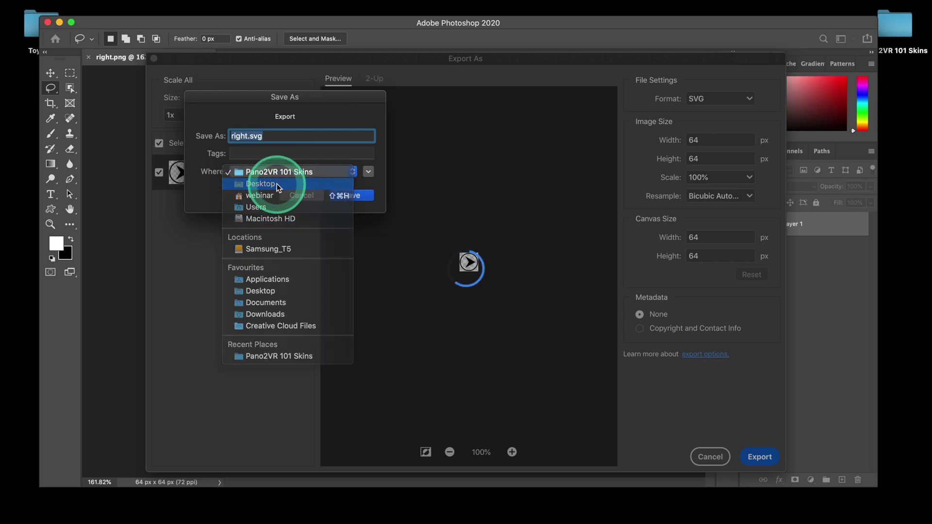
pyautogui.click(277, 184)
pyautogui.click(345, 196)
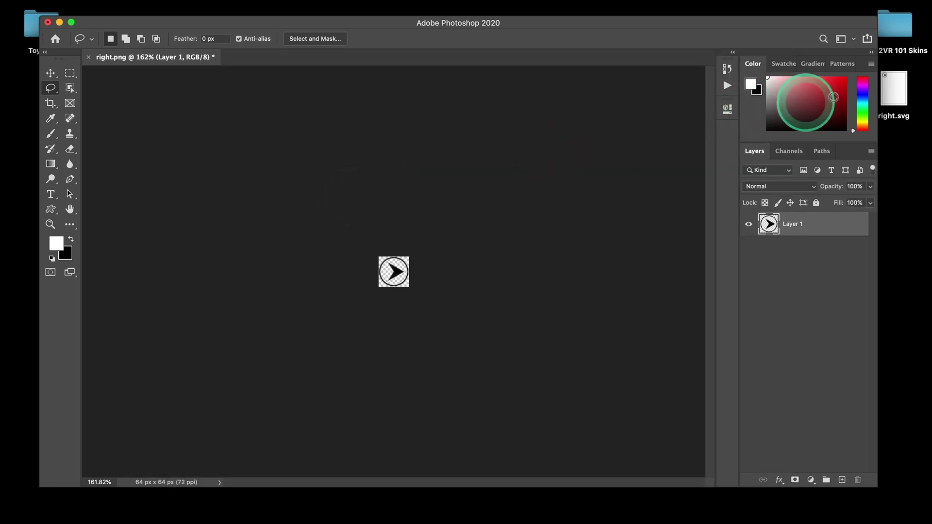
# Step: Minimize Photoshop, switch back to the Tour GPS 2 project in Pano2VR, and open the skin editor
pyautogui.click(59, 23)
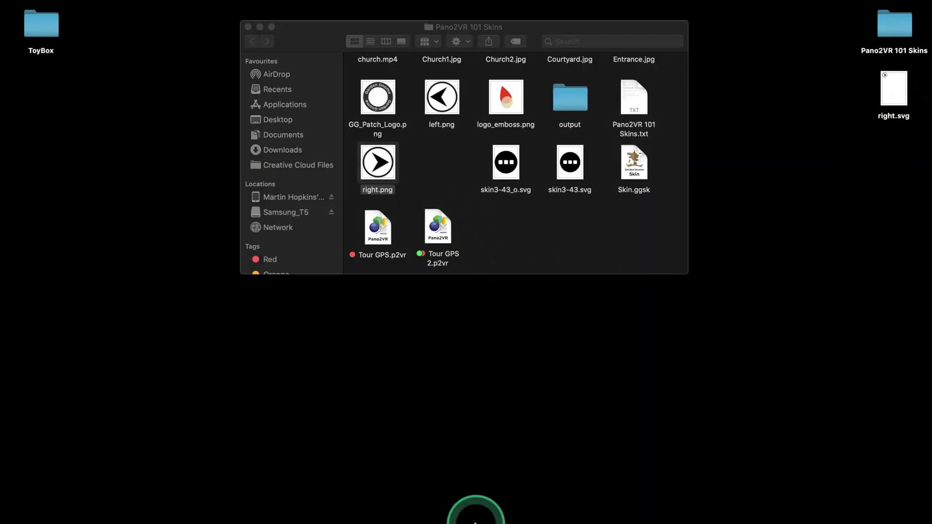
pyautogui.moveTo(509, 507)
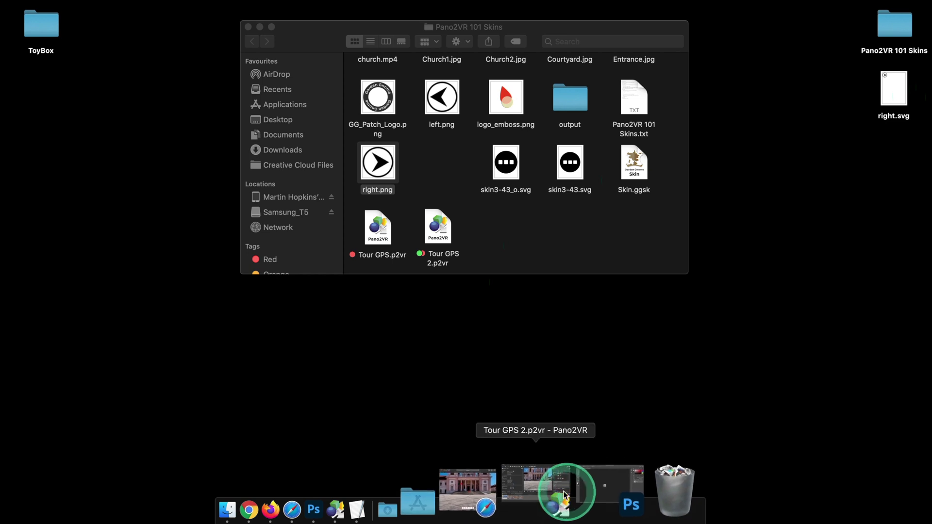
pyautogui.click(558, 493)
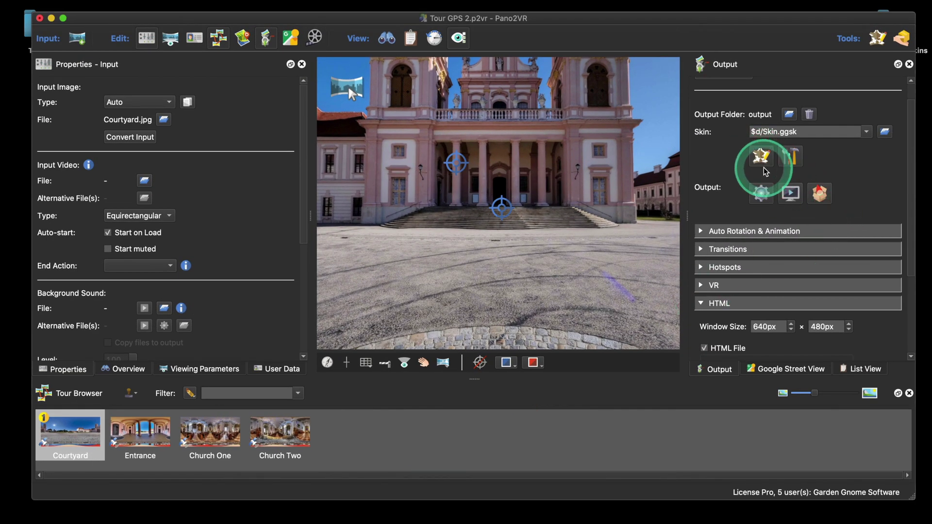
pyautogui.click(761, 156)
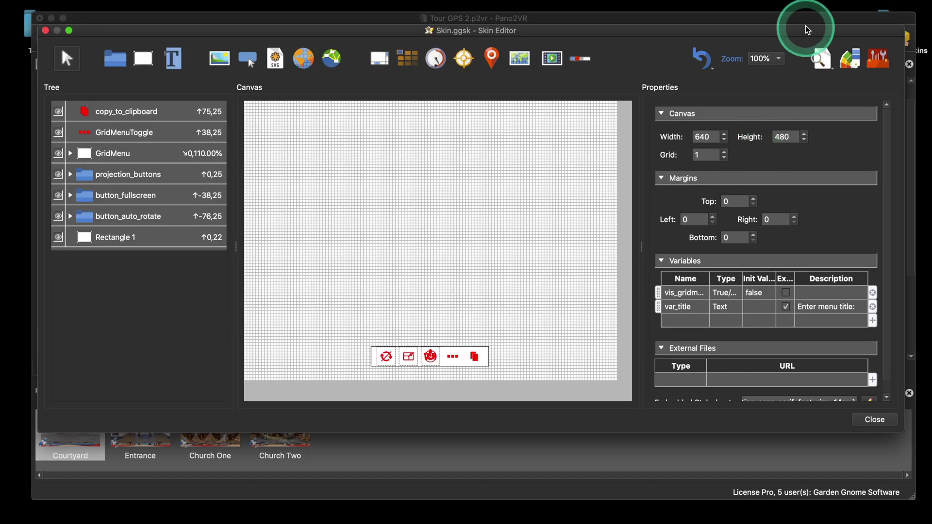
# Step: Shift the Pano2VR and Skin Editor windows aside so right.svg on the desktop is reachable, keeping the Skin Editor in front
pyautogui.moveTo(917, 53); pyautogui.dragTo(812, 58)
pyautogui.moveTo(835, 21); pyautogui.dragTo(753, 18)
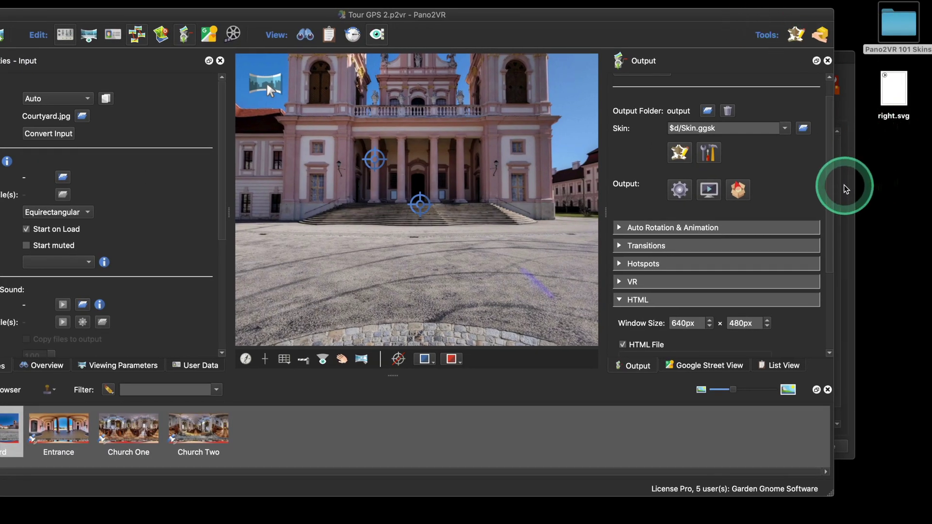
pyautogui.press('F4')
pyautogui.click(554, 211)
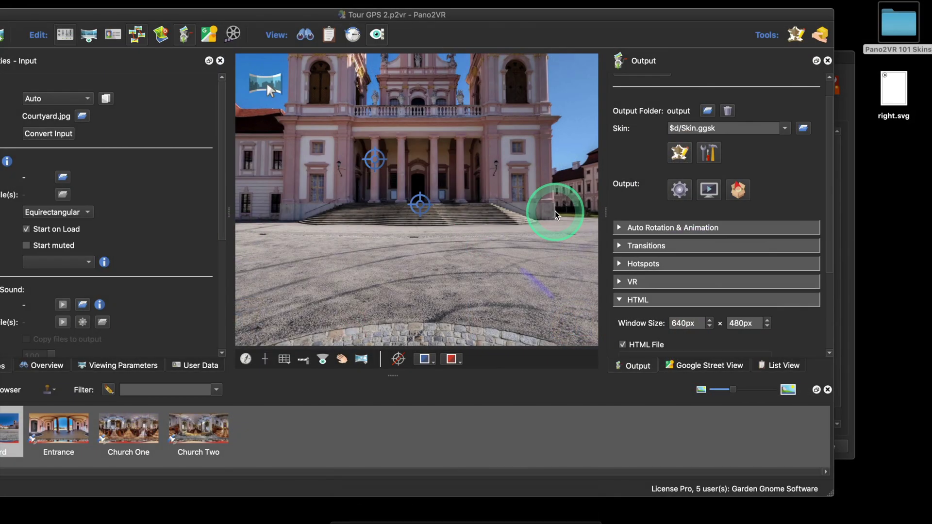
pyautogui.press('F3')
pyautogui.click(235, 152)
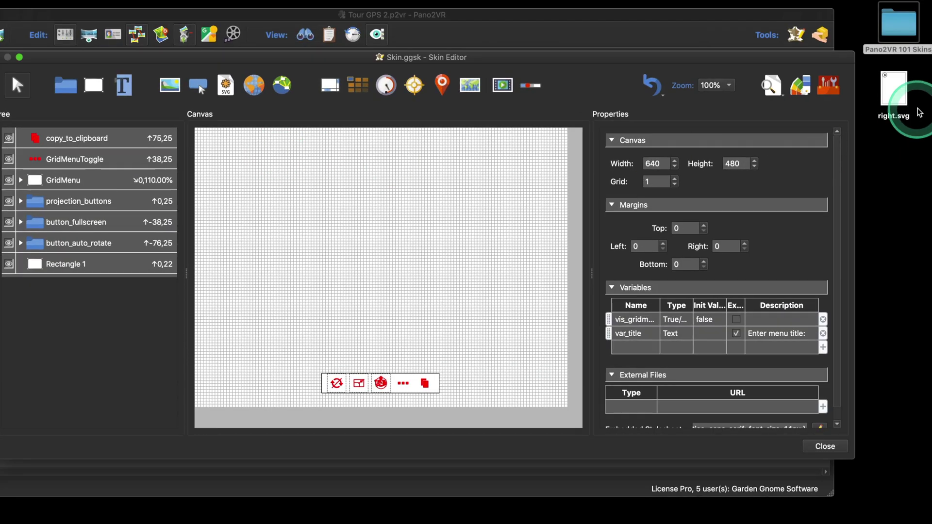
# Step: Add right.svg from the desktop to the middle of the skin canvas and enlarge it to about 128 × 94 px
pyautogui.moveTo(919, 112); pyautogui.dragTo(376, 223)
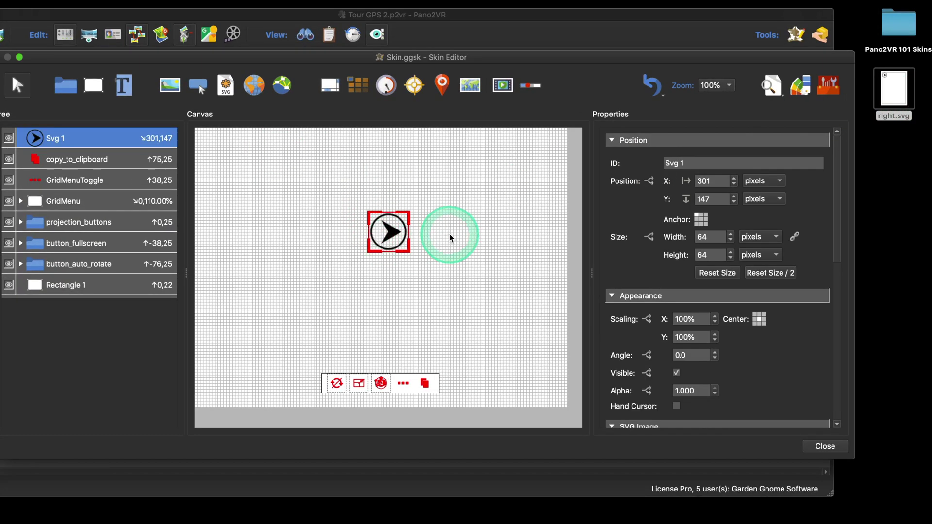
pyautogui.moveTo(410, 251); pyautogui.dragTo(446, 269)
pyautogui.click(406, 245)
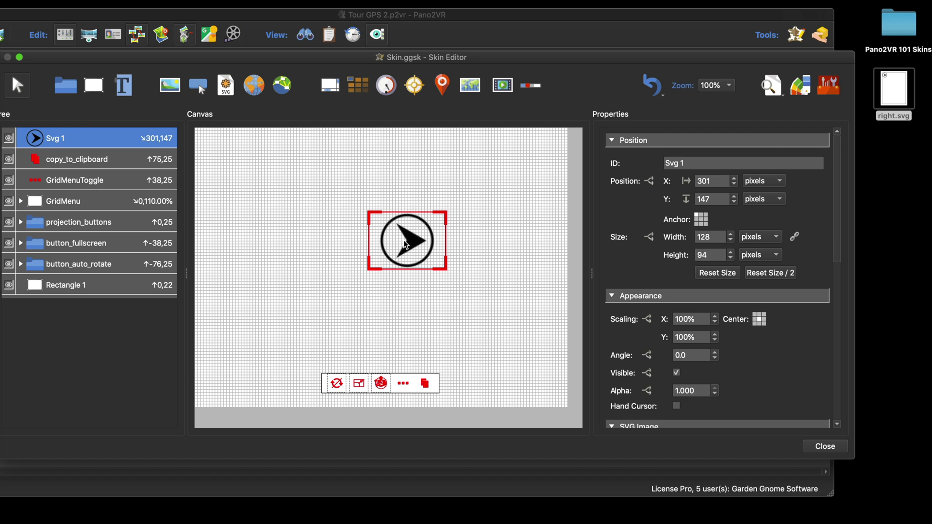
# Step: Try to recolor the selected arrow SVG with the skin's color tool
pyautogui.click(800, 86)
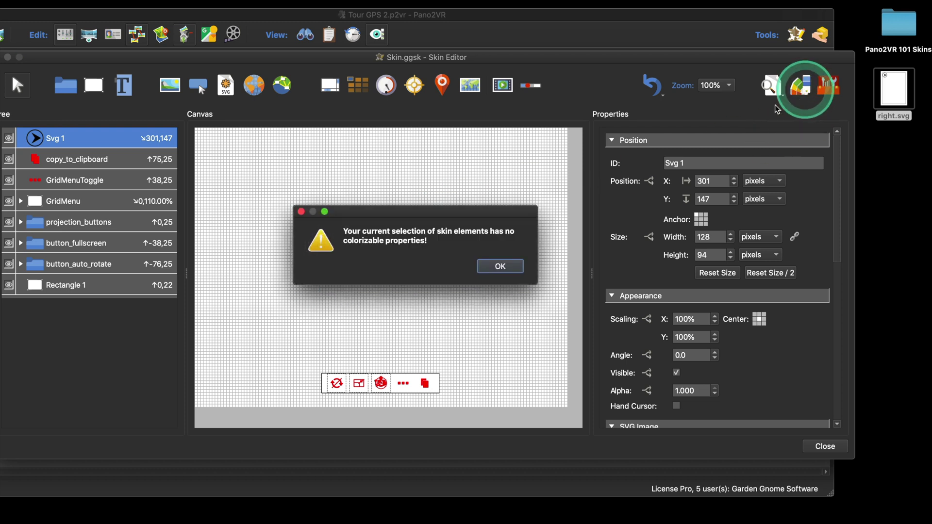
pyautogui.click(486, 266)
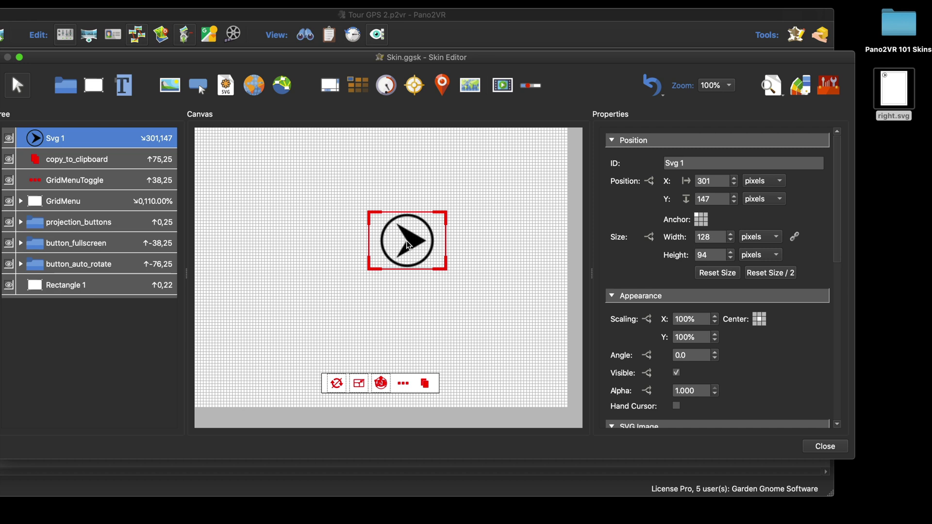
# Step: Open right.svg from the desktop in TextEdit, enlarge its window to examine the embedded image code, and close it
pyautogui.rightClick(894, 87)
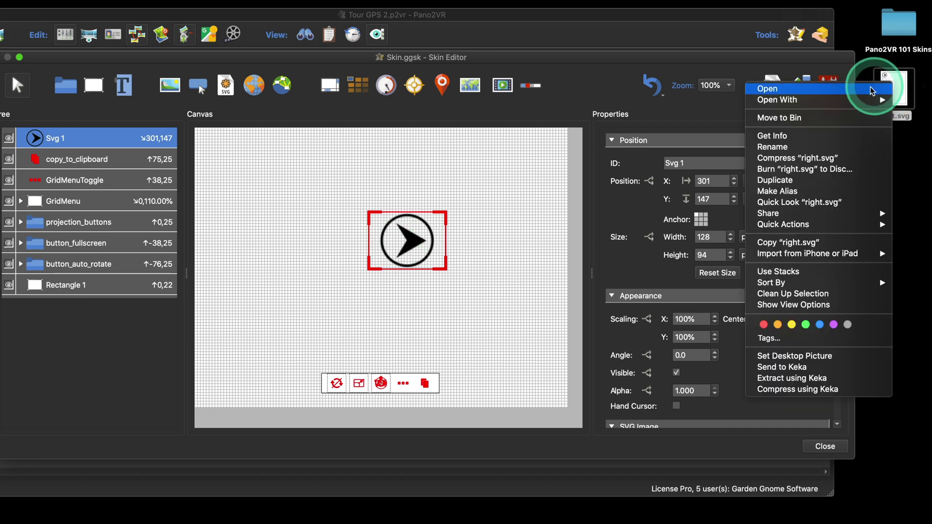
pyautogui.moveTo(856, 100)
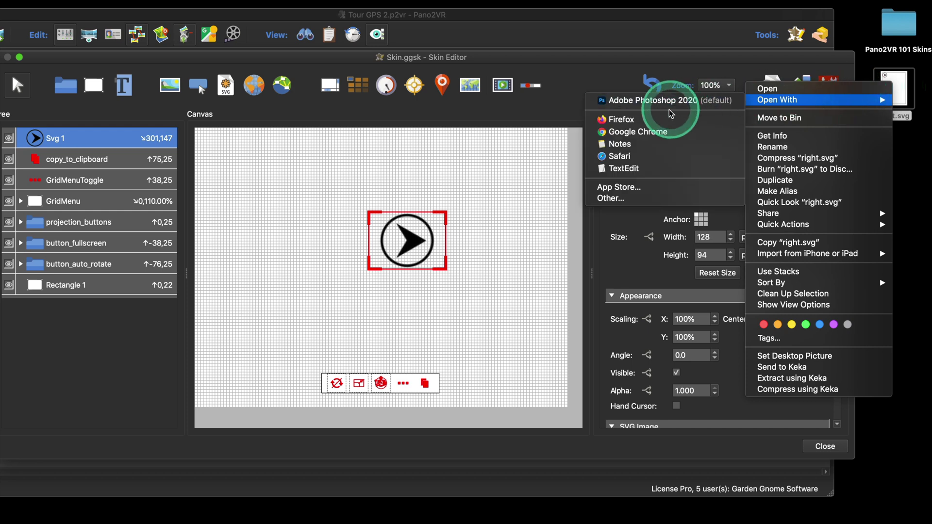
pyautogui.click(645, 168)
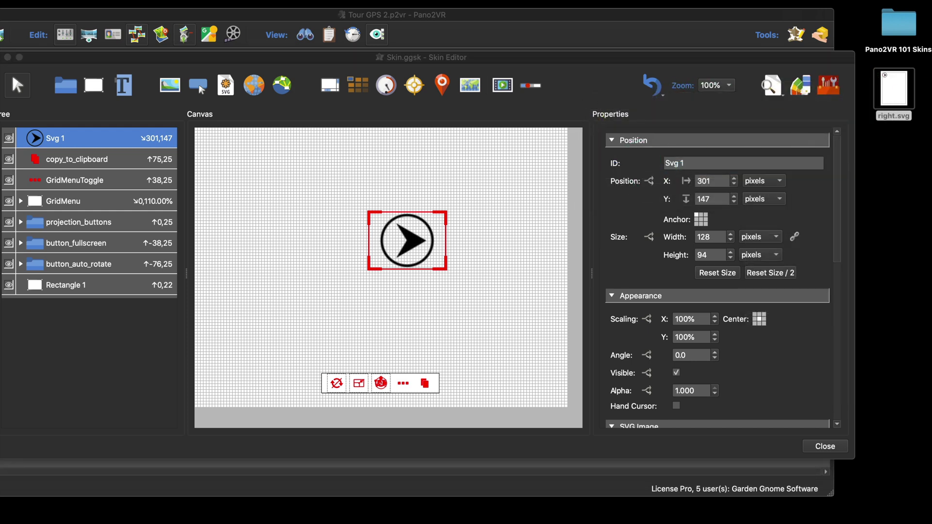
pyautogui.moveTo(426, 130); pyautogui.dragTo(385, 117)
pyautogui.moveTo(678, 351); pyautogui.dragTo(825, 472)
pyautogui.click(468, 245)
pyautogui.click(383, 288)
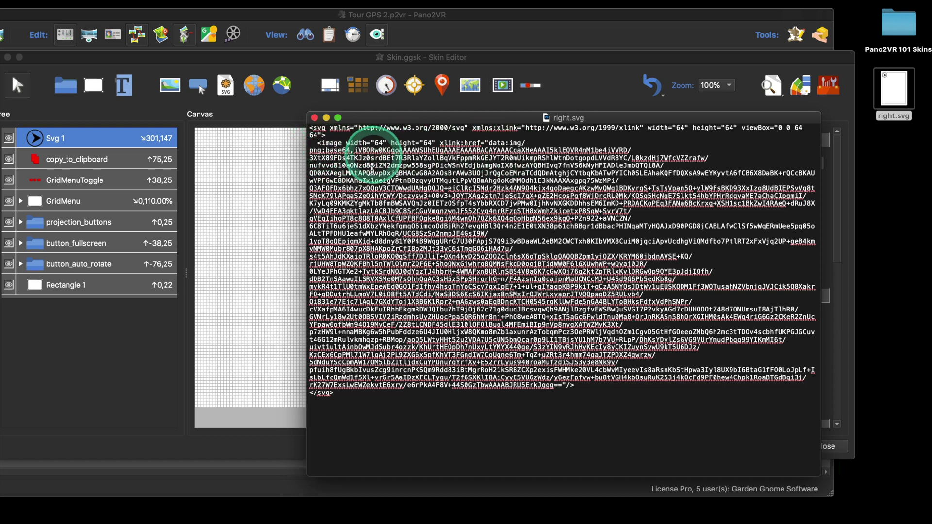
pyautogui.click(313, 117)
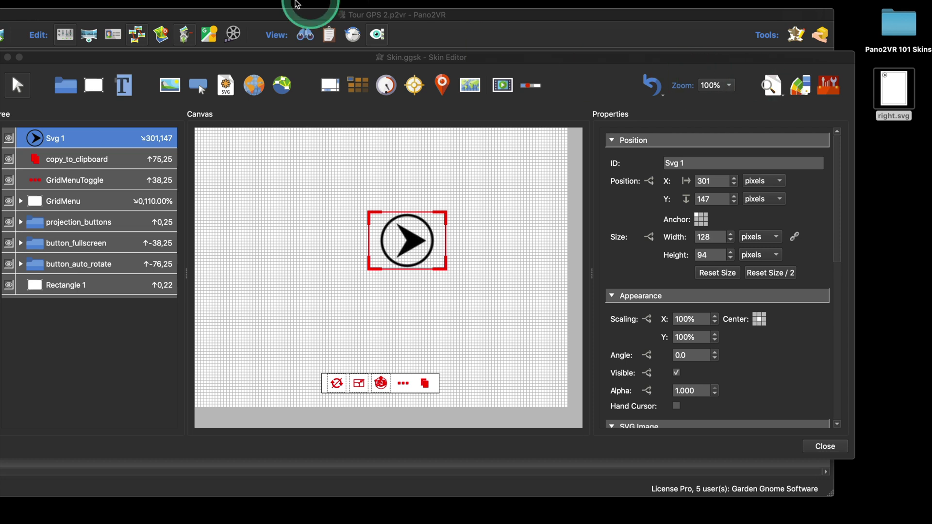
# Step: Delete the arrow SVG from the skin canvas, then save and close the skin
pyautogui.moveTo(233, 56); pyautogui.dragTo(251, 54)
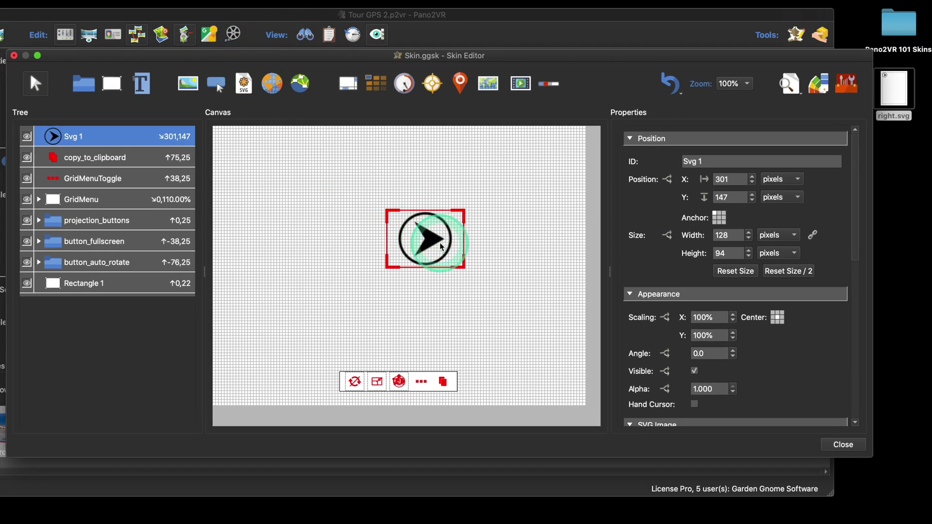
pyautogui.press('BackSpace')
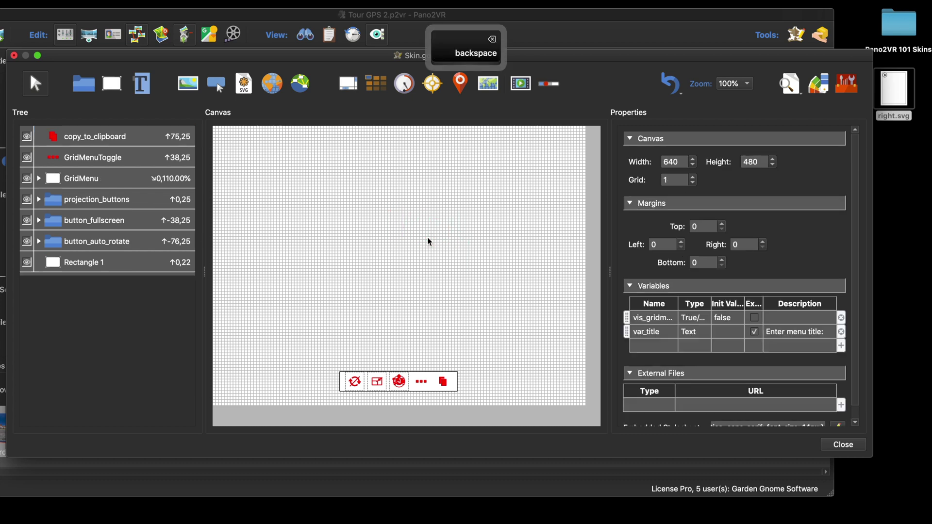
pyautogui.click(842, 445)
pyautogui.click(509, 264)
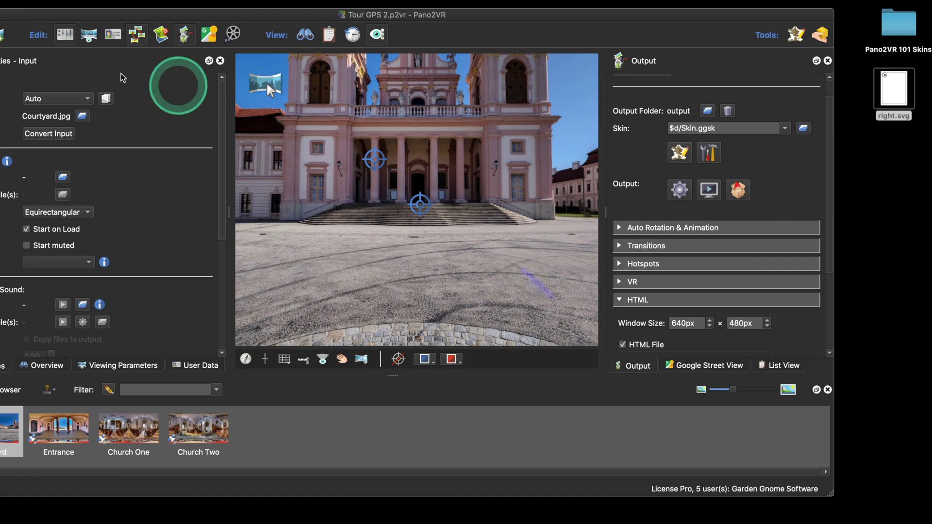
# Step: Bring the whole Tour GPS 2 project window into view, make it smaller, and place it near the middle of the desktop
pyautogui.moveTo(74, 21); pyautogui.dragTo(134, 32)
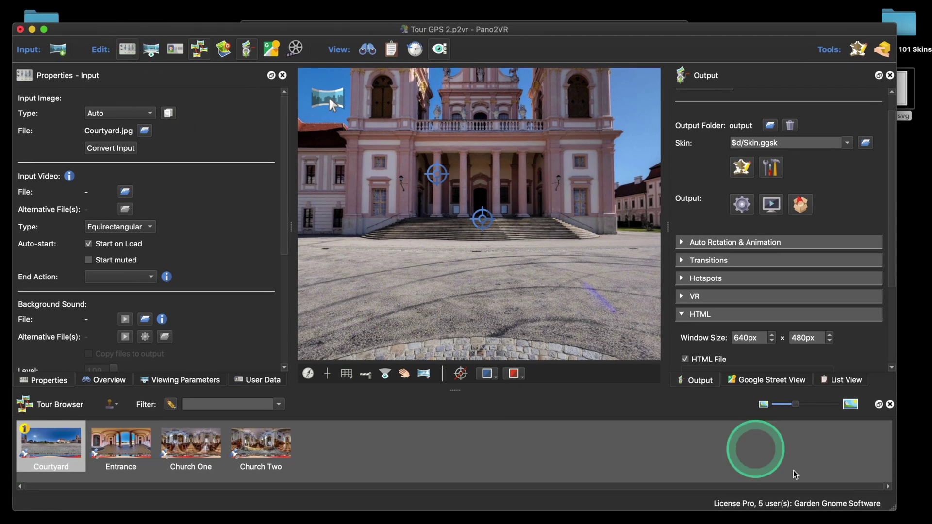
pyautogui.moveTo(896, 508); pyautogui.dragTo(834, 466)
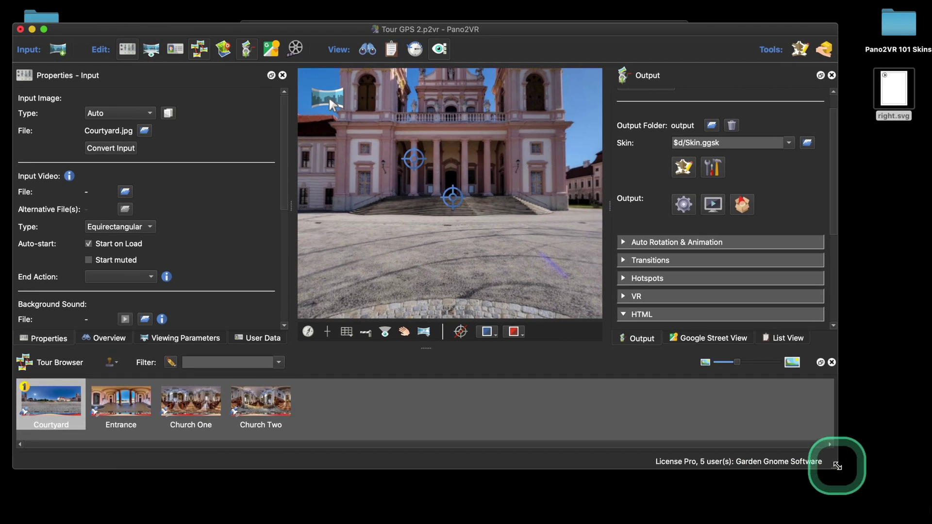
pyautogui.moveTo(548, 37); pyautogui.dragTo(593, 57)
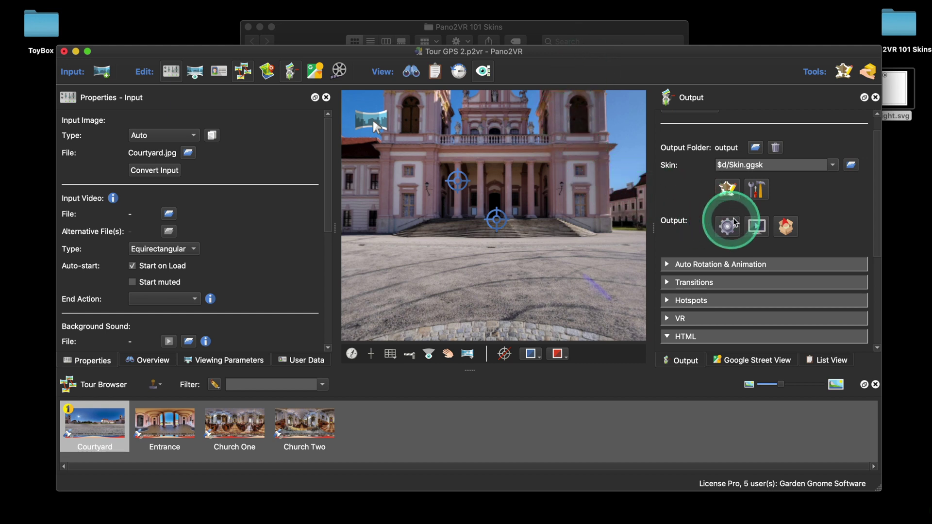
# Step: Reopen the skin, inspect the elements inside GridMenu, and close the skin editor
pyautogui.click(727, 188)
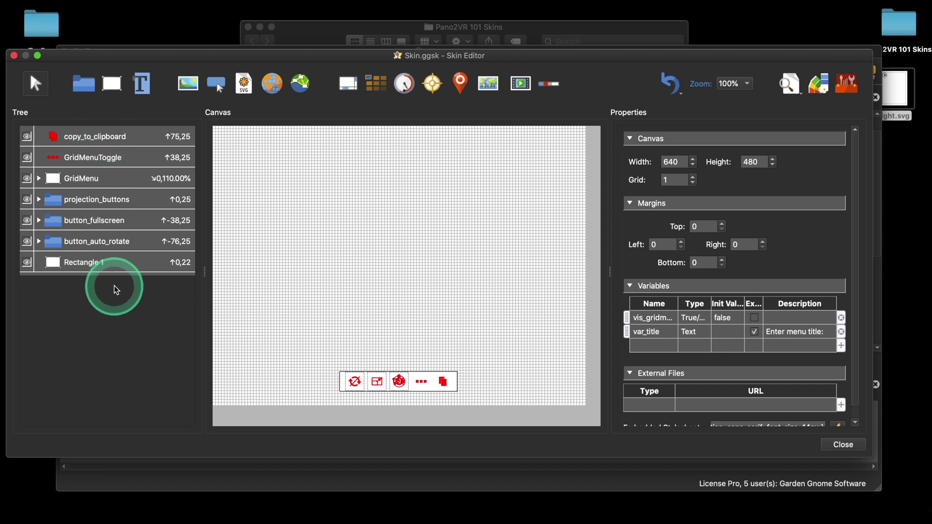
pyautogui.click(39, 179)
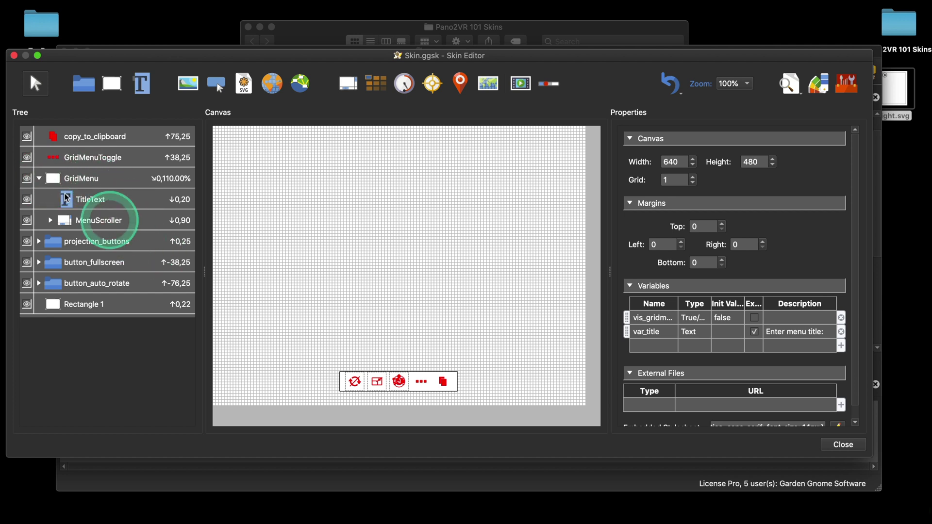
pyautogui.click(39, 178)
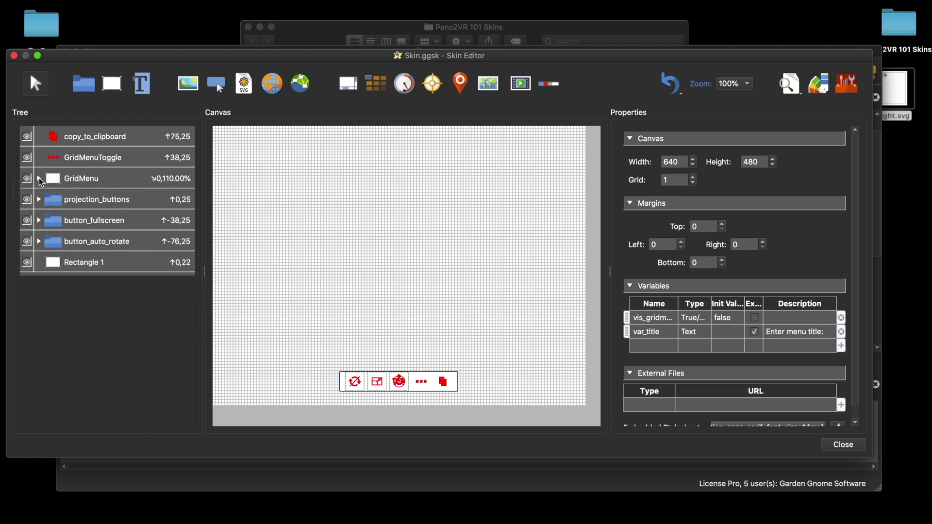
pyautogui.click(835, 445)
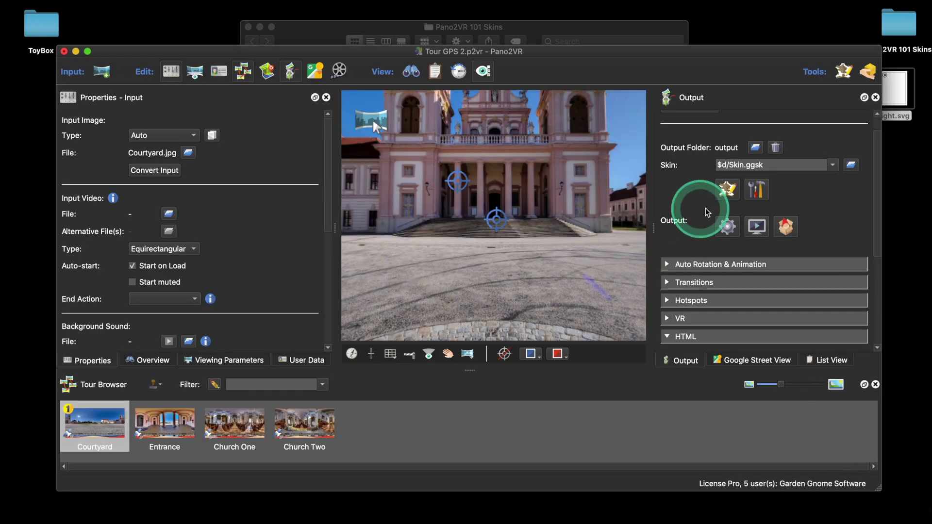
# Step: Generate the tour output, check how its grid menu overlays the control buttons in the browser, and close the preview
pyautogui.click(726, 225)
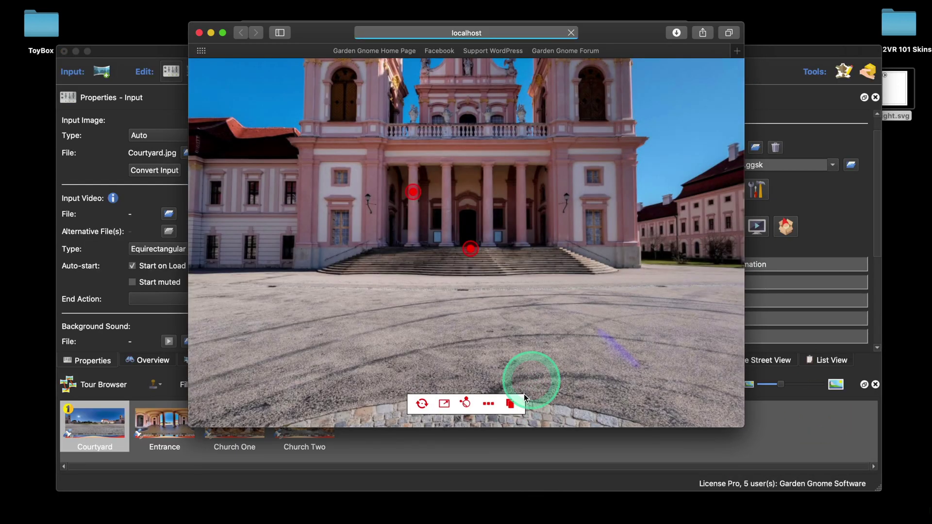
pyautogui.click(487, 405)
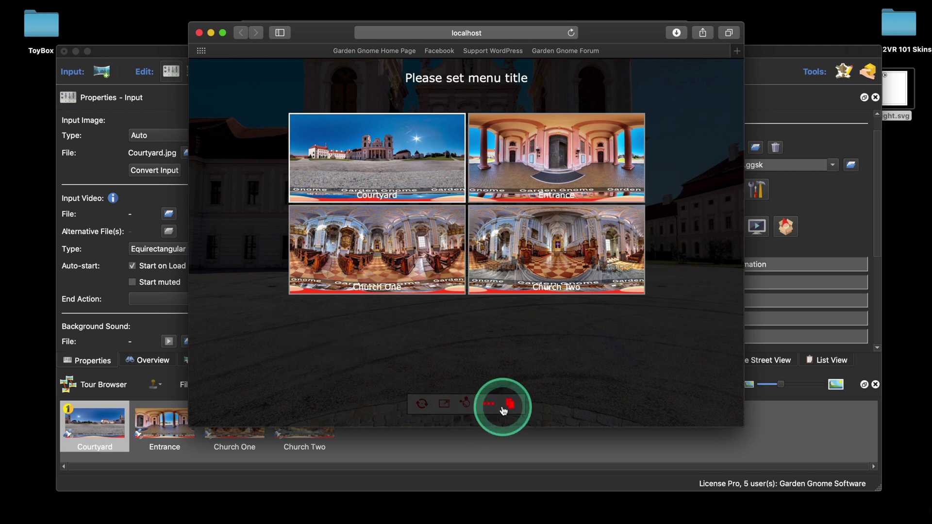
pyautogui.click(199, 33)
# Step: Move GridMenu below Rectangle 1 to the end of the skin's element tree, then save and close the skin
pyautogui.click(726, 194)
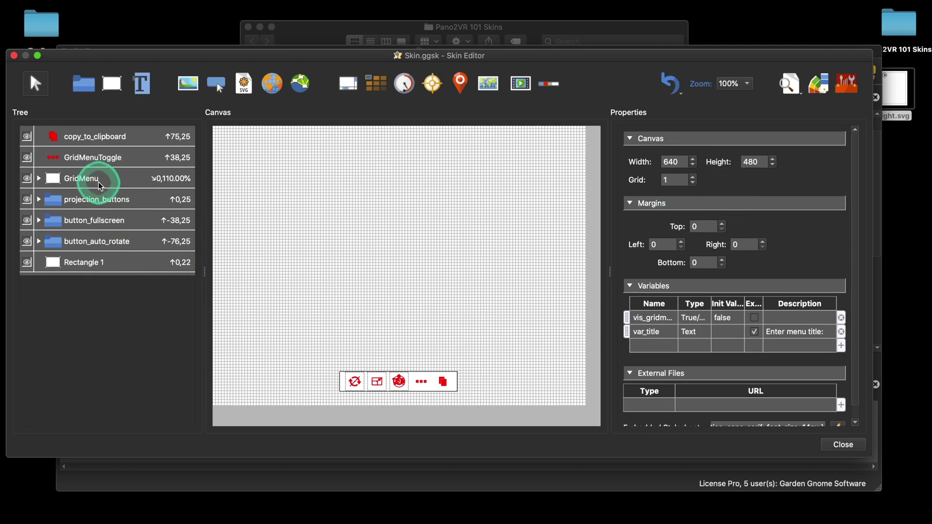
pyautogui.click(98, 183)
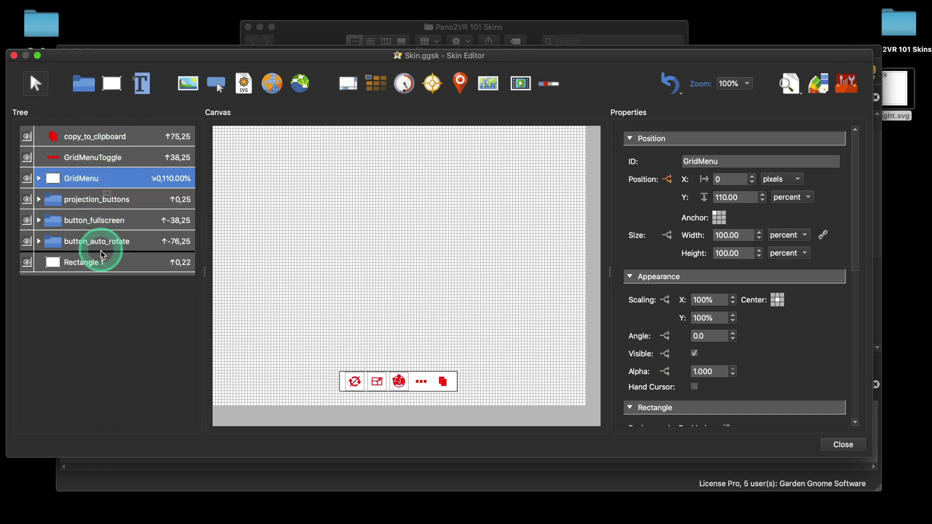
pyautogui.moveTo(103, 273); pyautogui.dragTo(103, 270)
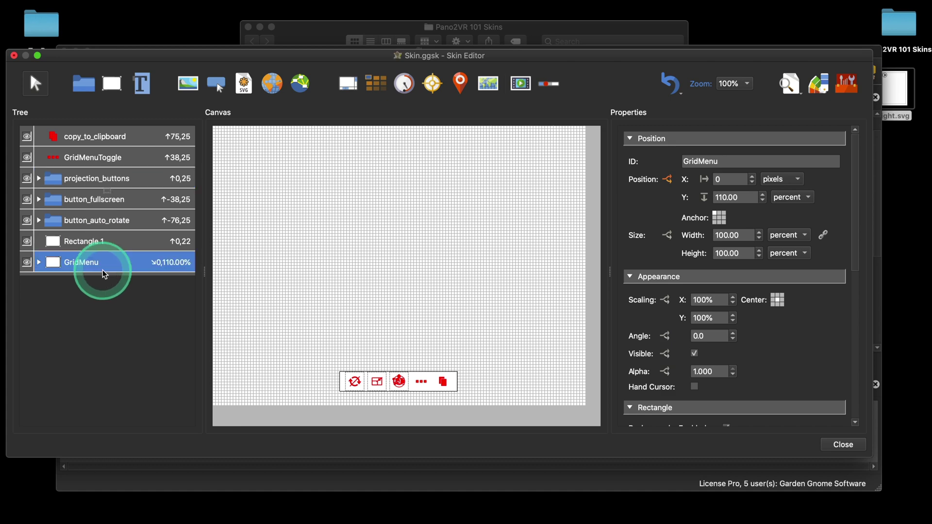
pyautogui.click(843, 445)
pyautogui.click(509, 265)
# Step: Regenerate the output, check the stacking of the grid menu and control bar in the browser, and close the preview
pyautogui.click(721, 232)
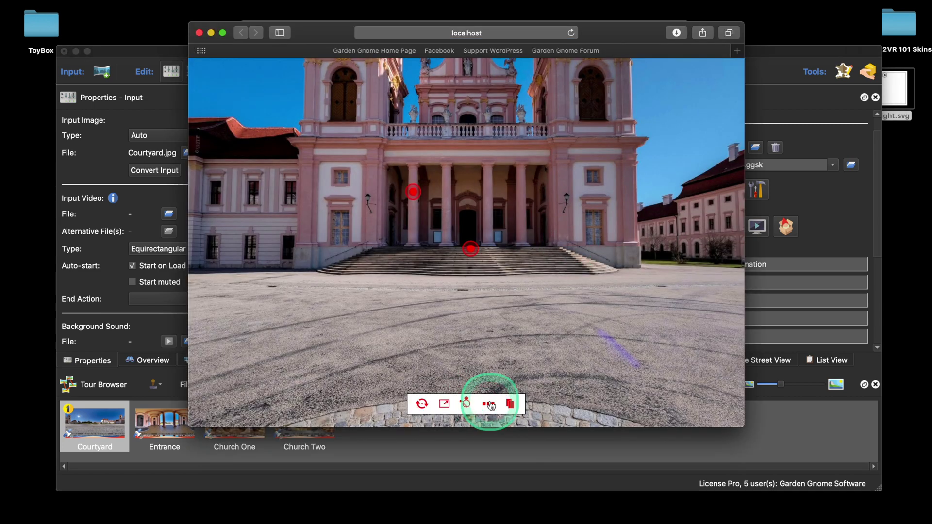
pyautogui.click(516, 405)
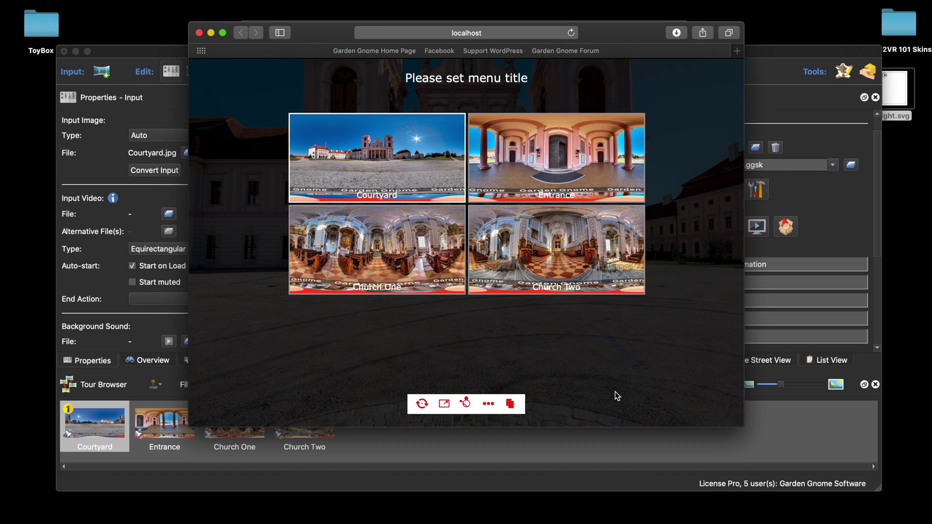
pyautogui.click(199, 33)
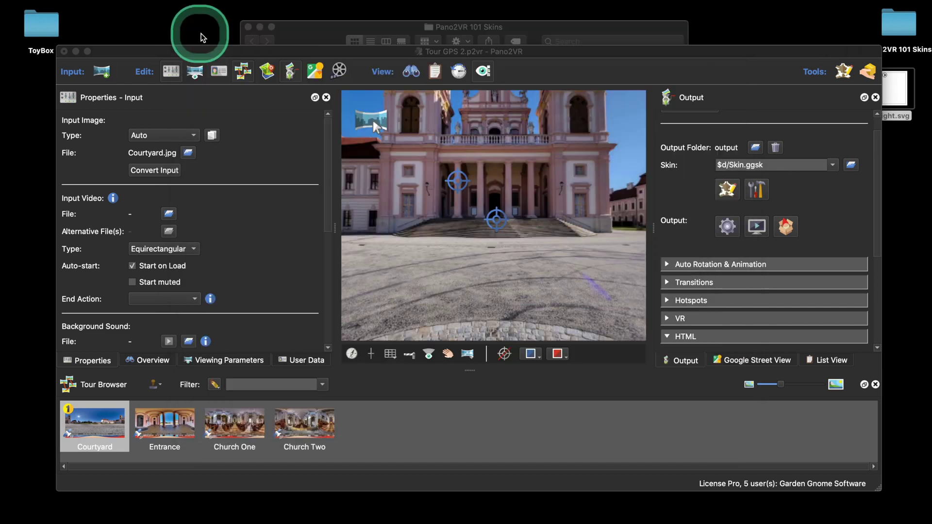
# Step: Preview the tour in the browser, examine the node thumbnails in the grid menu, and close the preview
pyautogui.click(726, 189)
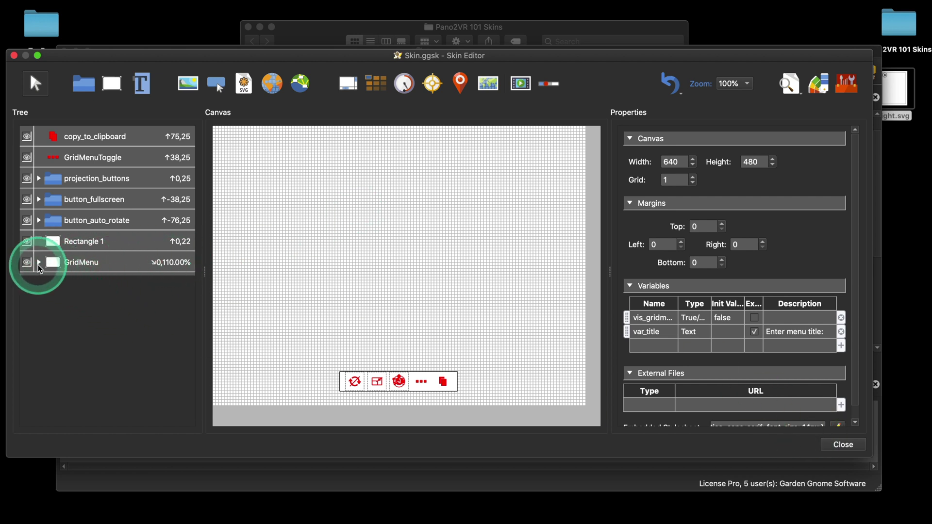
pyautogui.click(843, 444)
pyautogui.click(755, 228)
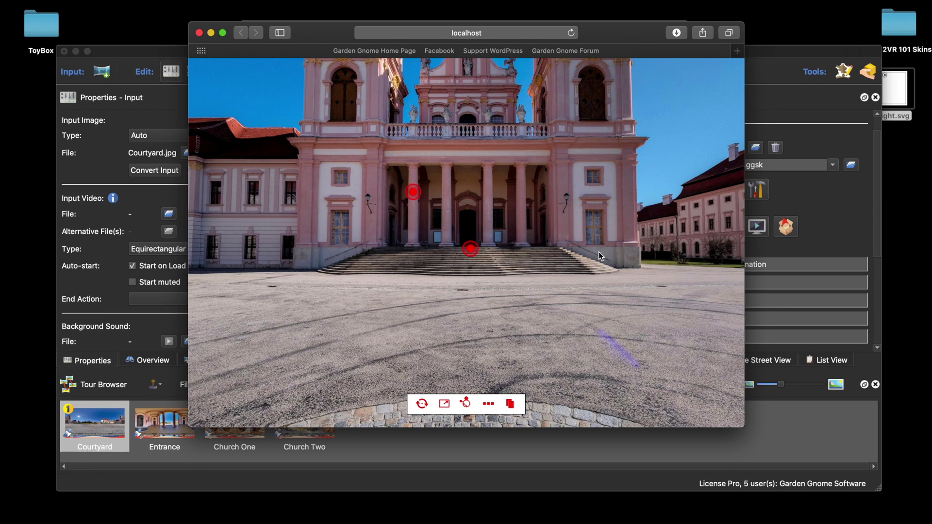
pyautogui.click(489, 403)
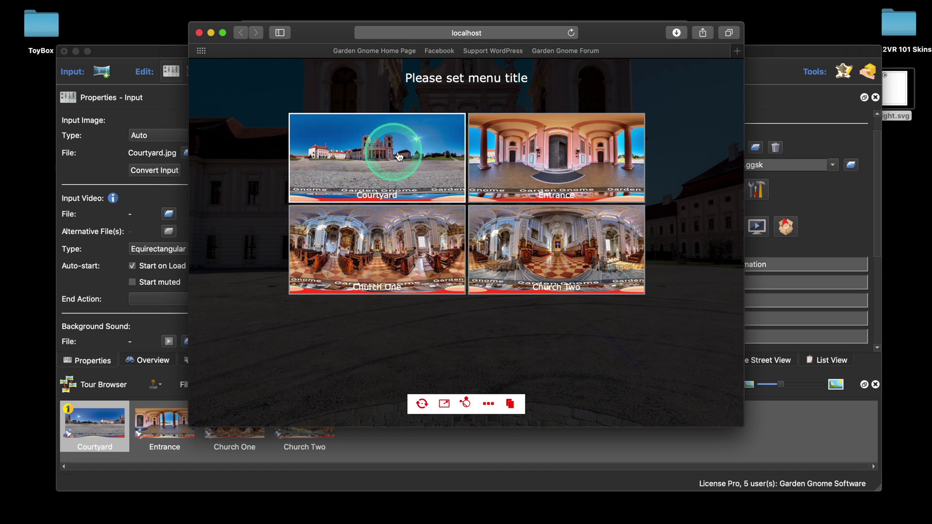
pyautogui.click(199, 33)
# Step: Set the projection of the Nodes image inside GridMenu's MenuCloner to Rectilinear (default view), then save and close the skin
pyautogui.click(727, 189)
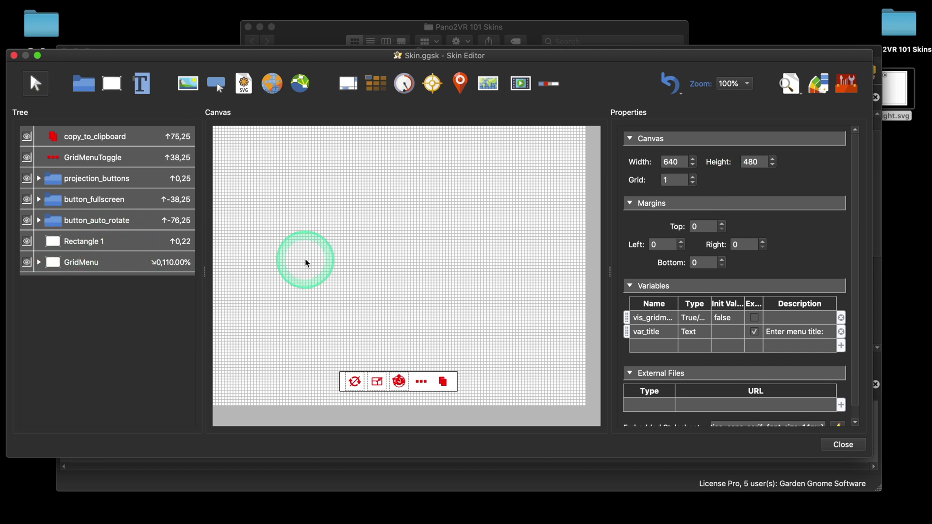
pyautogui.click(40, 261)
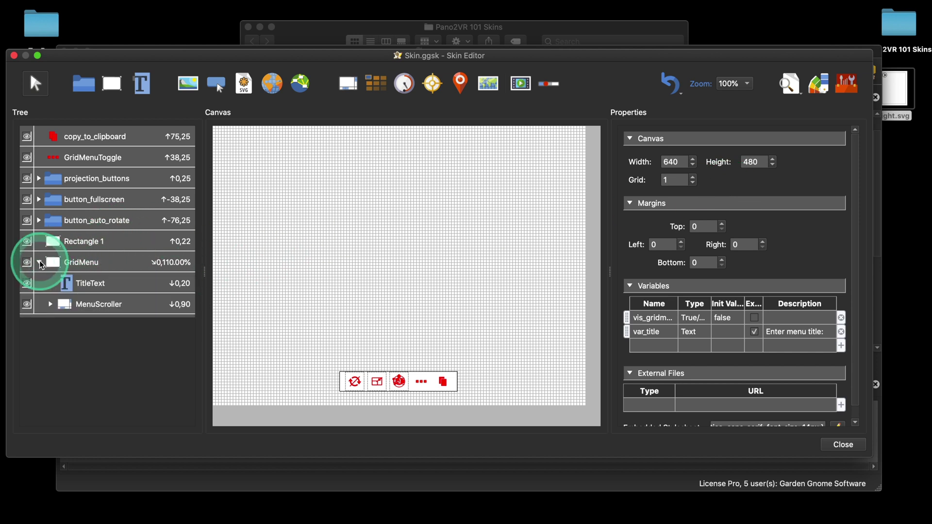
pyautogui.click(50, 304)
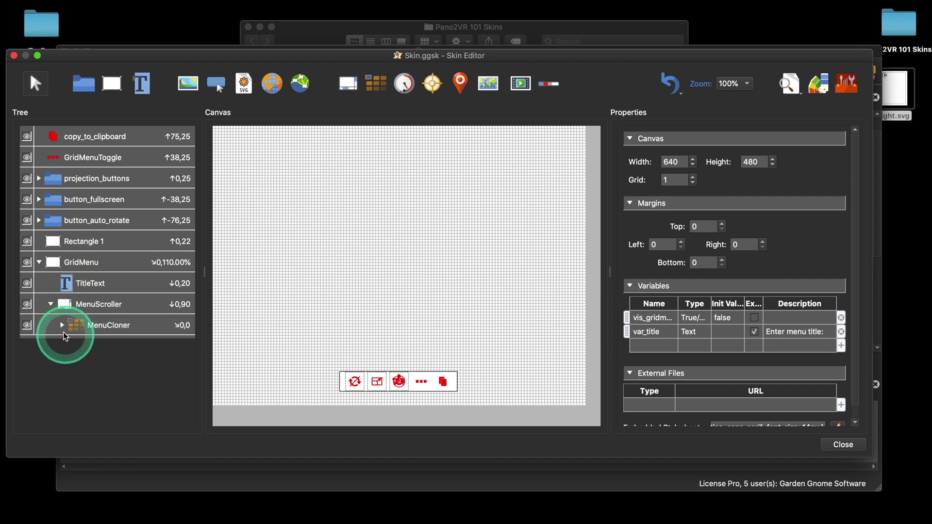
pyautogui.click(62, 324)
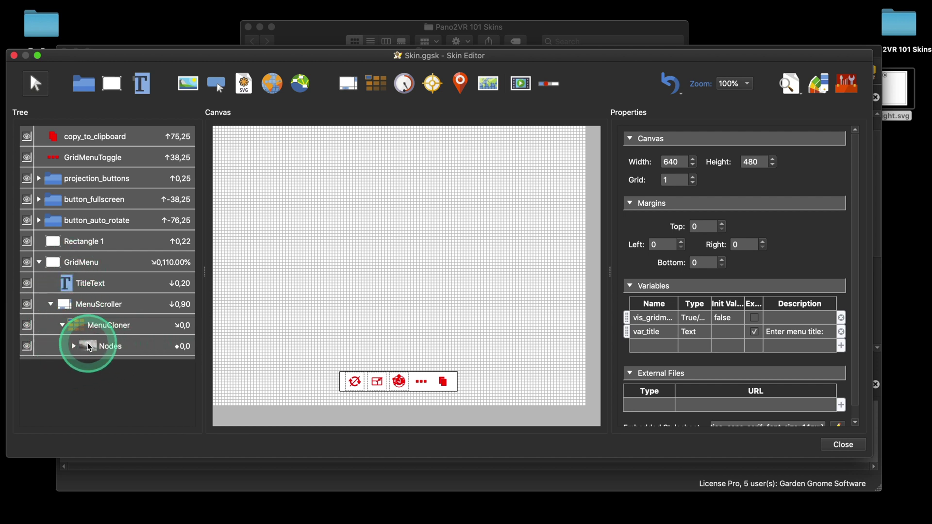
pyautogui.click(87, 347)
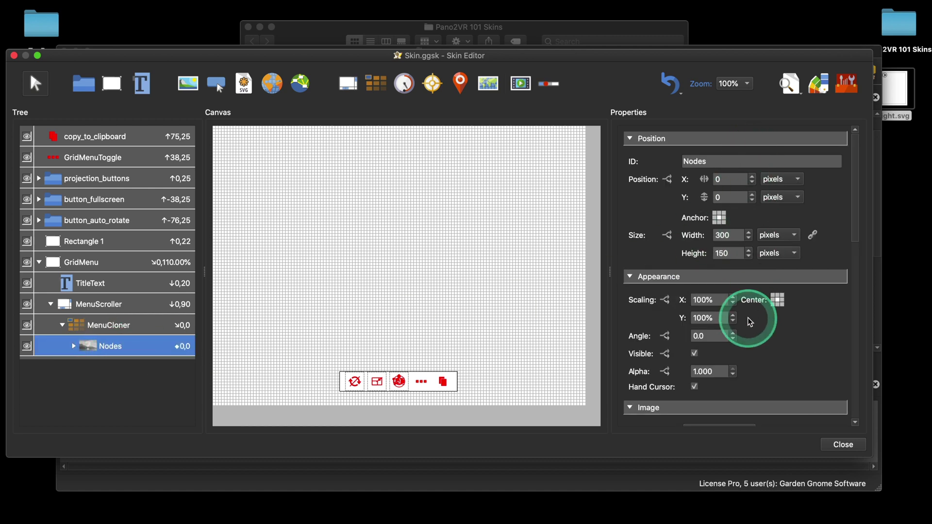
pyautogui.scroll(-2, 749, 322)
pyautogui.scroll(-10, 750, 321)
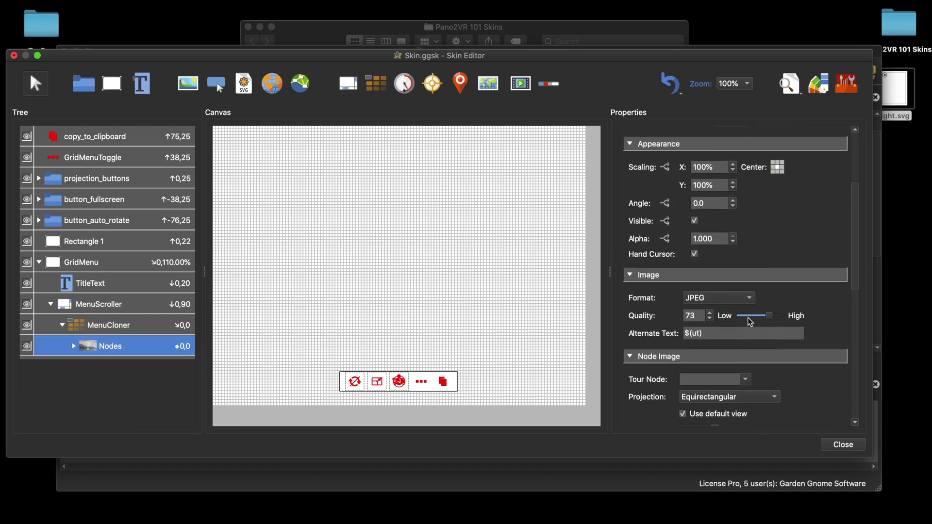
pyautogui.scroll(-8, 827, 387)
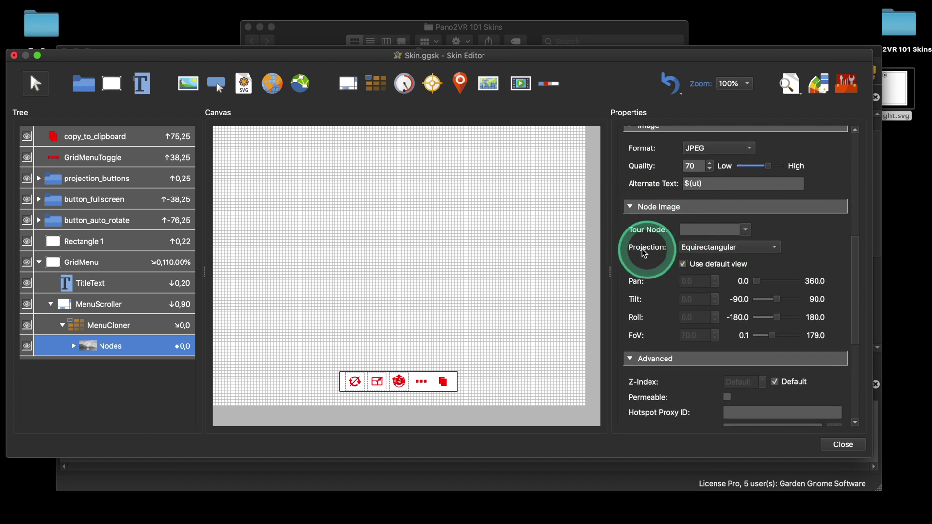
pyautogui.click(772, 248)
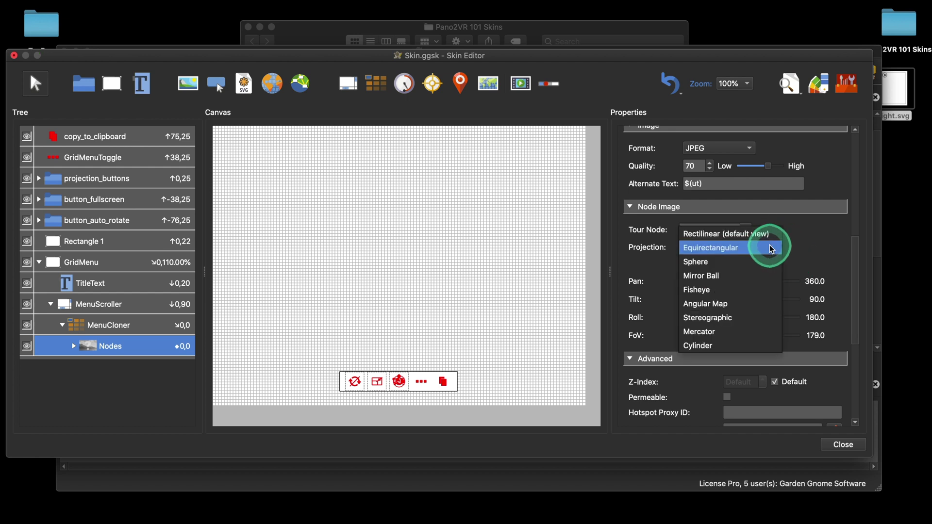
pyautogui.click(745, 235)
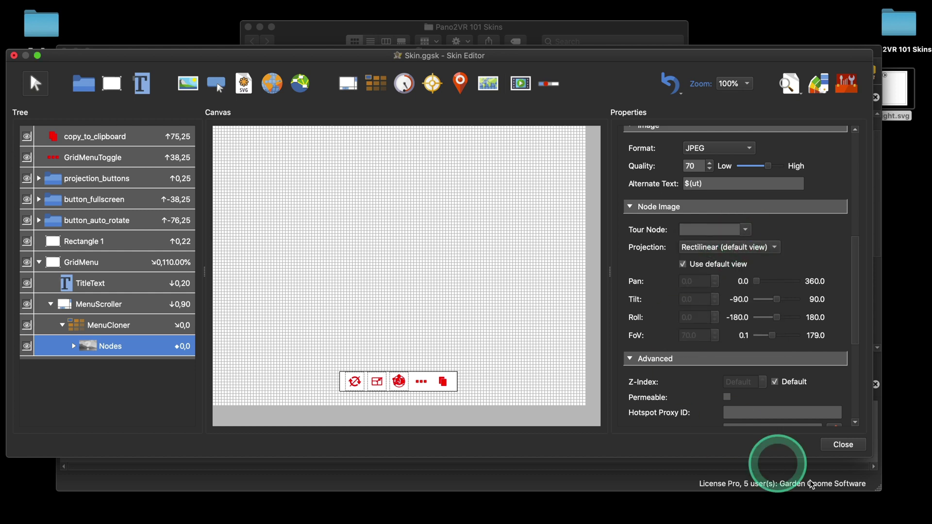
pyautogui.click(844, 447)
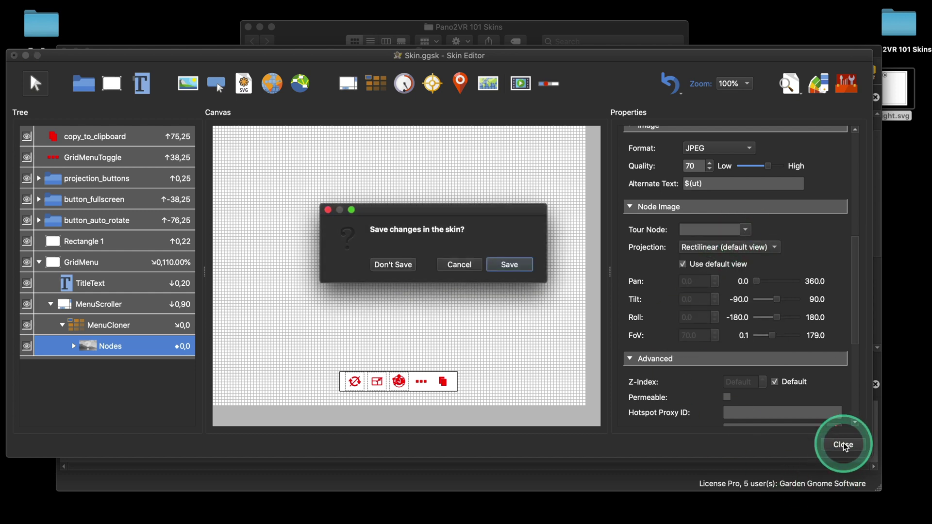
pyautogui.click(510, 265)
# Step: Generate the tour output, check the node thumbnails of the grid menu in the browser, and close the preview
pyautogui.click(727, 226)
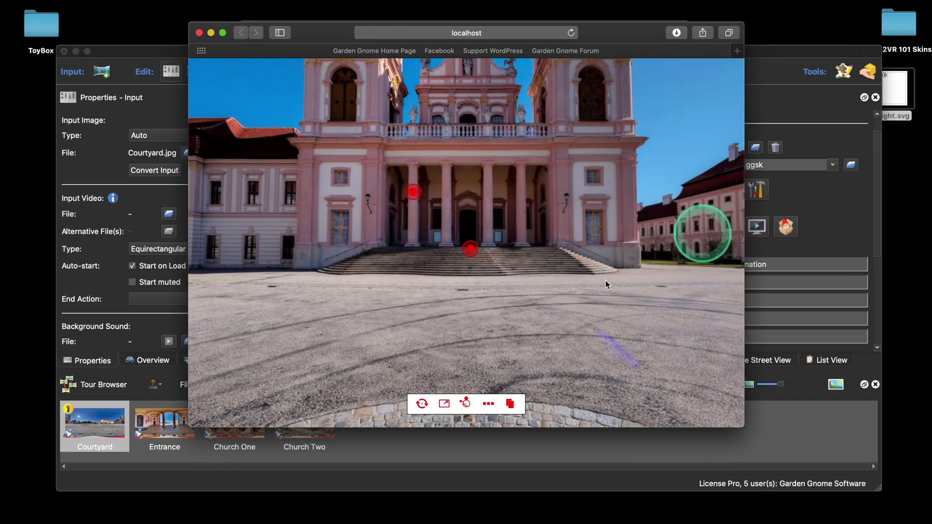
pyautogui.click(489, 404)
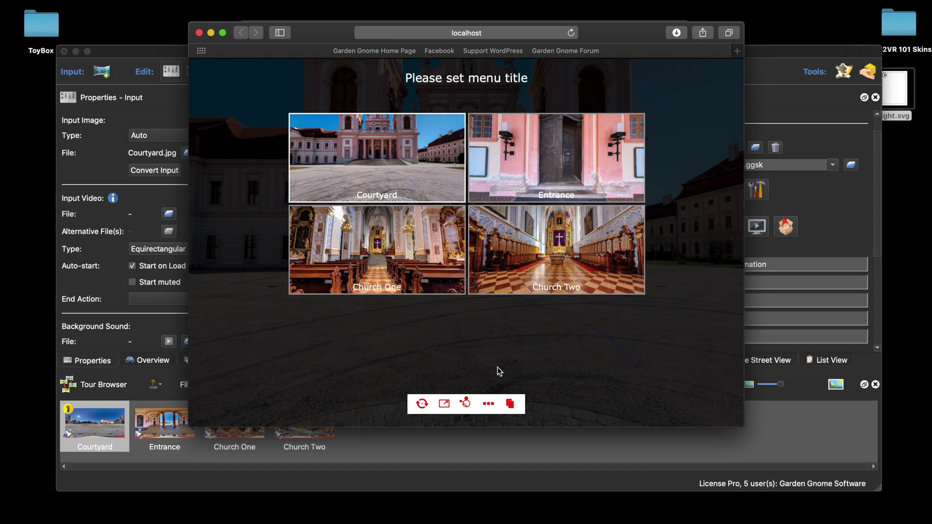
pyautogui.click(199, 33)
# Step: Reopen the skin and examine the properties of the Nodes image, including its size and CSS style settings
pyautogui.click(733, 190)
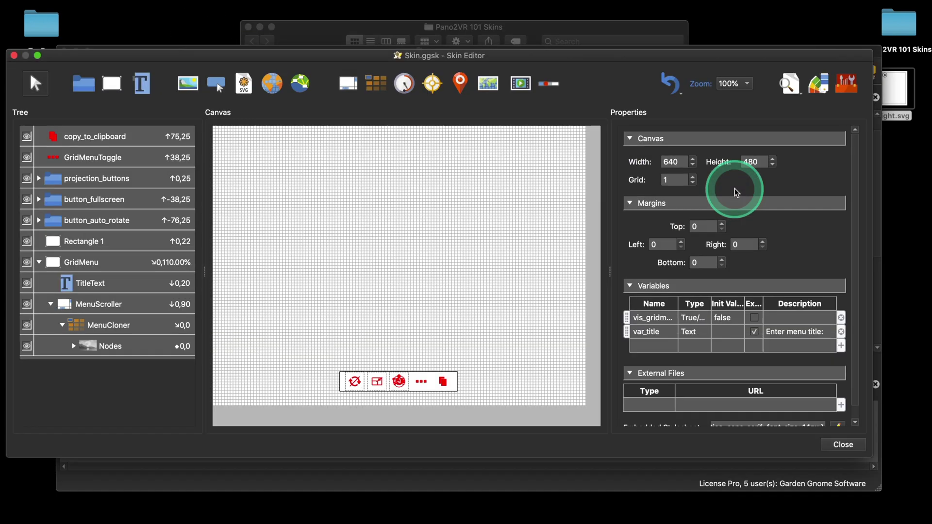
pyautogui.click(109, 345)
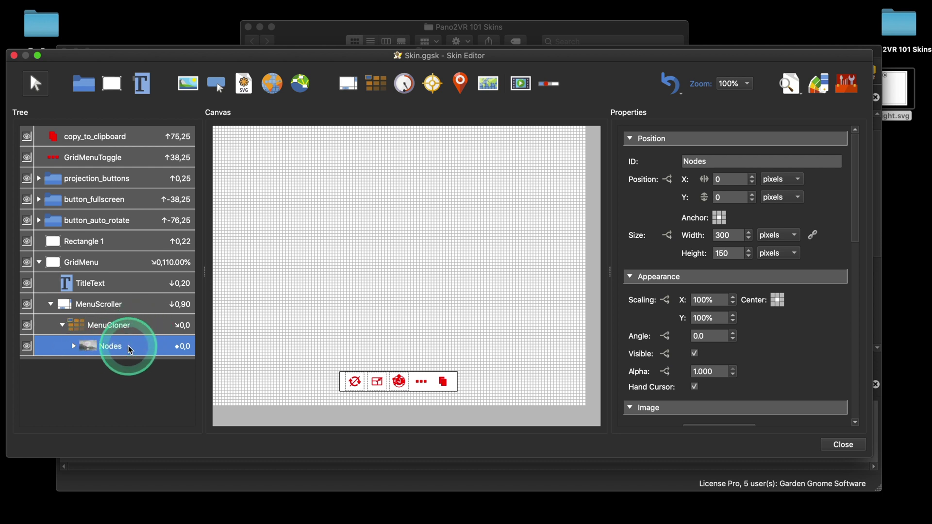
pyautogui.scroll(-2, 771, 326)
pyautogui.scroll(-5, 779, 324)
pyautogui.scroll(5, 787, 323)
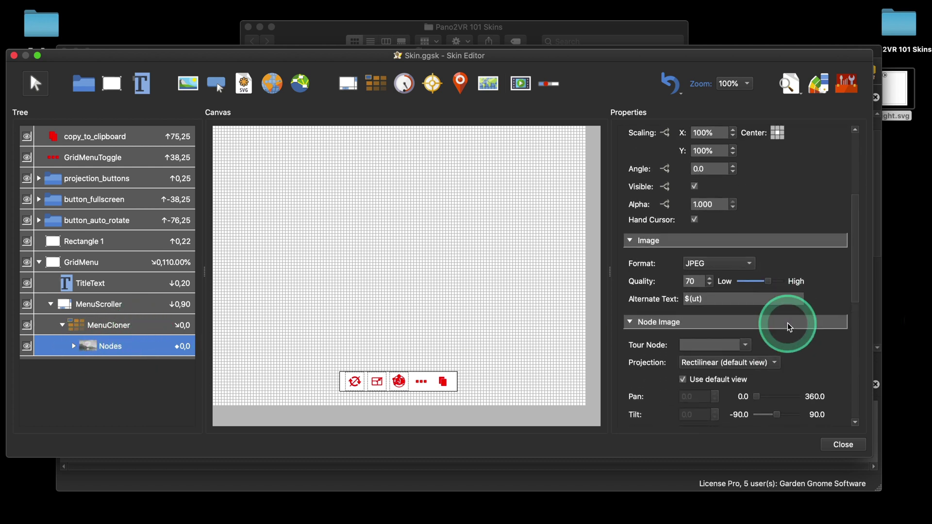
pyautogui.scroll(2, 787, 322)
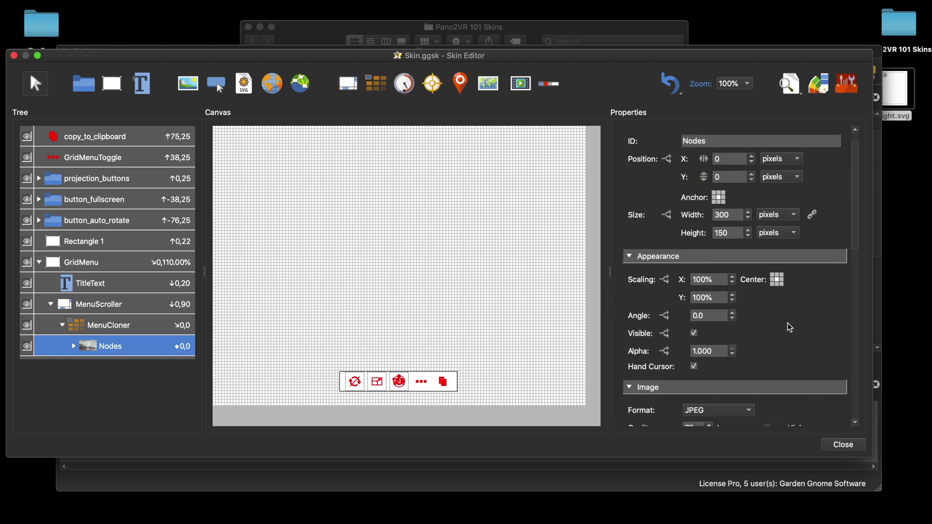
pyautogui.scroll(-10, 767, 328)
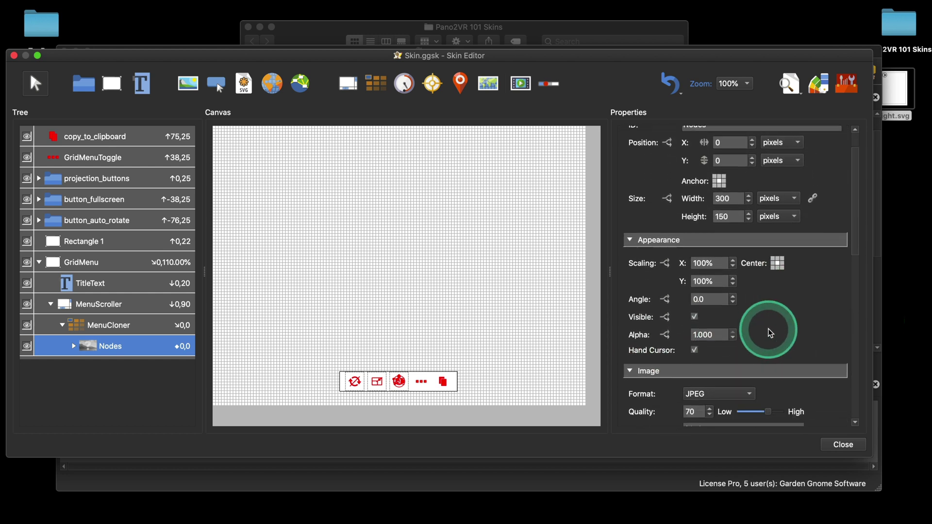
pyautogui.scroll(-8, 767, 328)
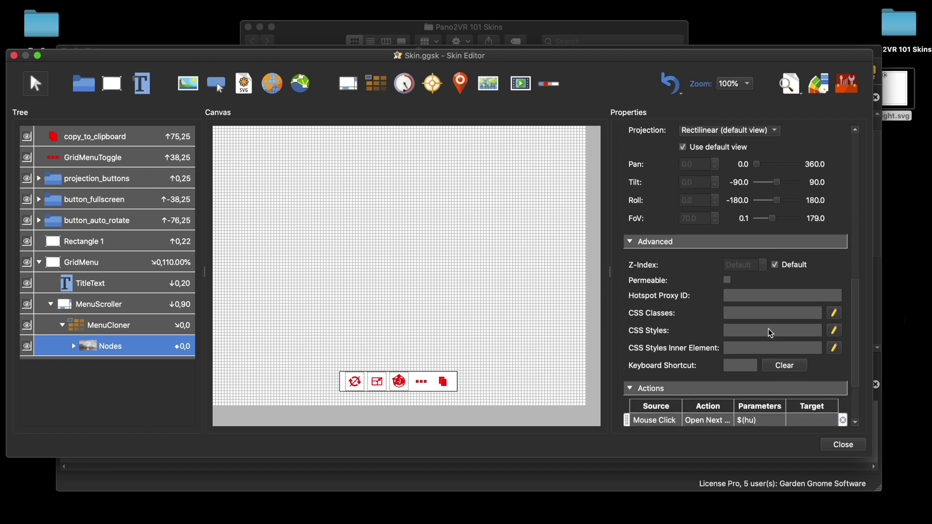
pyautogui.scroll(-2, 768, 328)
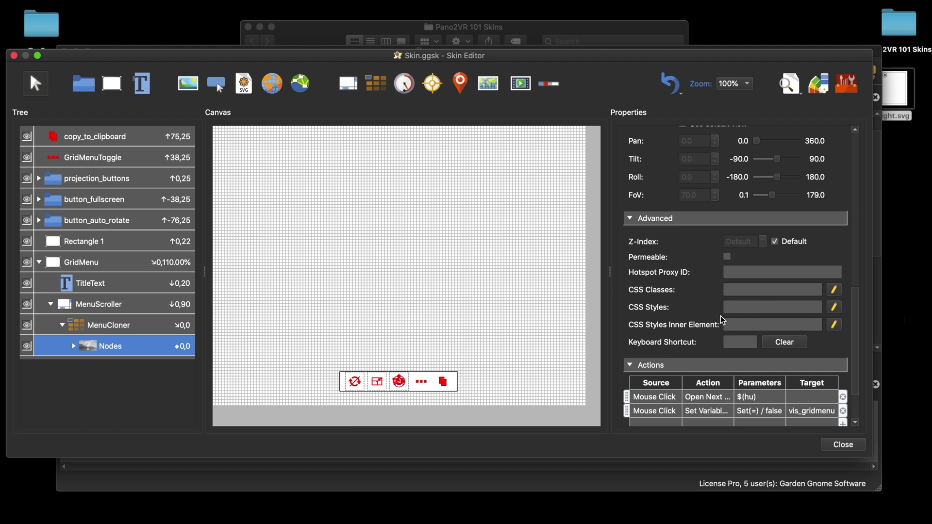
# Step: Switch to Safari, search the web for "CSS Rounded", and open the W3Schools page on CSS Rounded Corners
pyautogui.click(414, 488)
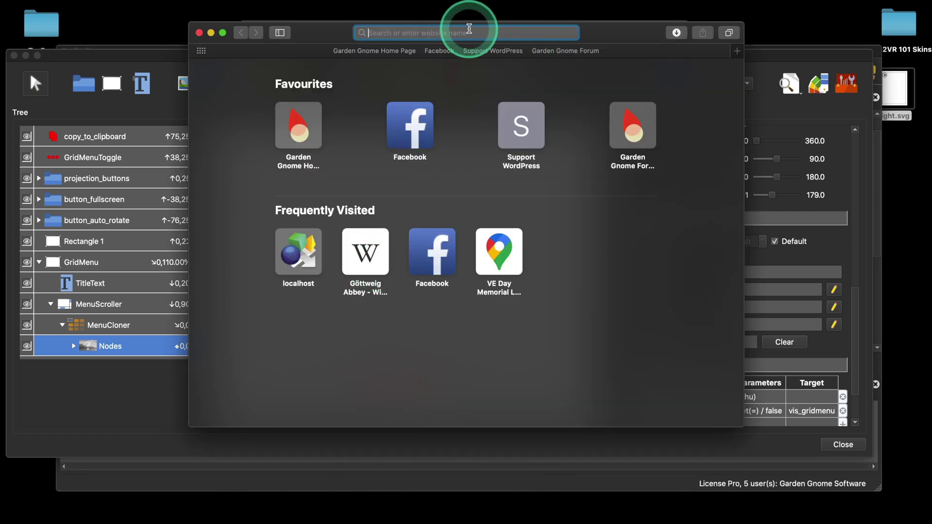
pyautogui.write('css')
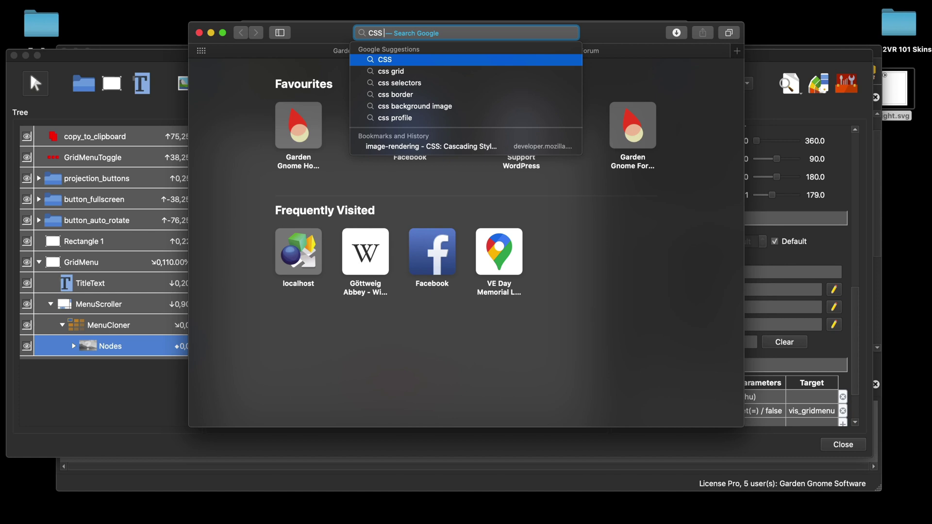
pyautogui.write('R')
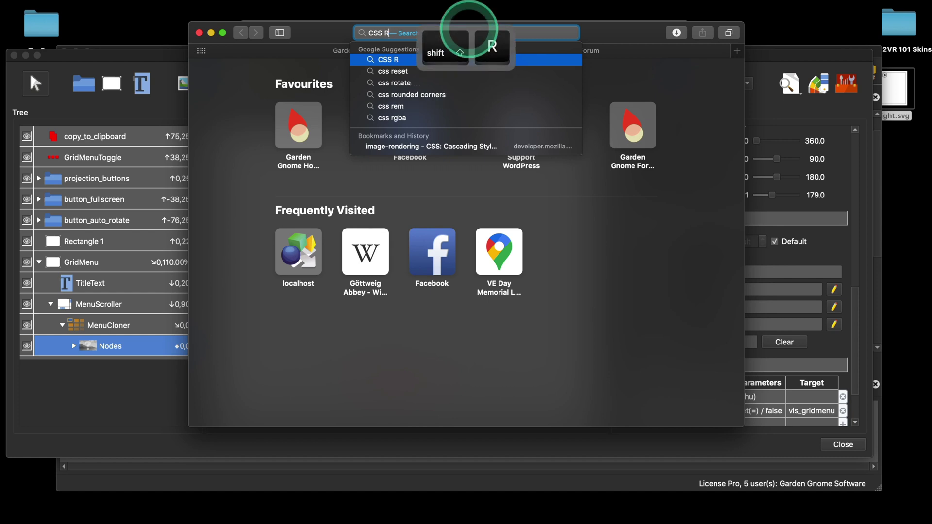
pyautogui.write('iunded')
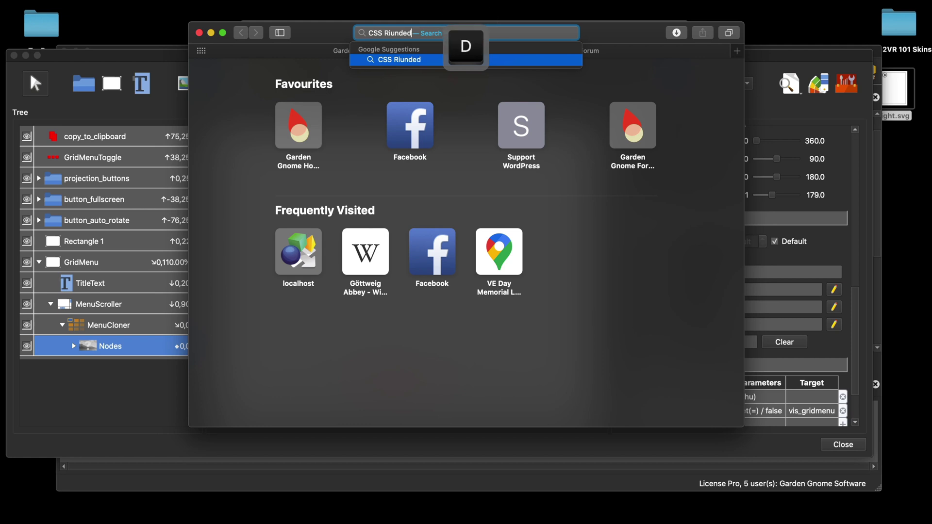
pyautogui.press('Return')
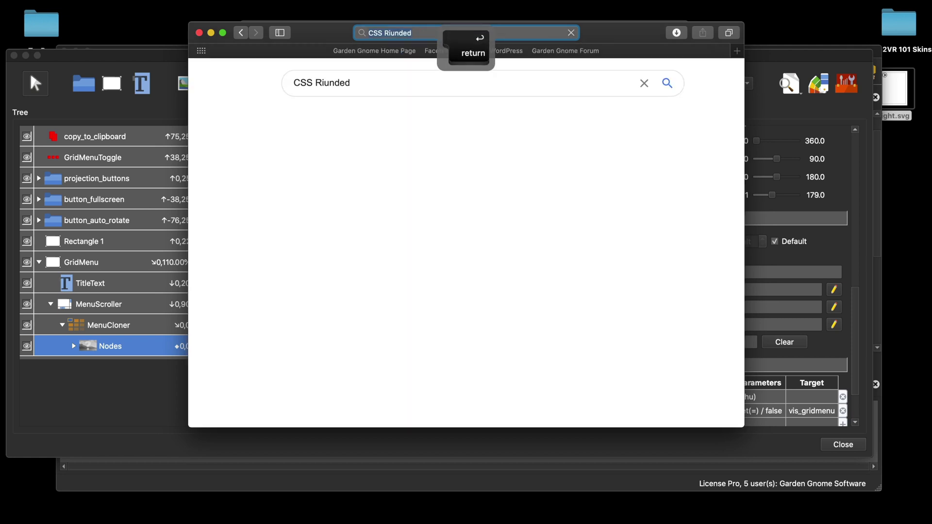
pyautogui.scroll(-2, 471, 165)
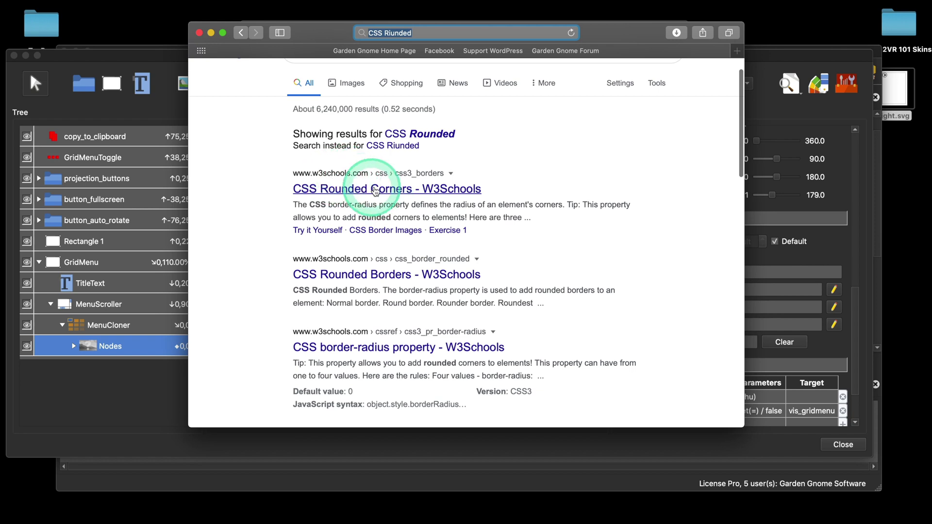
pyautogui.click(389, 191)
# Step: Copy the line "border-radius: 25px;" from the #rcorners1 example code and minimize the browser window
pyautogui.scroll(-5, 426, 196)
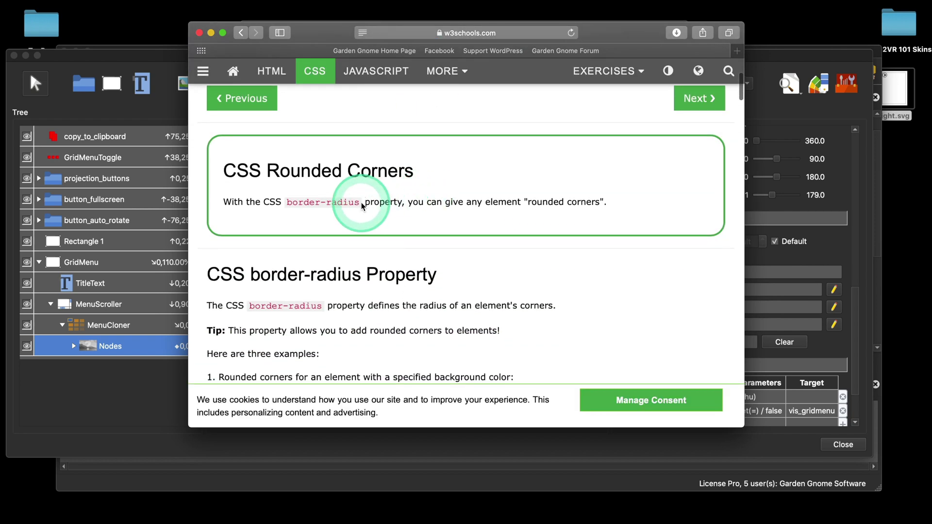
pyautogui.scroll(-12, 361, 206)
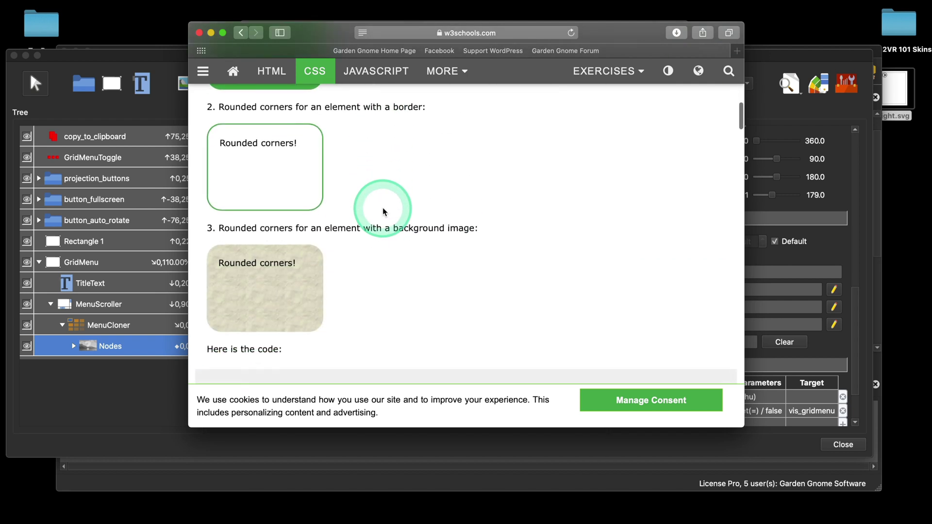
pyautogui.scroll(-8, 287, 260)
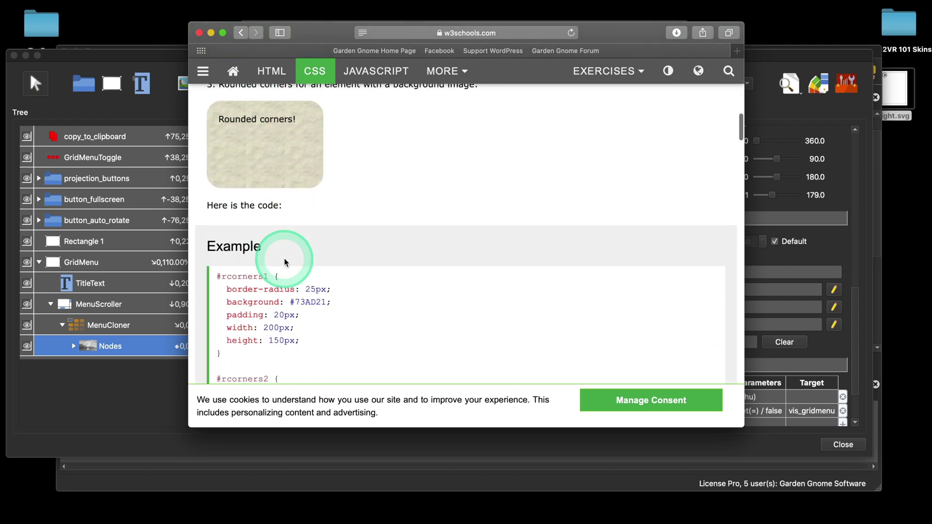
pyautogui.scroll(2, 284, 259)
pyautogui.moveTo(339, 207); pyautogui.dragTo(227, 208)
pyautogui.rightClick(252, 206)
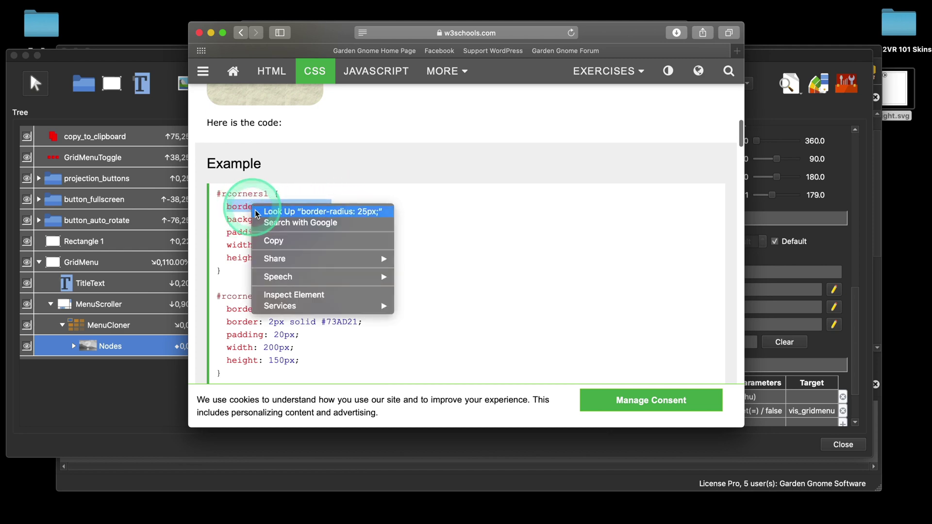
pyautogui.click(285, 245)
pyautogui.click(211, 33)
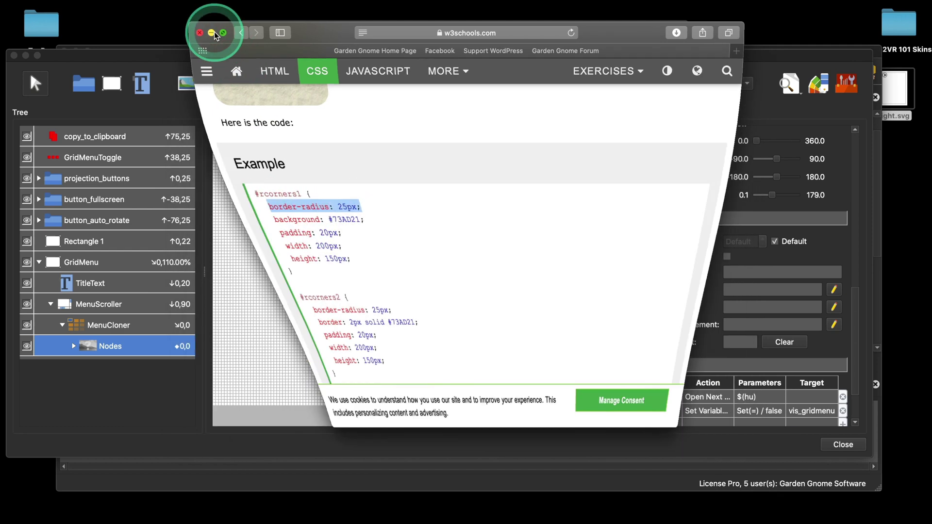
# Step: Paste "border-radius: 25px;" as the CSS style of the Nodes image, then save and close the skin
pyautogui.click(80, 342)
pyautogui.click(765, 311)
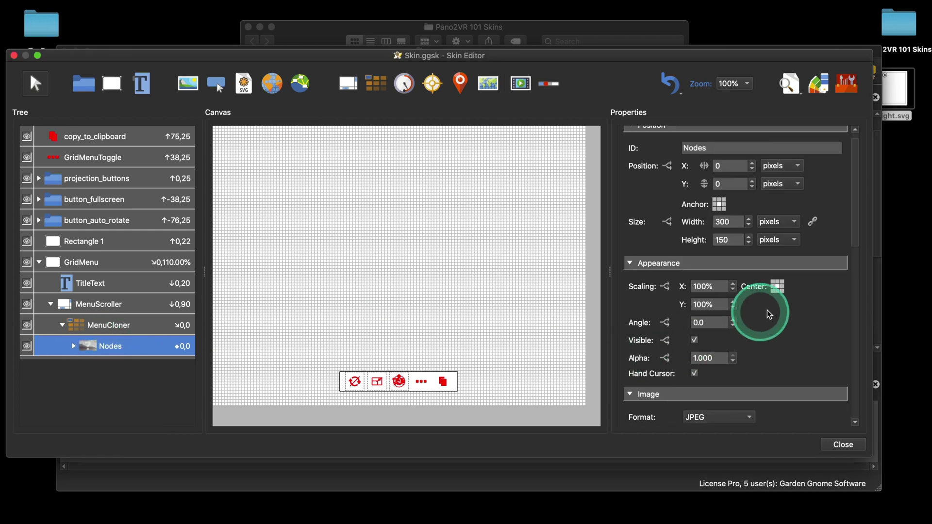
pyautogui.scroll(-5, 770, 310)
pyautogui.scroll(-8, 770, 311)
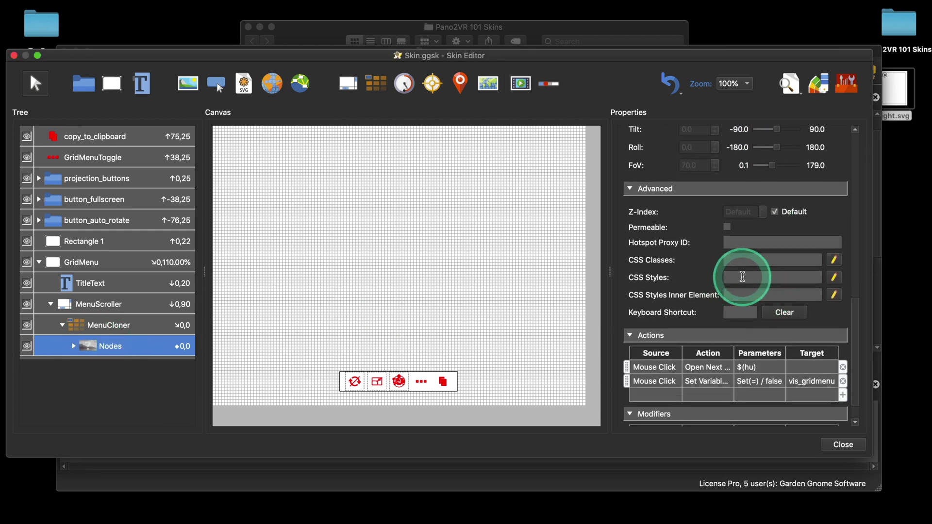
pyautogui.rightClick(742, 277)
pyautogui.click(761, 340)
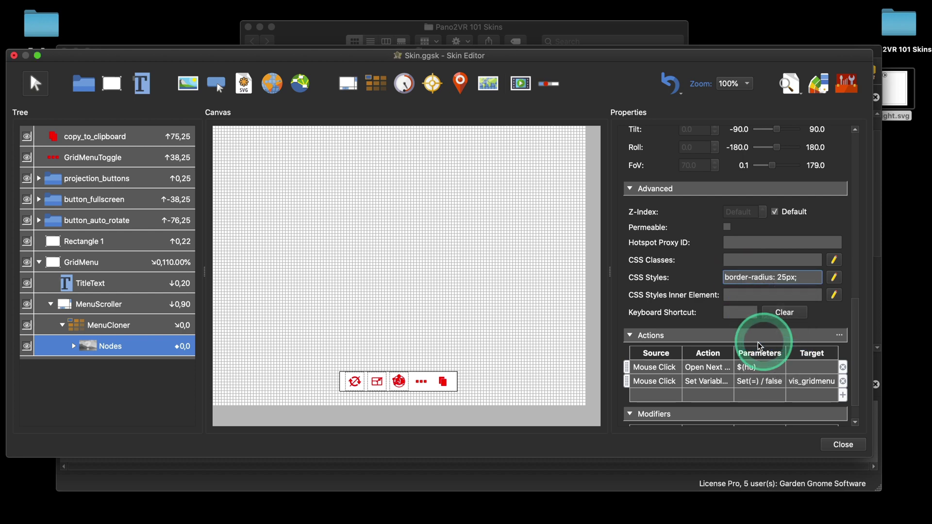
pyautogui.click(843, 444)
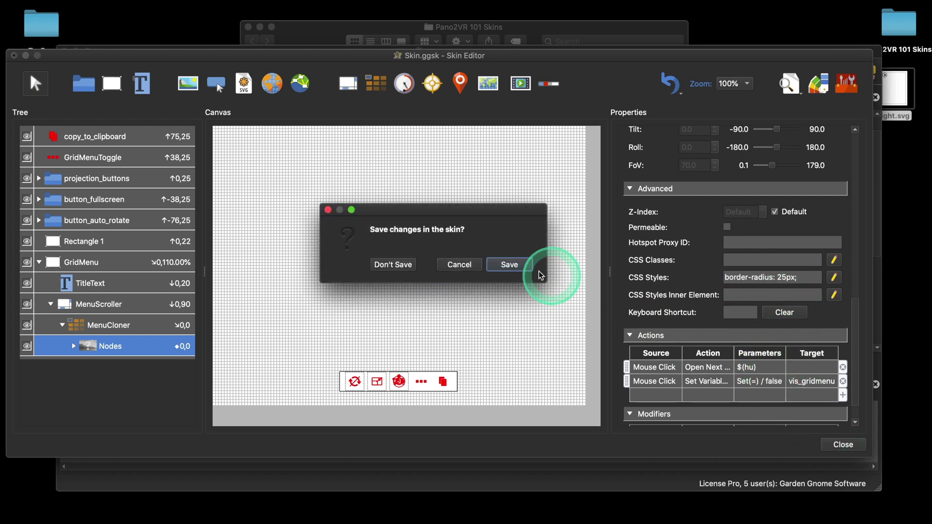
pyautogui.click(509, 264)
# Step: Generate the tour output, check the thumbnail corners in the grid menu, and close the browser preview
pyautogui.click(726, 226)
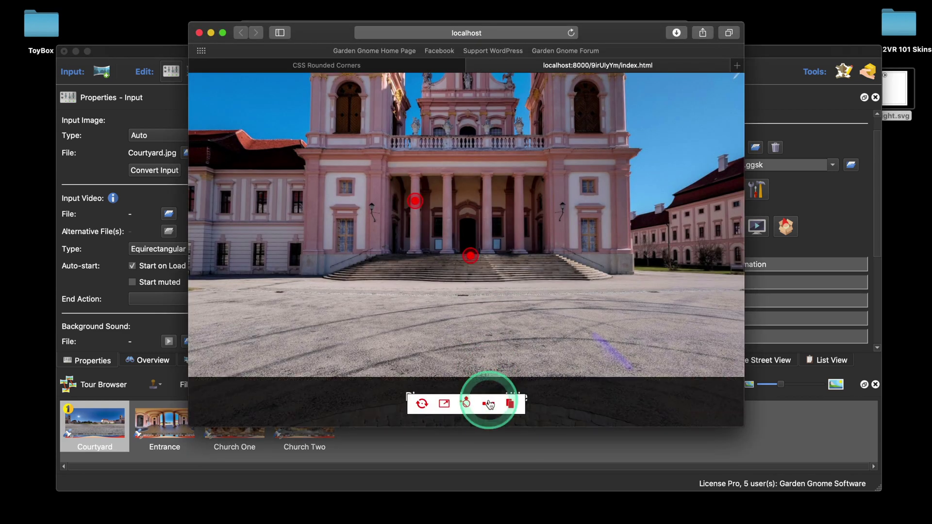
pyautogui.click(489, 404)
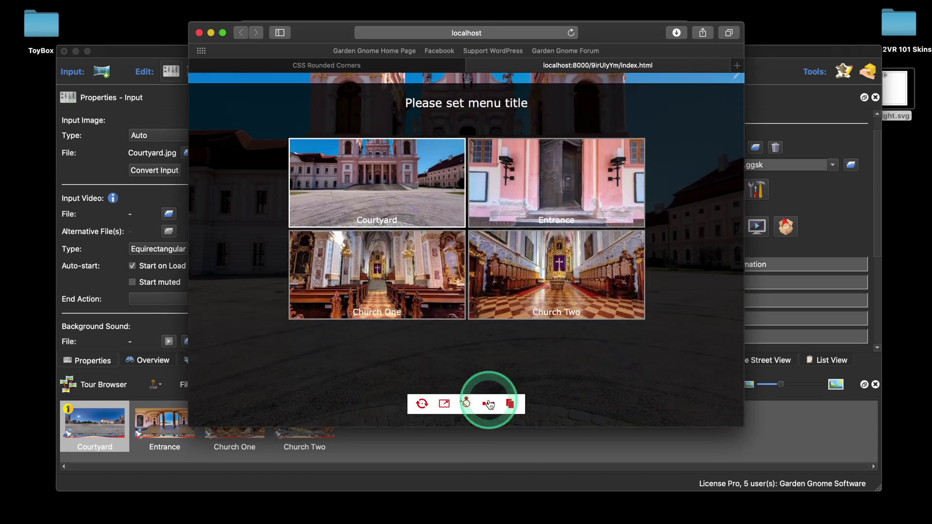
pyautogui.click(199, 33)
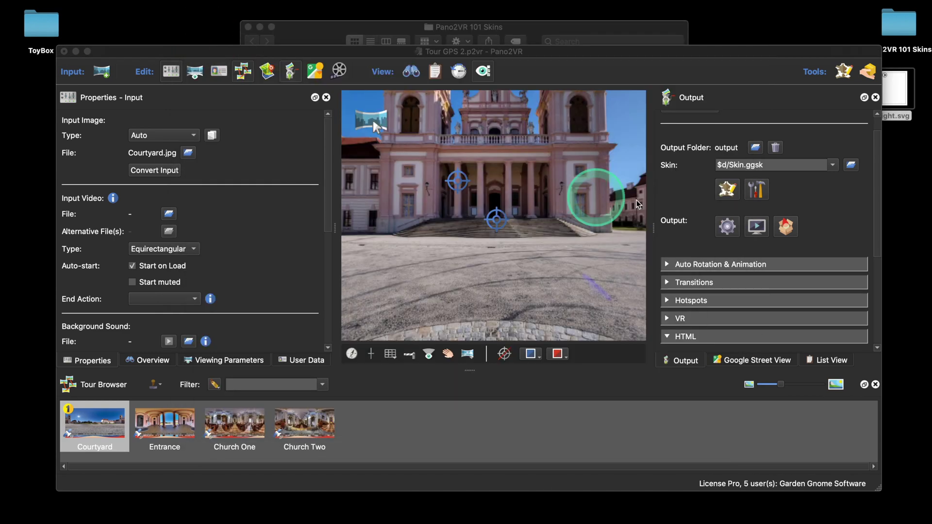
# Step: Reopen the skin, move "border-radius: 25px;" from the Nodes image's CSS Styles to its CSS Styles Inner Element, then save and close the skin
pyautogui.click(728, 190)
pyautogui.click(167, 344)
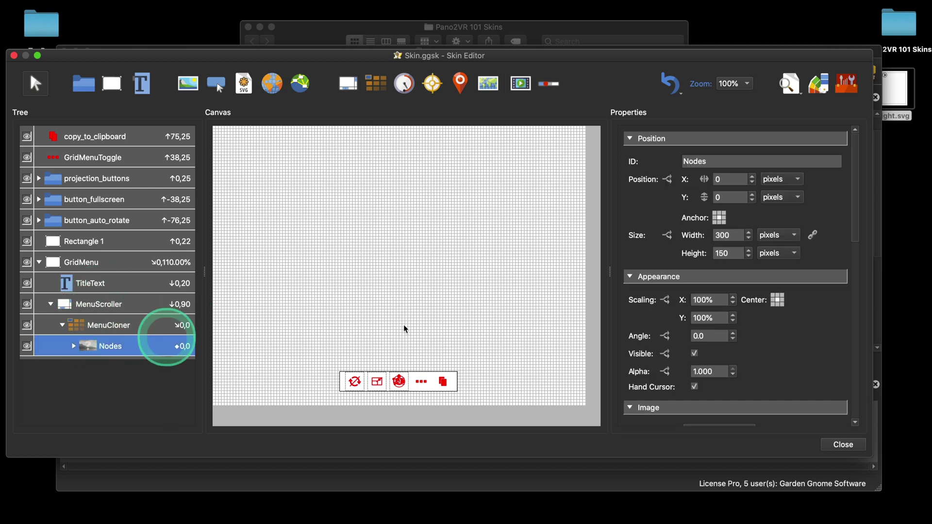
pyautogui.scroll(-10, 738, 315)
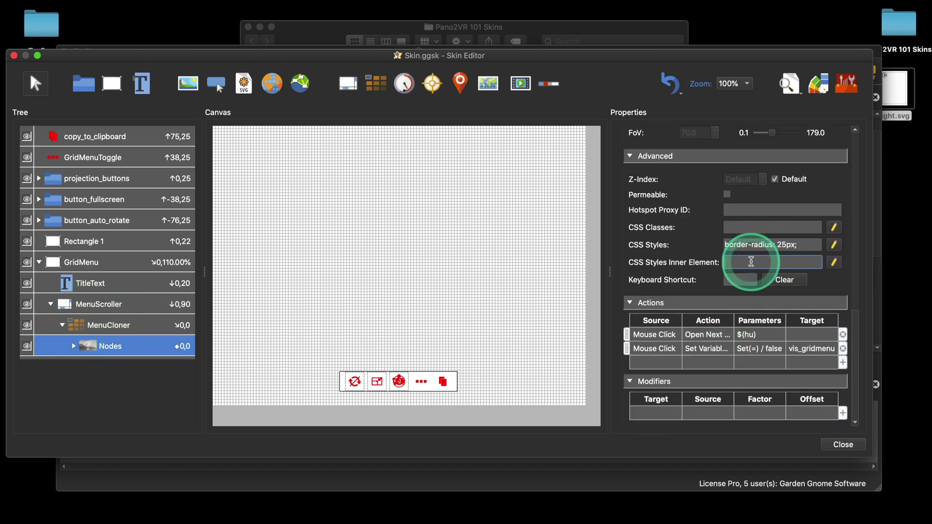
pyautogui.rightClick(754, 257)
pyautogui.click(776, 326)
pyautogui.moveTo(819, 240); pyautogui.dragTo(709, 241)
pyautogui.press('BackSpace')
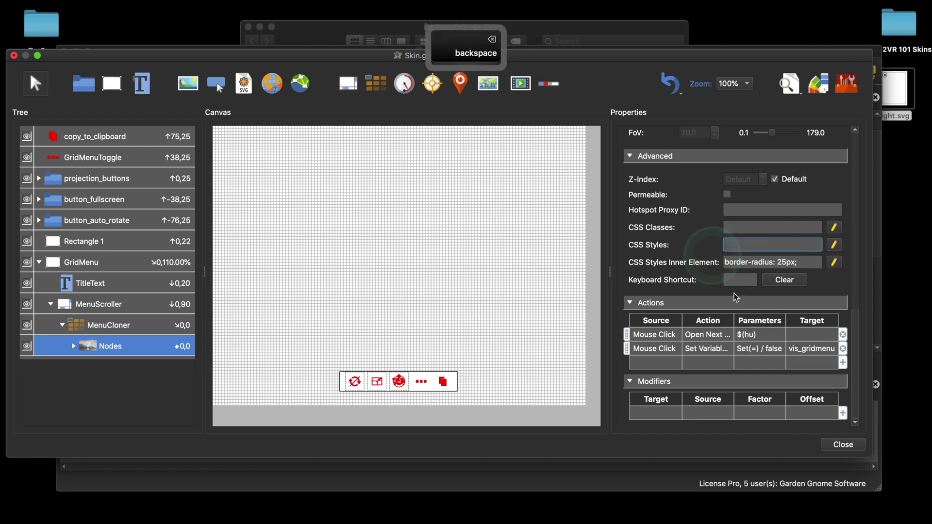
pyautogui.click(843, 445)
pyautogui.click(495, 263)
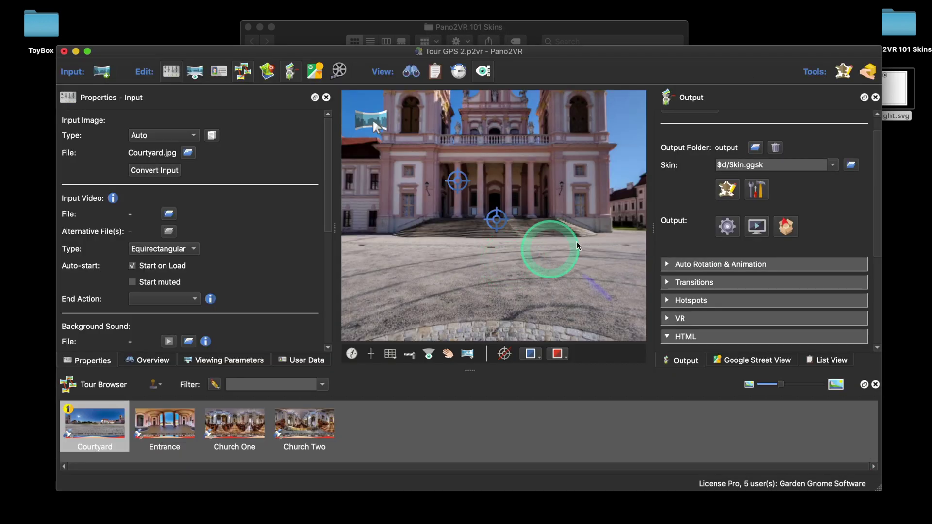
# Step: Generate and preview the tour output, and examine the corners and borders of the grid menu's node thumbnails
pyautogui.click(721, 224)
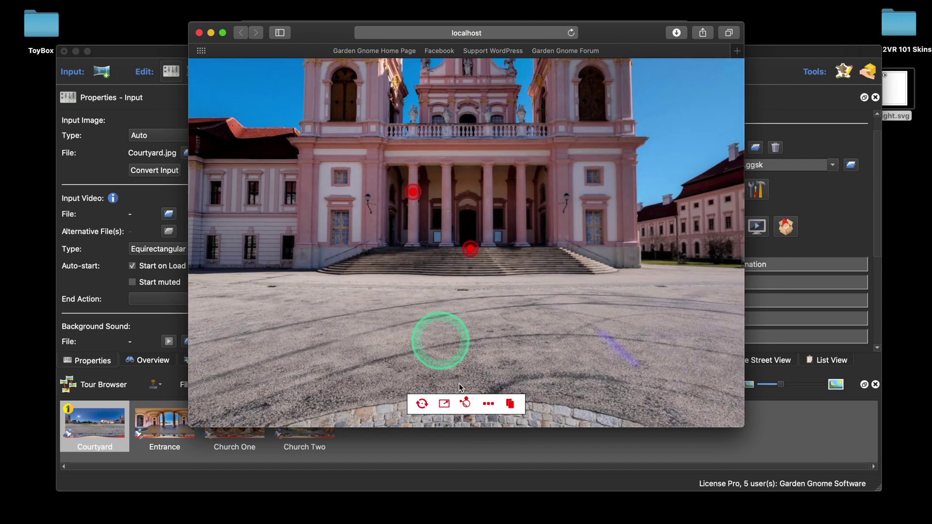
pyautogui.click(488, 402)
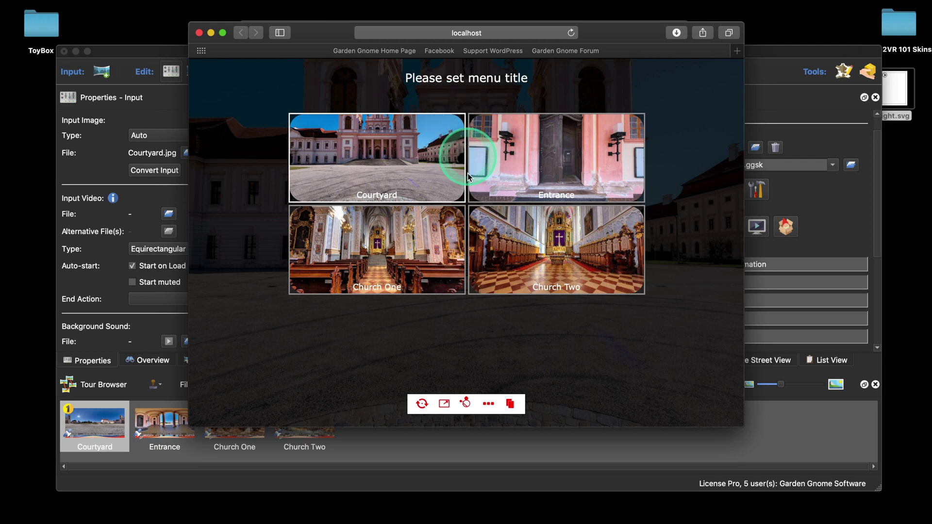
pyautogui.click(199, 33)
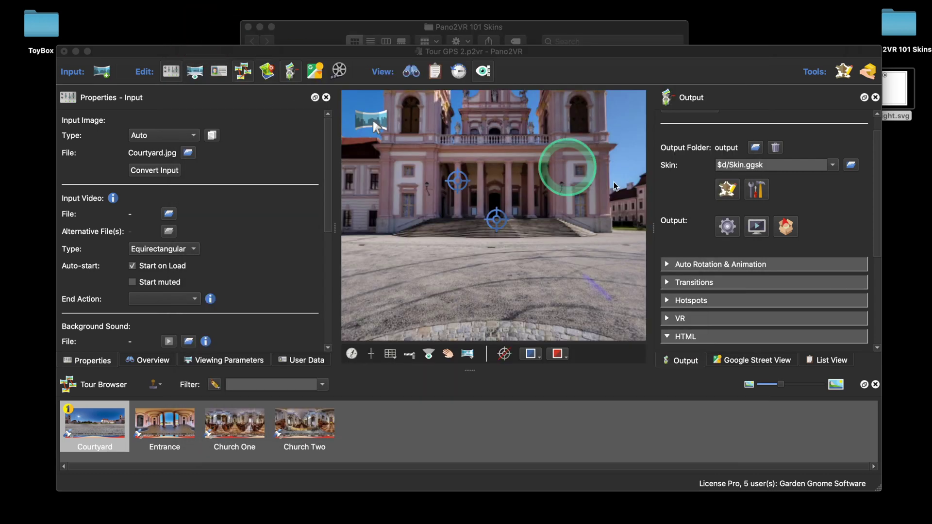
pyautogui.click(727, 188)
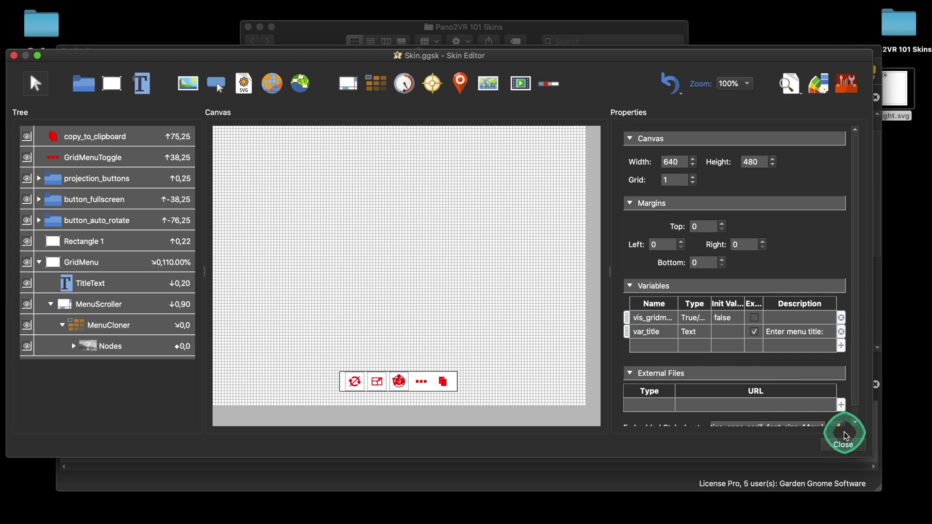
pyautogui.click(843, 445)
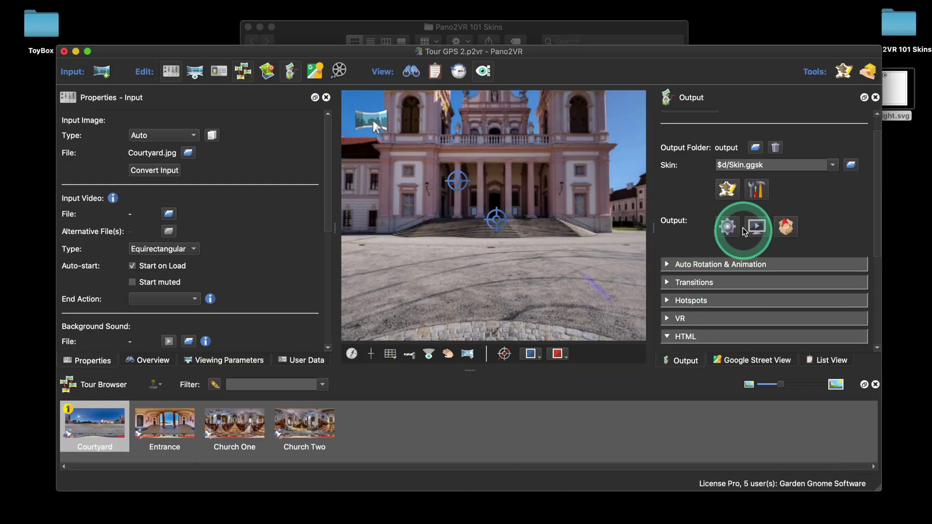
pyautogui.click(755, 228)
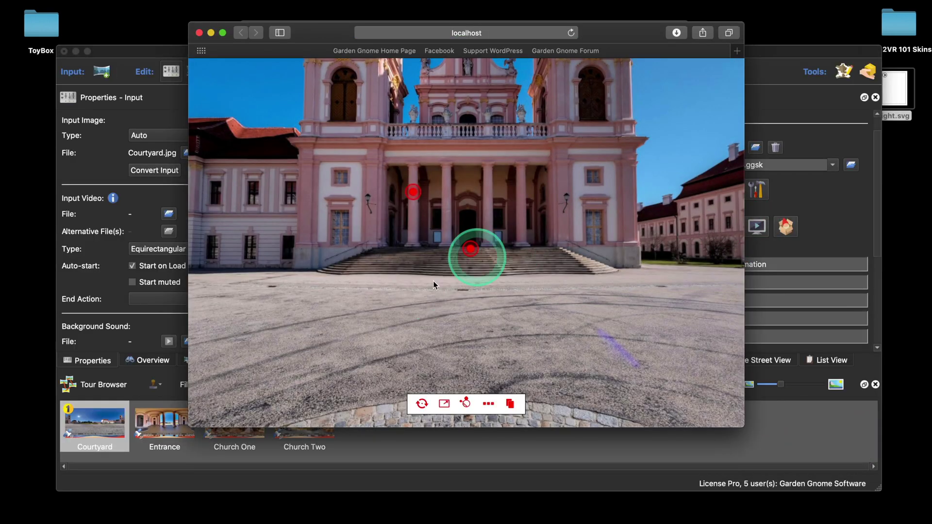
pyautogui.click(489, 403)
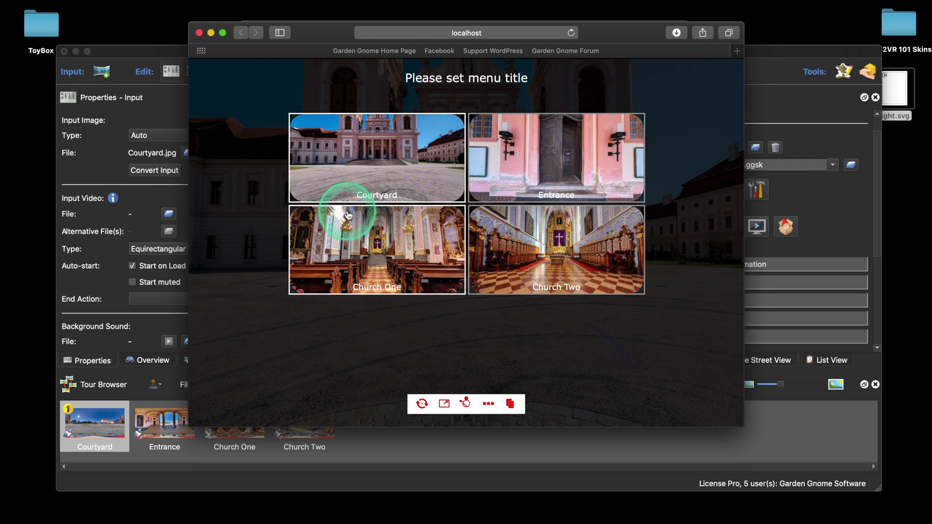
pyautogui.click(199, 33)
# Step: Set the border radius of the MenuActiveNode rectangle inside Nodes to 25, then save and close the skin
pyautogui.click(727, 188)
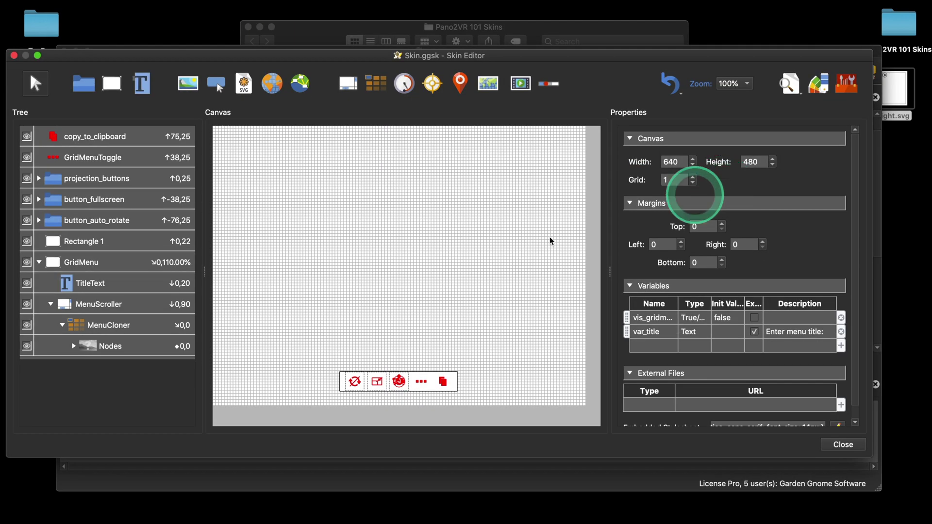
pyautogui.click(111, 346)
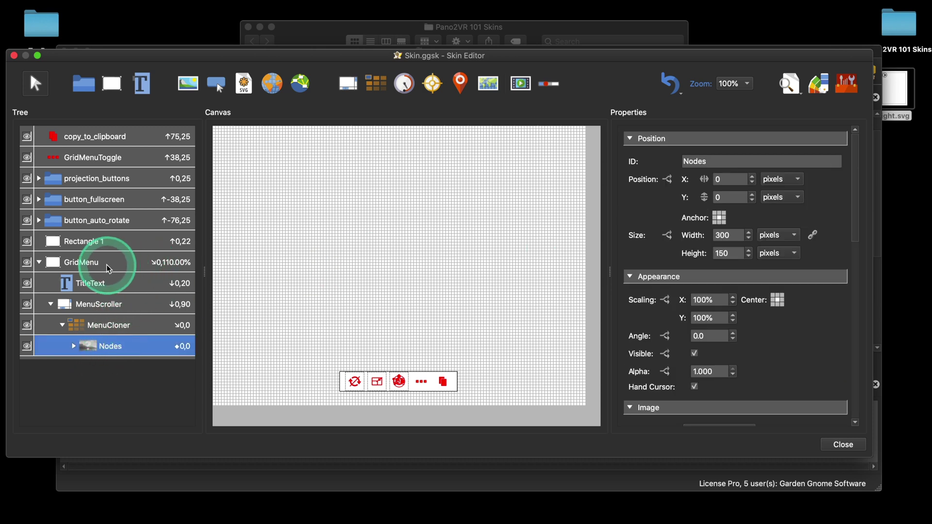
pyautogui.click(121, 288)
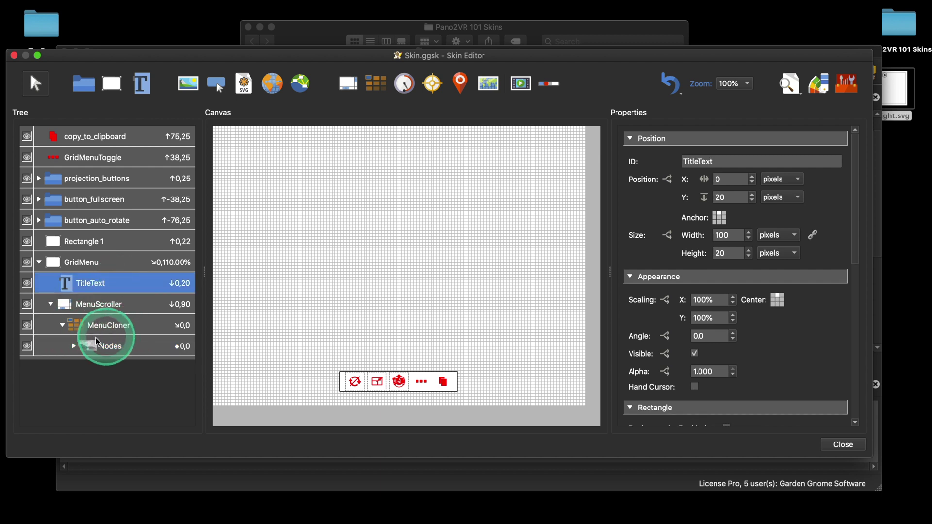
pyautogui.click(74, 346)
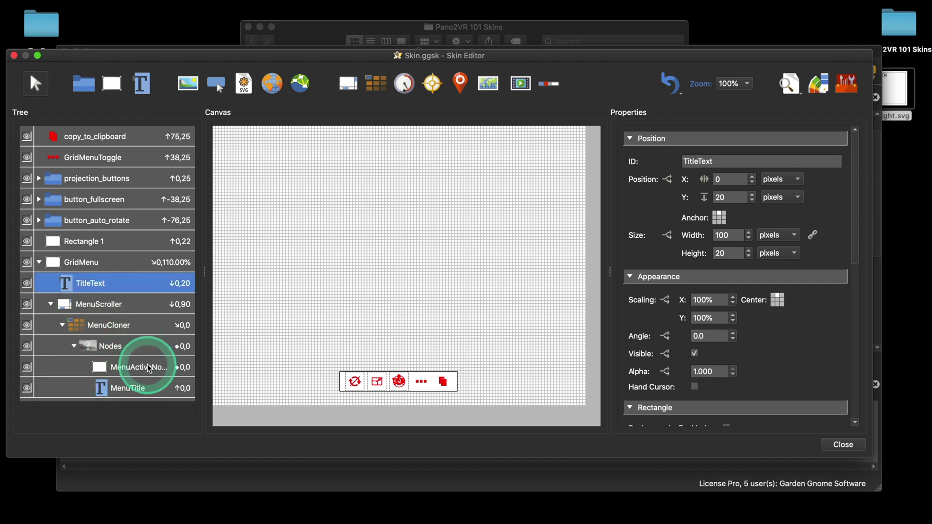
pyautogui.click(117, 370)
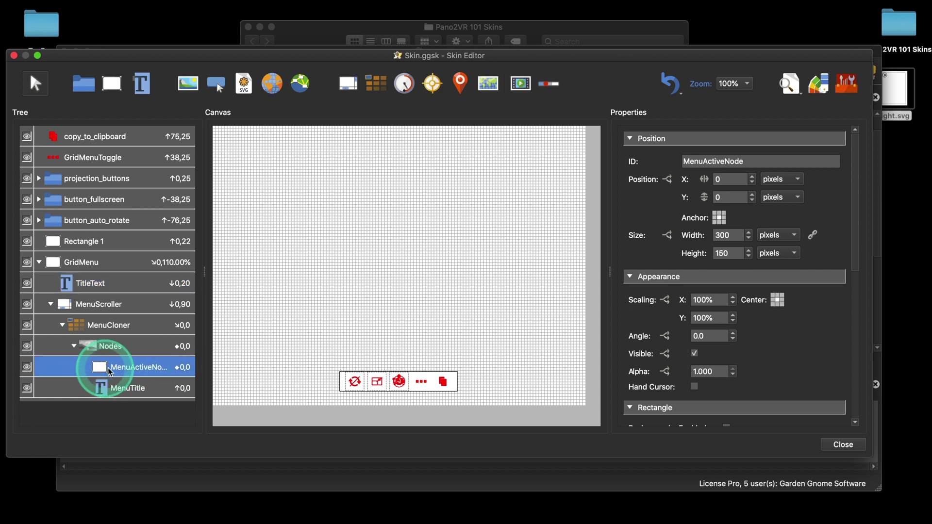
pyautogui.scroll(-5, 796, 345)
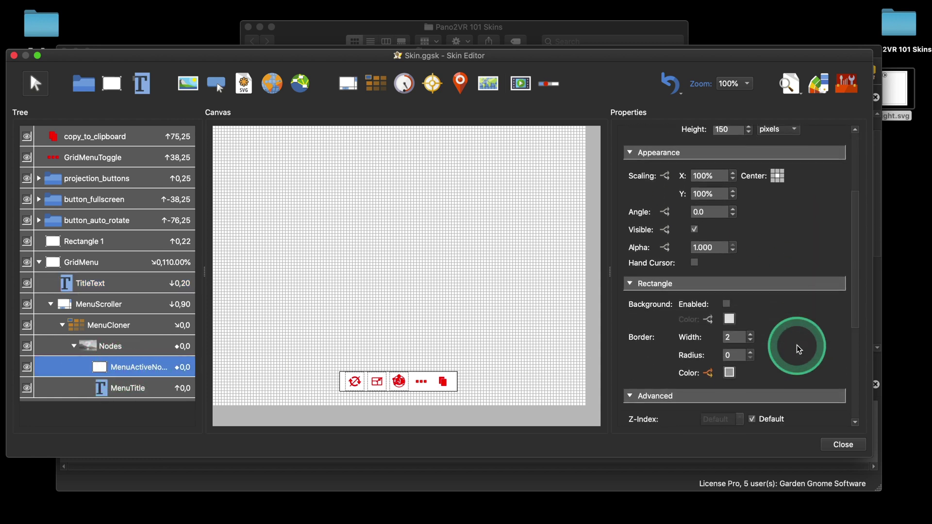
pyautogui.scroll(-2, 796, 348)
pyautogui.click(735, 314)
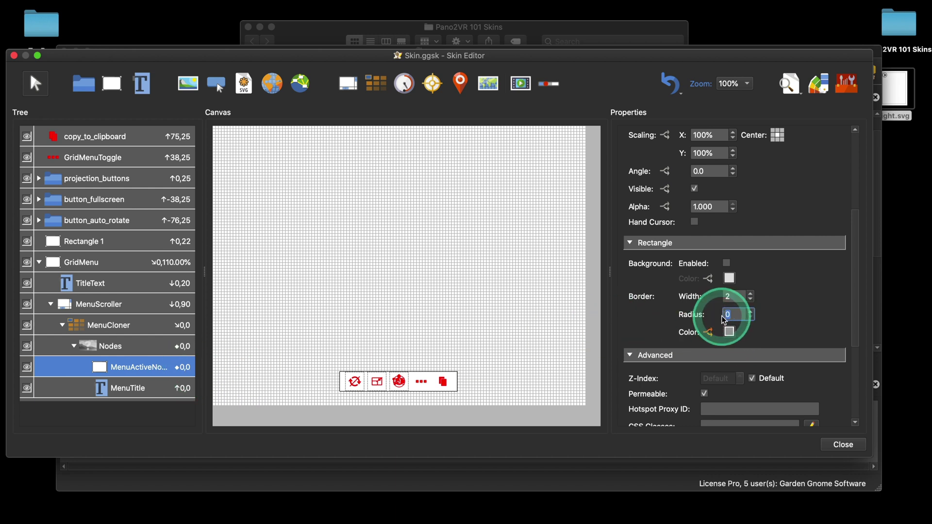
pyautogui.write('25')
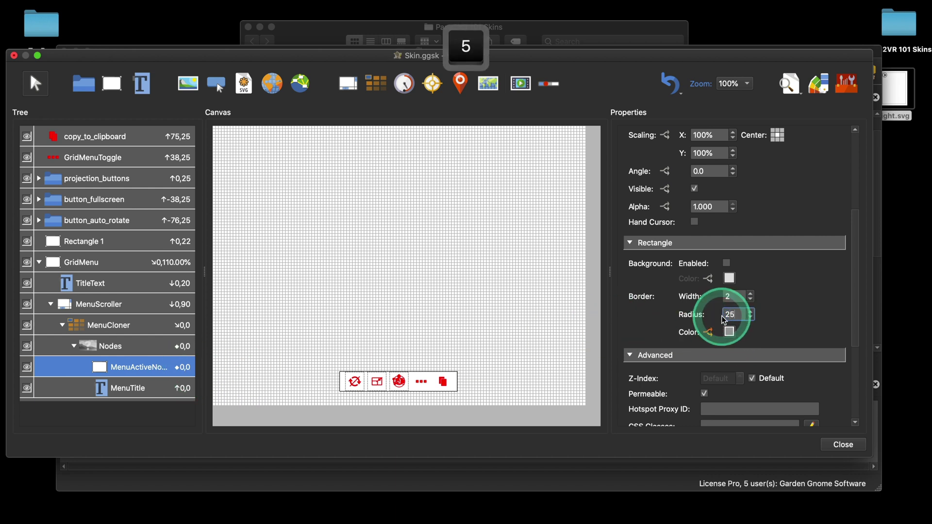
pyautogui.click(843, 447)
pyautogui.click(521, 264)
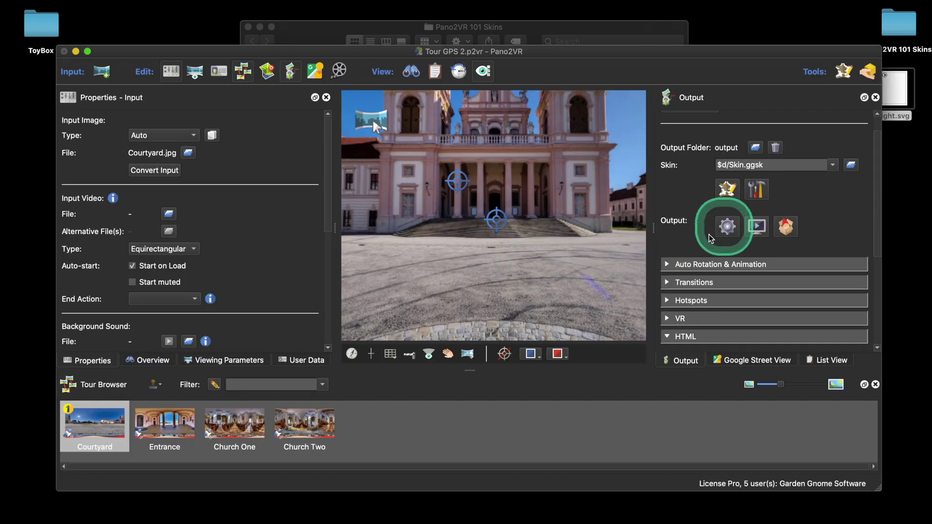
# Step: Generate the tour output, test the grid menu by visiting the Entrance and Church Two nodes, and close the browser preview
pyautogui.click(711, 236)
pyautogui.click(488, 403)
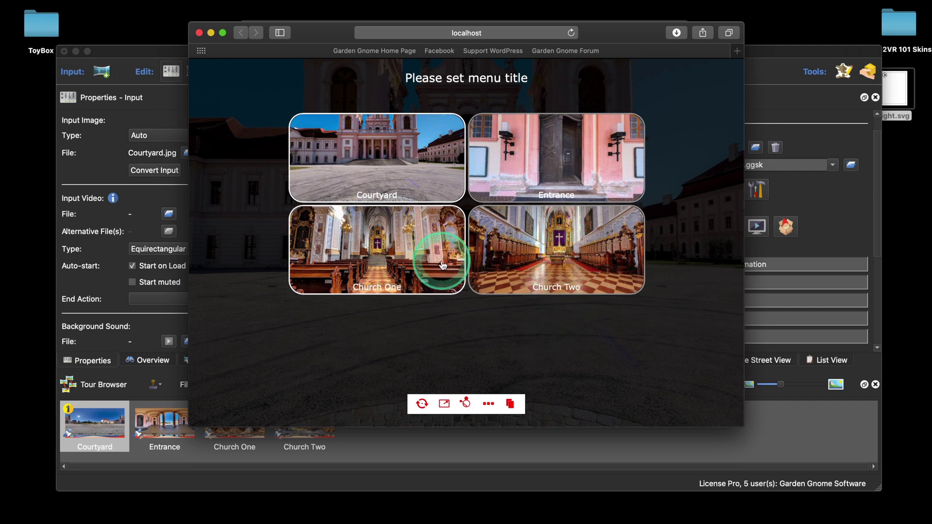
pyautogui.click(537, 158)
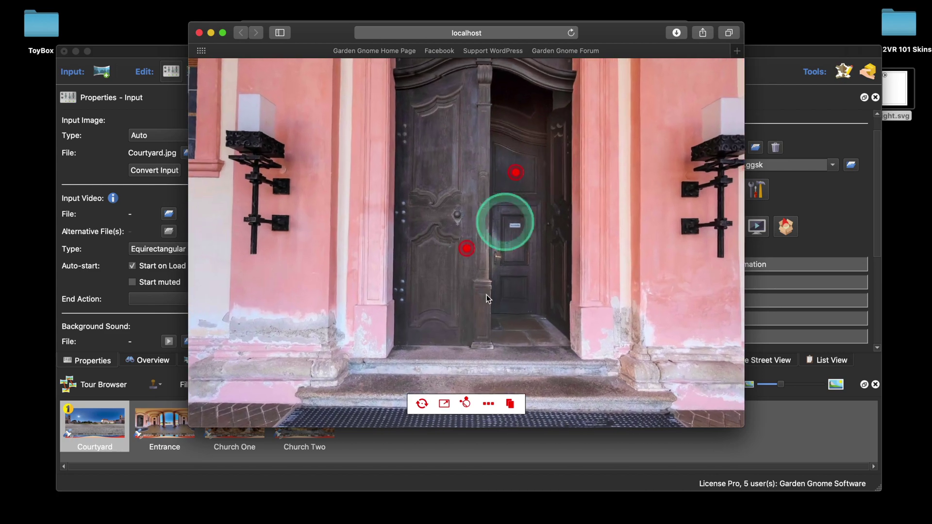
pyautogui.click(488, 403)
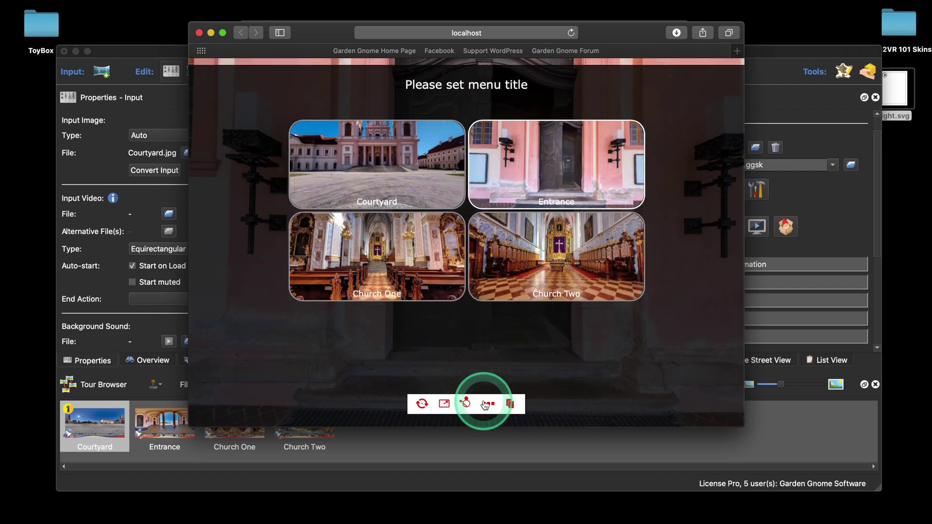
pyautogui.click(560, 251)
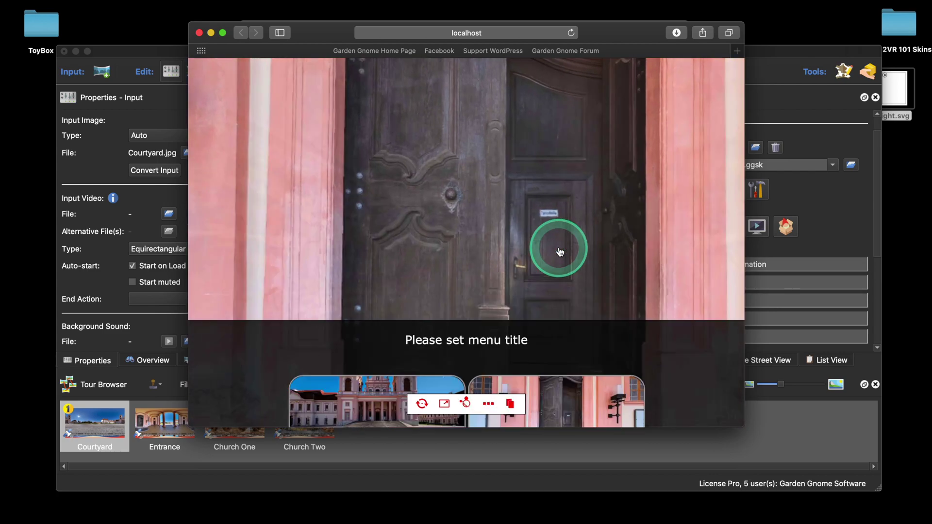
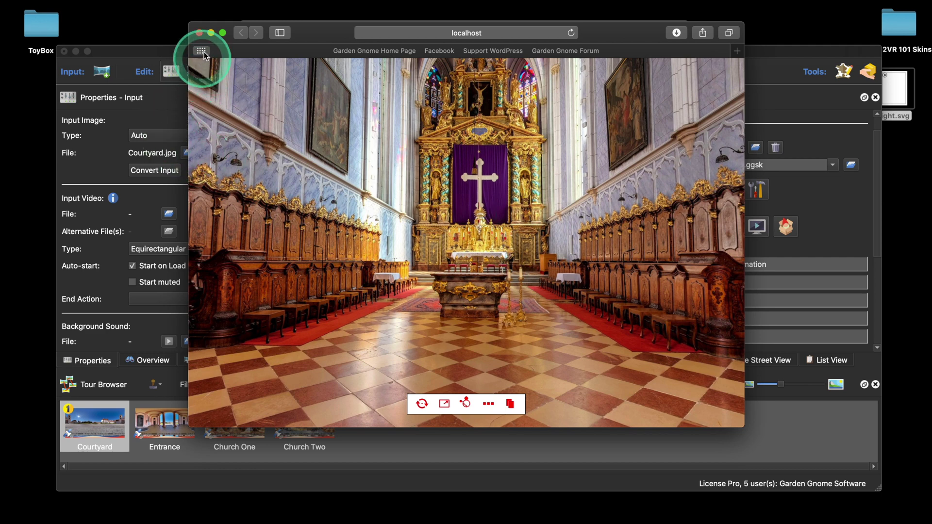
pyautogui.click(199, 33)
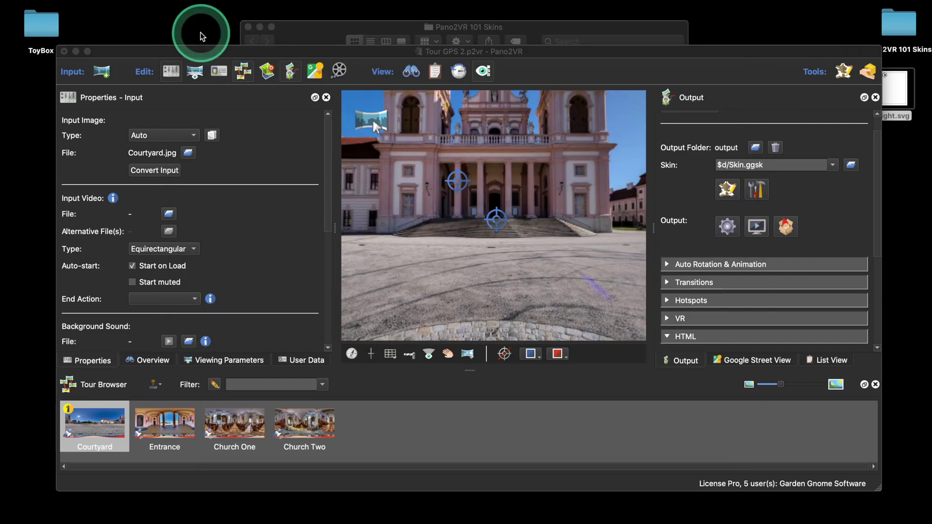
# Step: Add the Projections Simplex component to the skin, move it above the control bar to about X 8, Y 158, and expand its container
pyautogui.click(727, 191)
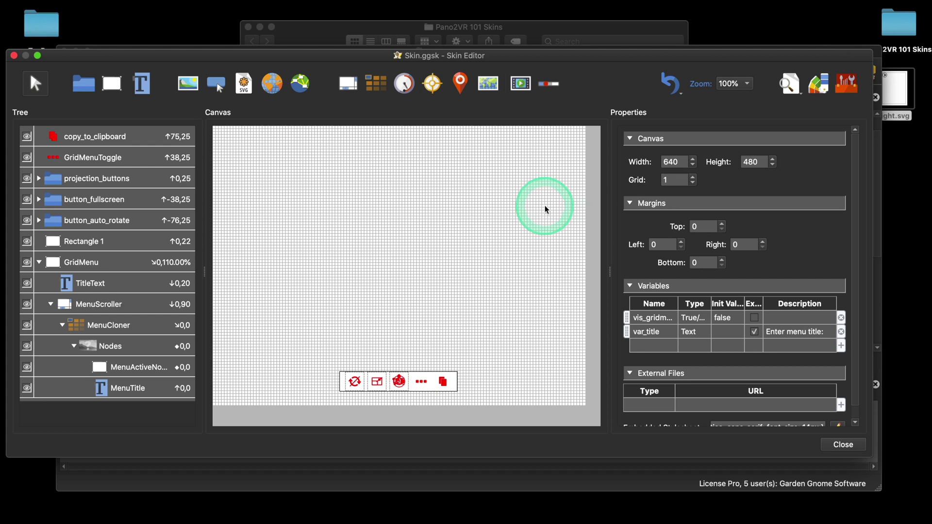
pyautogui.click(854, 89)
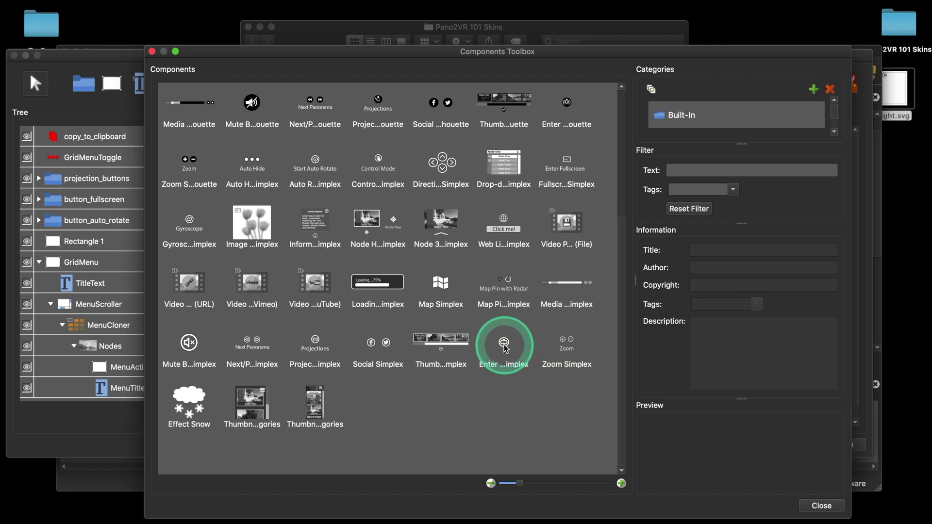
pyautogui.doubleClick(314, 343)
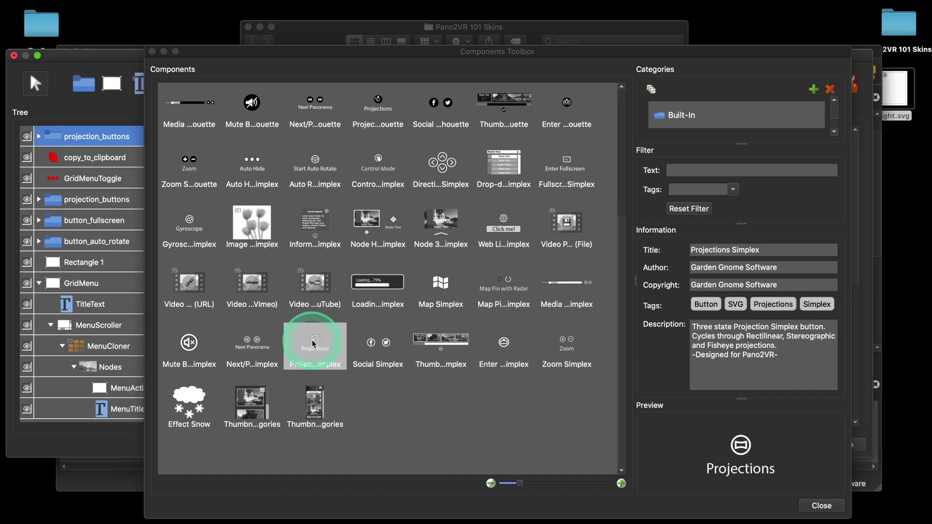
pyautogui.click(821, 505)
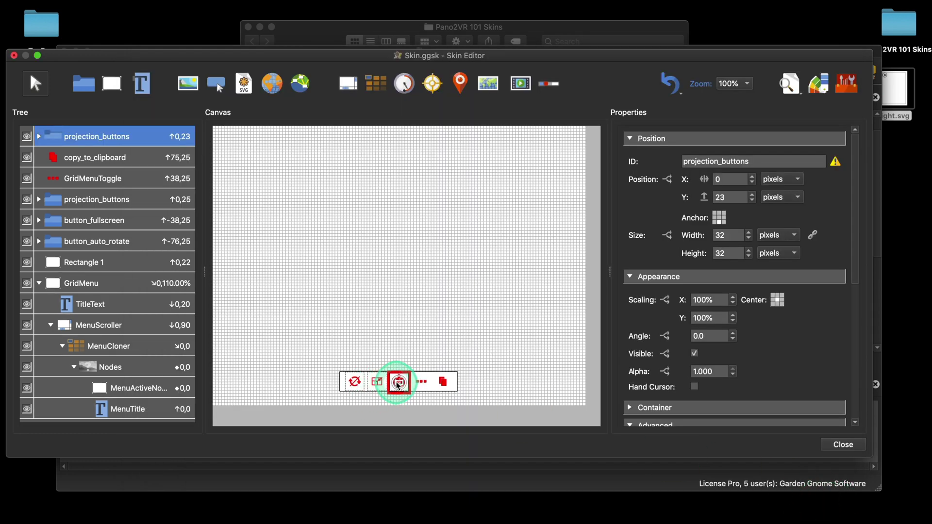
pyautogui.moveTo(396, 385); pyautogui.dragTo(414, 309)
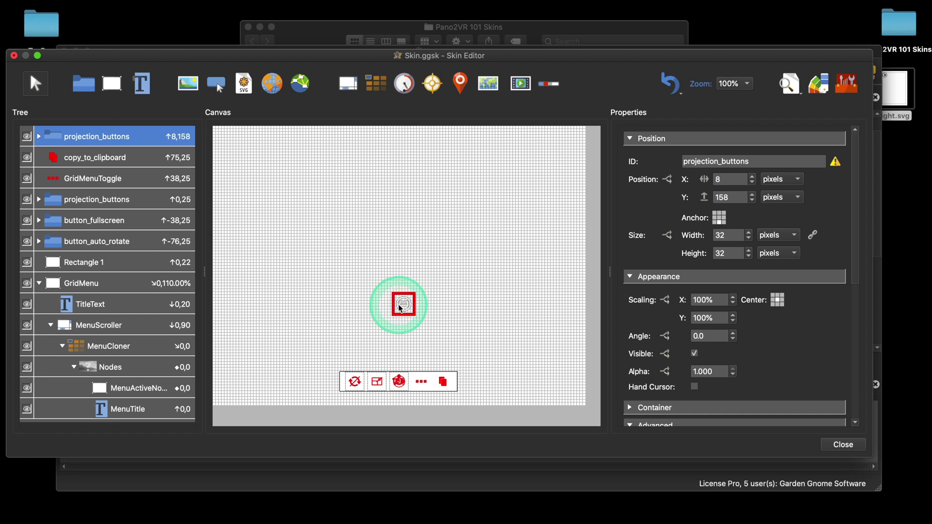
pyautogui.click(39, 136)
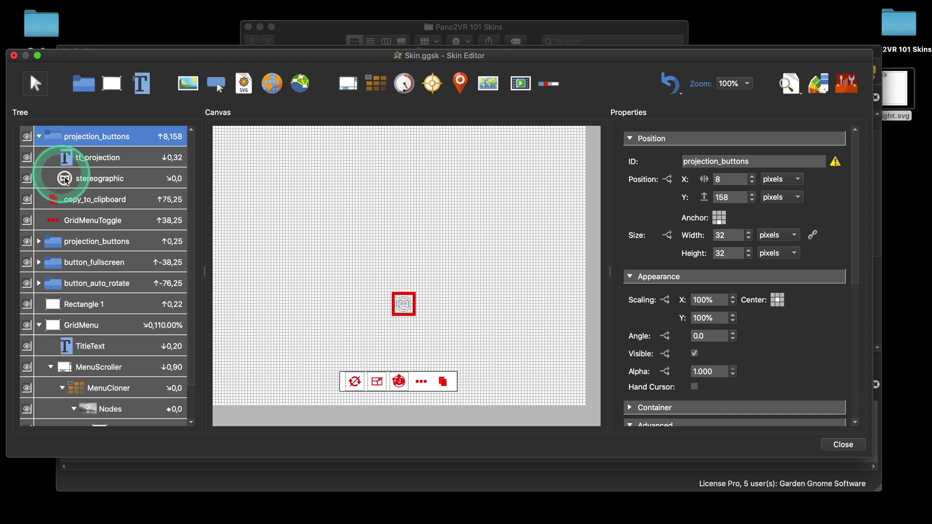
# Step: Examine the CSS Styles entry of the tt_projection text element in the added projection component, leaving it unedited
pyautogui.click(101, 157)
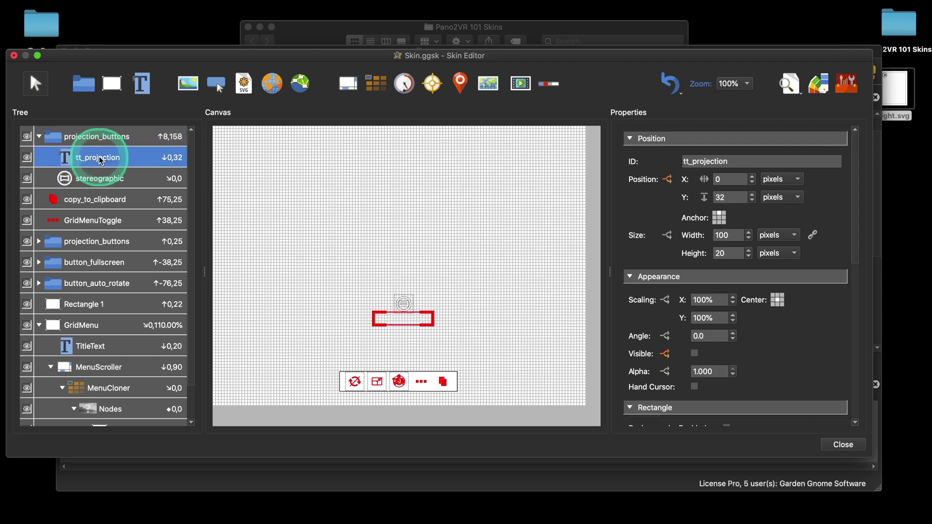
pyautogui.scroll(-2, 760, 314)
pyautogui.scroll(-8, 759, 314)
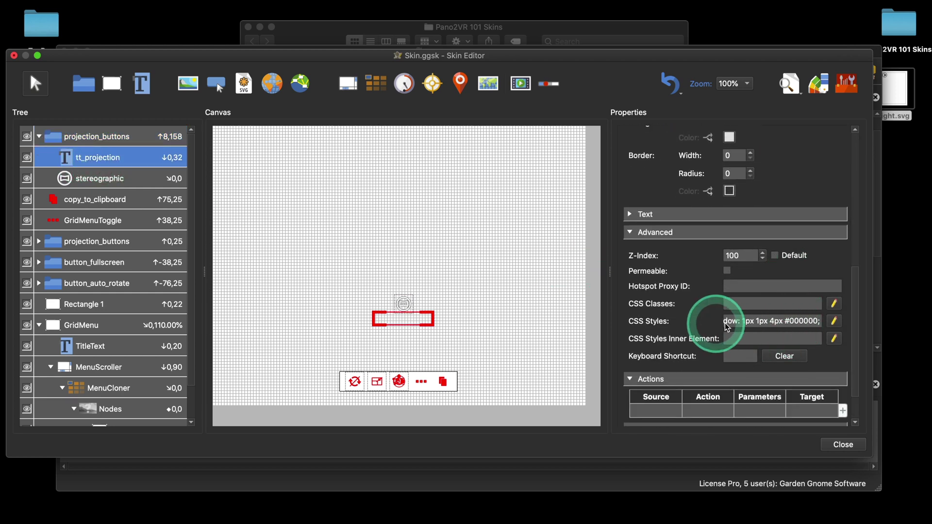
pyautogui.click(833, 321)
pyautogui.moveTo(513, 325); pyautogui.dragTo(633, 357)
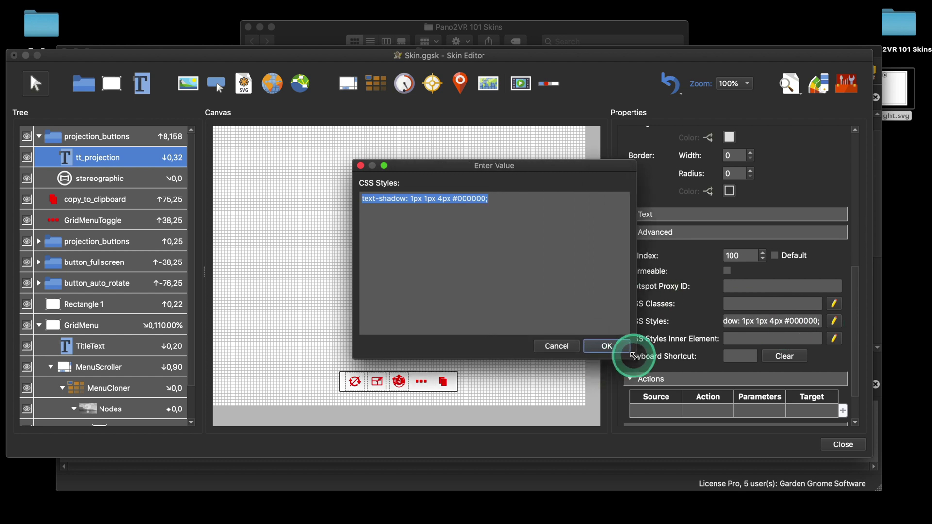
pyautogui.click(447, 270)
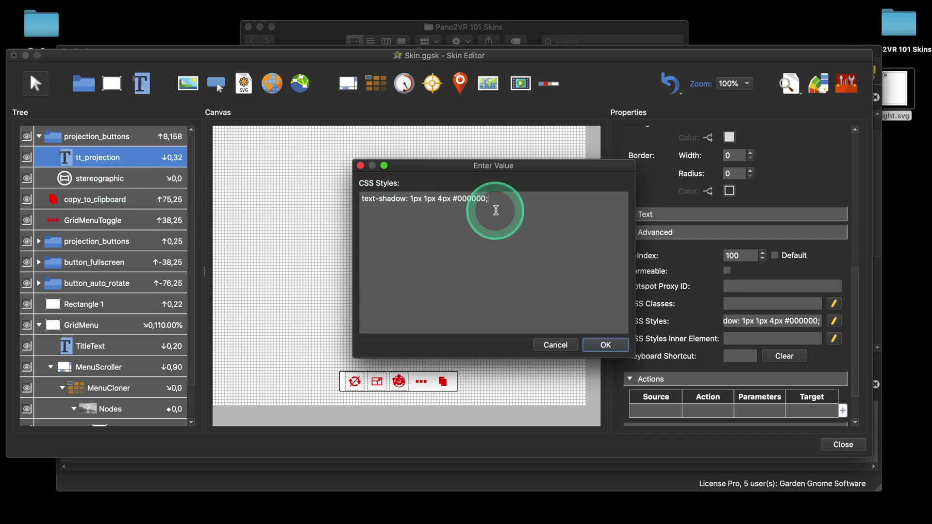
pyautogui.moveTo(490, 199); pyautogui.dragTo(362, 199)
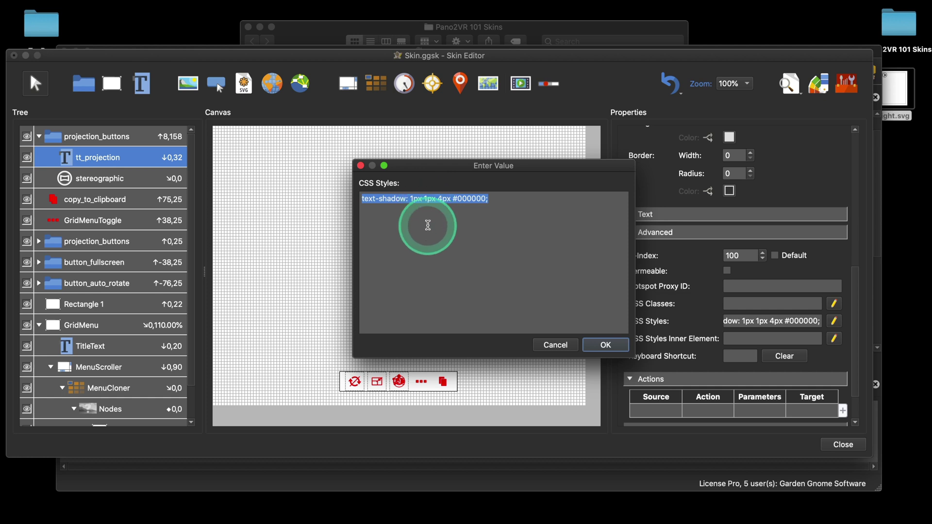
pyautogui.click(487, 240)
pyautogui.click(556, 345)
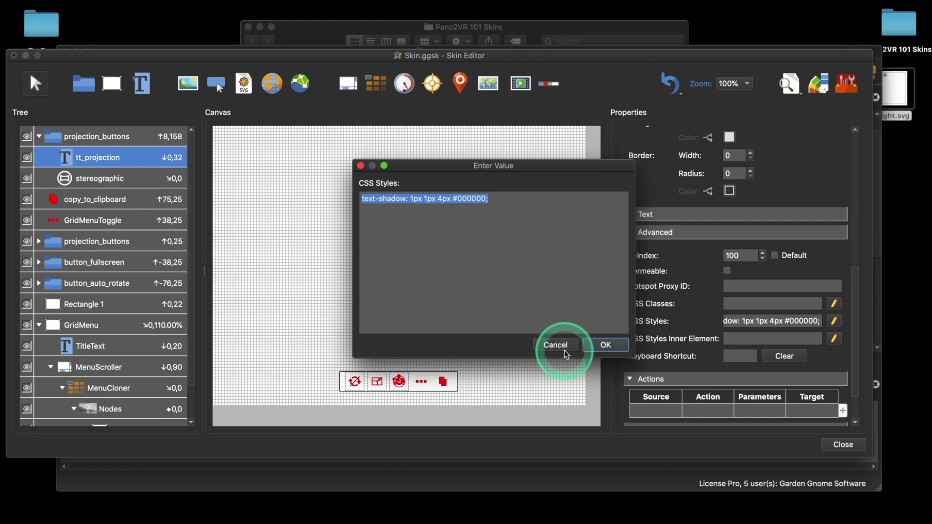
# Step: Delete the added projection_buttons container at 8,158 from the skin and close the skin
pyautogui.click(117, 167)
pyautogui.click(113, 140)
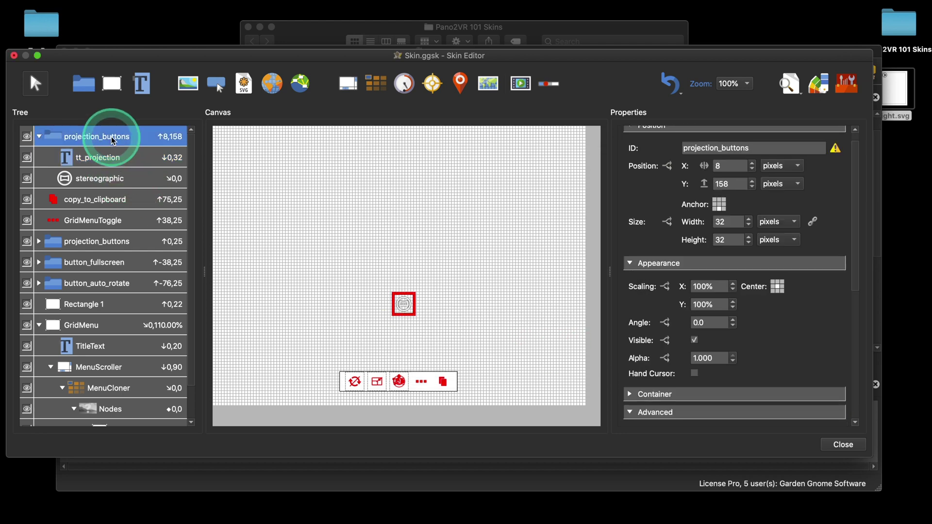
pyautogui.press('BackSpace')
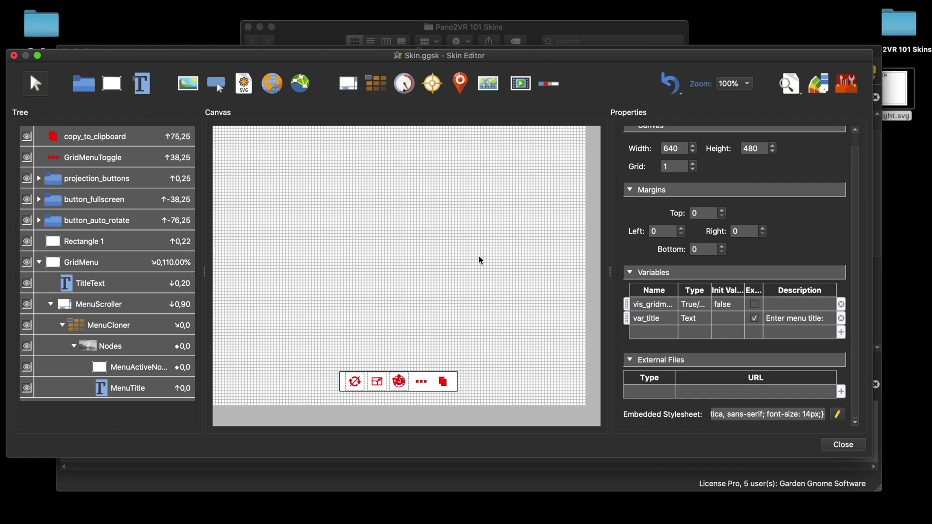
pyautogui.click(845, 445)
pyautogui.click(505, 262)
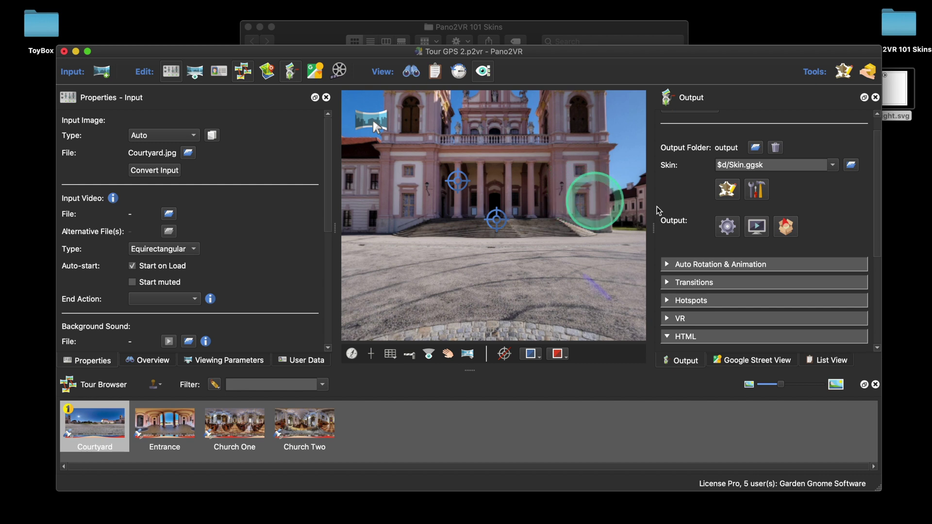
# Step: Choose silhouette_v6.ggsk as the output skin, examine its element tree in the Skin Editor, and close it
pyautogui.click(832, 165)
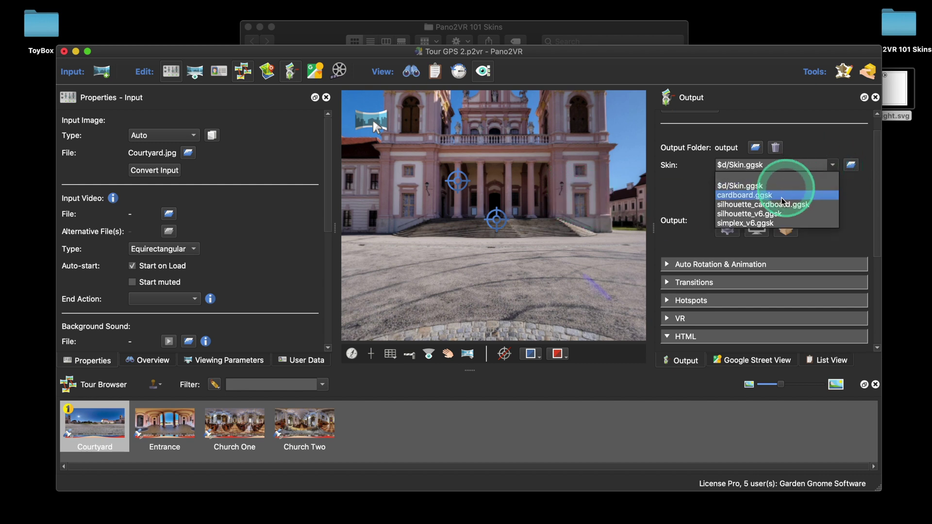
pyautogui.click(775, 215)
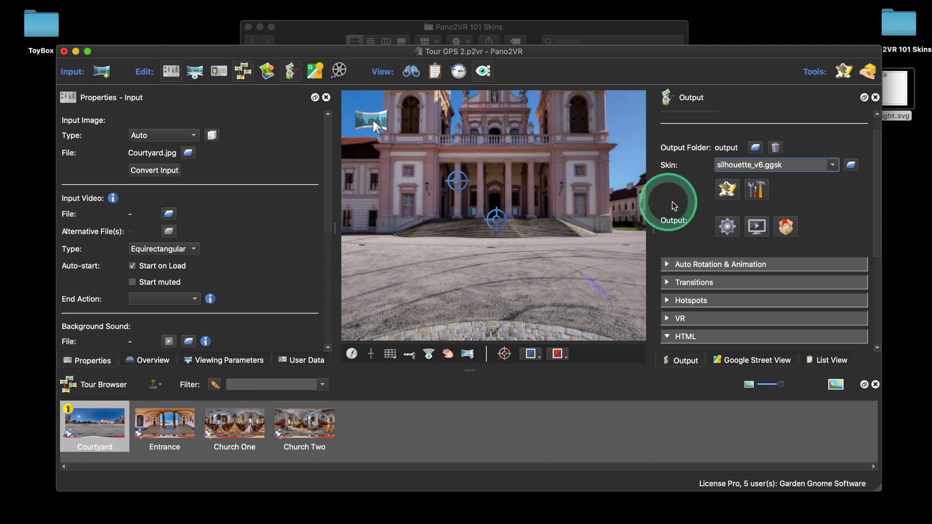
pyautogui.click(721, 194)
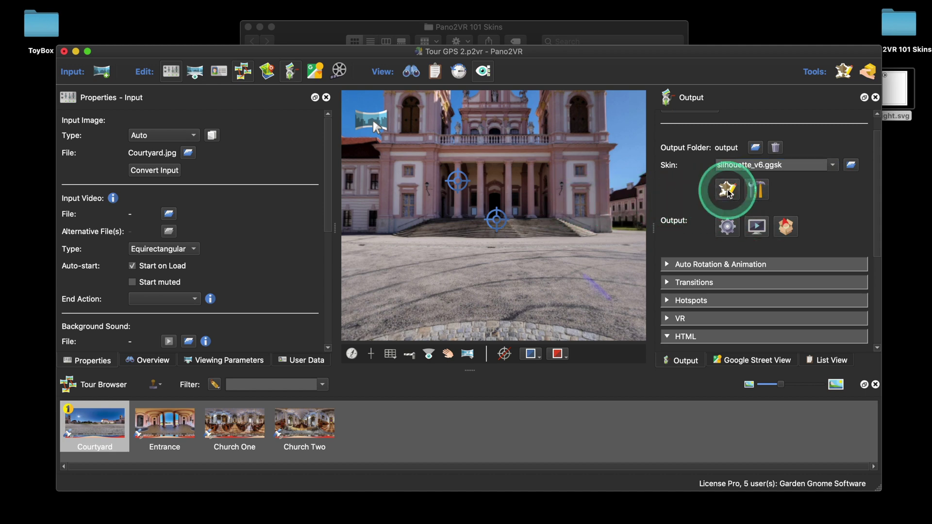
pyautogui.scroll(-10, 147, 258)
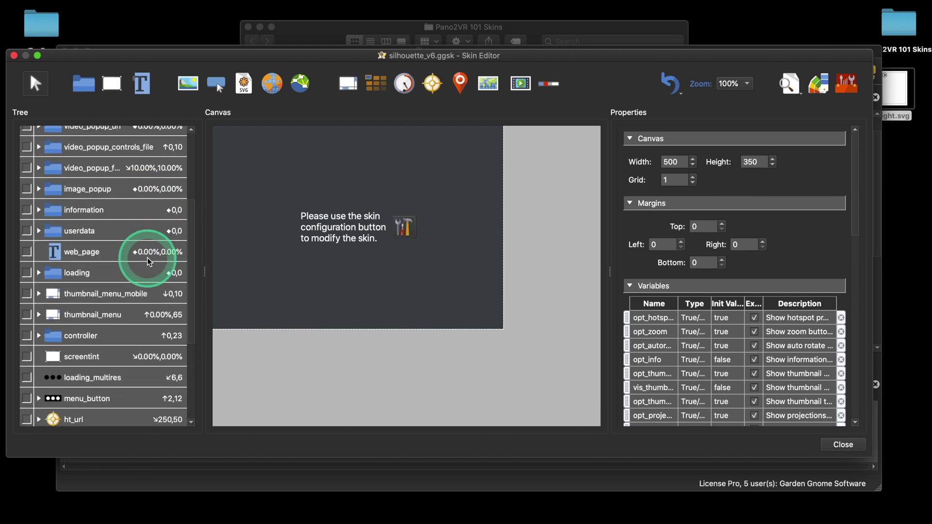
pyautogui.scroll(8, 147, 257)
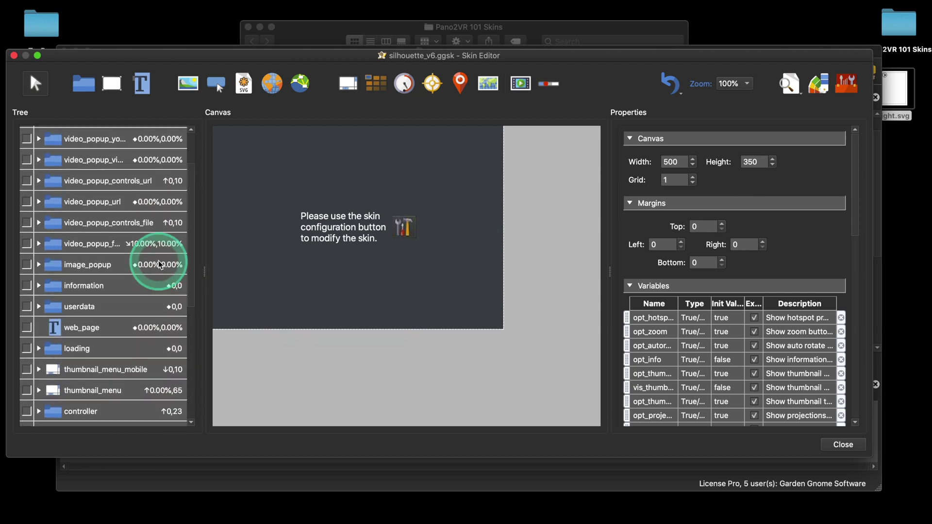
pyautogui.scroll(-7, 159, 261)
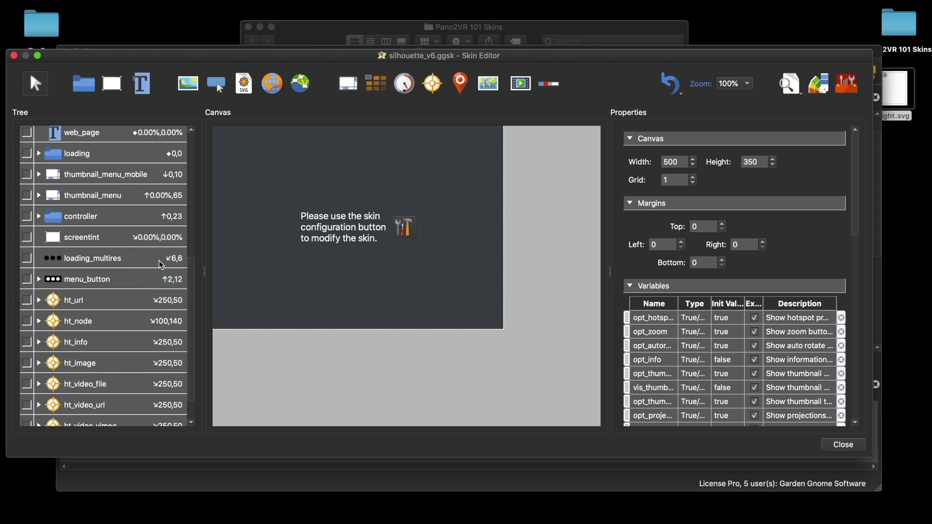
pyautogui.scroll(-2, 155, 260)
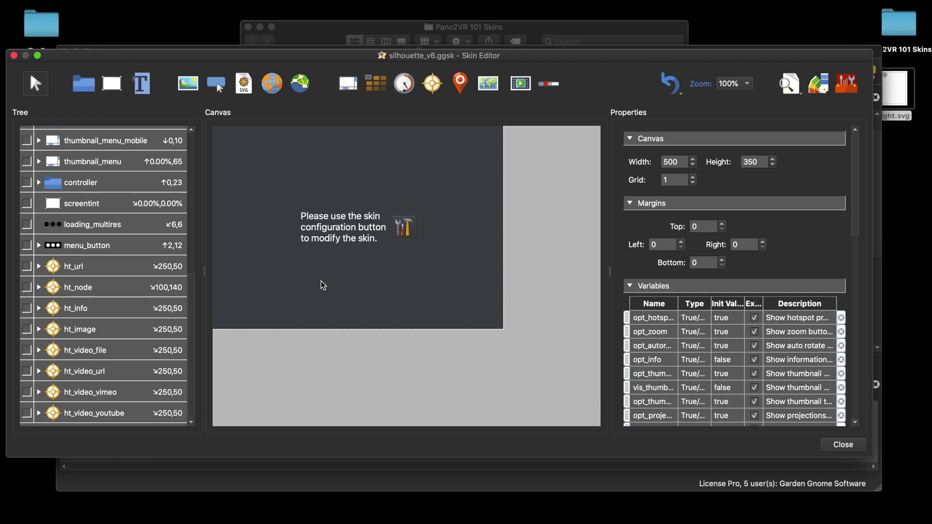
pyautogui.click(14, 56)
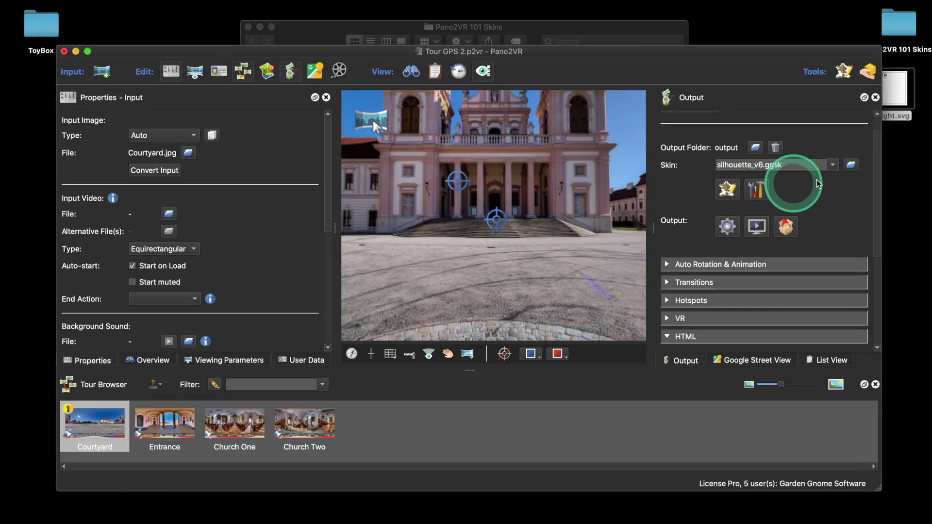
# Step: Set the output skin back to $d/Skin.ggsk and open it in the Skin Editor
pyautogui.click(832, 164)
pyautogui.click(760, 182)
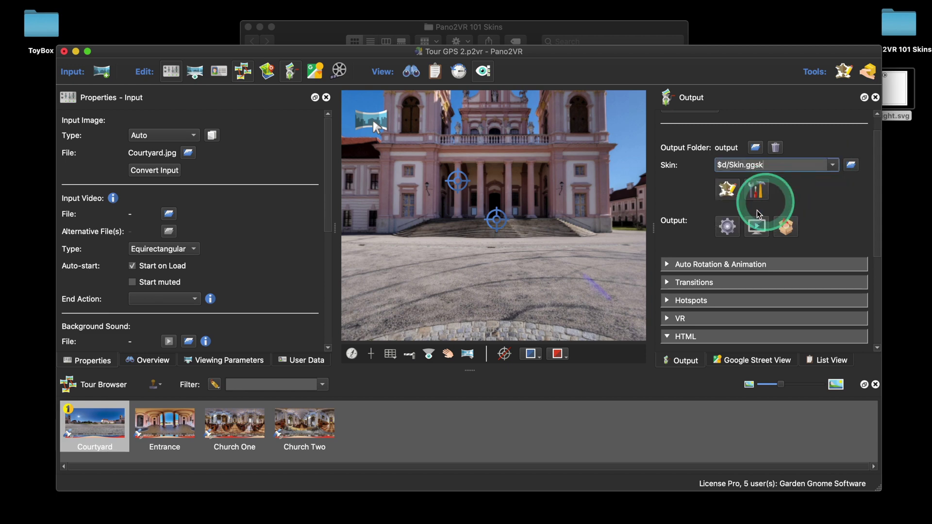
pyautogui.click(726, 189)
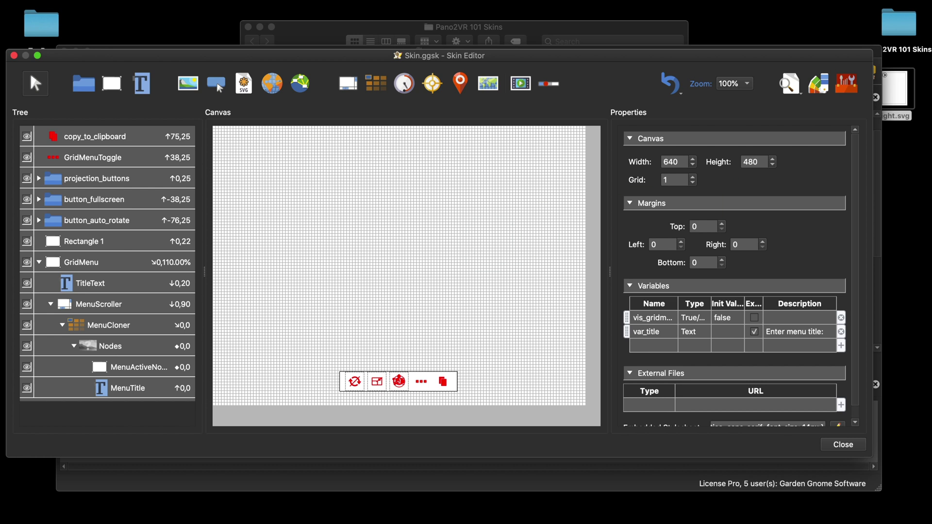
# Step: Draw a rectangle about 25 by 24 pixels near the canvas's upper-right corner, at about X 592, Y 15
pyautogui.press('super+Tab')
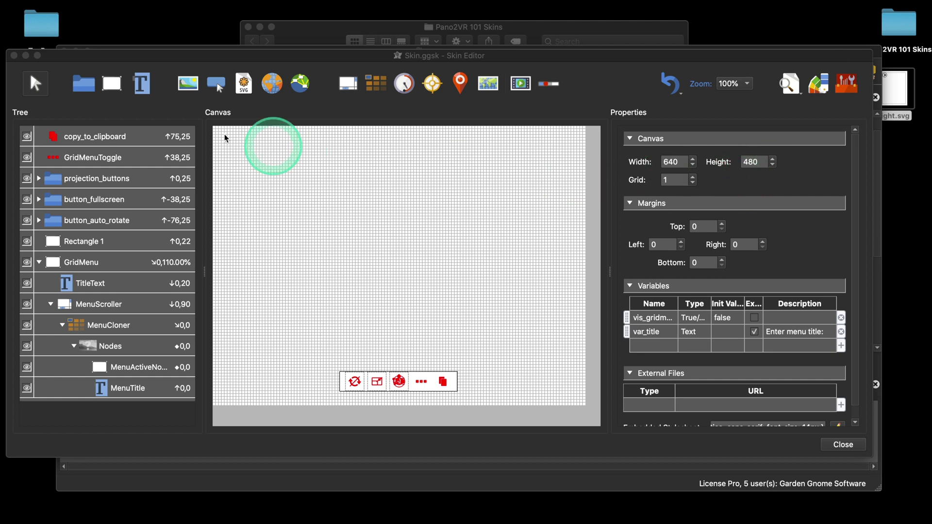
pyautogui.click(118, 88)
pyautogui.moveTo(537, 143); pyautogui.dragTo(553, 156)
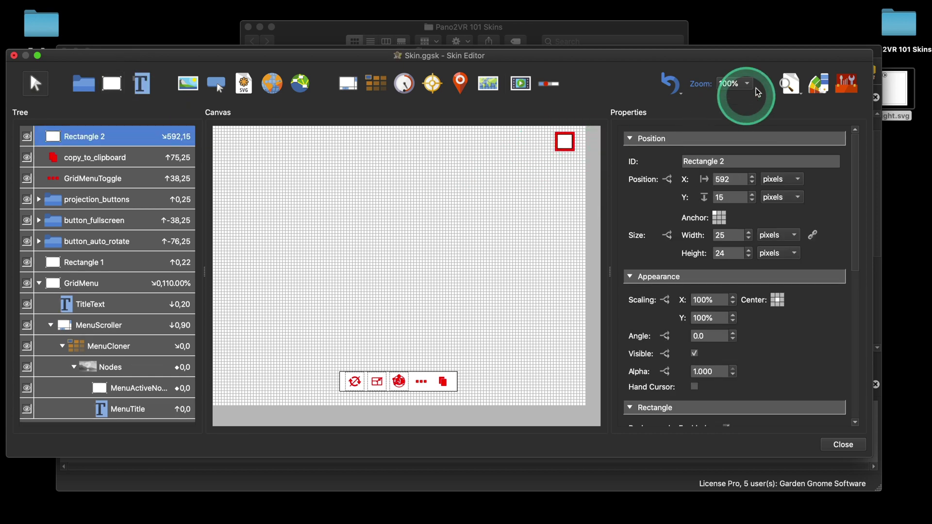
# Step: Open the skin's live preview, enlarge it to about 814x568 to check the new rectangle's placement, and close it
pyautogui.click(789, 84)
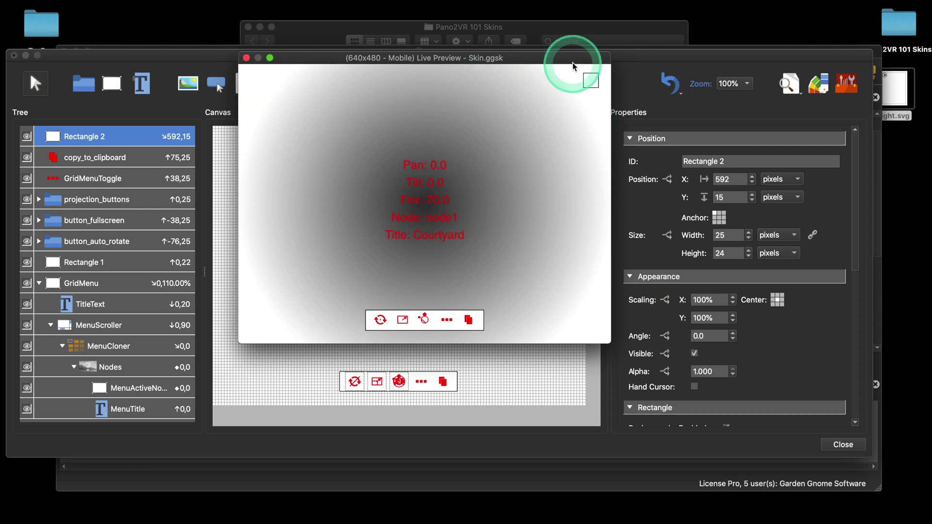
pyautogui.moveTo(576, 58); pyautogui.dragTo(557, 82)
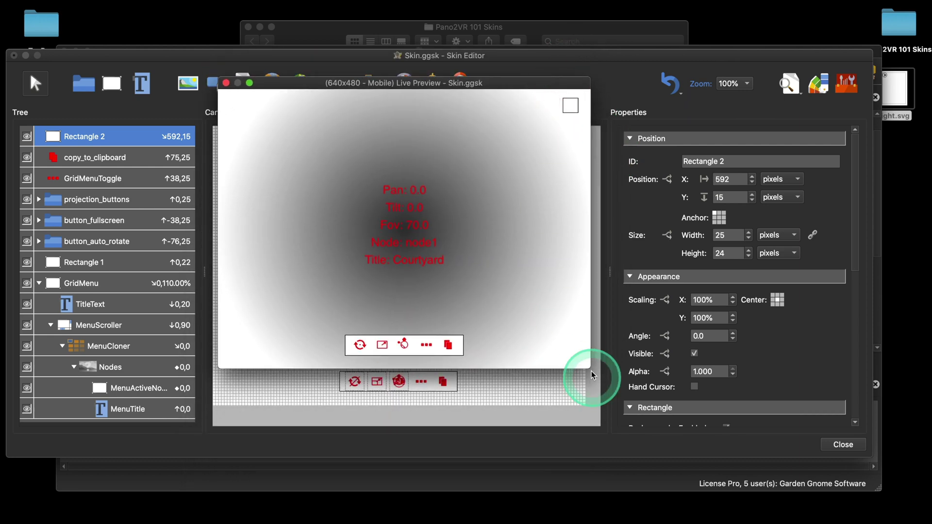
pyautogui.moveTo(591, 369); pyautogui.dragTo(692, 418)
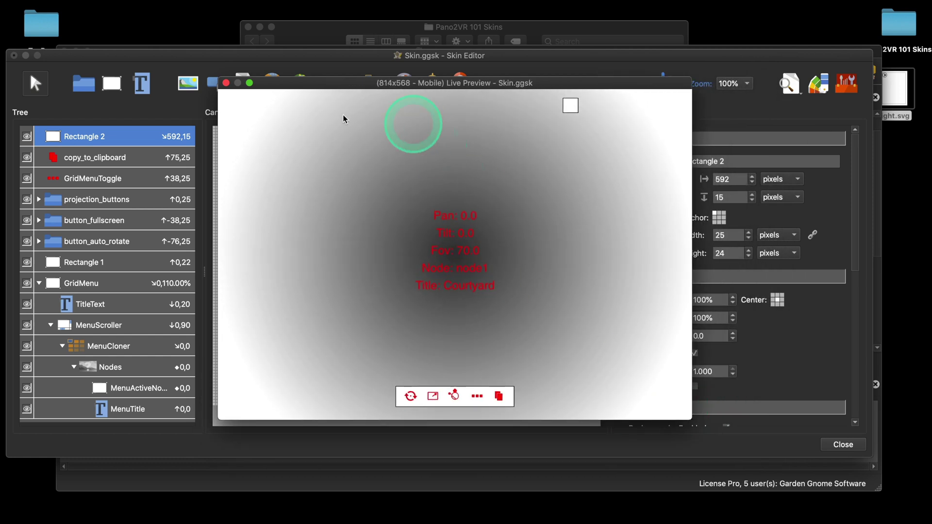
pyautogui.click(226, 83)
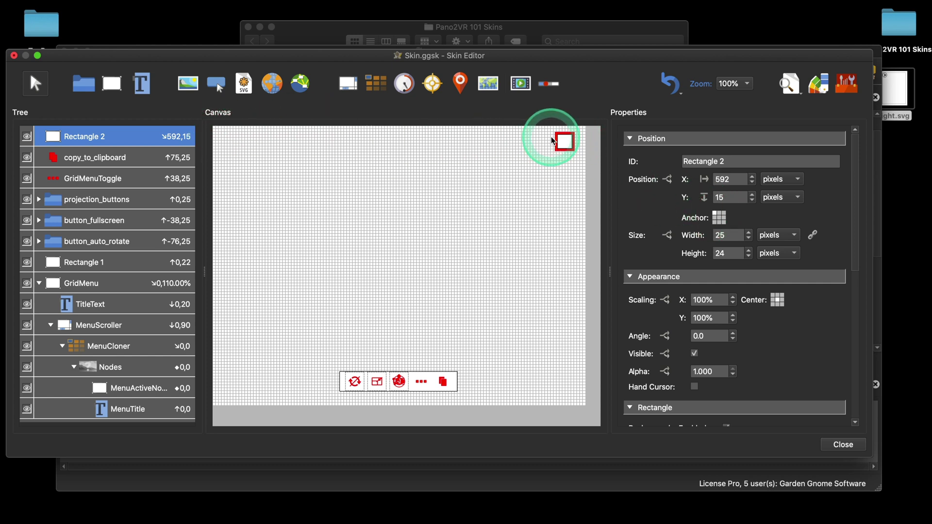
# Step: Anchor the new rectangle to the top-right corner and check its placement in a live preview narrowed to about 545x487
pyautogui.click(720, 218)
pyautogui.click(713, 212)
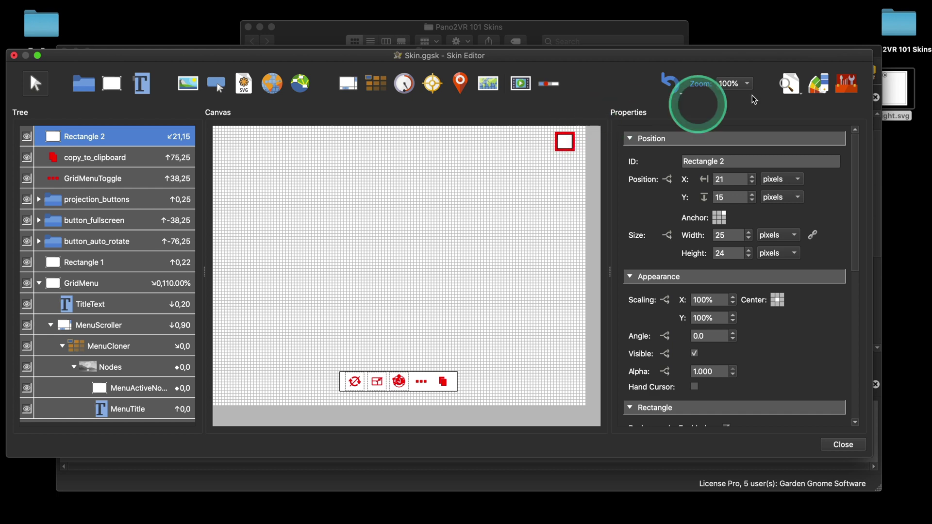
pyautogui.click(787, 84)
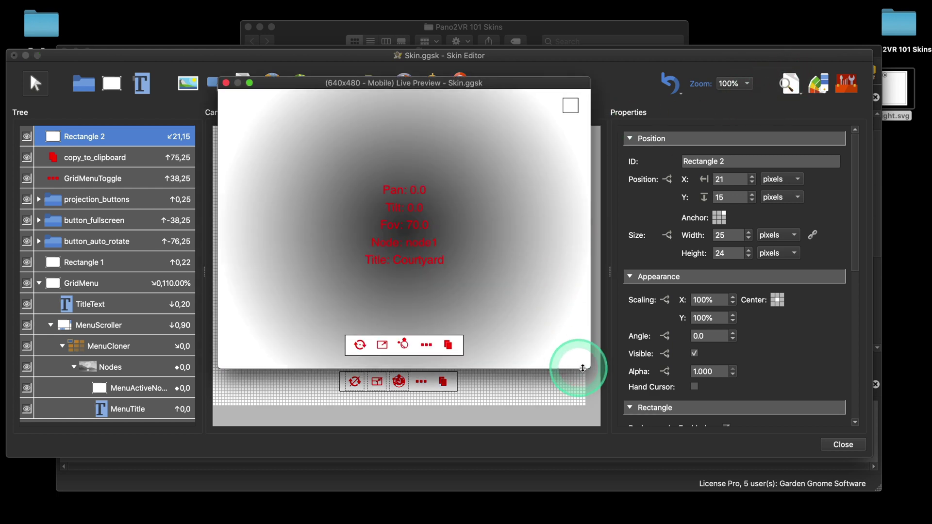
pyautogui.moveTo(591, 369); pyautogui.dragTo(530, 372)
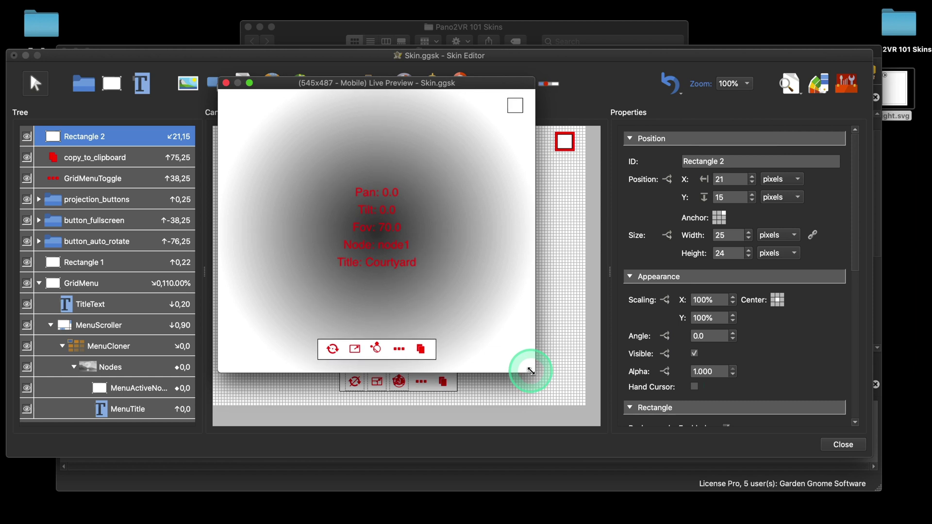
pyautogui.click(225, 83)
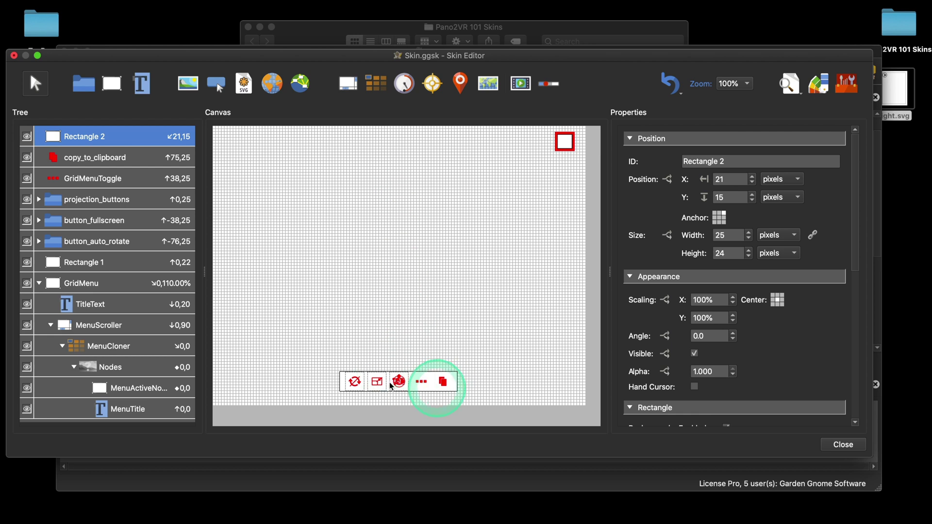
# Step: Collapse GridMenu, hide every element except the new corner rectangle on the canvas, and select that rectangle
pyautogui.click(40, 284)
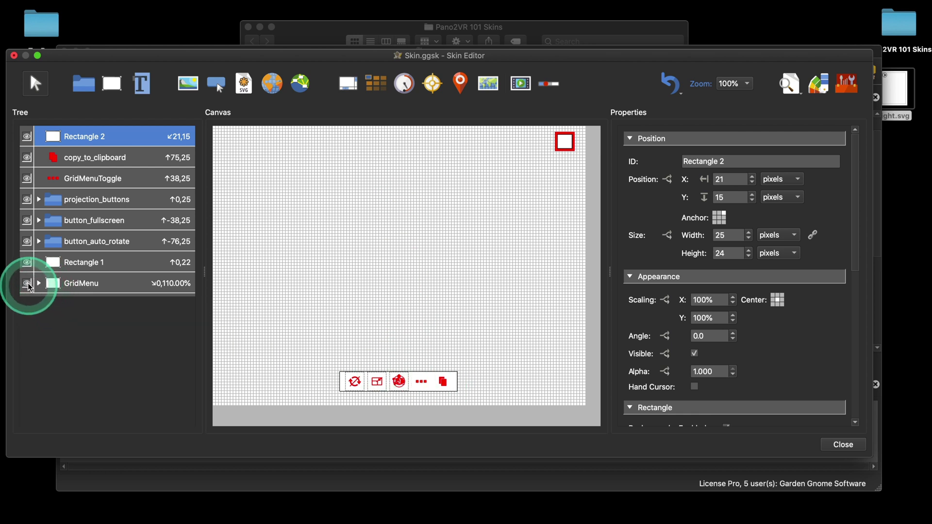
pyautogui.click(27, 284)
pyautogui.click(27, 265)
pyautogui.click(27, 245)
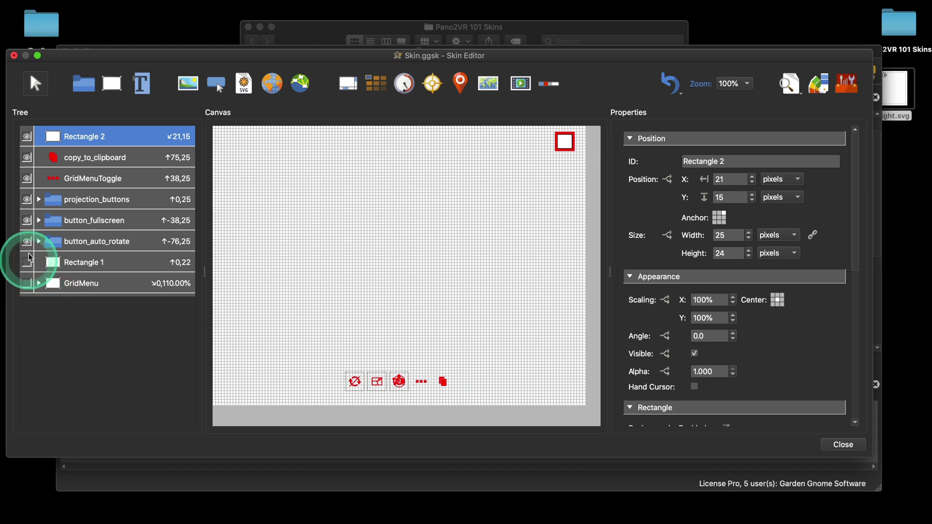
pyautogui.click(26, 221)
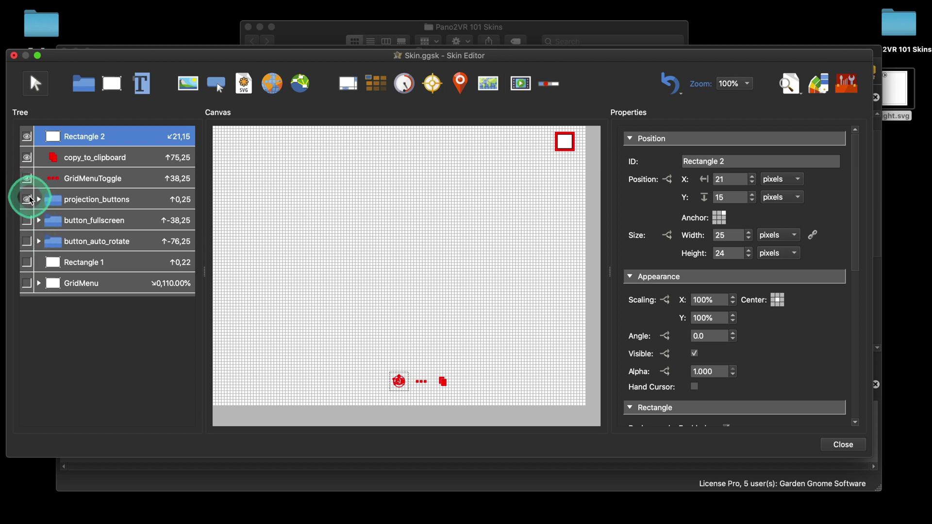
pyautogui.click(27, 200)
pyautogui.click(27, 178)
pyautogui.click(27, 158)
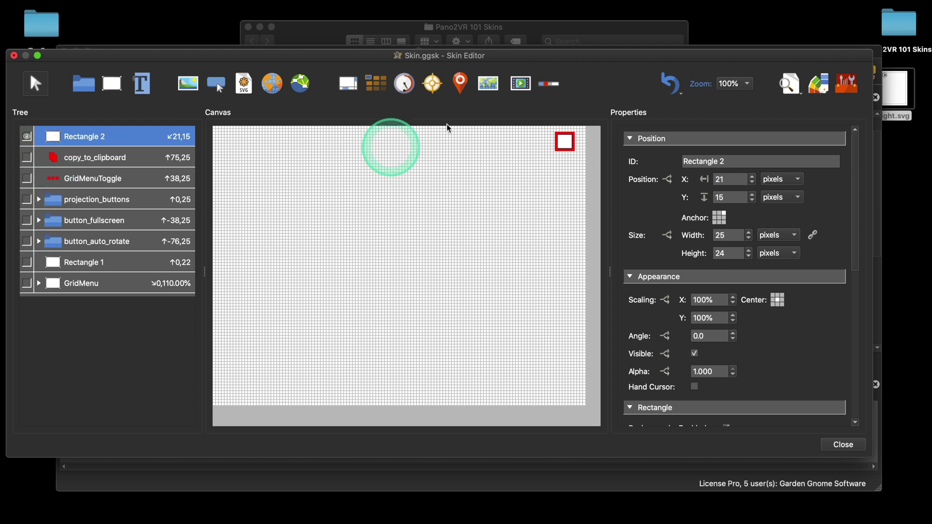
pyautogui.moveTo(337, 340); pyautogui.dragTo(462, 403)
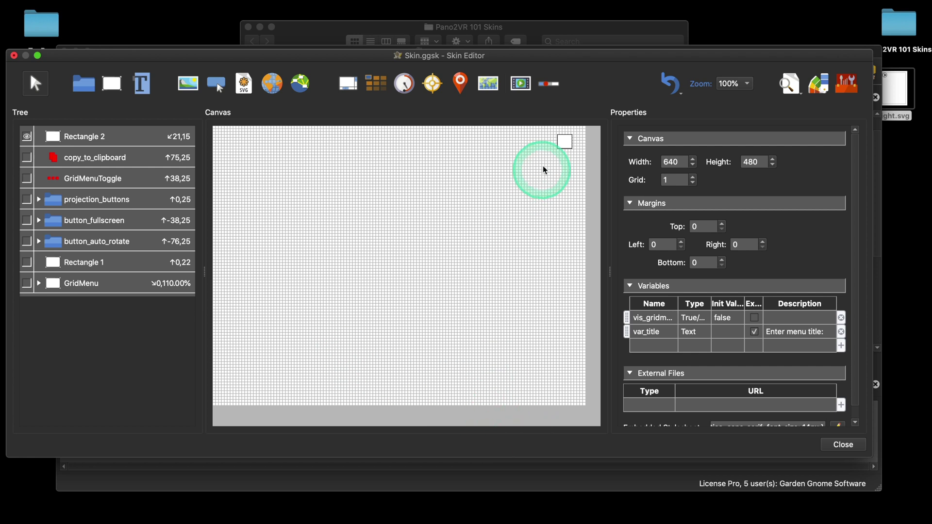
pyautogui.click(564, 142)
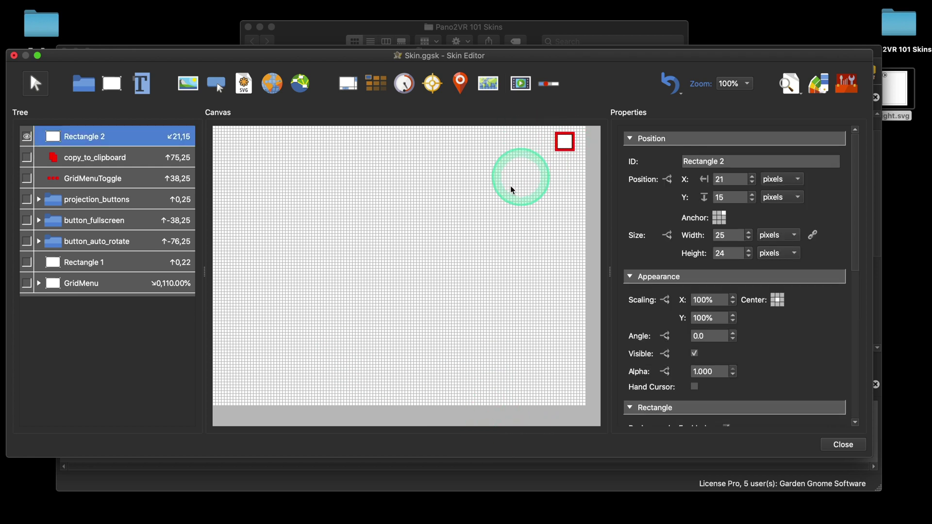